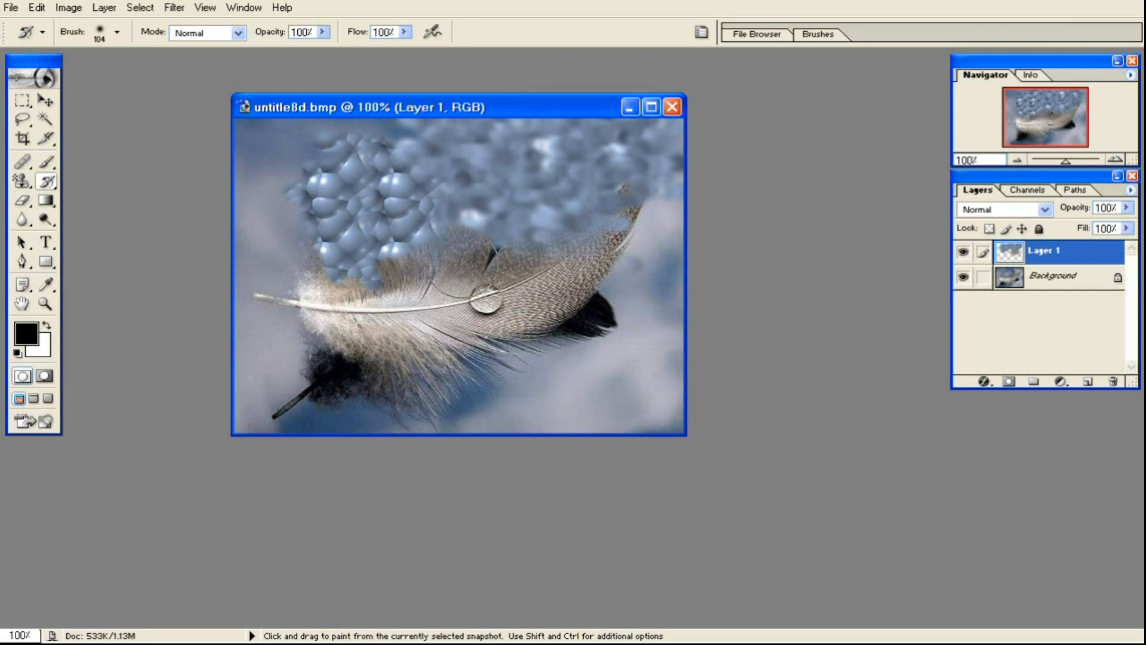
# Paint the original feather image back with the History Brush and delete Layer 1.
pyautogui.moveTo(337, 266)
pyautogui.mouseDown()
pyautogui.moveTo(518, 172)
pyautogui.moveTo(322, 284)
pyautogui.moveTo(505, 220)
pyautogui.moveTo(380, 197)
pyautogui.moveTo(353, 169)
pyautogui.moveTo(513, 146)
pyautogui.moveTo(356, 136)
pyautogui.moveTo(598, 143)
pyautogui.moveTo(600, 128)
pyautogui.moveTo(632, 197)
pyautogui.mouseUp()
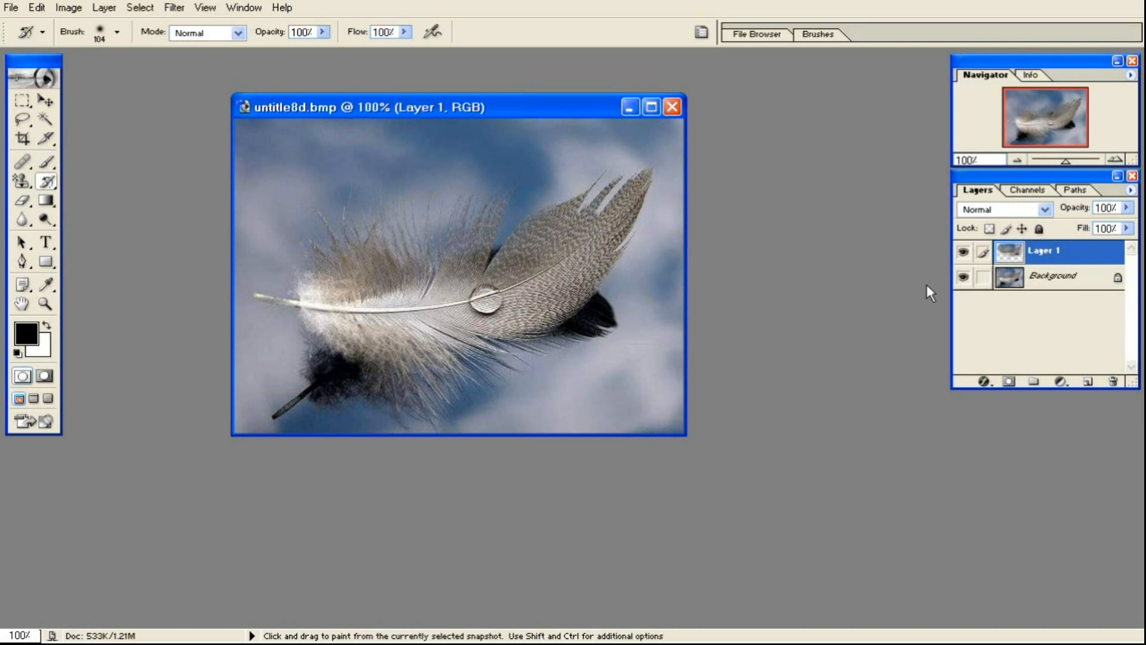
pyautogui.moveTo(1024, 257); pyautogui.dragTo(1108, 378)
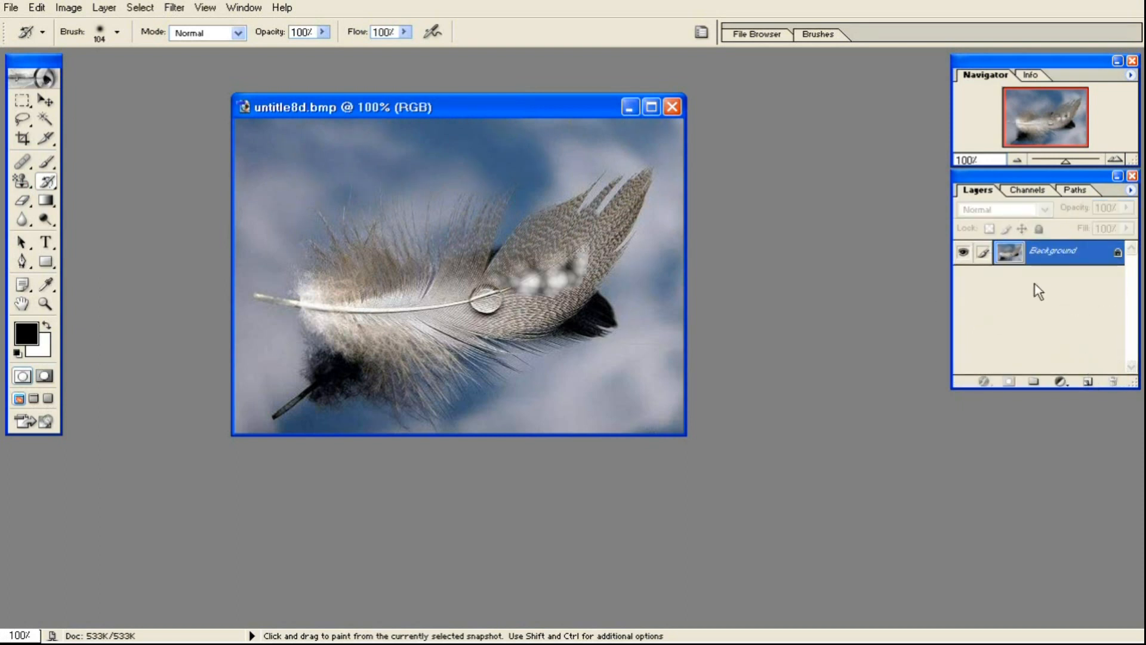
pyautogui.moveTo(531, 275)
pyautogui.mouseDown()
pyautogui.moveTo(577, 257)
pyautogui.moveTo(519, 276)
pyautogui.mouseUp()
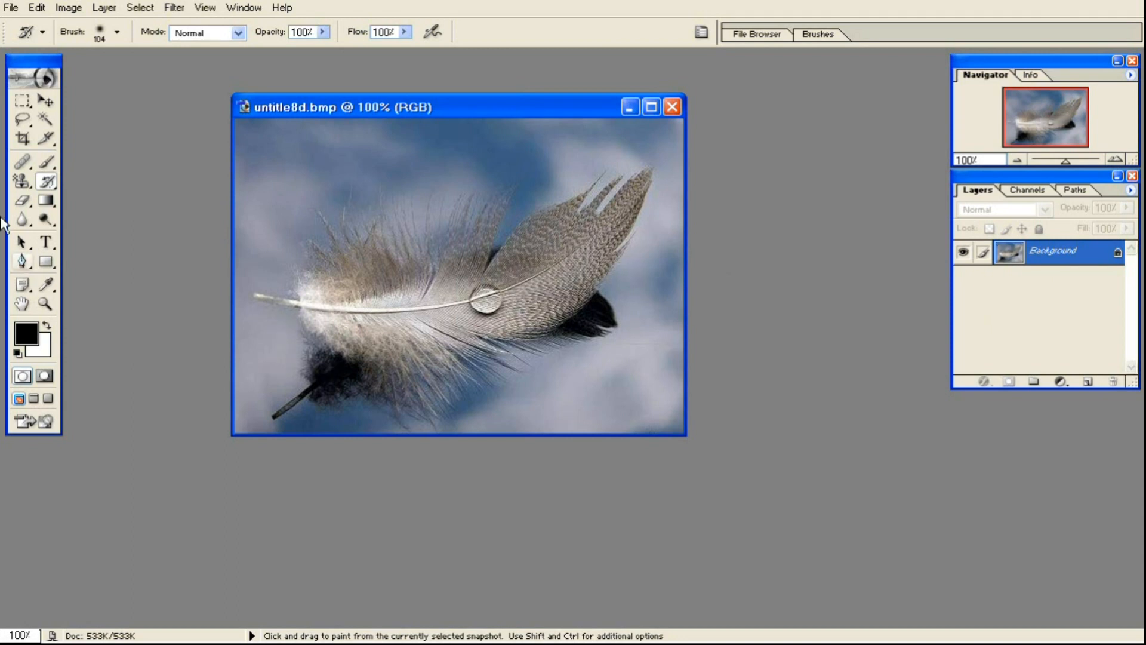
# Paint the impressionist pattern over the middle of the feather with the Pattern Stamp tool, and restore the original there with the History Brush.
pyautogui.click(22, 180)
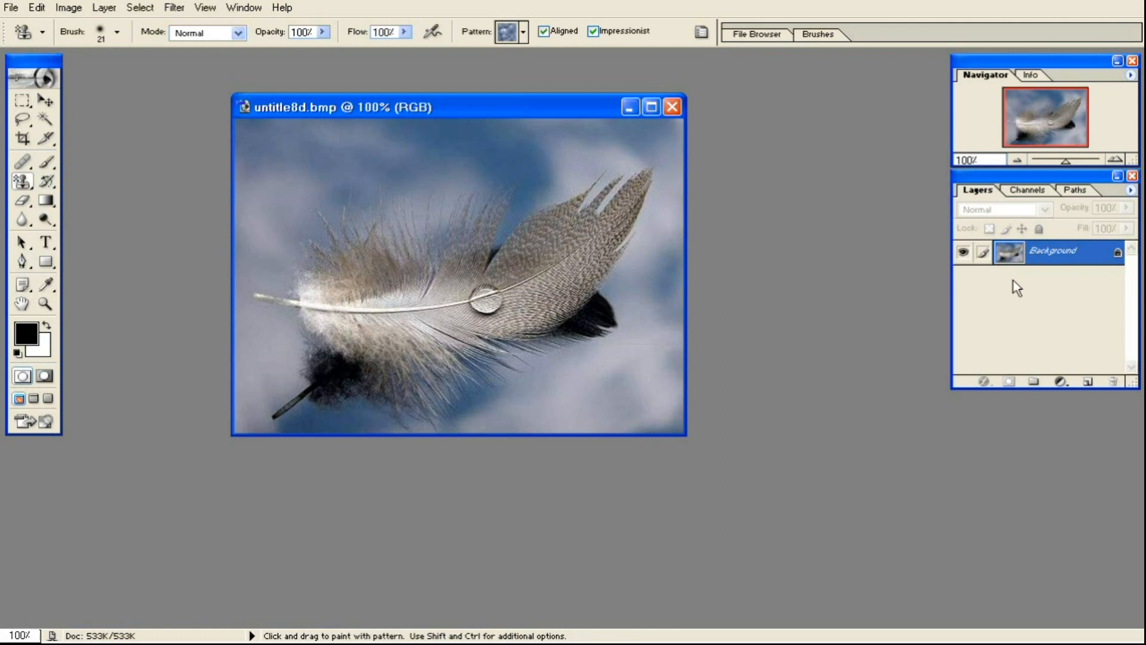
pyautogui.moveTo(513, 263)
pyautogui.mouseDown()
pyautogui.moveTo(465, 313)
pyautogui.moveTo(453, 349)
pyautogui.moveTo(519, 239)
pyautogui.moveTo(481, 291)
pyautogui.moveTo(435, 225)
pyautogui.moveTo(456, 229)
pyautogui.mouseUp()
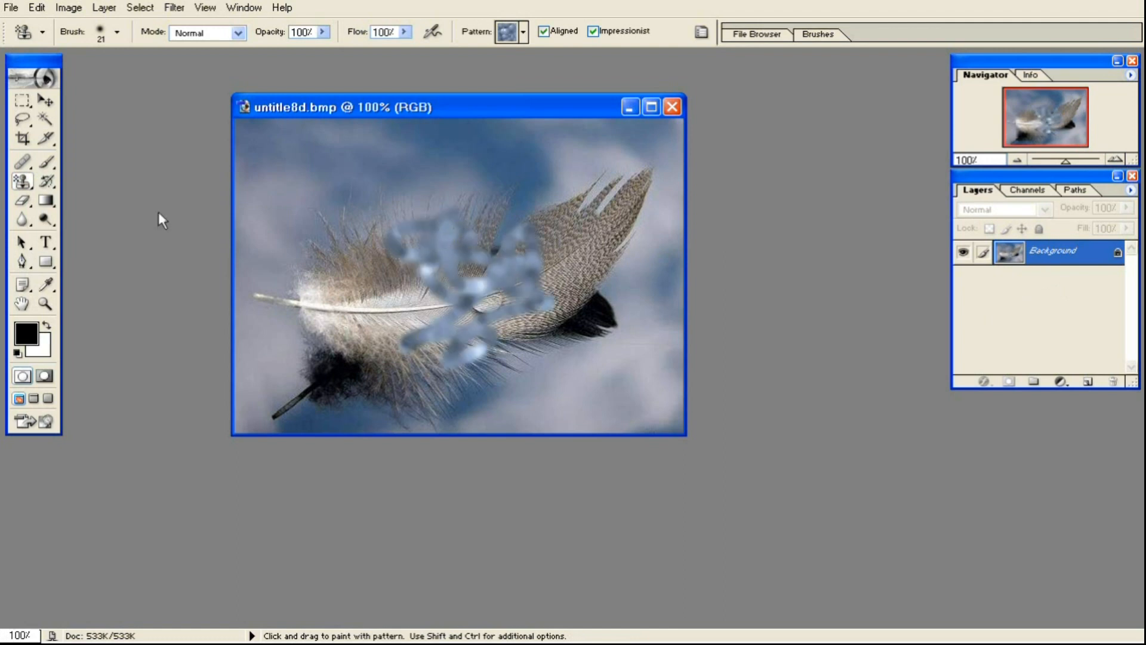
pyautogui.click(47, 180)
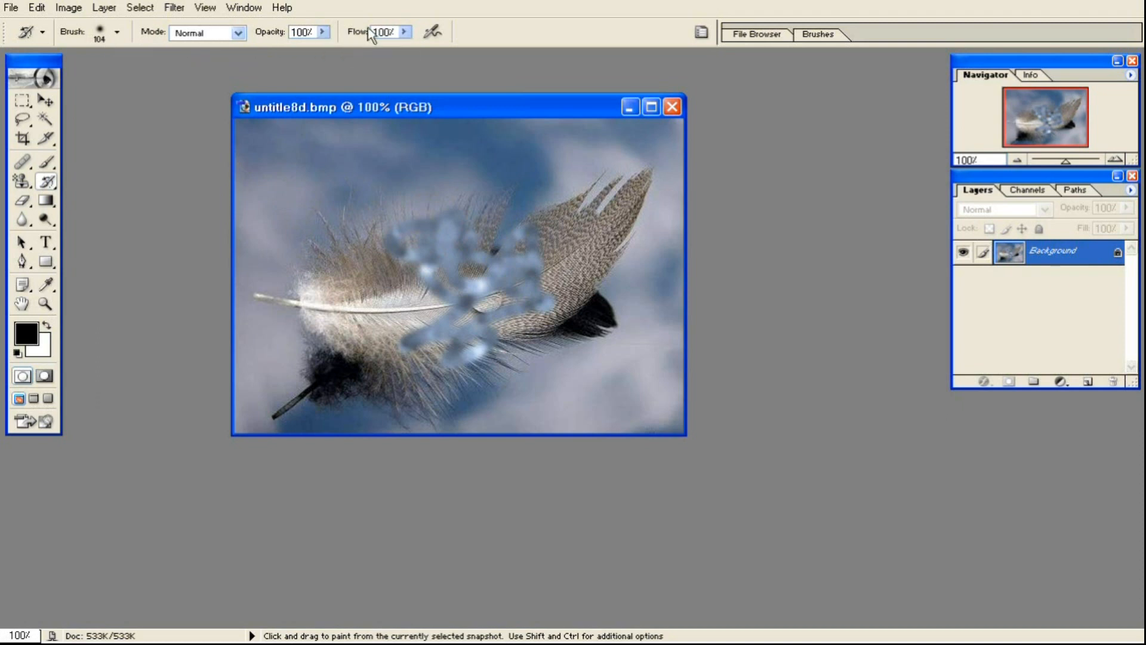
pyautogui.moveTo(431, 258)
pyautogui.mouseDown()
pyautogui.moveTo(521, 226)
pyautogui.moveTo(480, 263)
pyautogui.moveTo(495, 276)
pyautogui.moveTo(442, 339)
pyautogui.moveTo(468, 325)
pyautogui.moveTo(392, 311)
pyautogui.moveTo(599, 268)
pyautogui.moveTo(413, 268)
pyautogui.mouseUp()
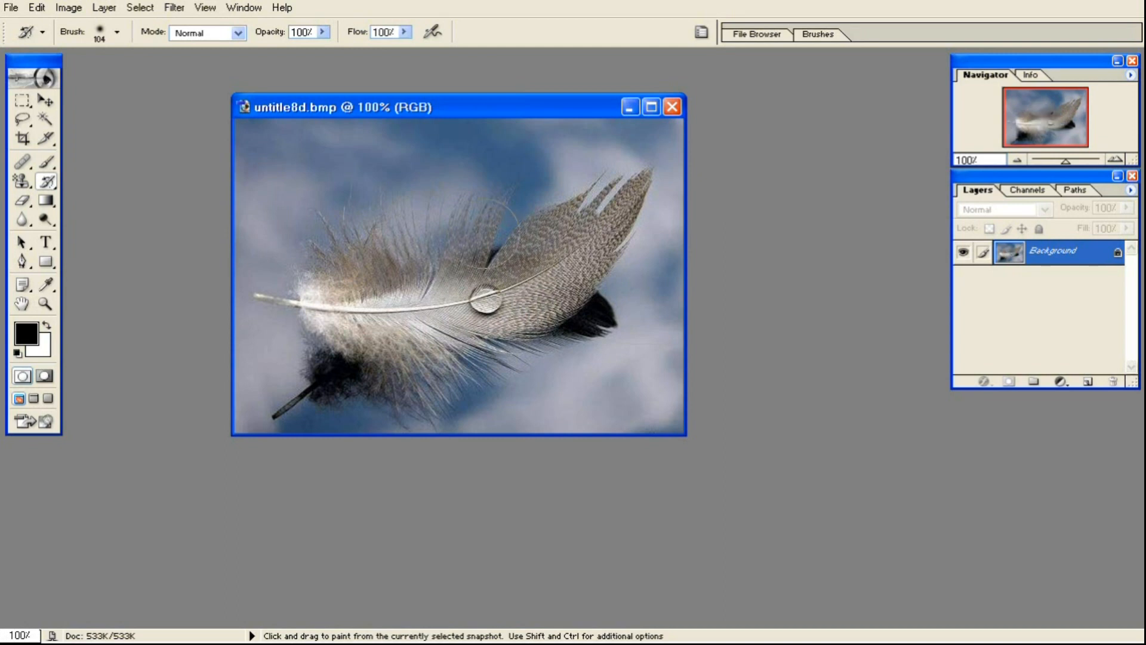
# Paint over the whole feather image with the Art History Brush, using the Tight Short style and a 50 px area.
pyautogui.click(47, 181)
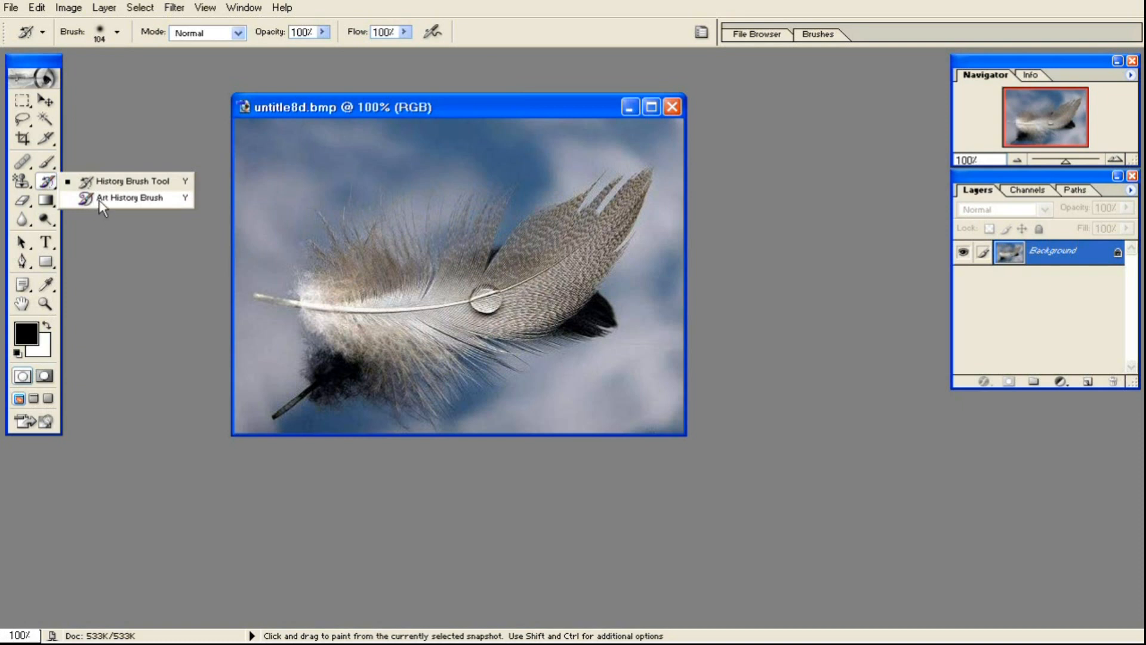
pyautogui.click(125, 199)
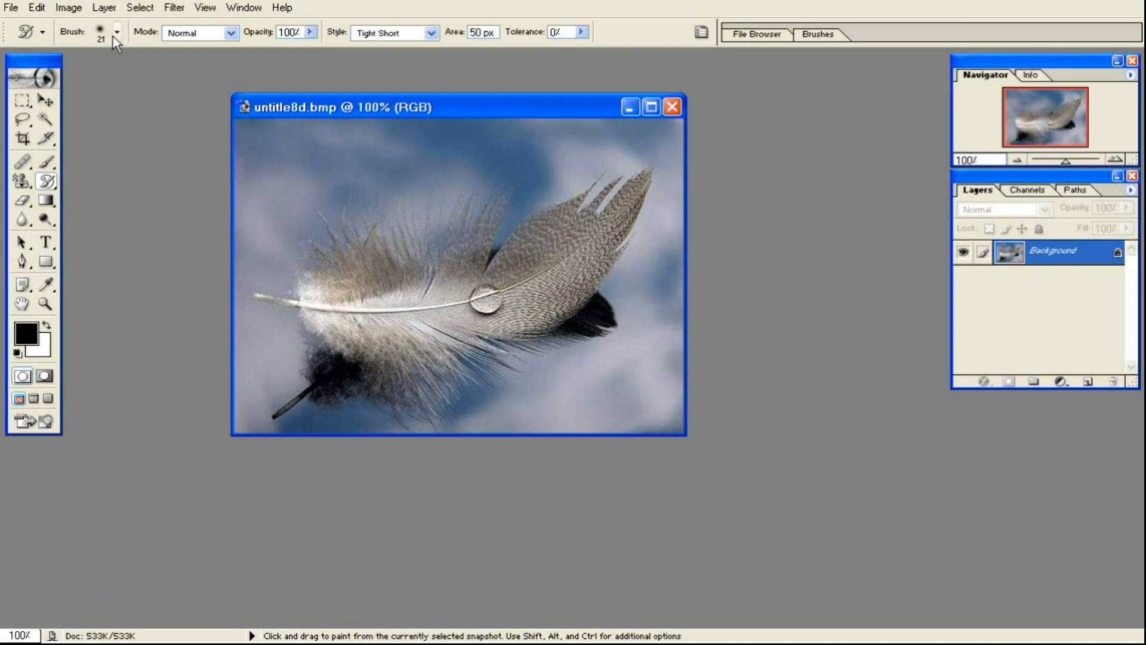
pyautogui.click(231, 35)
pyautogui.click(231, 35)
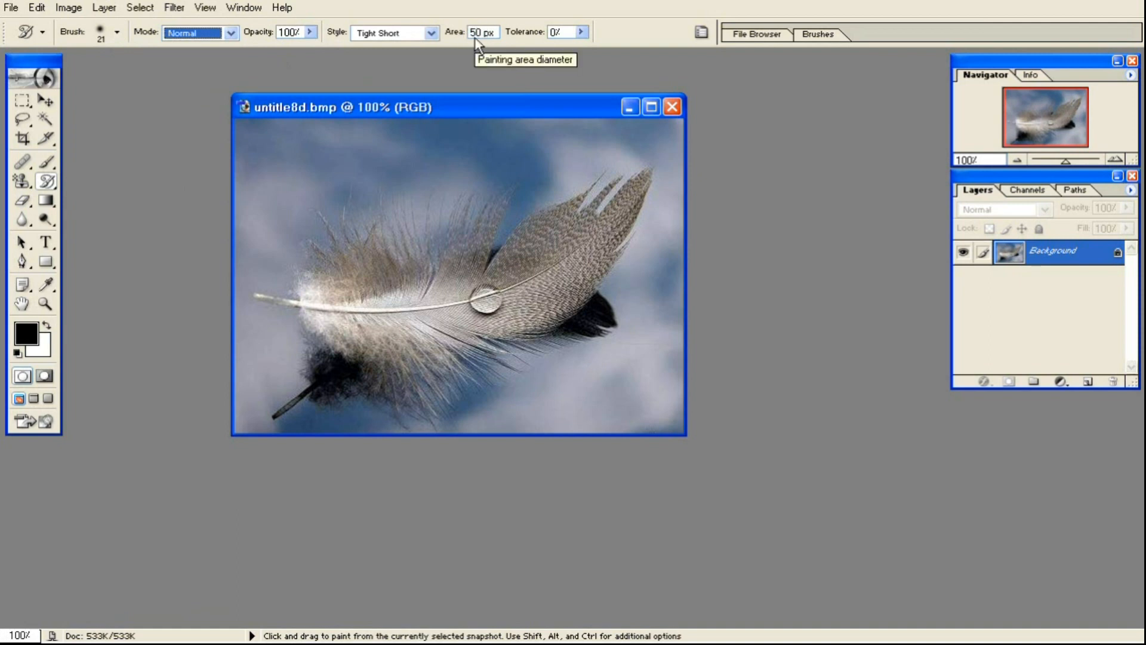
pyautogui.click(431, 34)
pyautogui.click(431, 34)
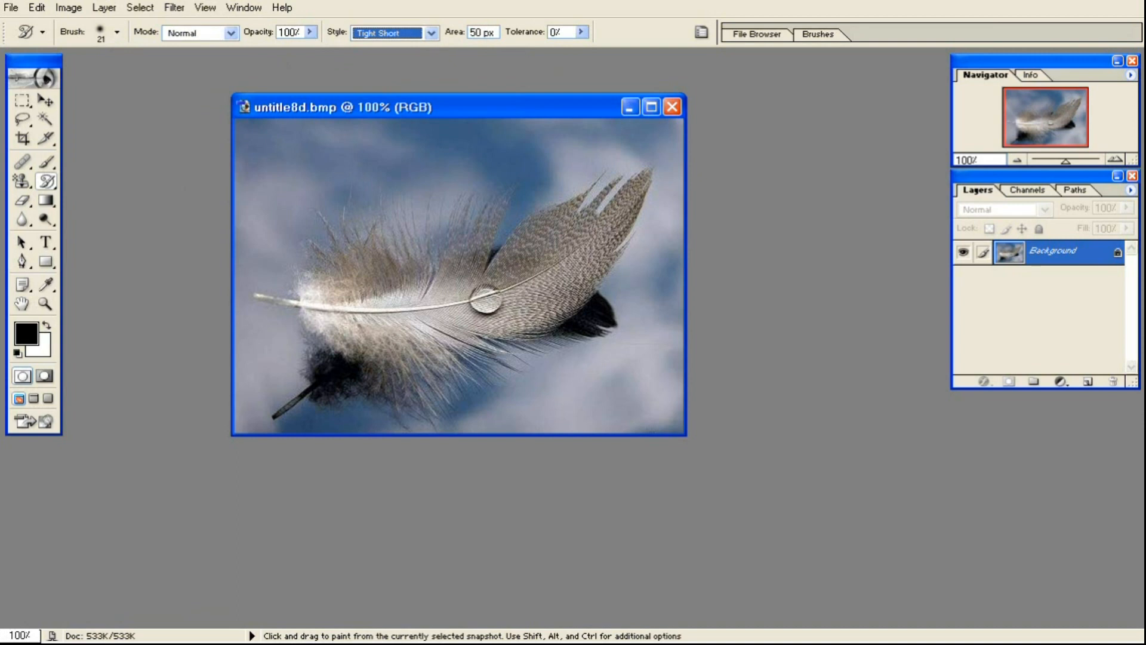
pyautogui.moveTo(364, 239)
pyautogui.mouseDown()
pyautogui.moveTo(427, 271)
pyautogui.moveTo(388, 298)
pyautogui.moveTo(513, 250)
pyautogui.moveTo(471, 235)
pyautogui.moveTo(627, 179)
pyautogui.moveTo(615, 244)
pyautogui.moveTo(513, 310)
pyautogui.moveTo(465, 358)
pyautogui.moveTo(457, 390)
pyautogui.moveTo(370, 370)
pyautogui.moveTo(281, 411)
pyautogui.moveTo(293, 299)
pyautogui.moveTo(430, 295)
pyautogui.moveTo(364, 358)
pyautogui.moveTo(597, 322)
pyautogui.moveTo(573, 310)
pyautogui.moveTo(614, 313)
pyautogui.moveTo(314, 274)
pyautogui.moveTo(388, 214)
pyautogui.mouseUp()
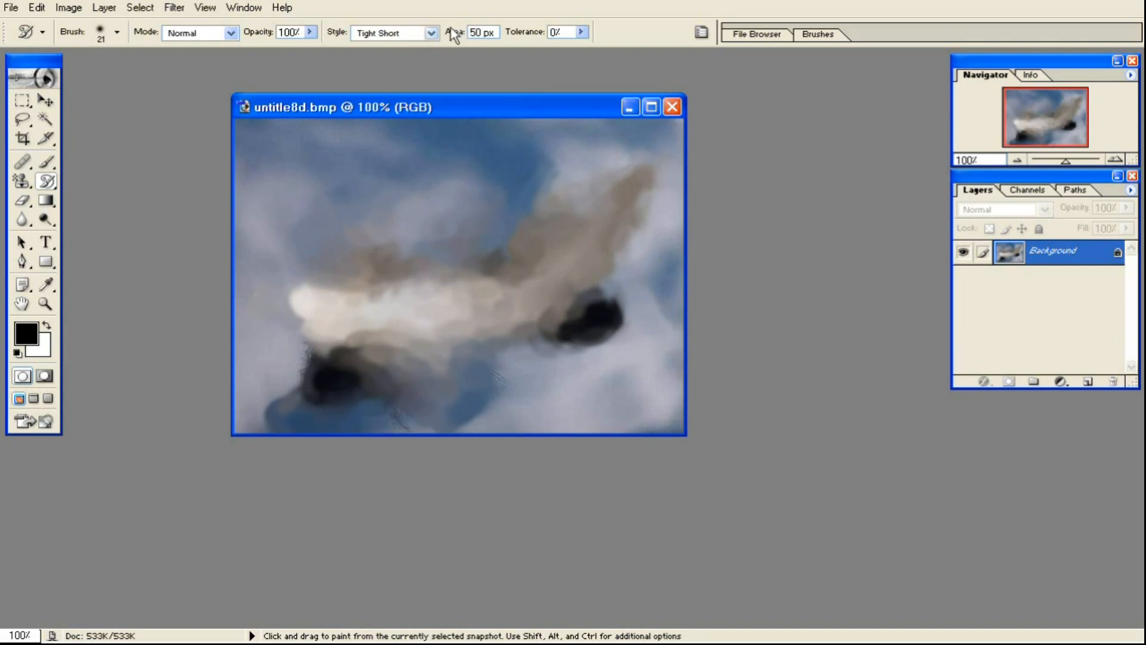
# Change the Art History Brush style to Tight Medium and repaint over the feather.
pyautogui.click(435, 35)
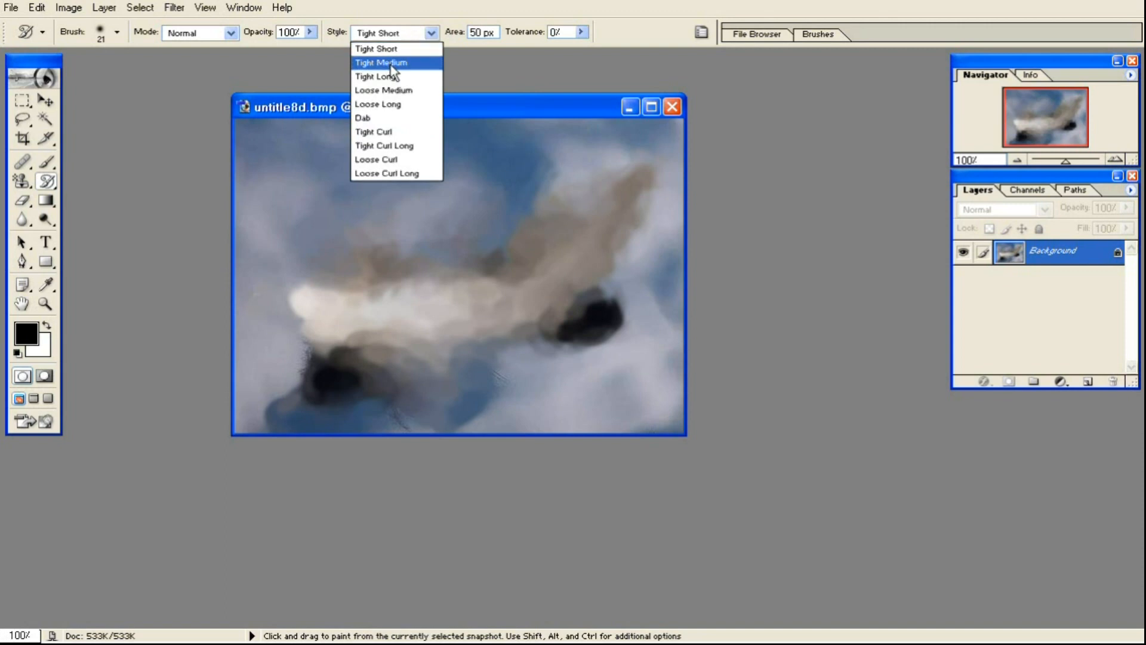
pyautogui.click(391, 59)
pyautogui.moveTo(457, 304)
pyautogui.mouseDown()
pyautogui.moveTo(507, 287)
pyautogui.moveTo(561, 305)
pyautogui.moveTo(414, 273)
pyautogui.moveTo(351, 304)
pyautogui.moveTo(382, 353)
pyautogui.moveTo(517, 380)
pyautogui.mouseUp()
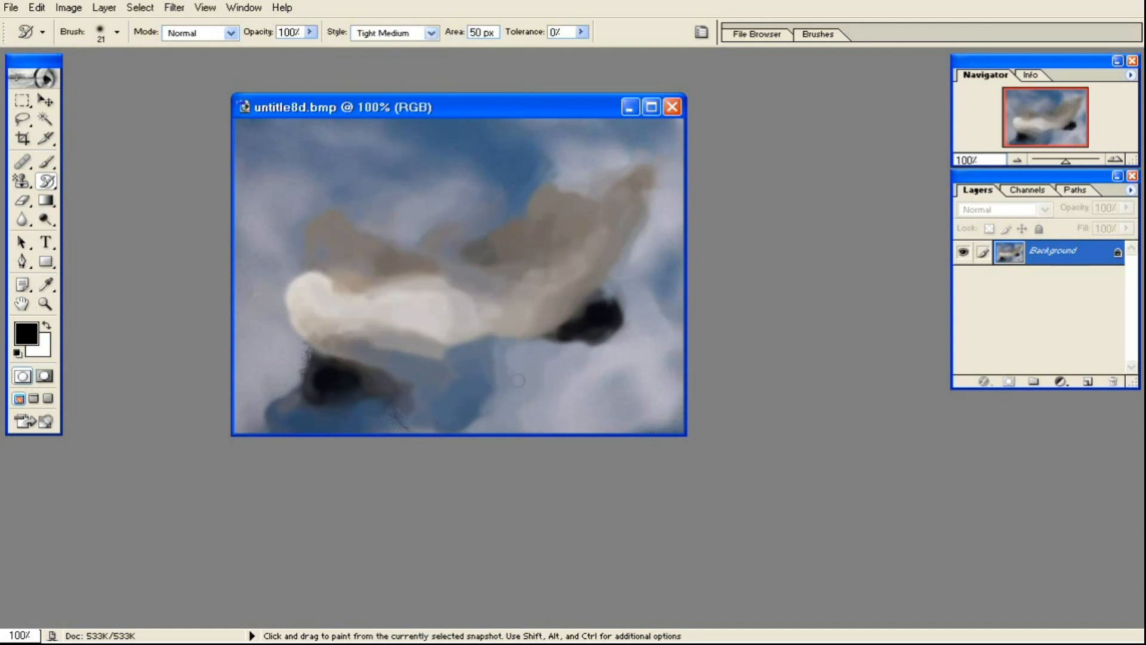
# Change the Art History Brush style to Dab and paint over the feather and its shadows.
pyautogui.click(431, 34)
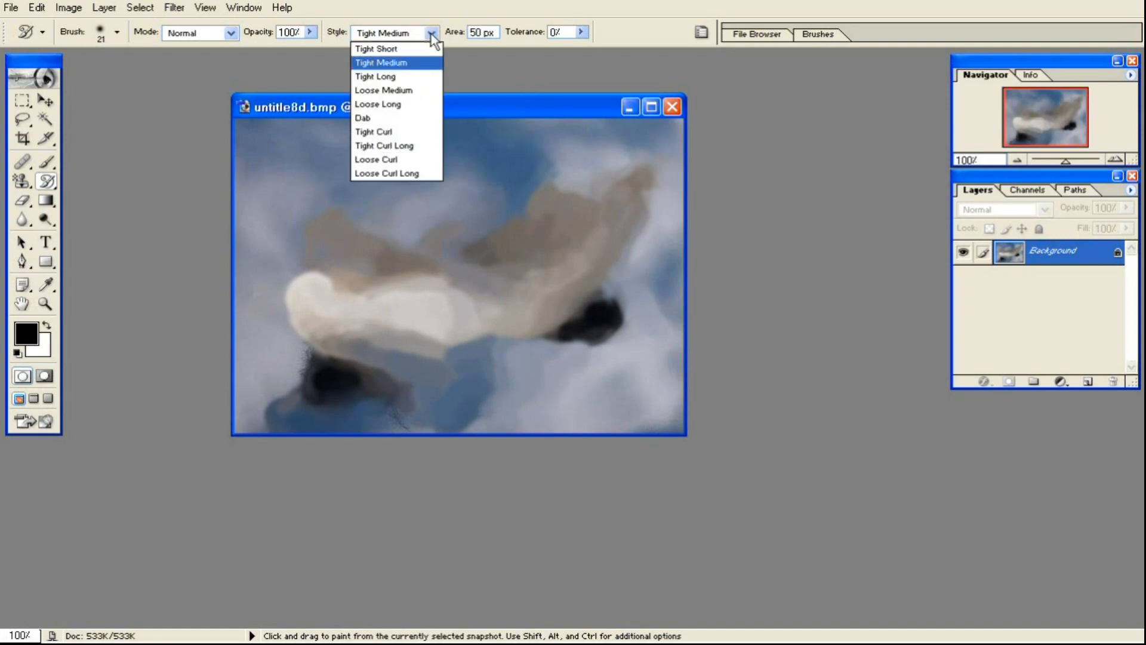
pyautogui.click(411, 119)
pyautogui.moveTo(448, 286)
pyautogui.mouseDown()
pyautogui.moveTo(530, 240)
pyautogui.moveTo(413, 306)
pyautogui.moveTo(443, 346)
pyautogui.moveTo(470, 293)
pyautogui.moveTo(350, 284)
pyautogui.moveTo(350, 319)
pyautogui.moveTo(453, 313)
pyautogui.moveTo(461, 290)
pyautogui.moveTo(353, 291)
pyautogui.moveTo(306, 346)
pyautogui.moveTo(447, 341)
pyautogui.moveTo(603, 299)
pyautogui.mouseUp()
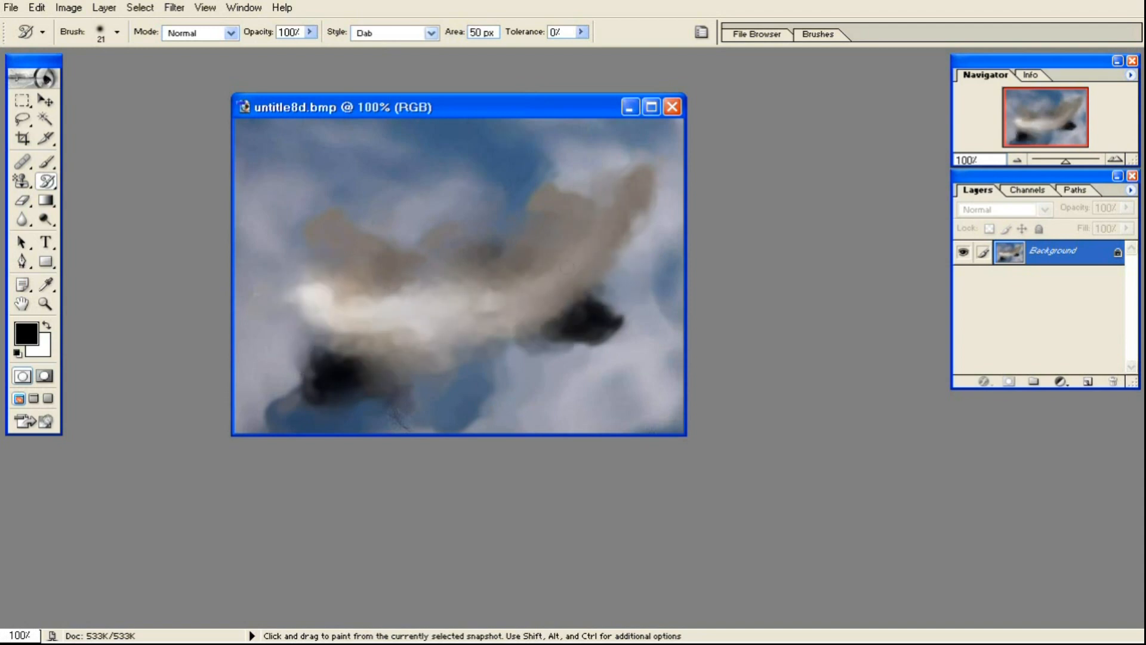
# Set the Art History Brush area to 100 px and paint over the image with dabs.
pyautogui.doubleClick(481, 32)
pyautogui.write('100')
pyautogui.press('Return')
pyautogui.moveTo(418, 255)
pyautogui.mouseDown()
pyautogui.moveTo(427, 237)
pyautogui.moveTo(484, 258)
pyautogui.moveTo(442, 299)
pyautogui.moveTo(362, 304)
pyautogui.moveTo(465, 292)
pyautogui.moveTo(555, 191)
pyautogui.moveTo(310, 304)
pyautogui.moveTo(437, 337)
pyautogui.moveTo(578, 325)
pyautogui.moveTo(366, 417)
pyautogui.moveTo(315, 384)
pyautogui.mouseUp()
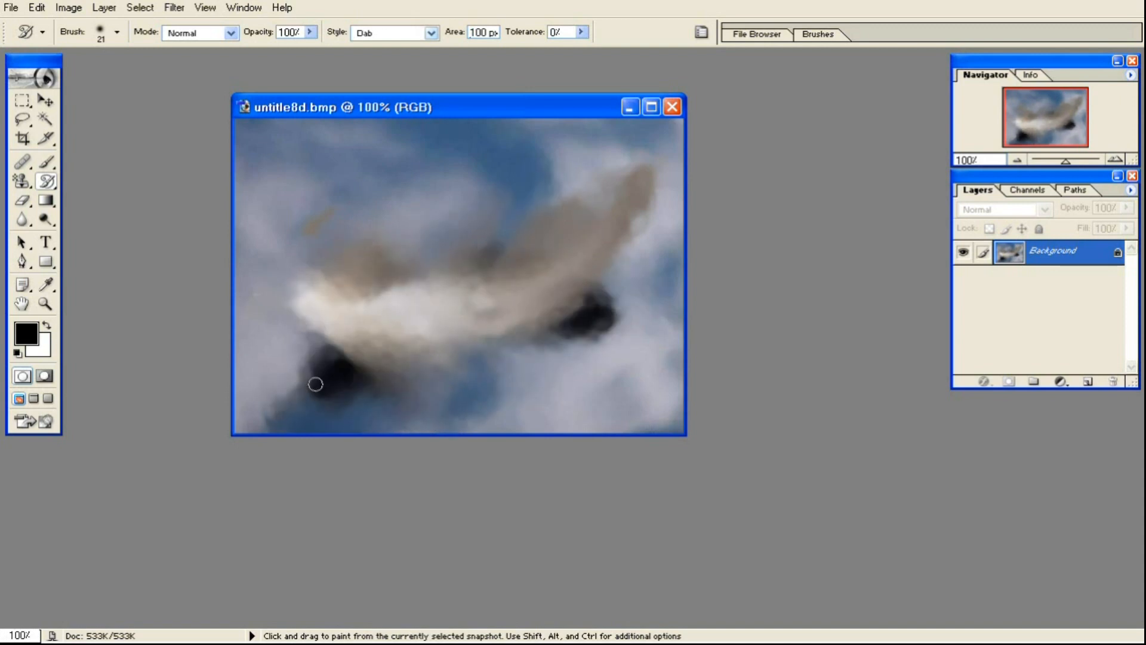
# Switch from the Art History Brush to the History Brush and paint across the smeared feather to restore the original.
pyautogui.moveTo(46, 181); pyautogui.dragTo(93, 179)
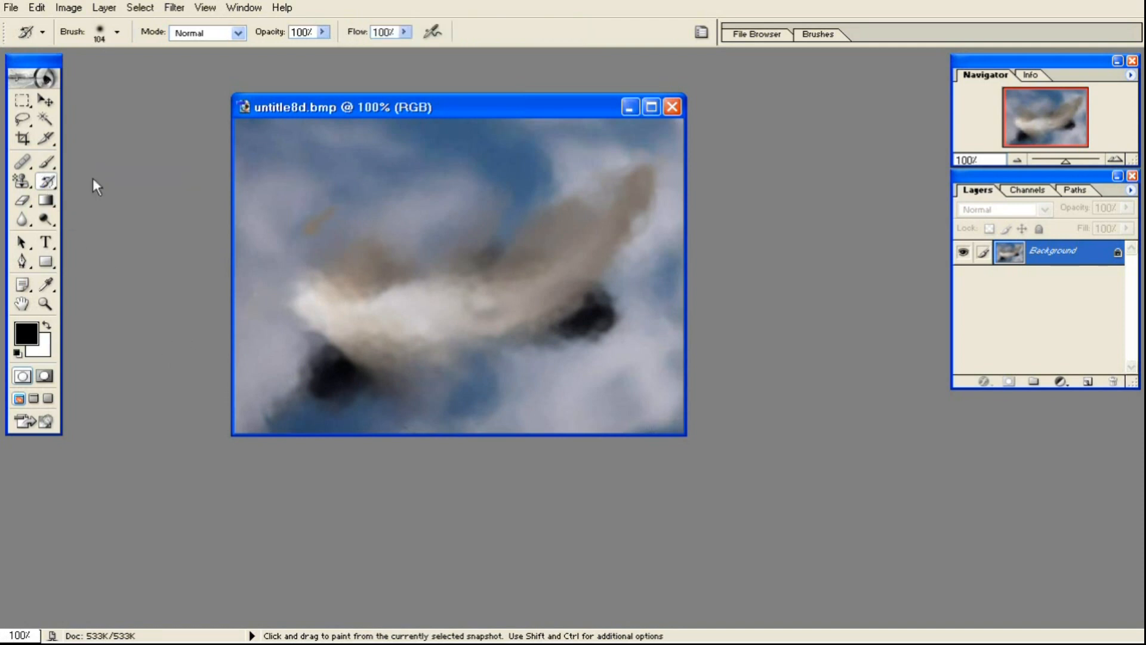
pyautogui.moveTo(435, 307)
pyautogui.mouseDown()
pyautogui.moveTo(509, 262)
pyautogui.moveTo(428, 314)
pyautogui.moveTo(475, 302)
pyautogui.moveTo(588, 234)
pyautogui.moveTo(534, 206)
pyautogui.moveTo(379, 270)
pyautogui.moveTo(293, 285)
pyautogui.moveTo(286, 295)
pyautogui.moveTo(359, 363)
pyautogui.moveTo(298, 400)
pyautogui.moveTo(415, 338)
pyautogui.moveTo(388, 356)
pyautogui.moveTo(424, 399)
pyautogui.moveTo(469, 325)
pyautogui.moveTo(310, 220)
pyautogui.moveTo(299, 283)
pyautogui.moveTo(308, 329)
pyautogui.moveTo(272, 310)
pyautogui.moveTo(346, 387)
pyautogui.moveTo(568, 349)
pyautogui.moveTo(607, 327)
pyautogui.mouseUp()
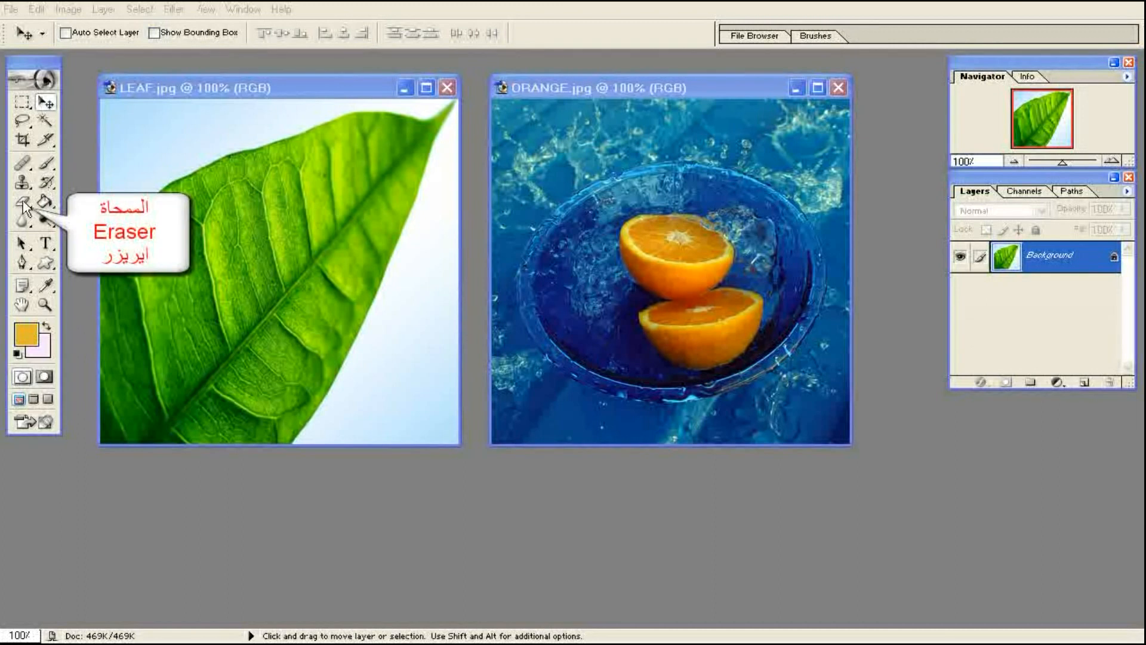
# Copy the leaf image from LEAF.jpg into ORANGE.jpg as a new layer with the Move tool.
pyautogui.click(100, 19)
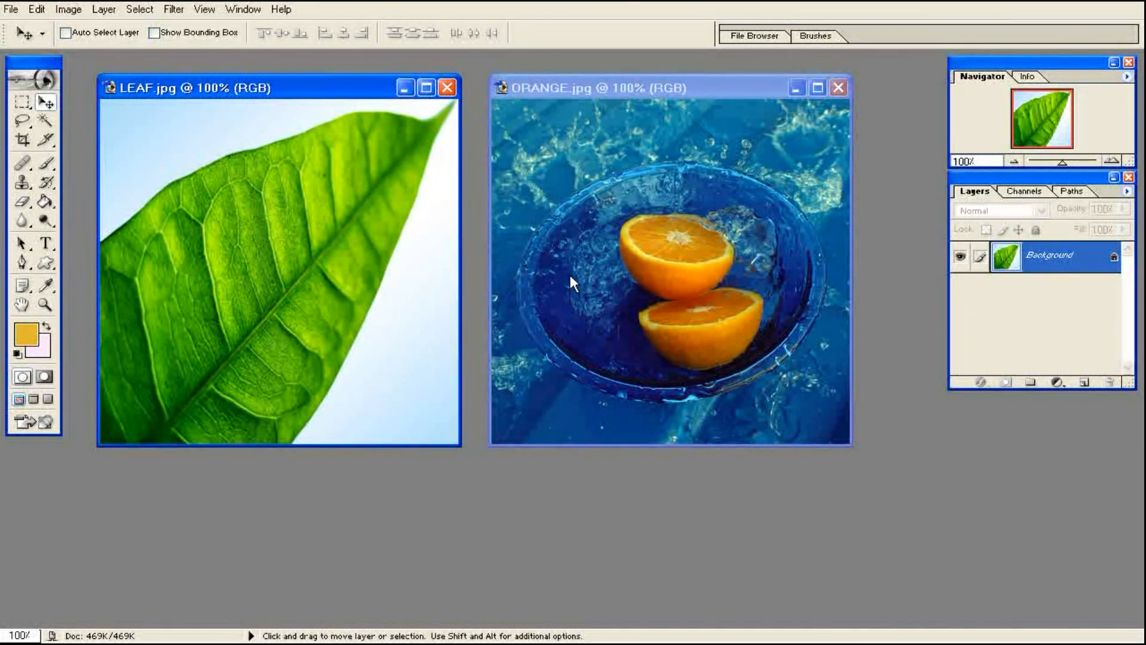
pyautogui.click(549, 85)
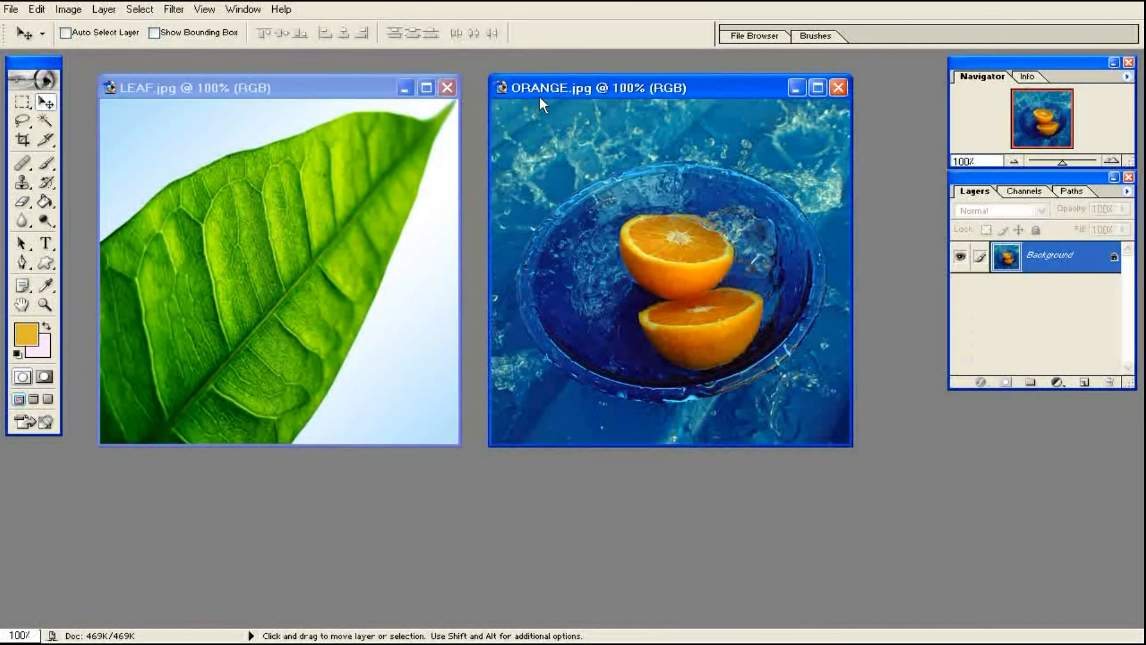
pyautogui.click(243, 94)
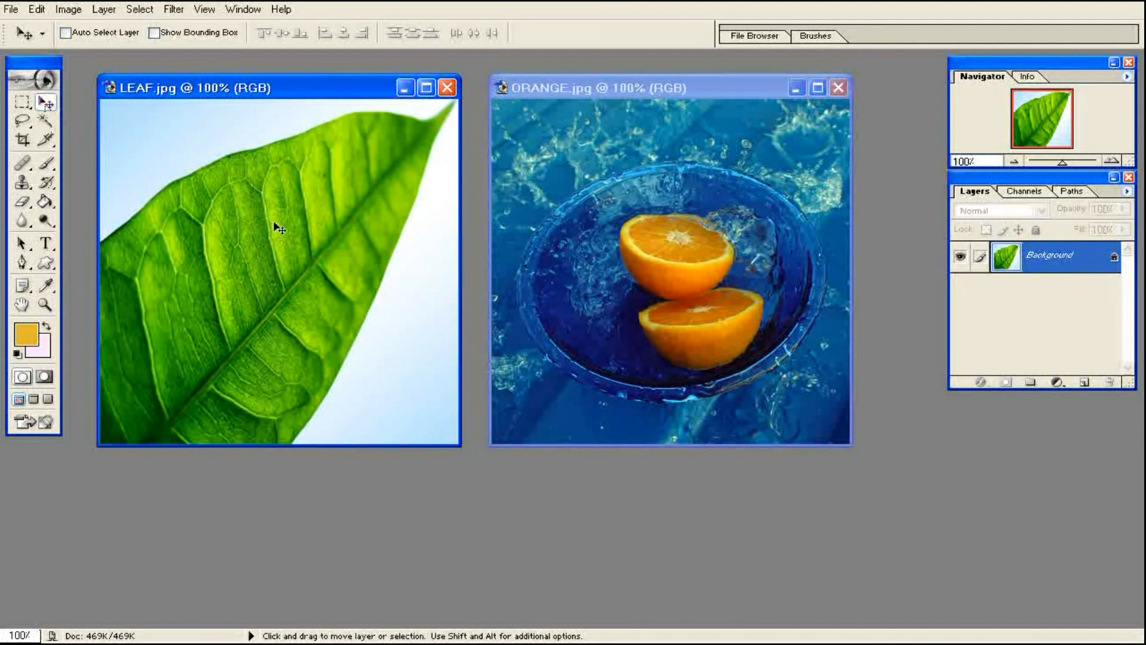
pyautogui.moveTo(358, 281); pyautogui.dragTo(559, 282)
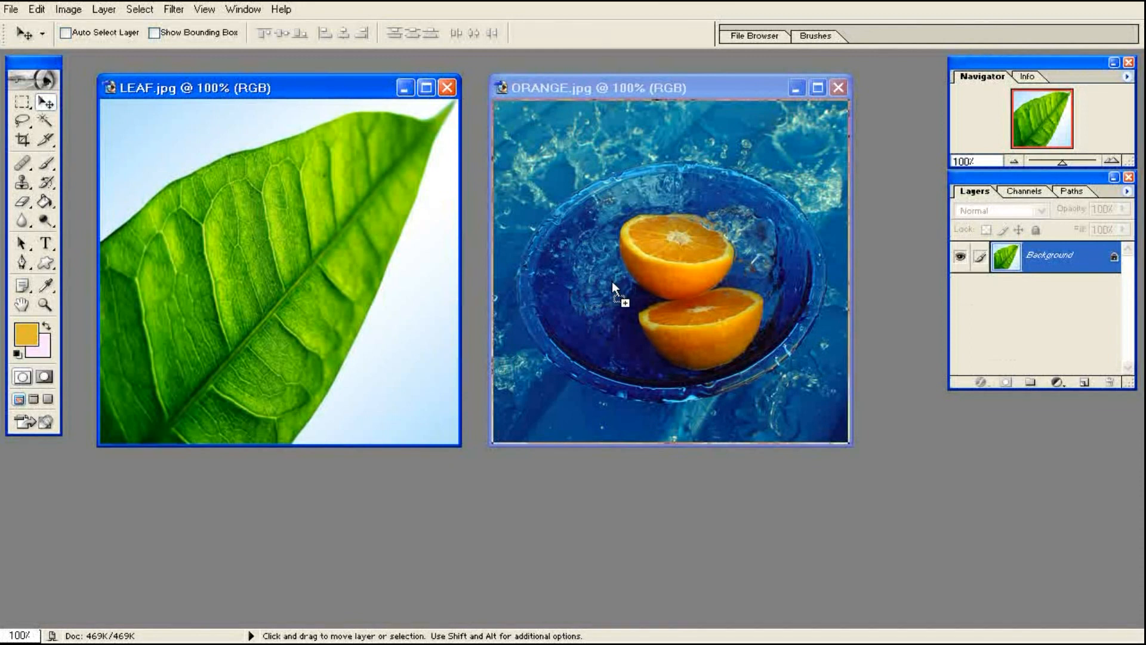
pyautogui.moveTo(611, 281); pyautogui.dragTo(611, 281)
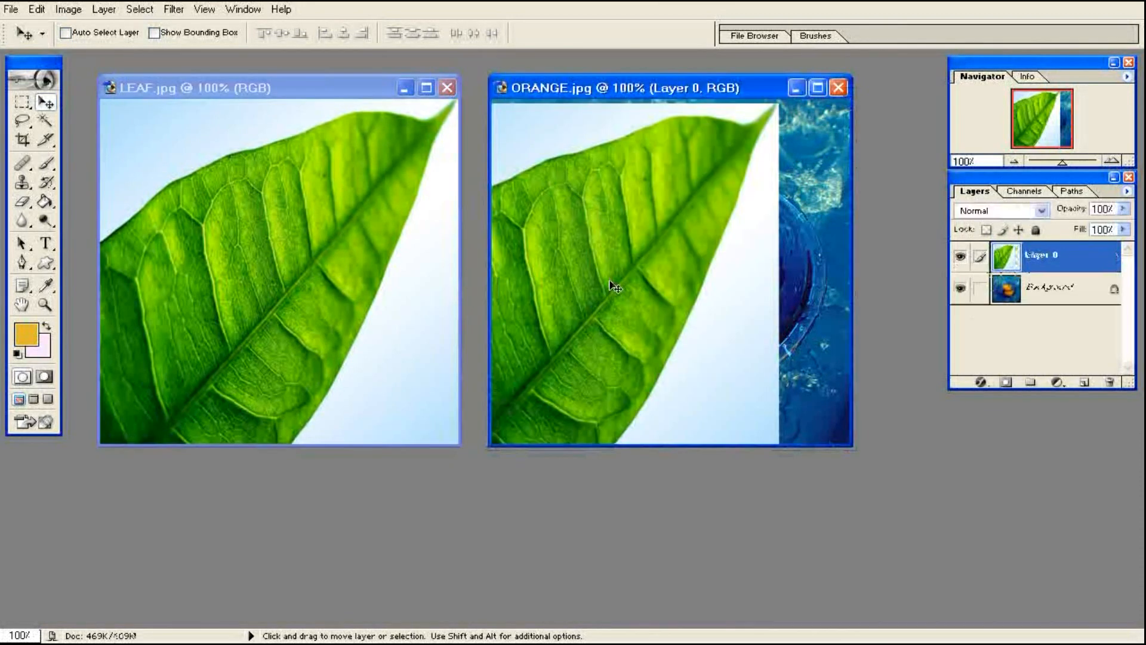
# Close LEAF.jpg and move the ORANGE.jpg document window to where the two images sat side by side.
pyautogui.click(324, 112)
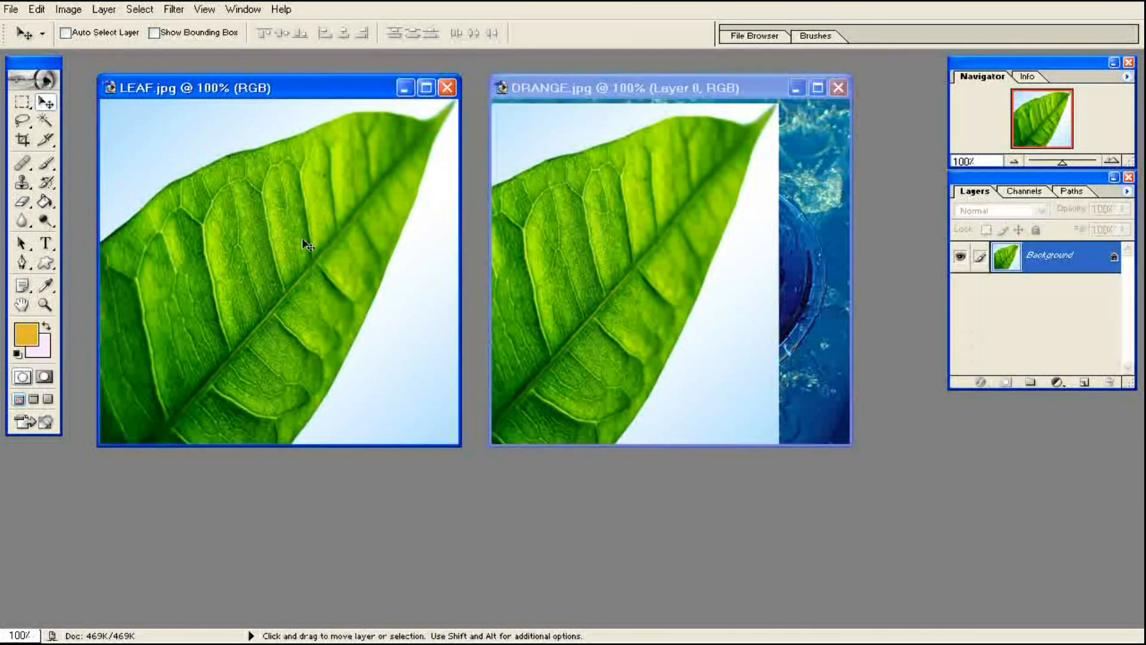
pyautogui.click(447, 88)
pyautogui.moveTo(565, 84); pyautogui.dragTo(316, 109)
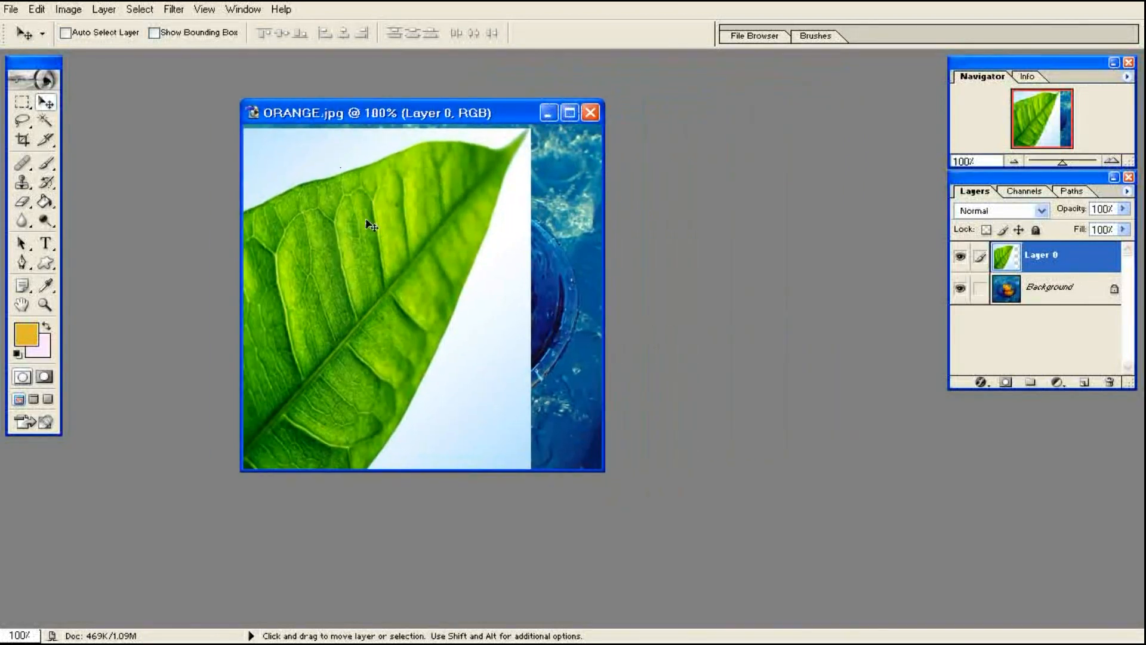
# Move the leaf layer so that it covers the entire ORANGE.jpg canvas.
pyautogui.moveTo(366, 223); pyautogui.dragTo(371, 218)
pyautogui.moveTo(382, 288); pyautogui.dragTo(445, 289)
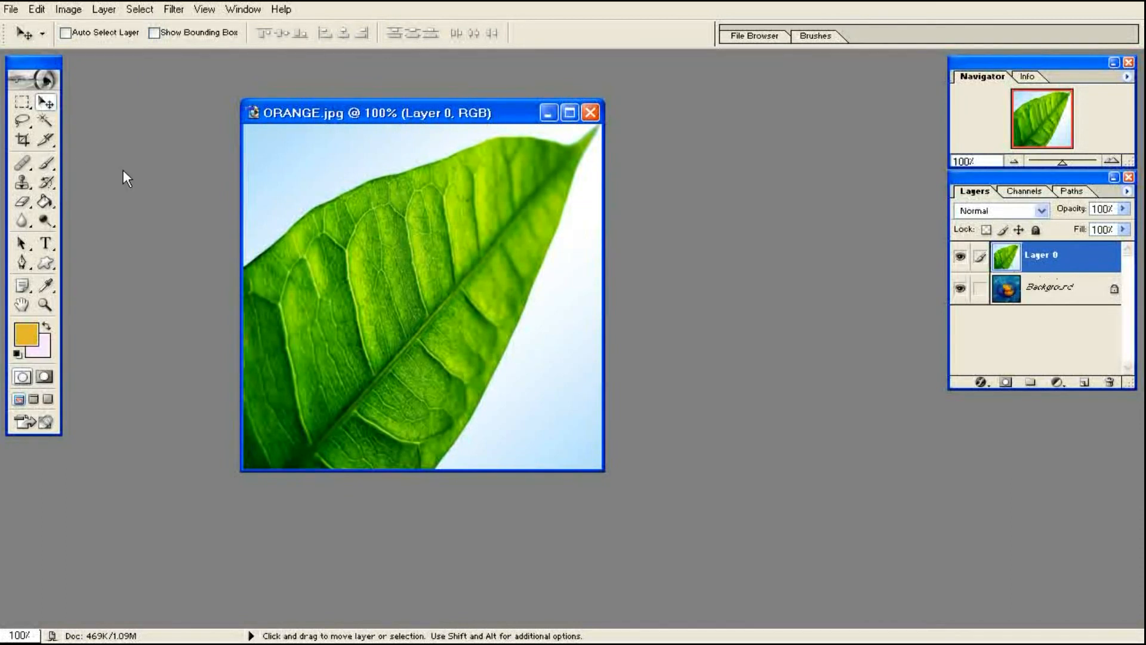
# Erase freehand wavy lines through the middle of the leaf layer with the Eraser tool, using a 9 px brush at 100% opacity.
pyautogui.click(22, 203)
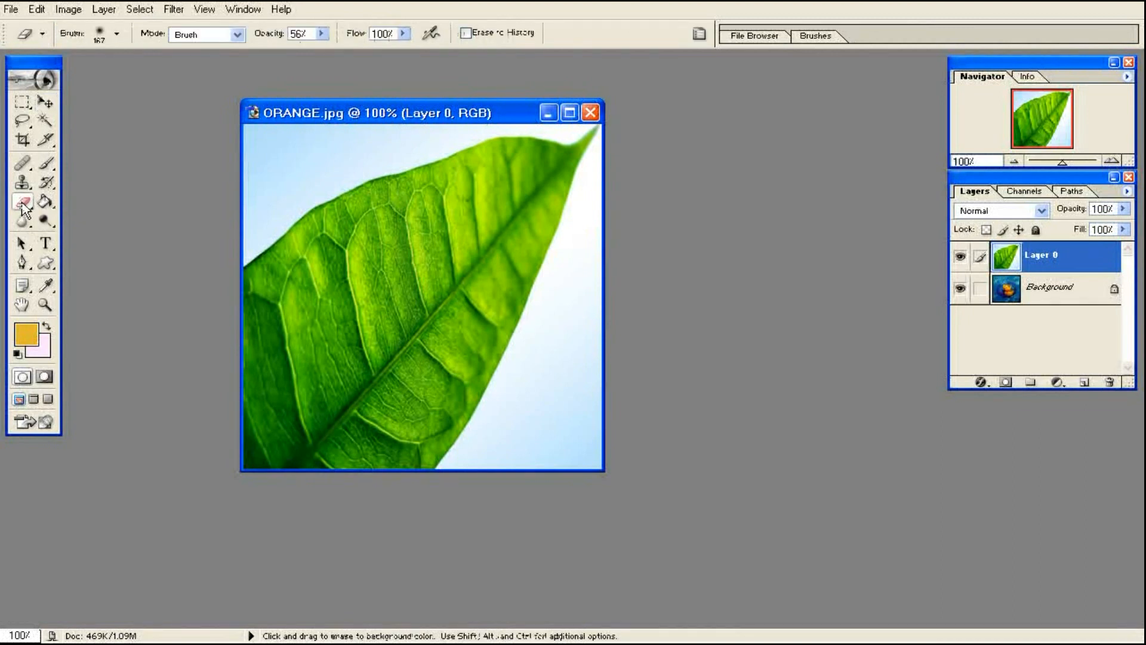
pyautogui.moveTo(23, 206); pyautogui.dragTo(62, 219)
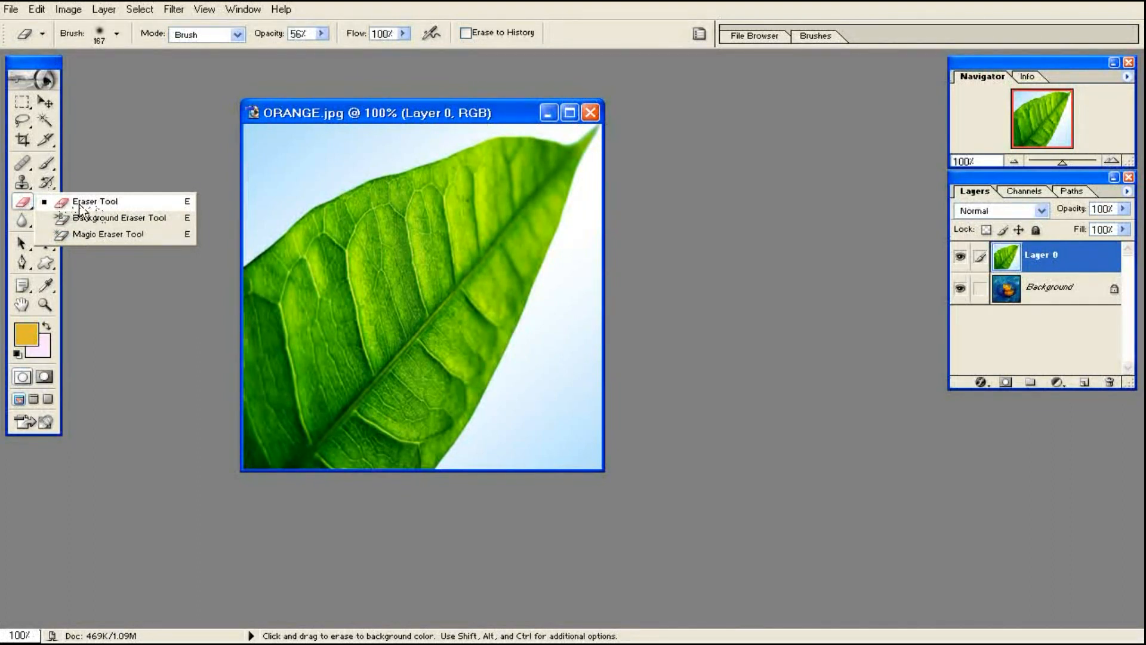
pyautogui.click(79, 206)
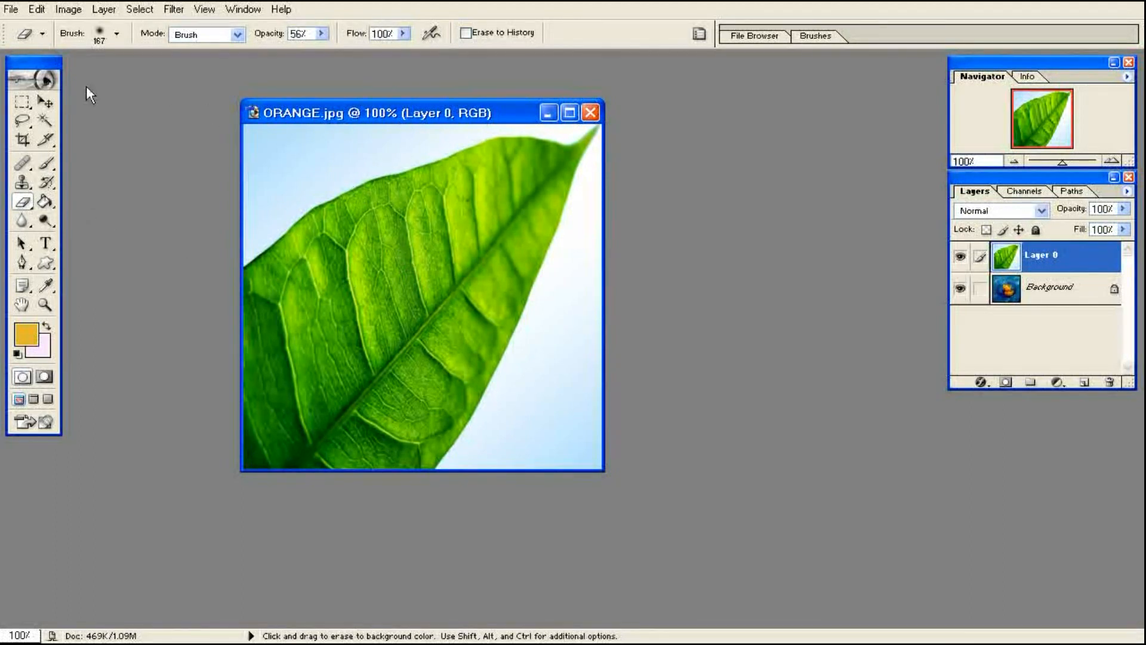
pyautogui.click(117, 34)
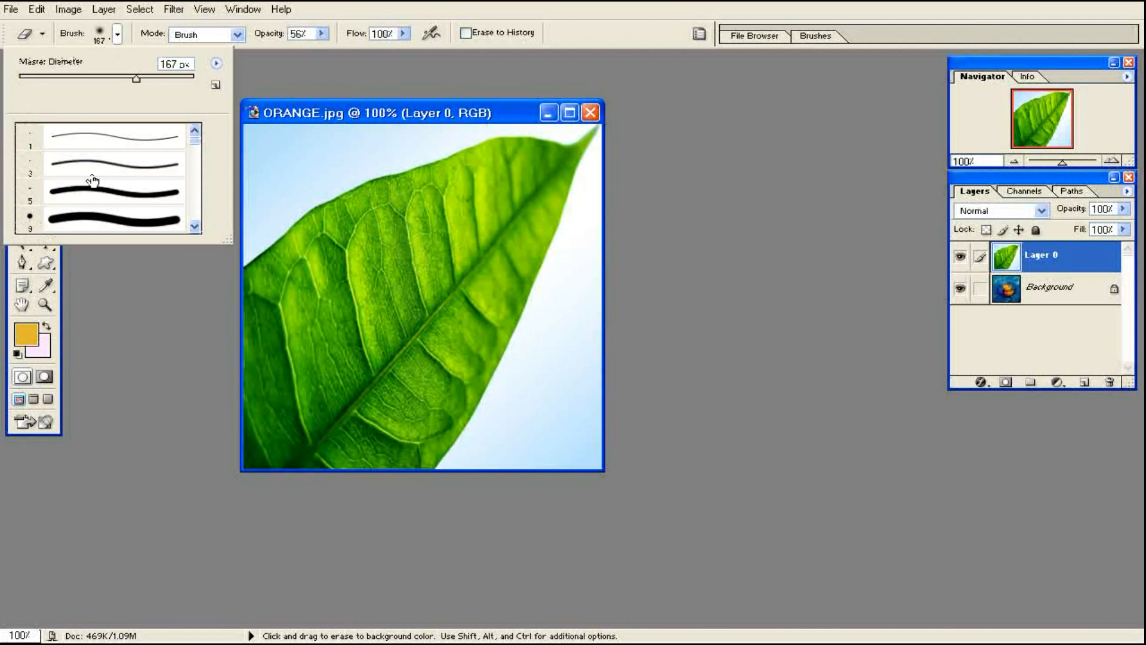
pyautogui.click(90, 220)
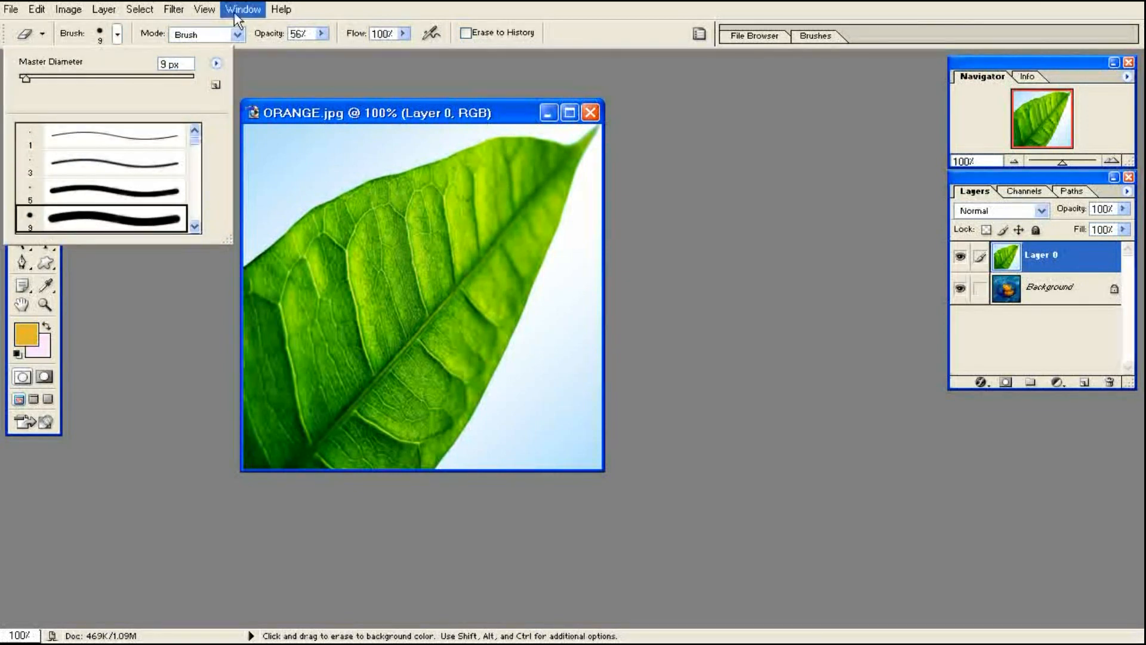
pyautogui.click(321, 33)
pyautogui.moveTo(328, 49); pyautogui.dragTo(376, 50)
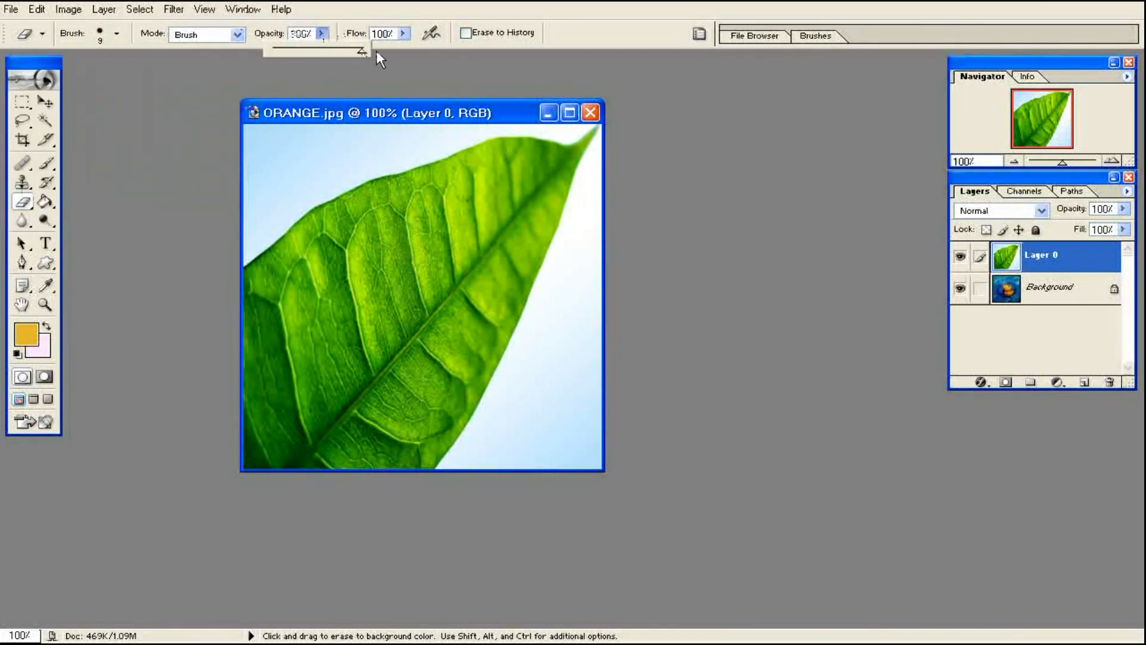
pyautogui.click(321, 33)
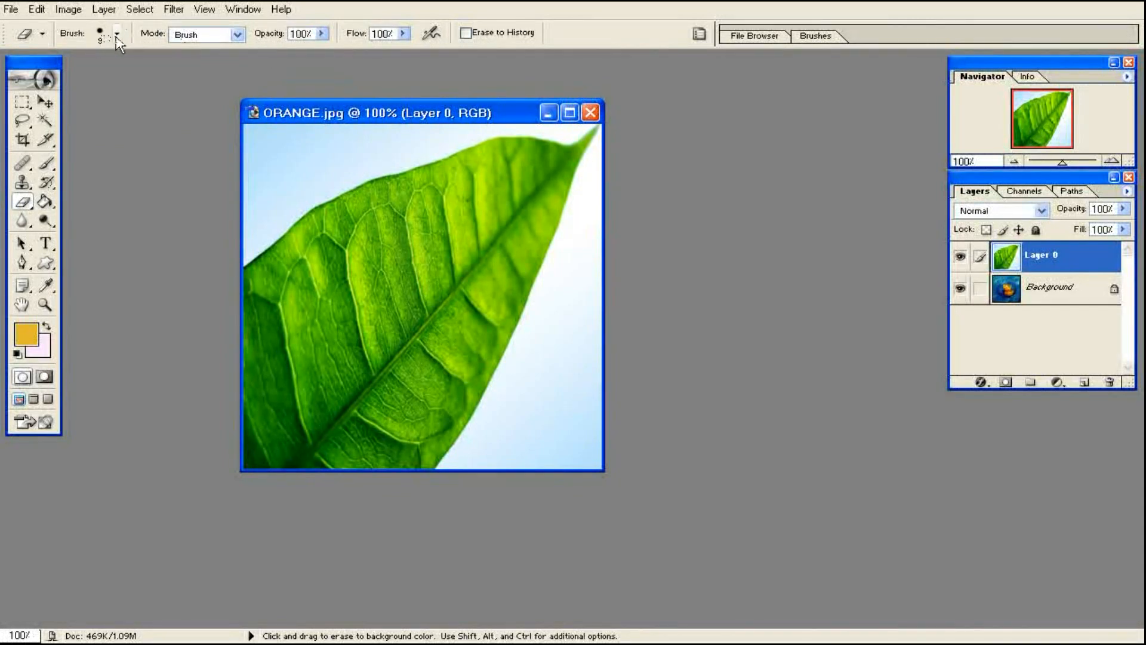
pyautogui.moveTo(365, 262)
pyautogui.mouseDown()
pyautogui.moveTo(458, 242)
pyautogui.moveTo(404, 284)
pyautogui.moveTo(469, 275)
pyautogui.moveTo(421, 317)
pyautogui.moveTo(483, 343)
pyautogui.moveTo(383, 340)
pyautogui.moveTo(306, 369)
pyautogui.moveTo(370, 265)
pyautogui.mouseUp()
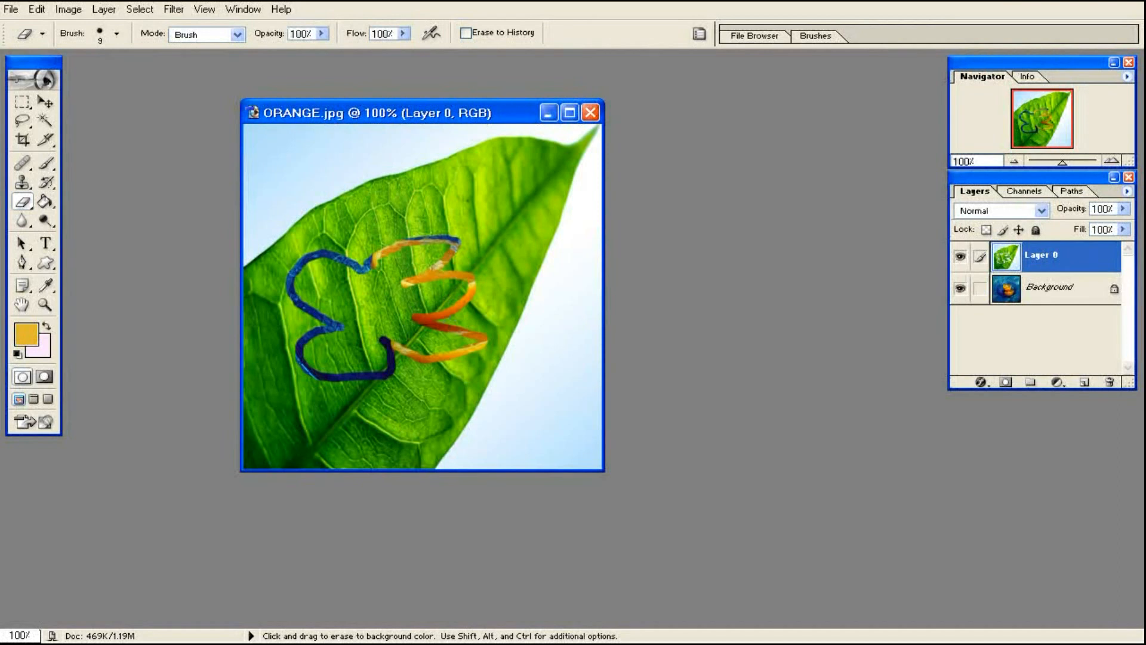
# Undo the wavy eraser strokes on the leaf layer and set the Eraser to a soft 200 px brush at 50% opacity.
pyautogui.click(36, 9)
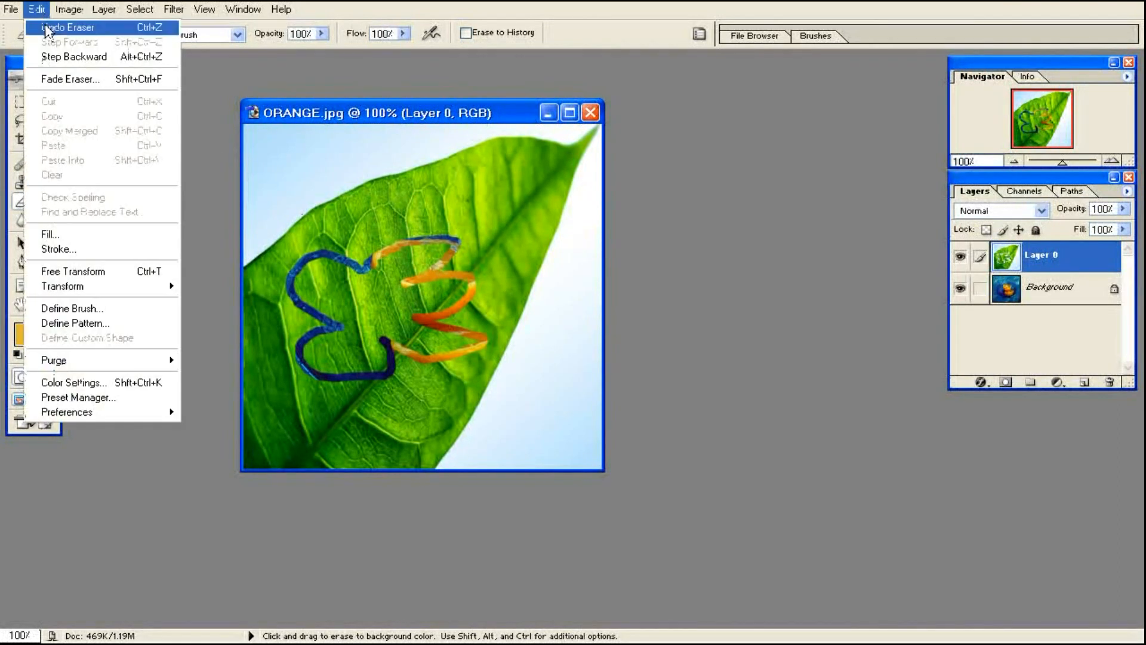
pyautogui.click(48, 57)
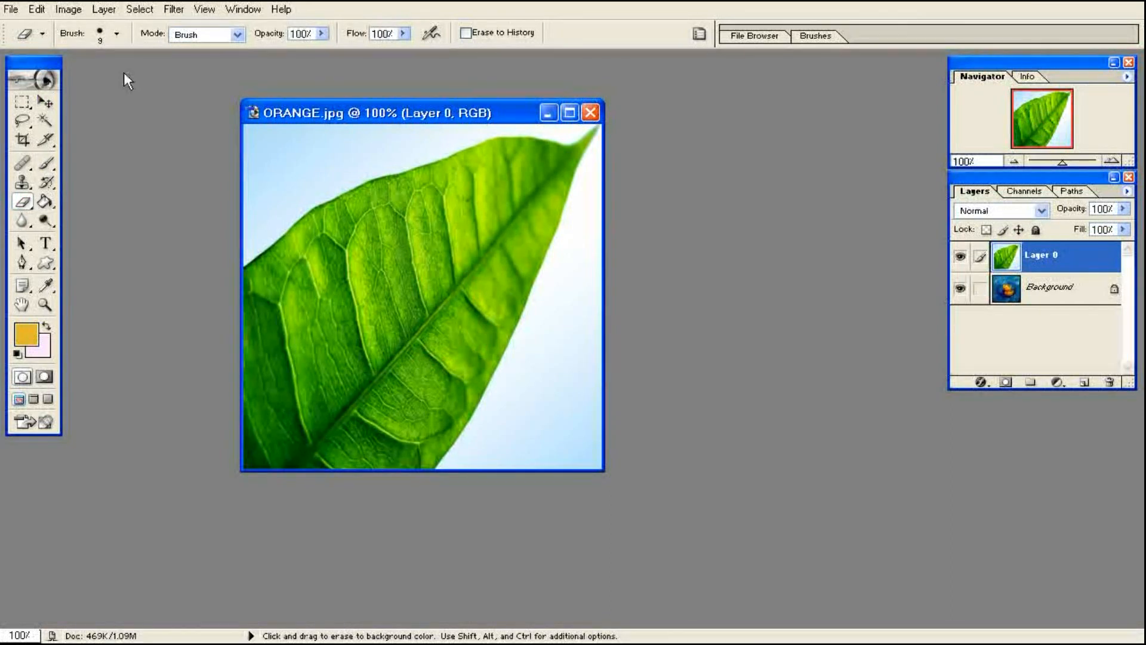
pyautogui.click(117, 36)
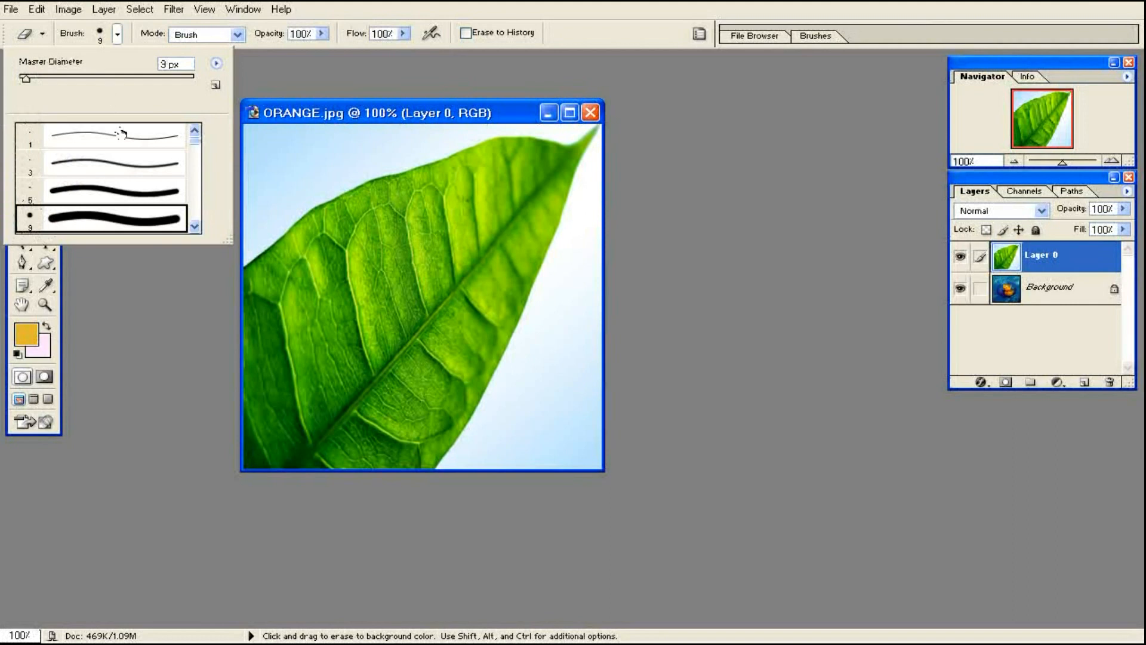
pyautogui.moveTo(193, 144); pyautogui.dragTo(196, 162)
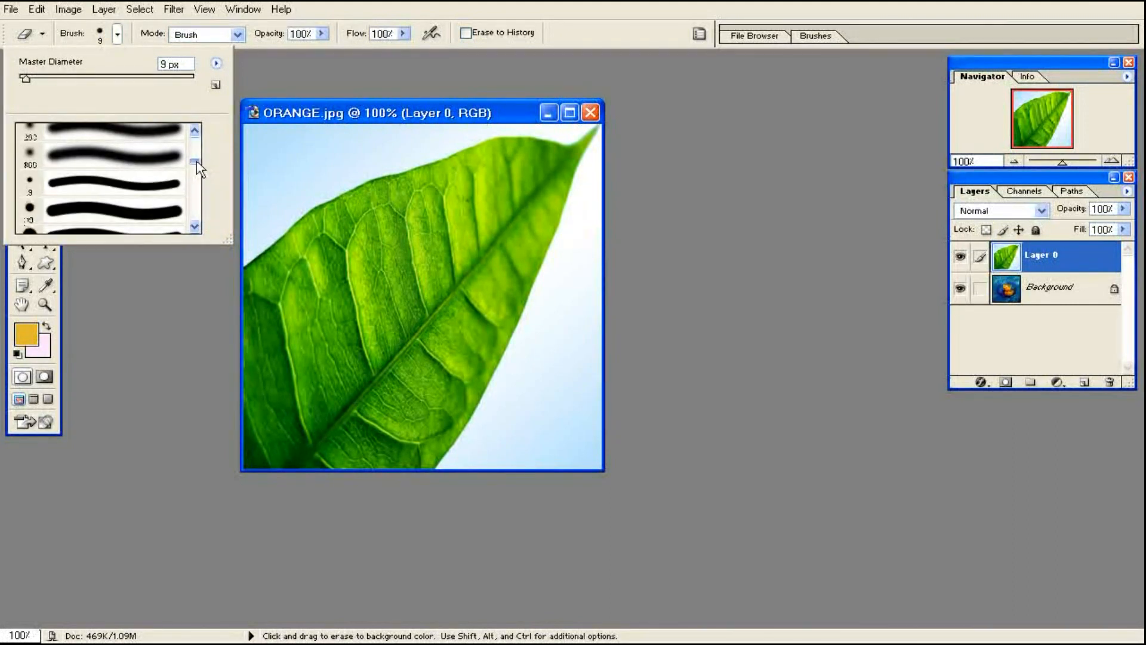
pyautogui.click(117, 131)
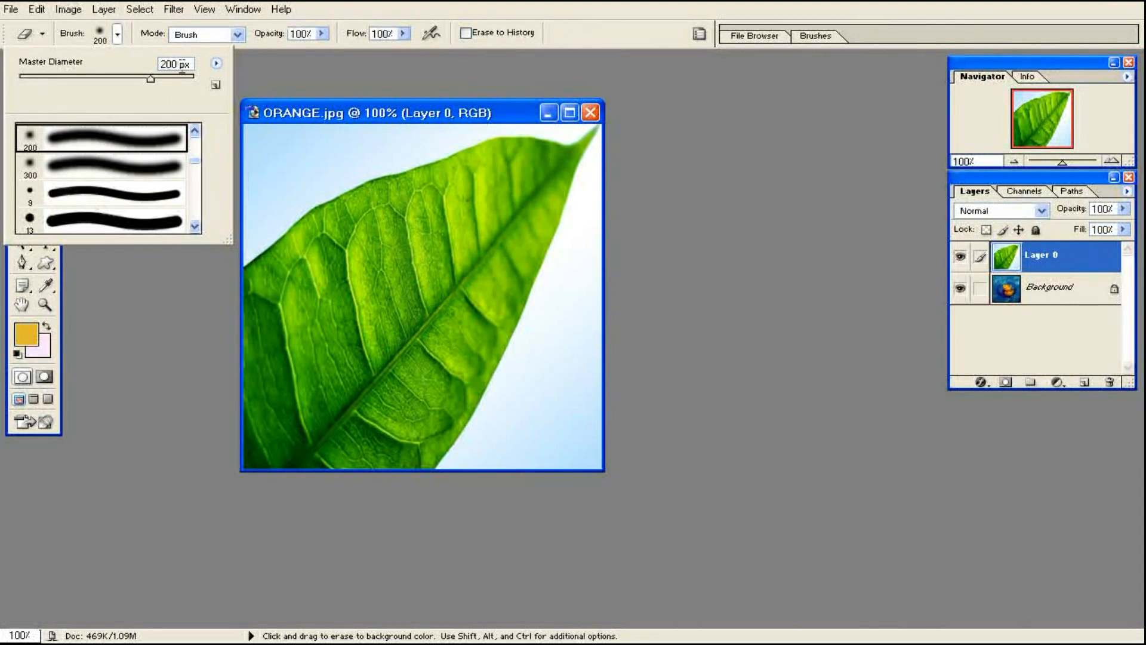
pyautogui.click(321, 33)
pyautogui.click(321, 33)
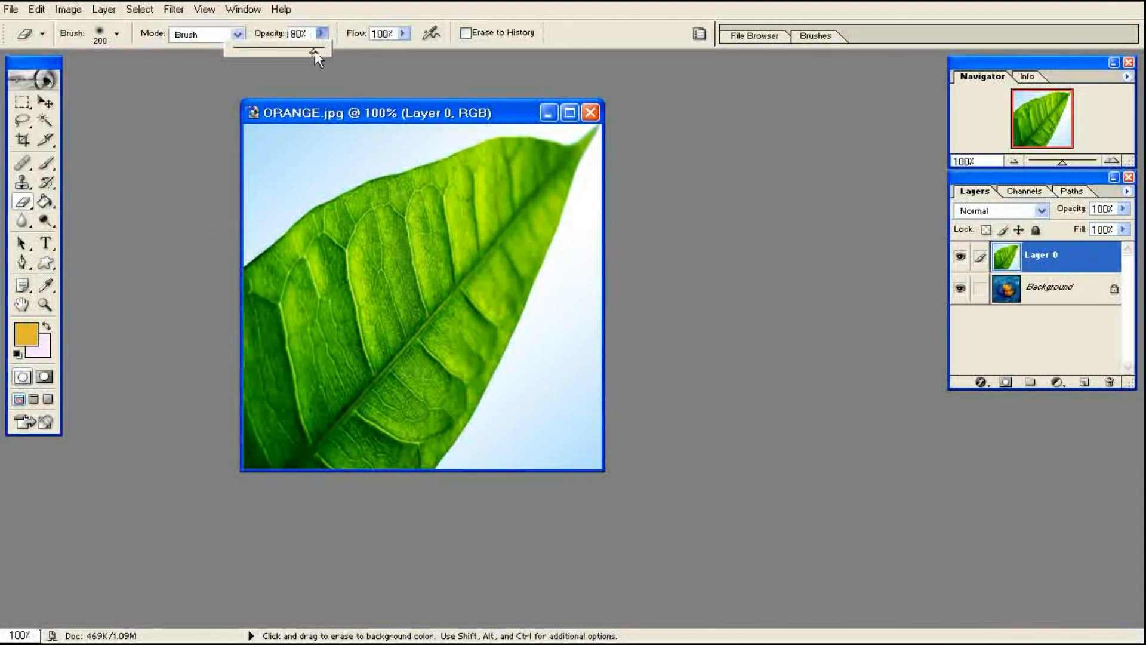
pyautogui.moveTo(288, 51); pyautogui.dragTo(277, 51)
pyautogui.click(331, 106)
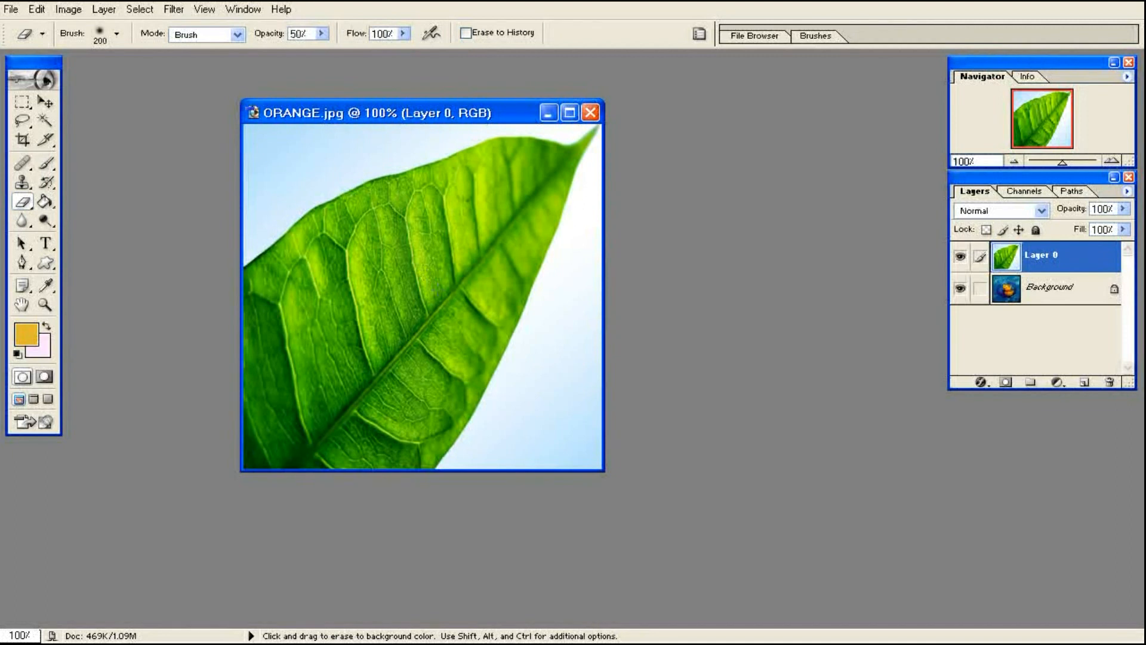
# Erase the middle of the leaf layer with soft strokes over and around the two orange halves so they blend through.
pyautogui.moveTo(427, 293)
pyautogui.mouseDown()
pyautogui.moveTo(406, 280)
pyautogui.moveTo(453, 250)
pyautogui.moveTo(430, 263)
pyautogui.mouseUp()
pyautogui.moveTo(490, 298)
pyautogui.mouseDown()
pyautogui.moveTo(504, 328)
pyautogui.moveTo(460, 364)
pyautogui.mouseUp()
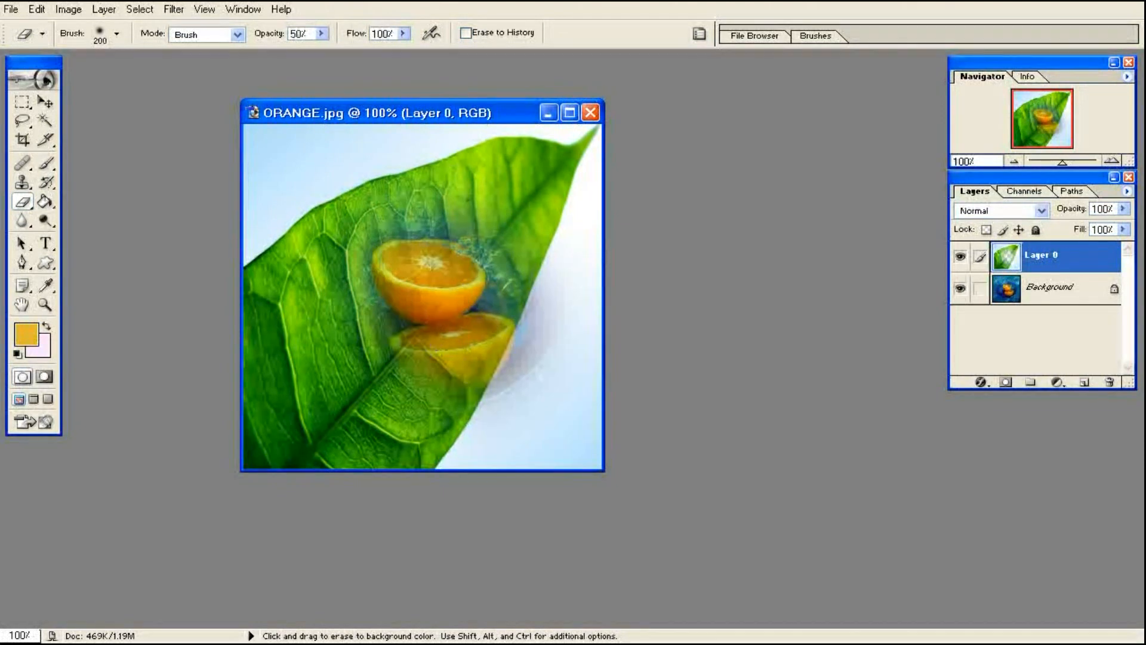
pyautogui.click(443, 366)
pyautogui.click(366, 340)
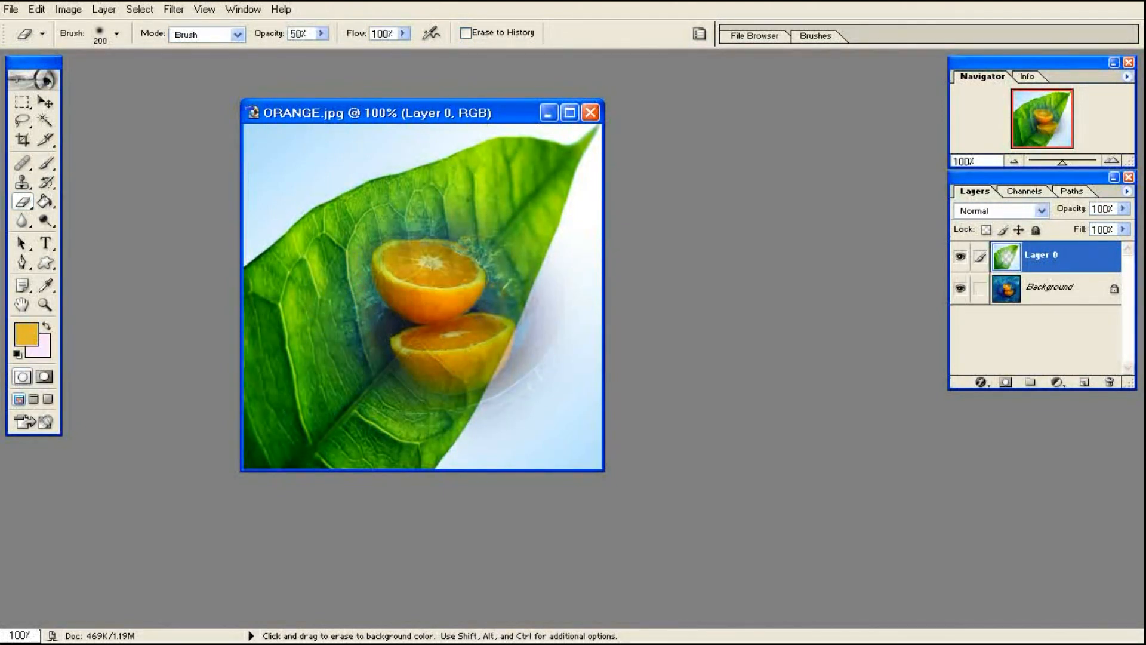
pyautogui.click(340, 247)
pyautogui.click(422, 197)
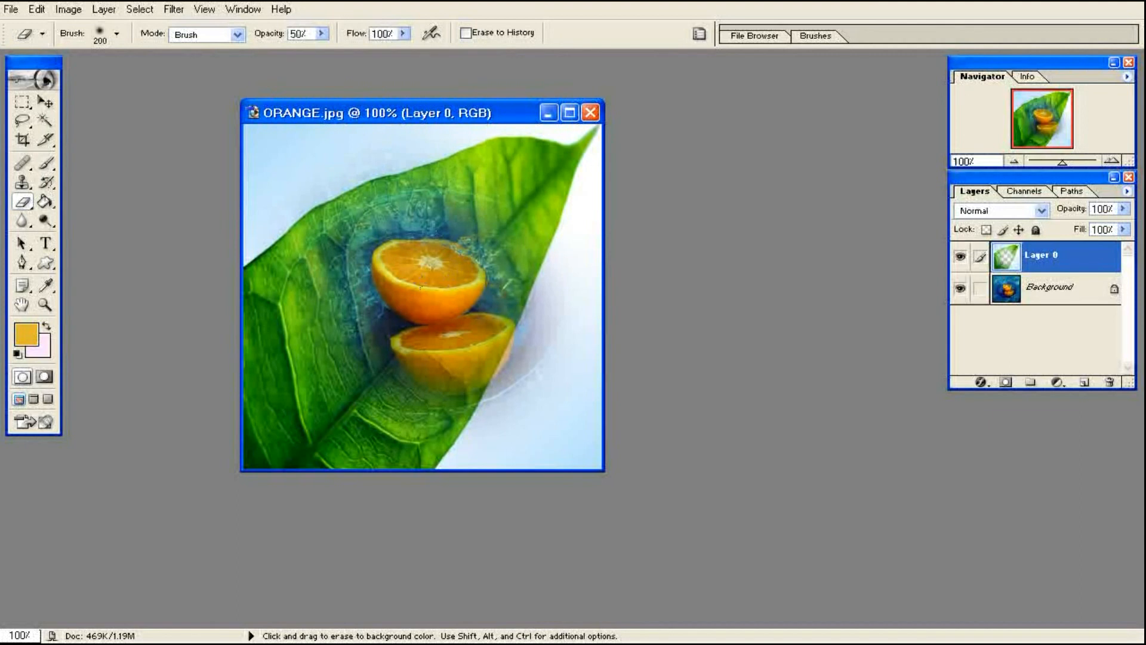
pyautogui.click(485, 367)
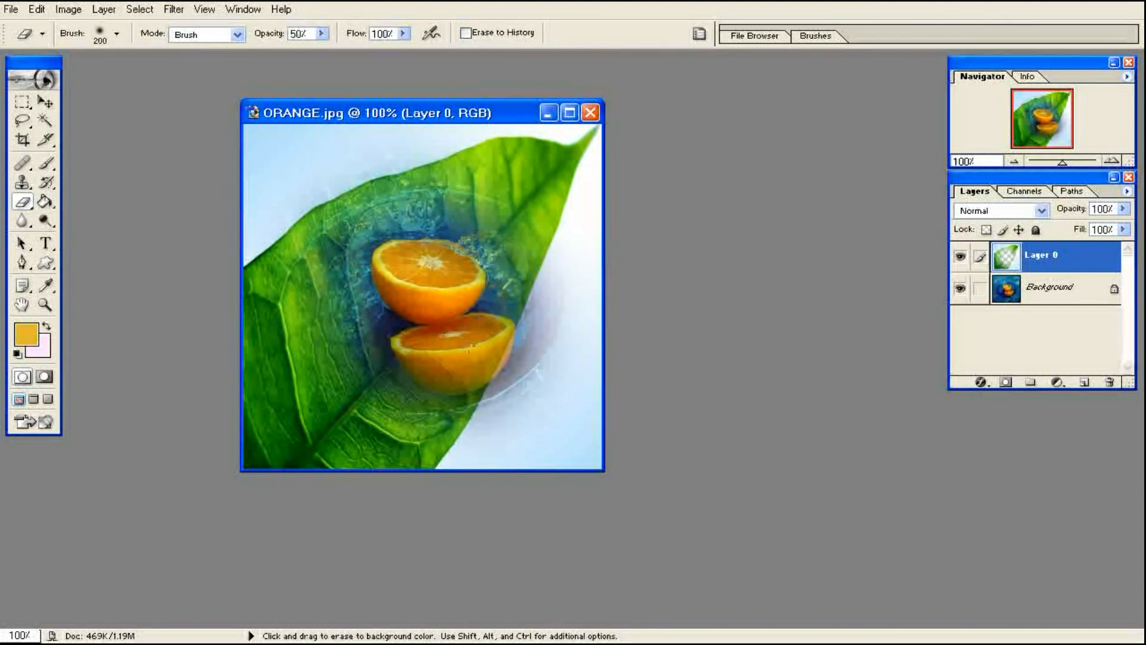
pyautogui.click(486, 370)
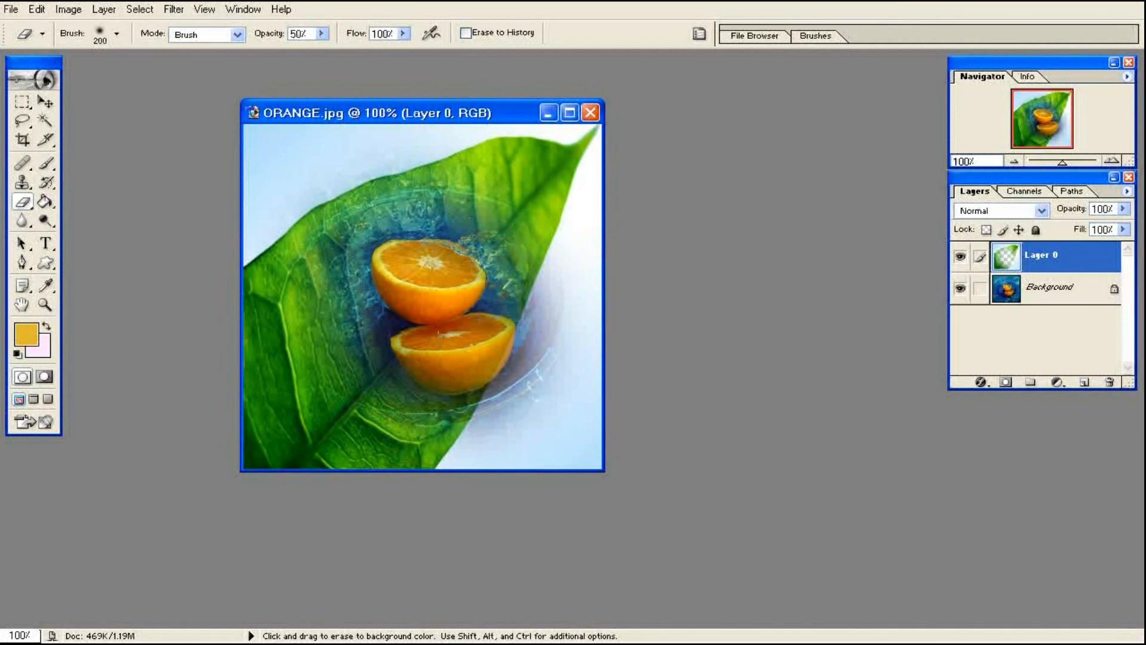
# Switch to the Background Eraser tool and close ORANGE.jpg without saving the changes.
pyautogui.click(25, 203)
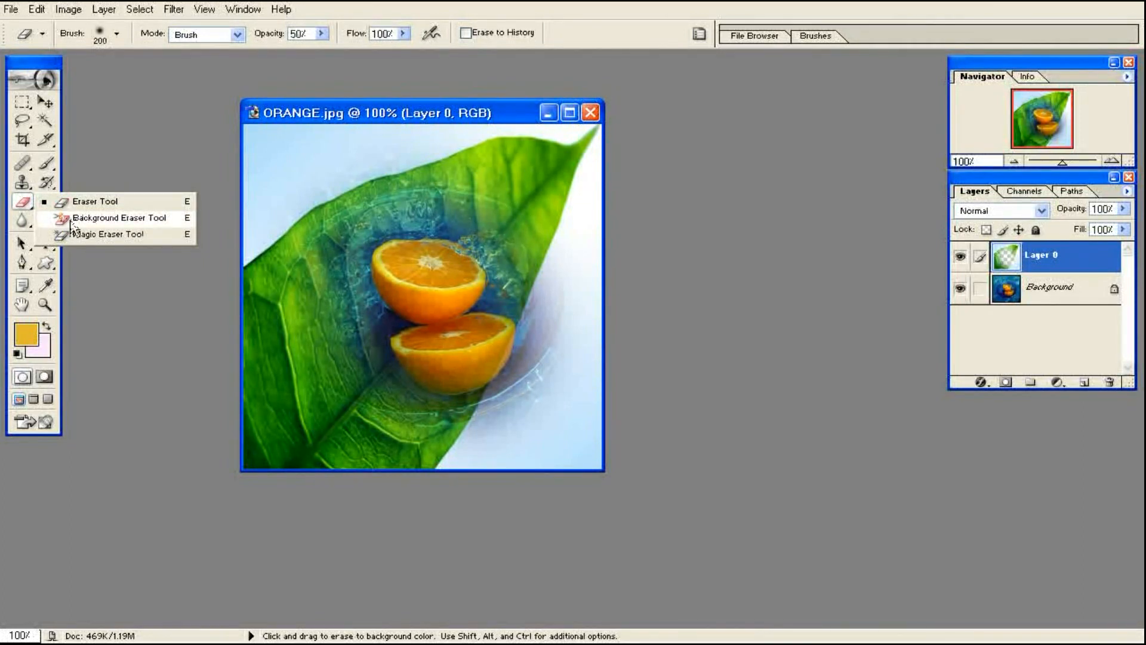
pyautogui.click(90, 218)
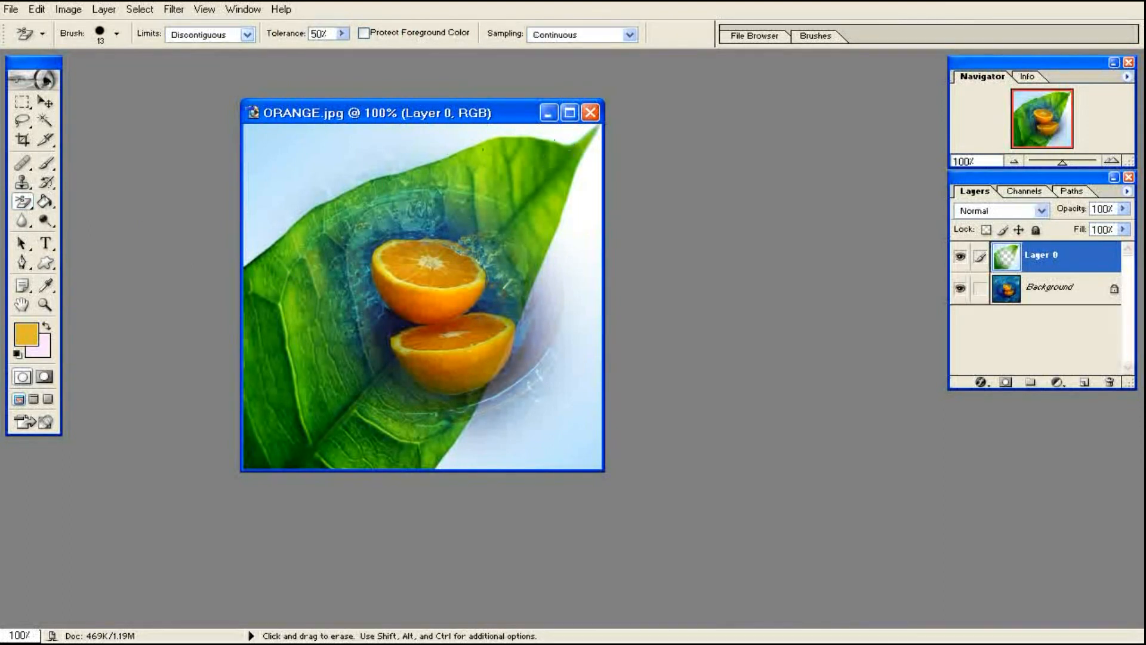
pyautogui.click(591, 115)
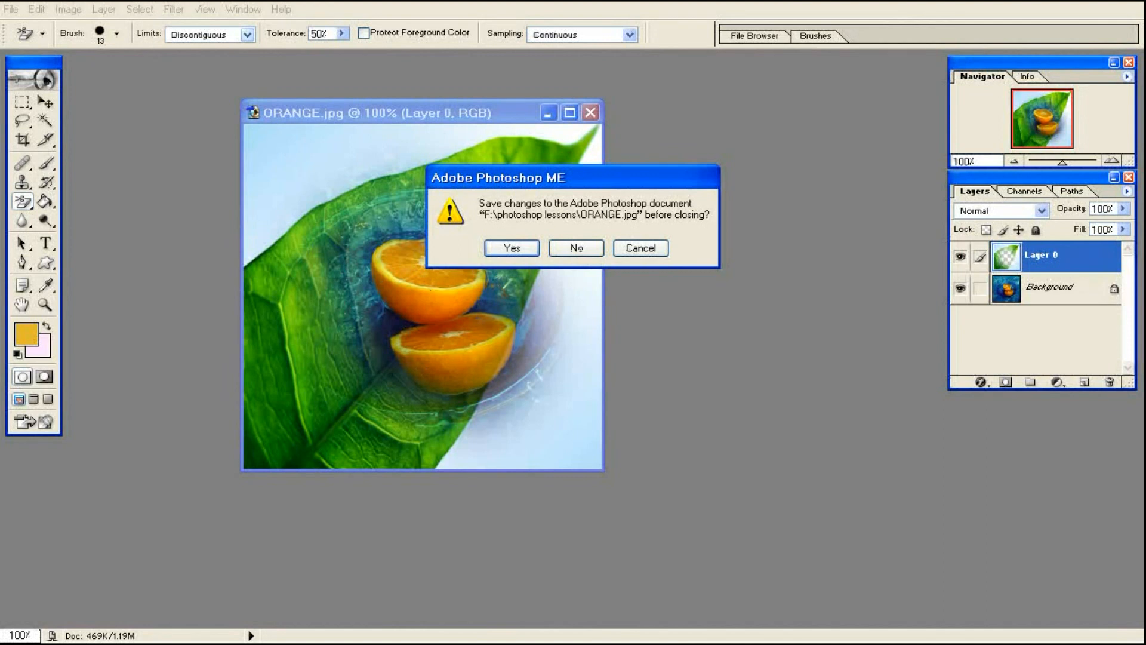
pyautogui.click(573, 251)
pyautogui.click(572, 250)
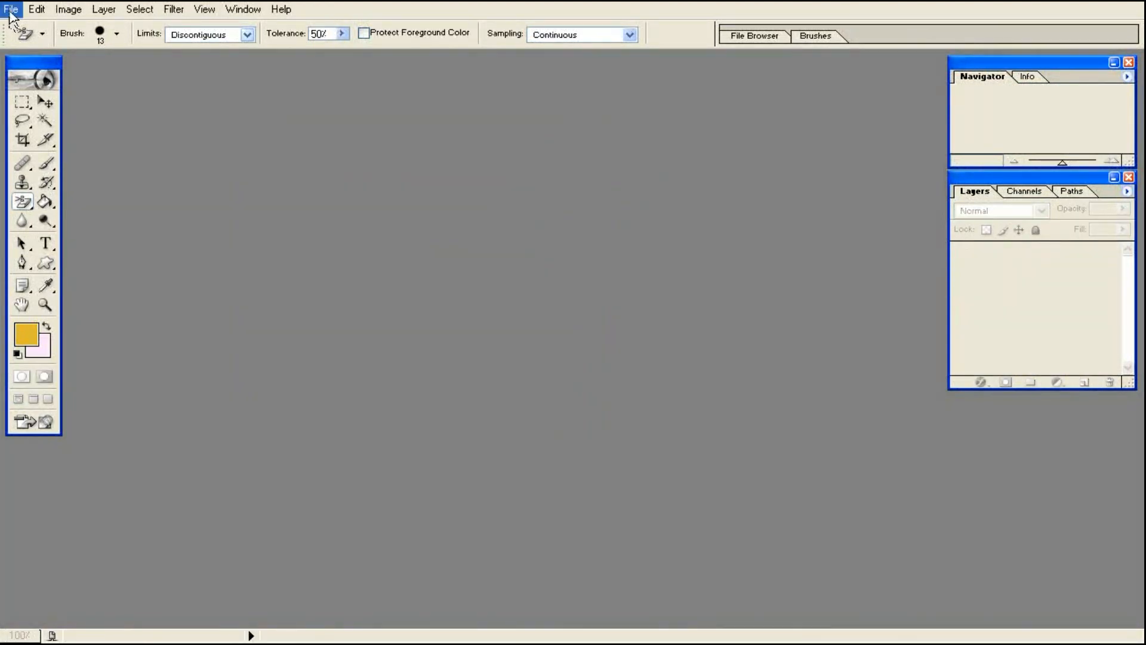
# Open LEAF.jpg from the photoshop lessons folder and move its document window to the middle of the workspace.
pyautogui.click(11, 9)
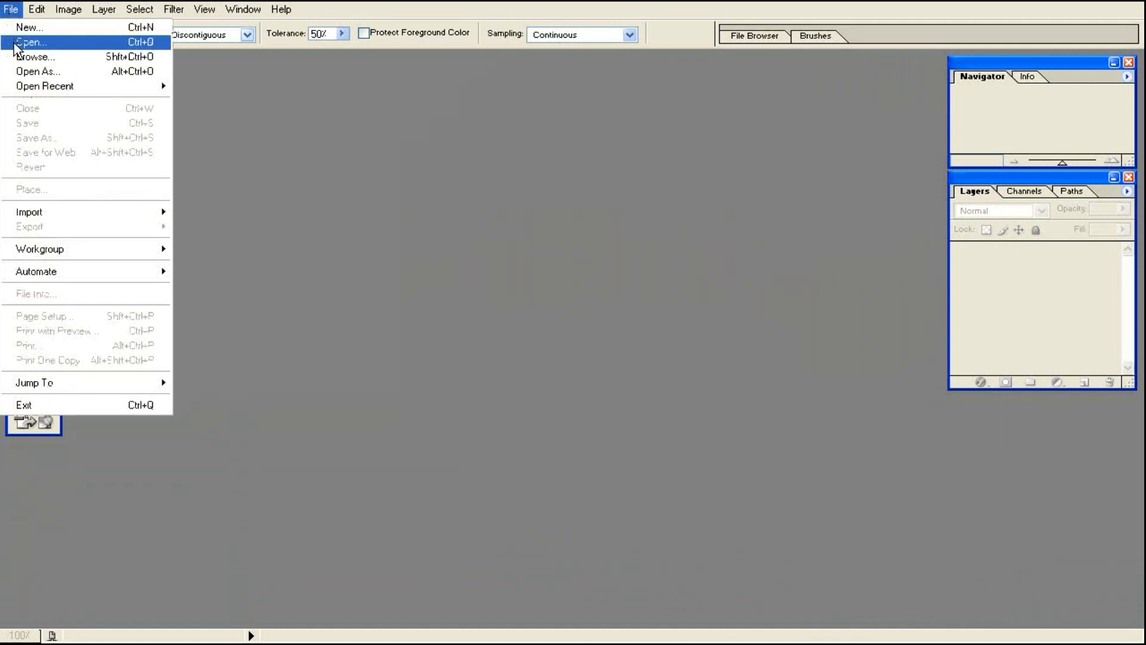
pyautogui.click(16, 48)
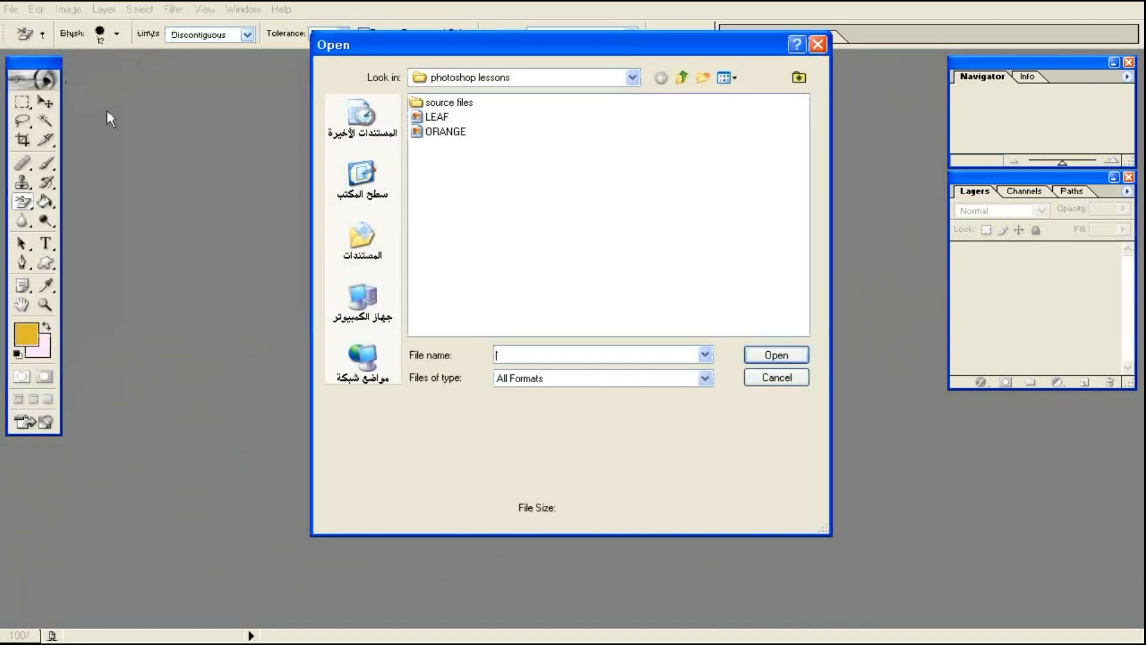
pyautogui.click(429, 117)
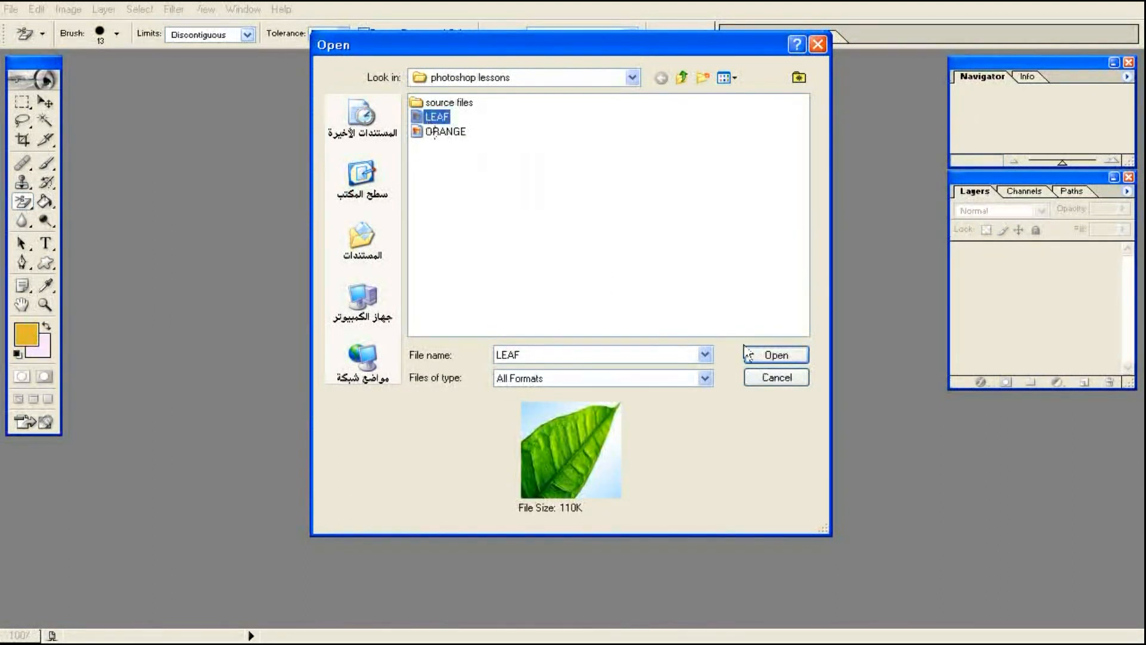
pyautogui.click(772, 358)
pyautogui.moveTo(240, 66); pyautogui.dragTo(467, 147)
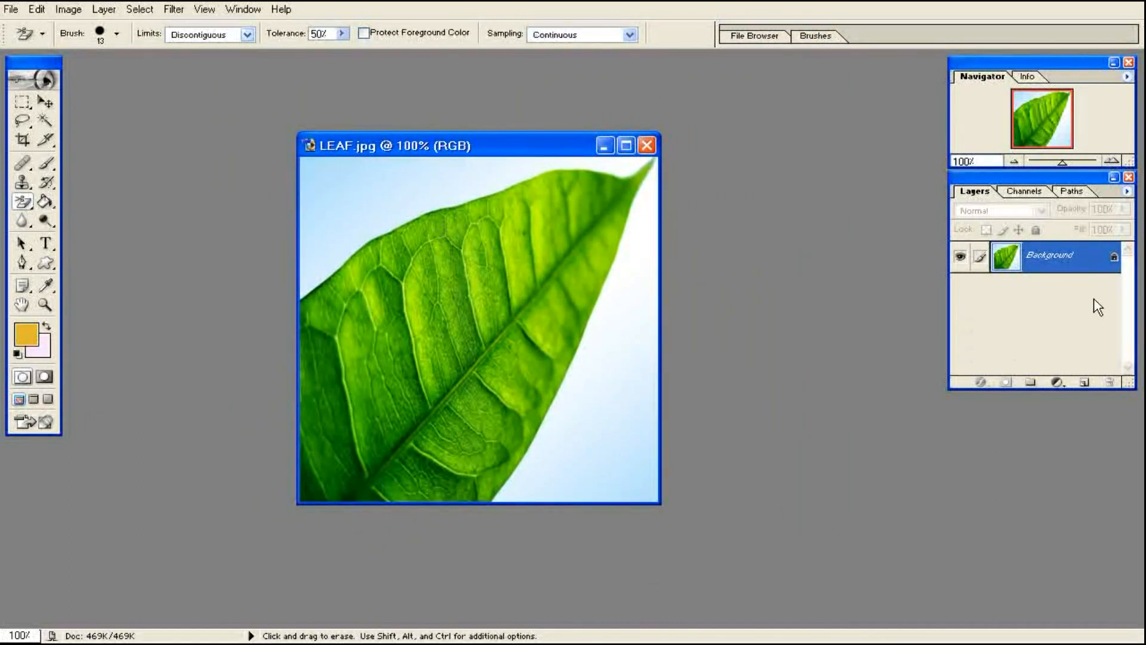
# Convert the locked Background of LEAF.jpg into a normal layer named Layer 0 and add a new empty layer above it.
pyautogui.doubleClick(1093, 263)
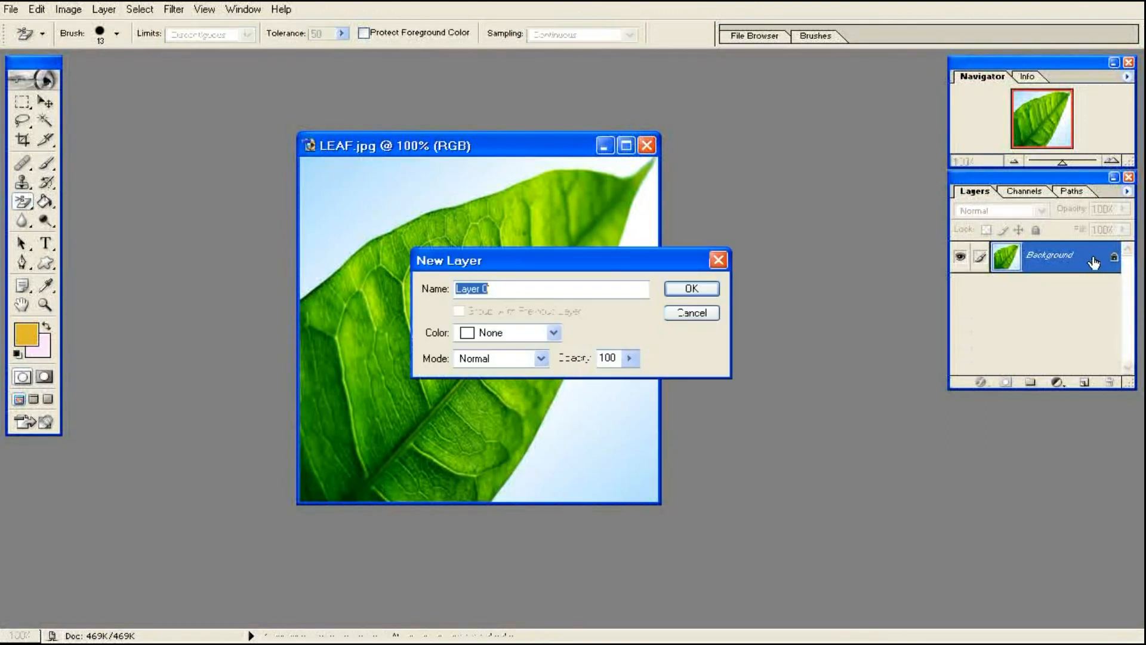
pyautogui.click(690, 287)
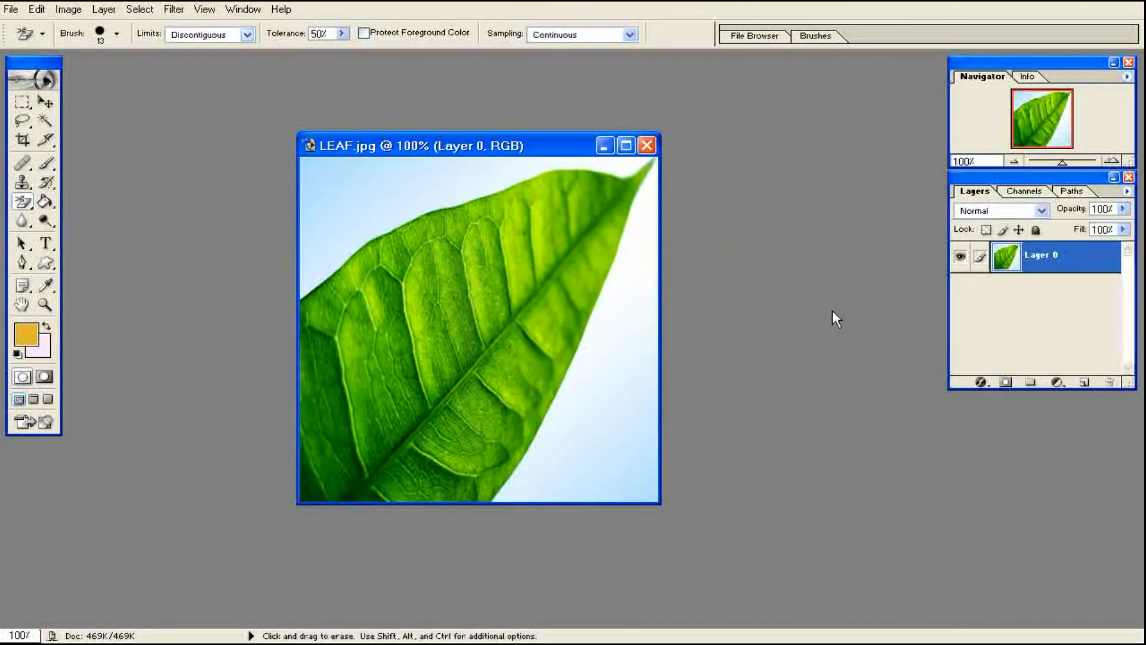
pyautogui.click(1084, 382)
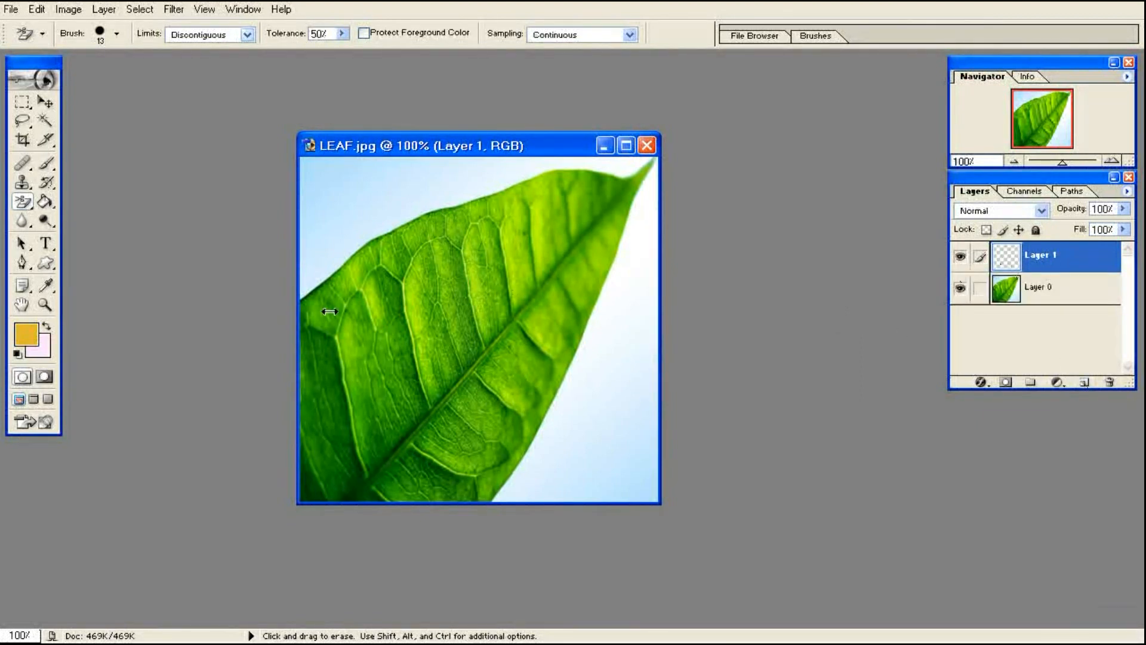
# Set the foreground color to blue 304EE5 and fill the new empty layer with it using the Paint Bucket tool.
pyautogui.click(27, 335)
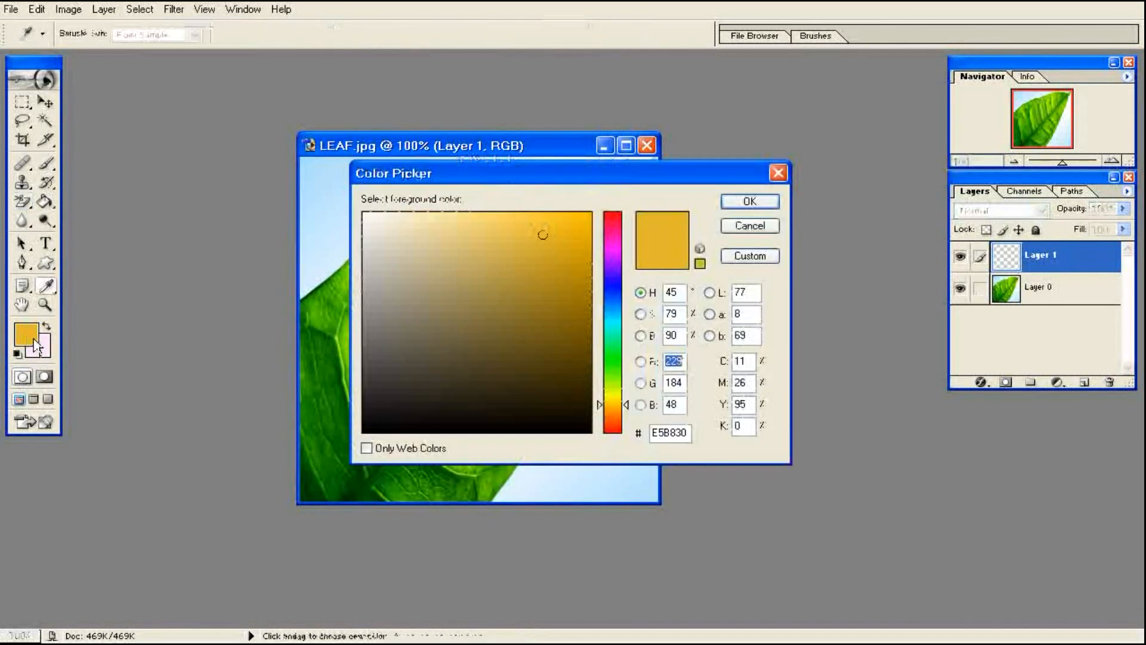
pyautogui.click(613, 365)
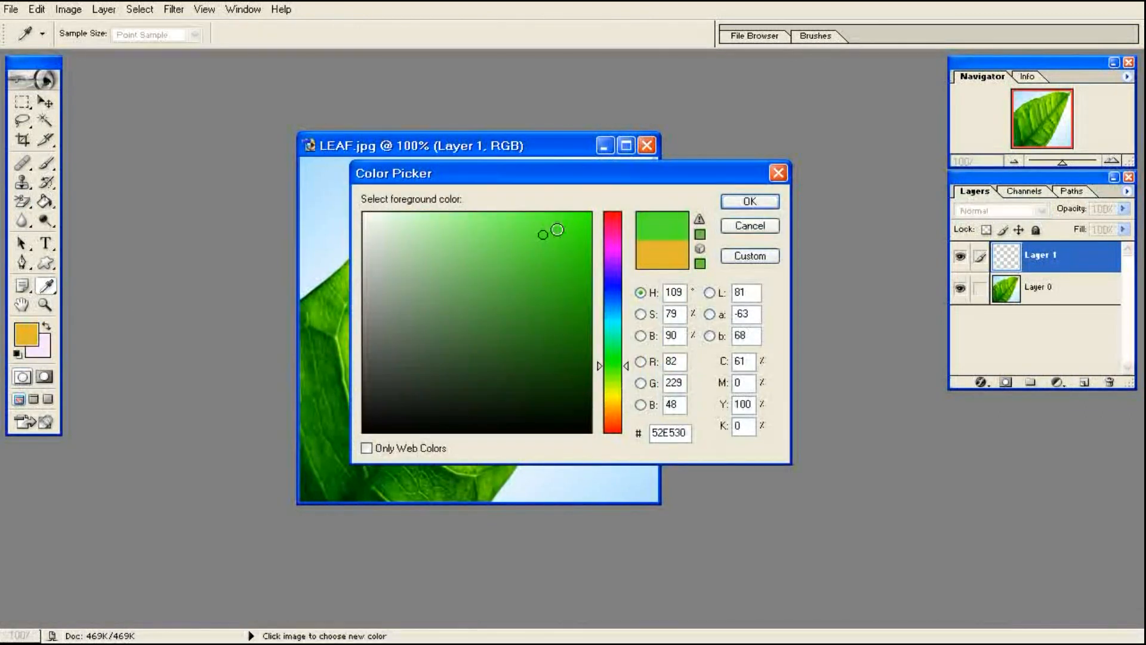
pyautogui.click(611, 292)
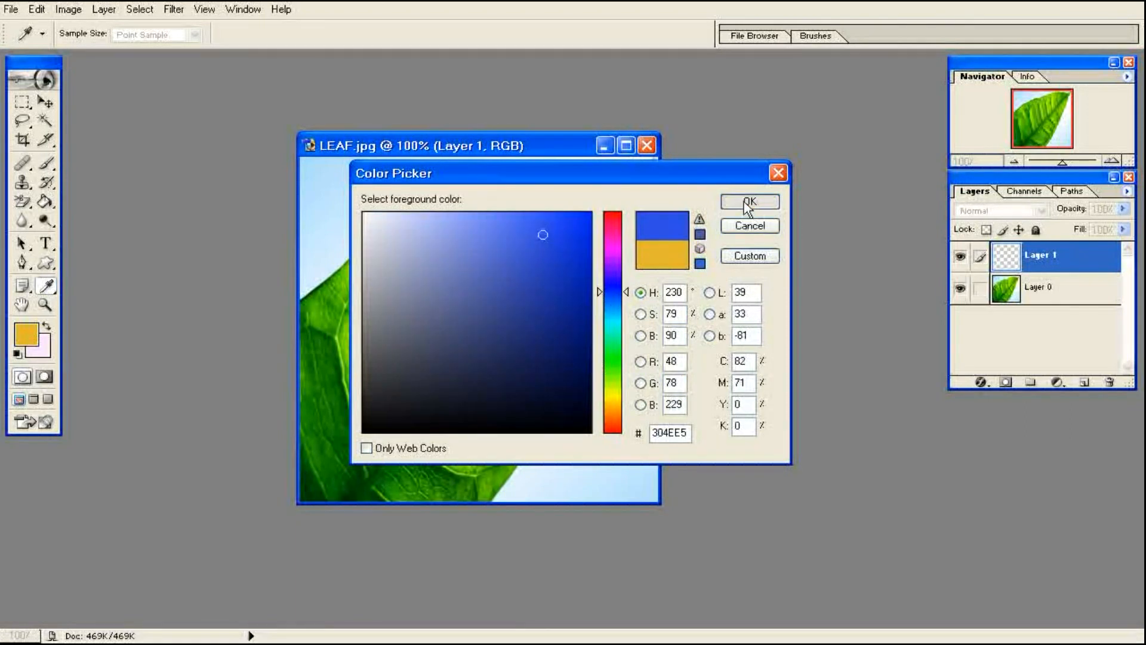
pyautogui.click(750, 202)
pyautogui.click(45, 202)
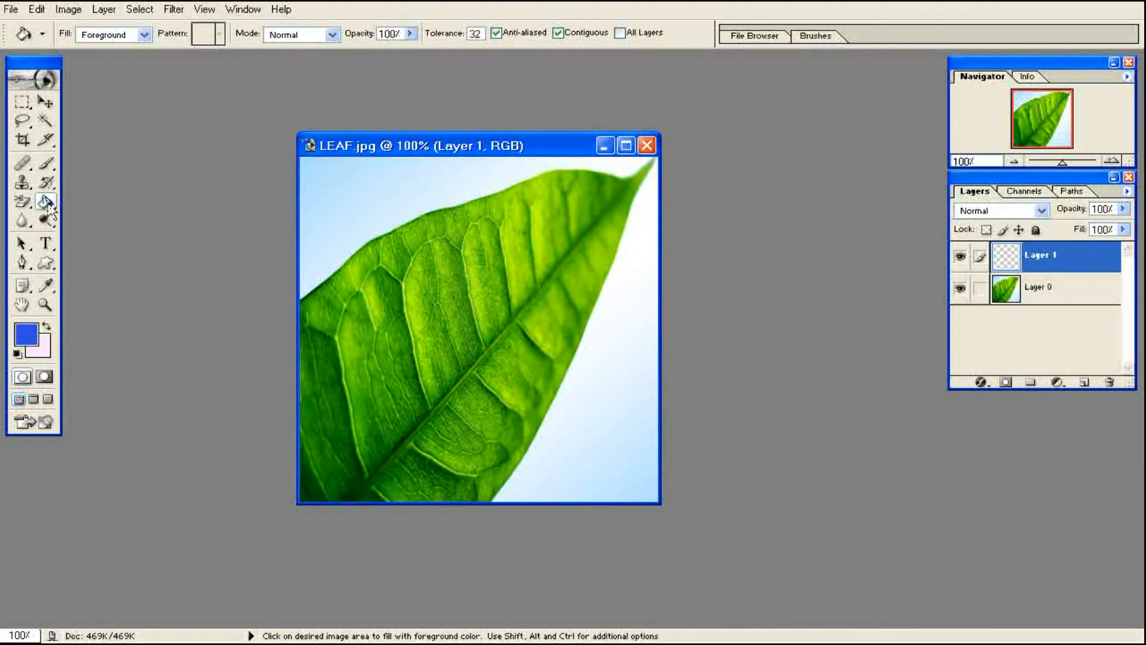
pyautogui.click(393, 215)
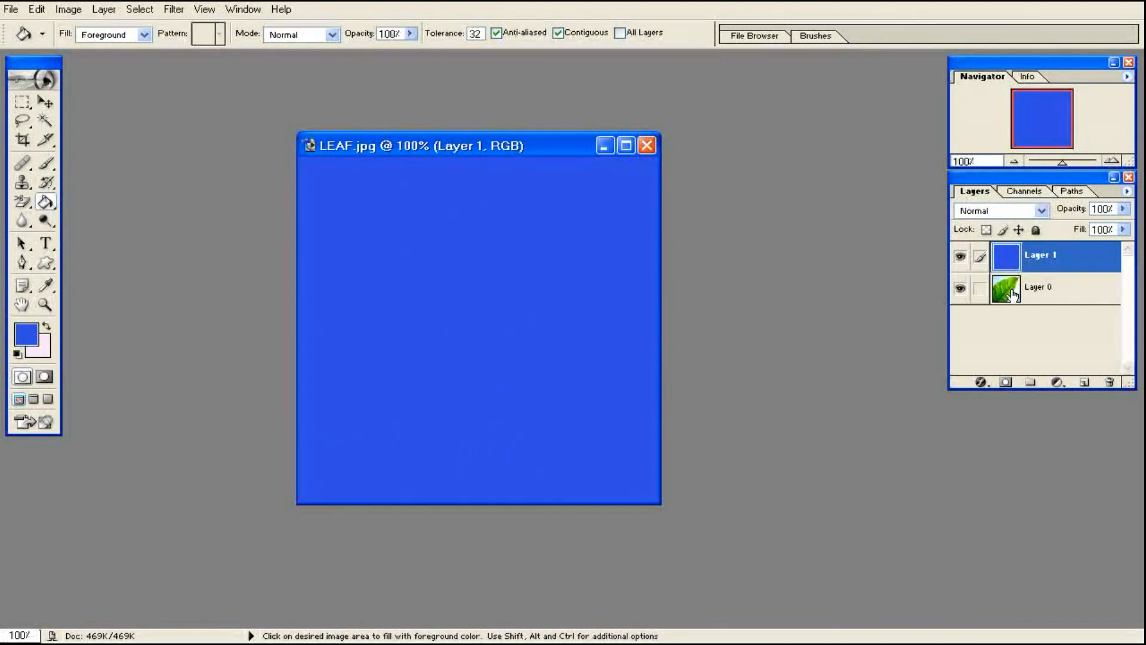
# Move the blue layer below the leaf layer in the stacking order.
pyautogui.moveTo(1013, 293)
pyautogui.mouseDown()
pyautogui.moveTo(1009, 262)
pyautogui.moveTo(1009, 304)
pyautogui.mouseUp()
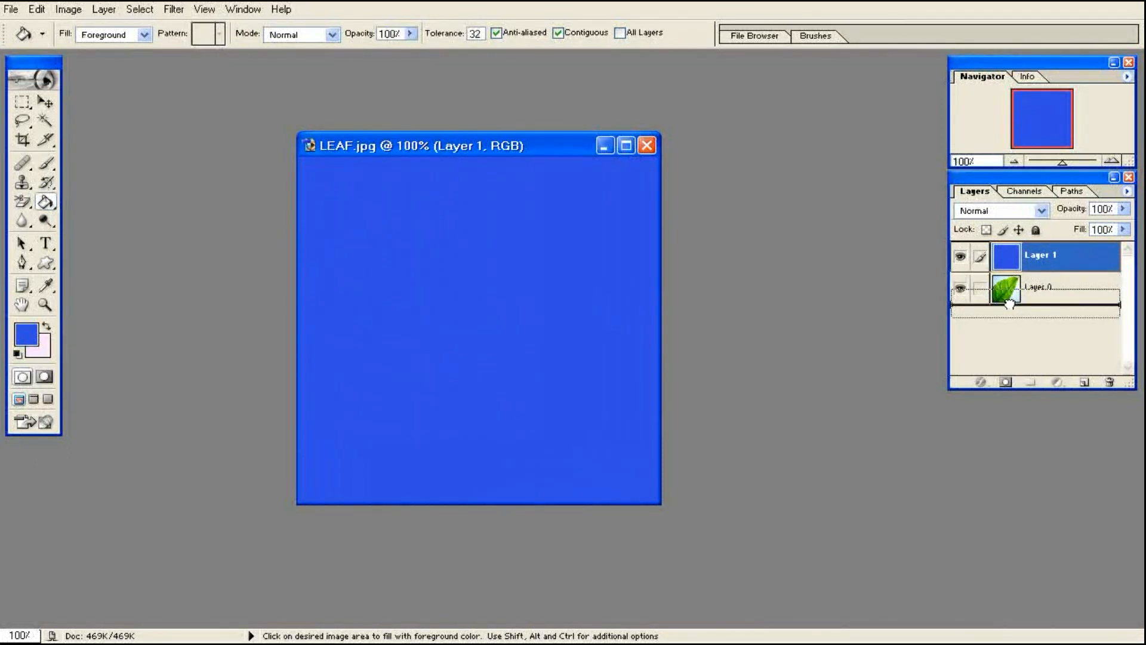
pyautogui.moveTo(1009, 304); pyautogui.dragTo(1010, 306)
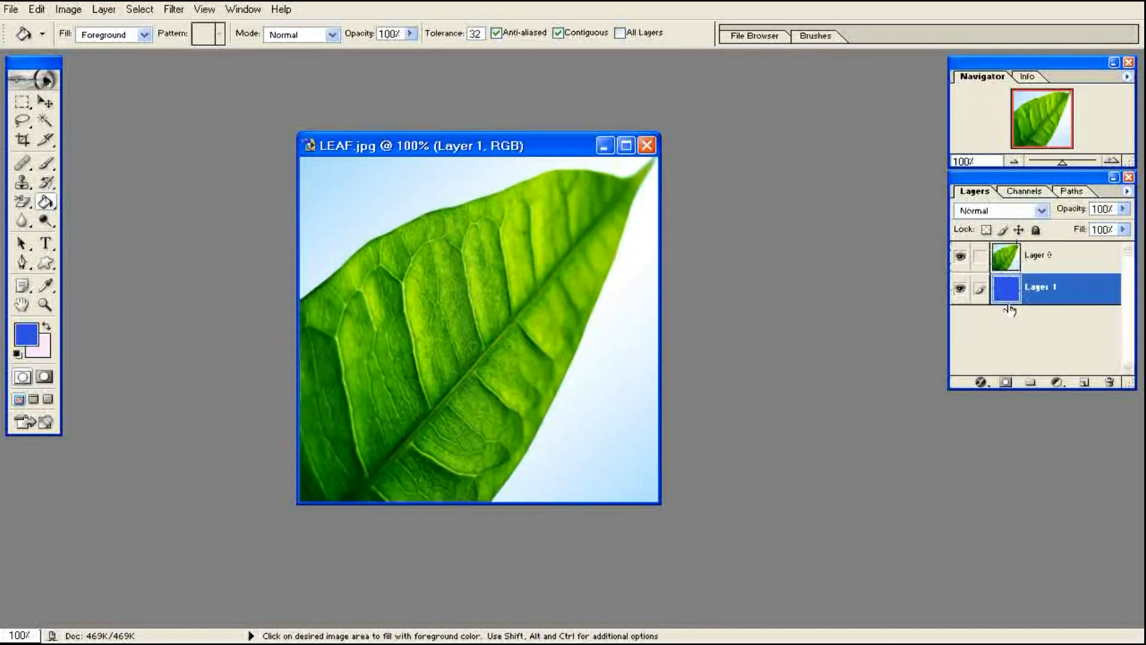
pyautogui.click(1011, 263)
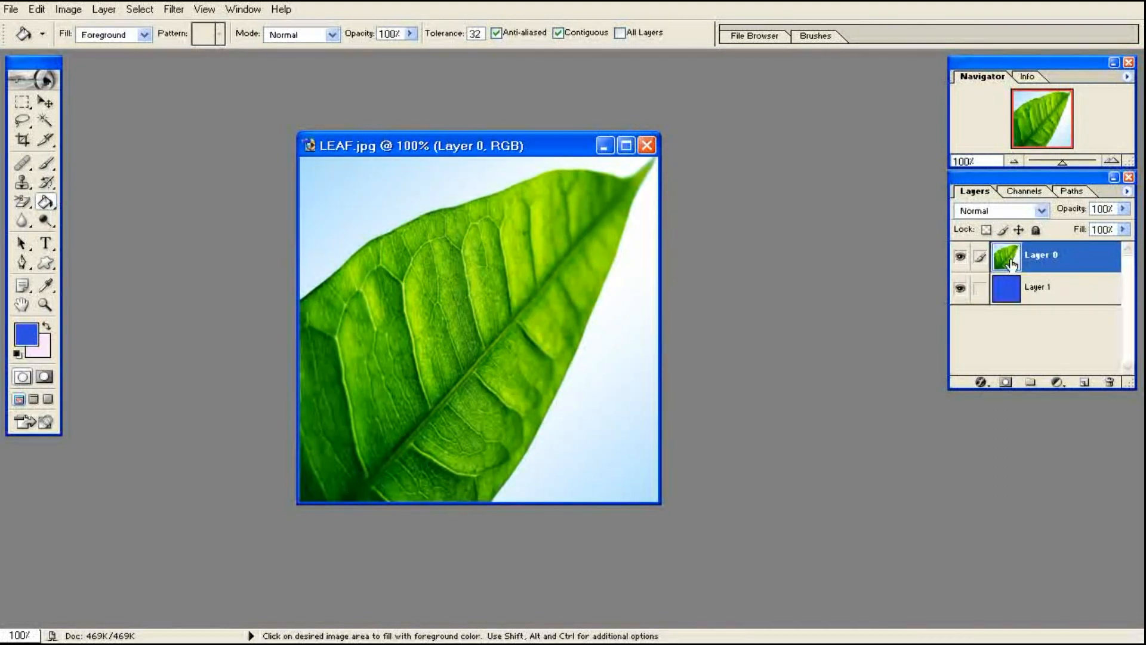
pyautogui.click(1013, 293)
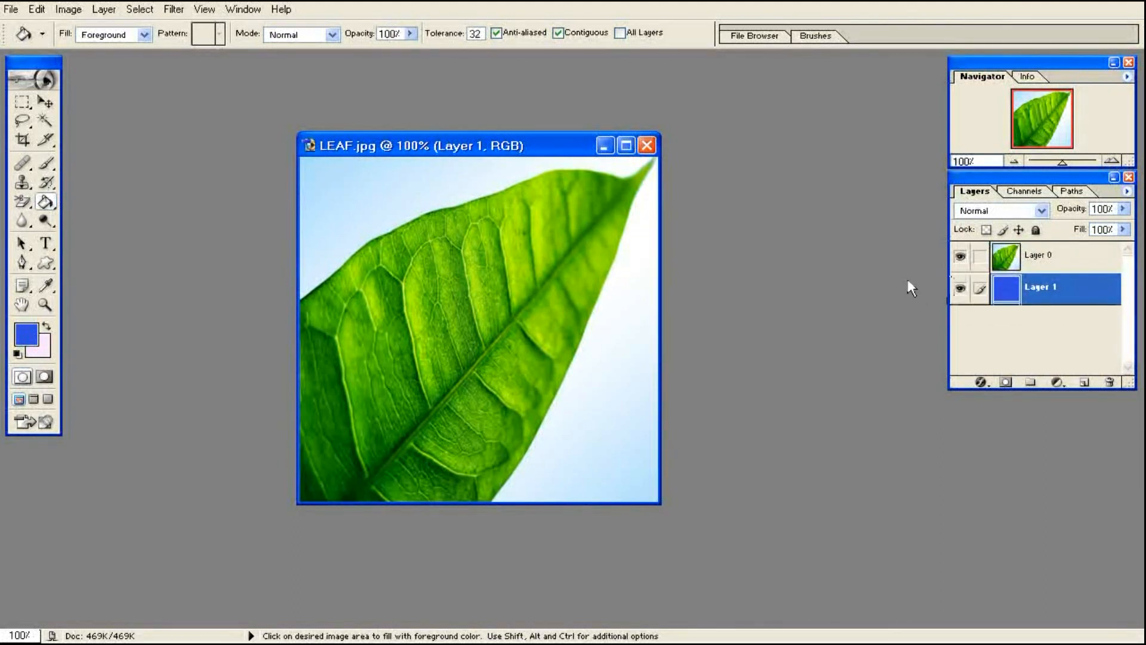
# Erase the pale background of Layer 0 along the leaf's right edge up to its tip, using the 13 px Background Eraser at 50% tolerance.
pyautogui.click(1037, 263)
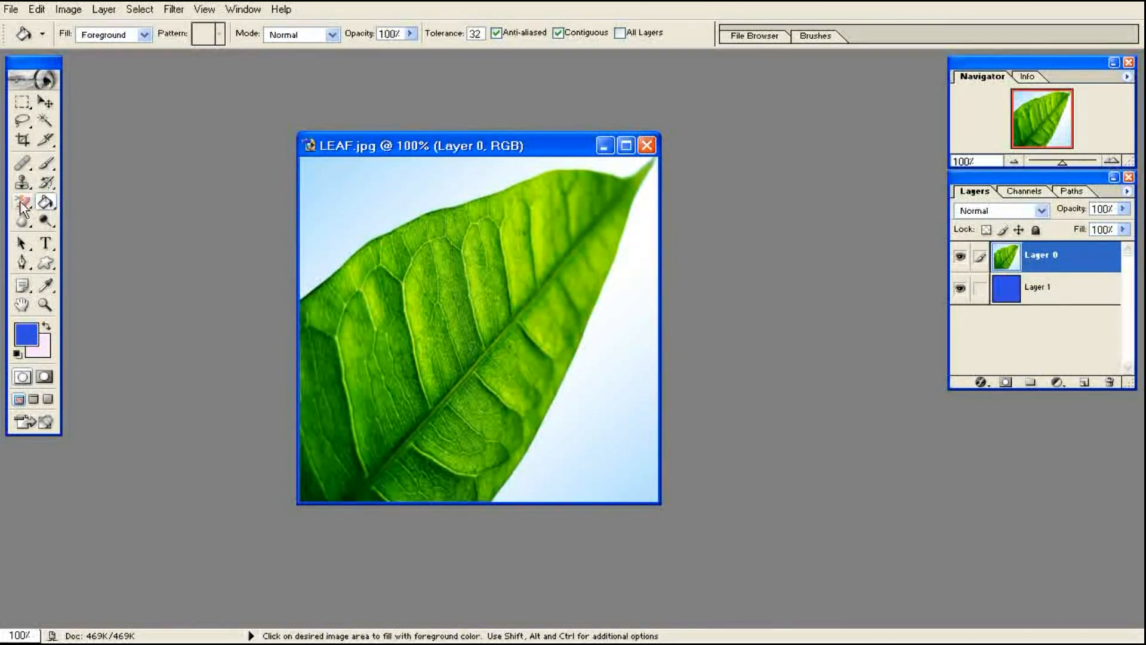
pyautogui.click(23, 206)
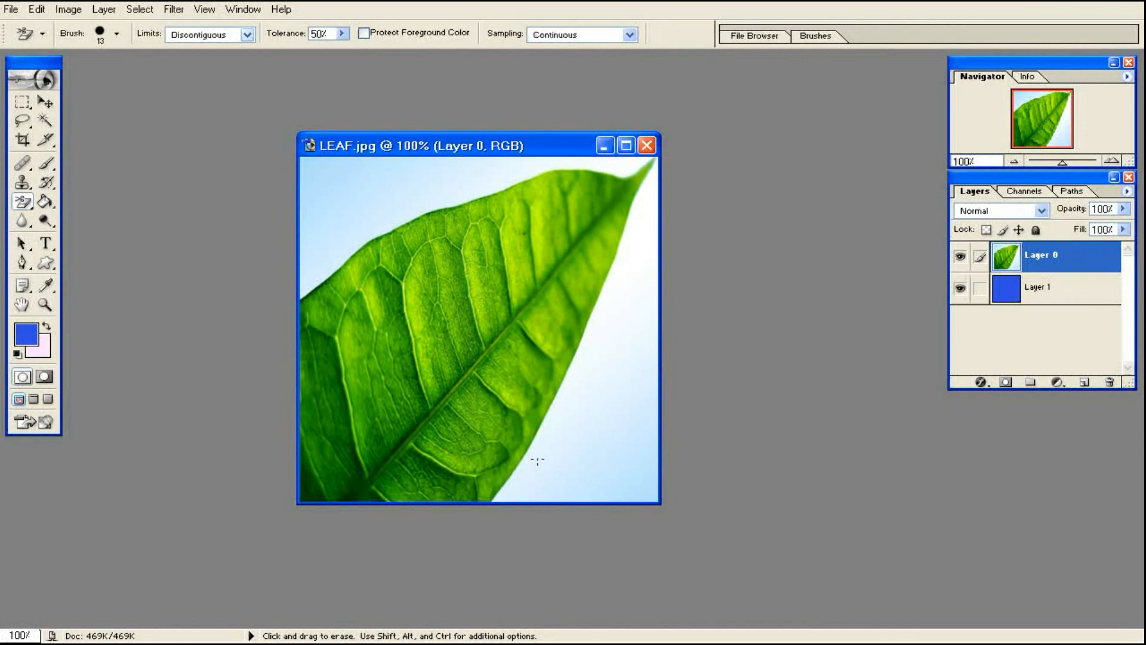
pyautogui.moveTo(546, 481)
pyautogui.mouseDown()
pyautogui.moveTo(538, 435)
pyautogui.moveTo(654, 160)
pyautogui.mouseUp()
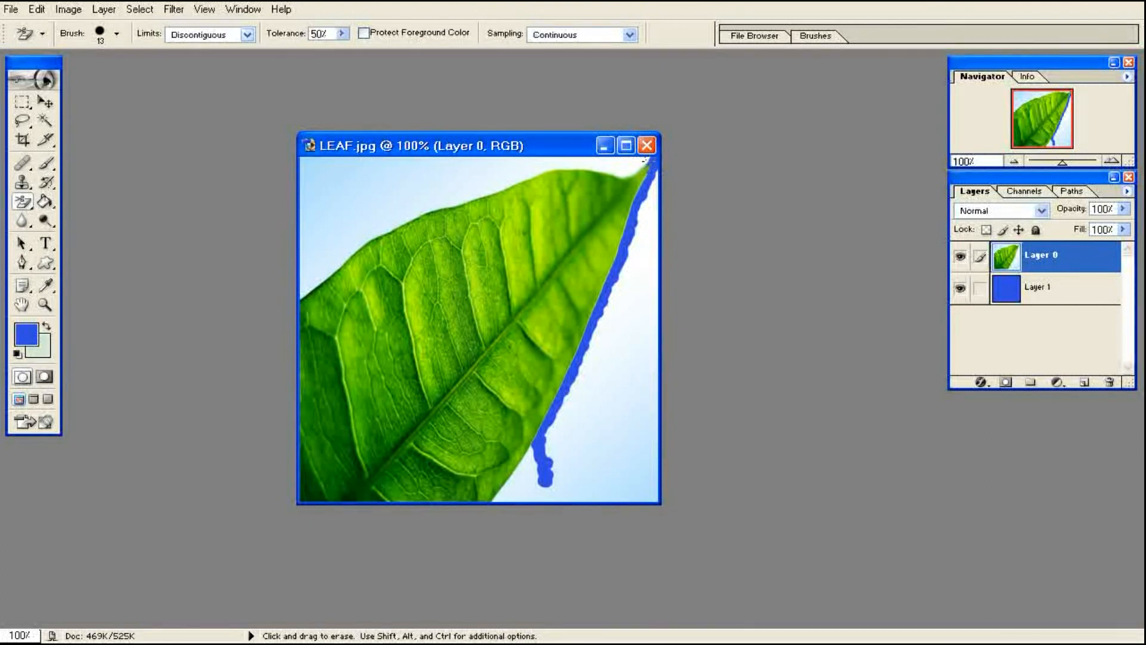
# Erase the pale background of Layer 0 along the leaf's upper-left edge and the lower end of its right edge with the Background Eraser.
pyautogui.moveTo(646, 161)
pyautogui.mouseDown()
pyautogui.moveTo(546, 168)
pyautogui.moveTo(366, 236)
pyautogui.mouseUp()
pyautogui.moveTo(364, 239)
pyautogui.mouseDown()
pyautogui.moveTo(298, 293)
pyautogui.moveTo(297, 310)
pyautogui.mouseUp()
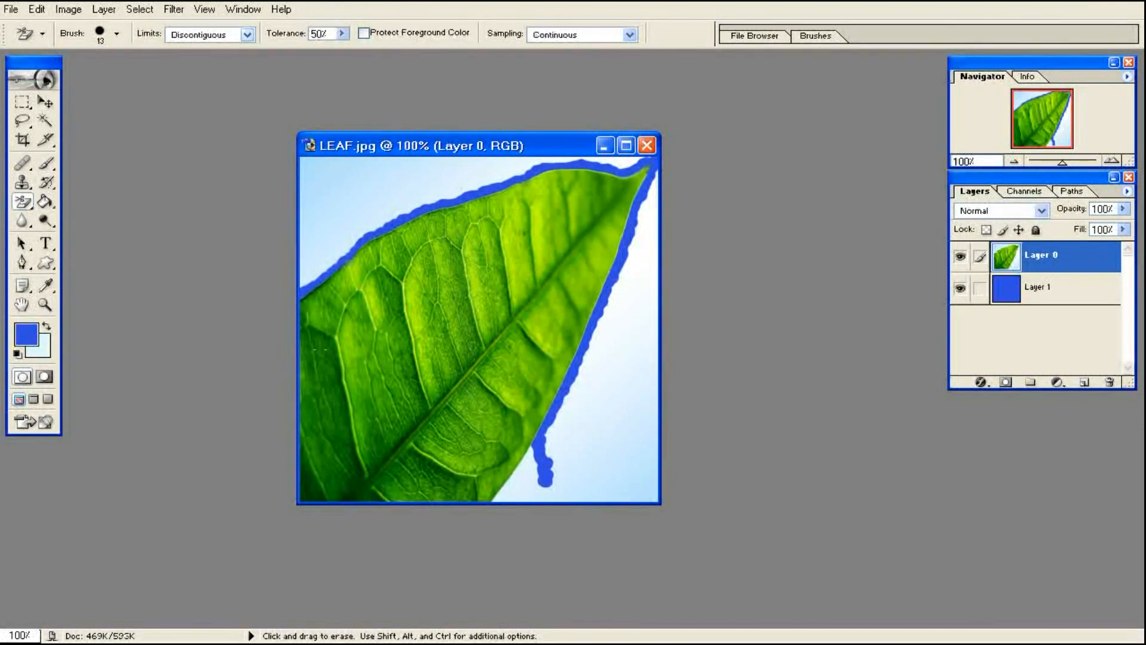
pyautogui.moveTo(545, 444)
pyautogui.mouseDown()
pyautogui.moveTo(499, 500)
pyautogui.moveTo(518, 485)
pyautogui.mouseUp()
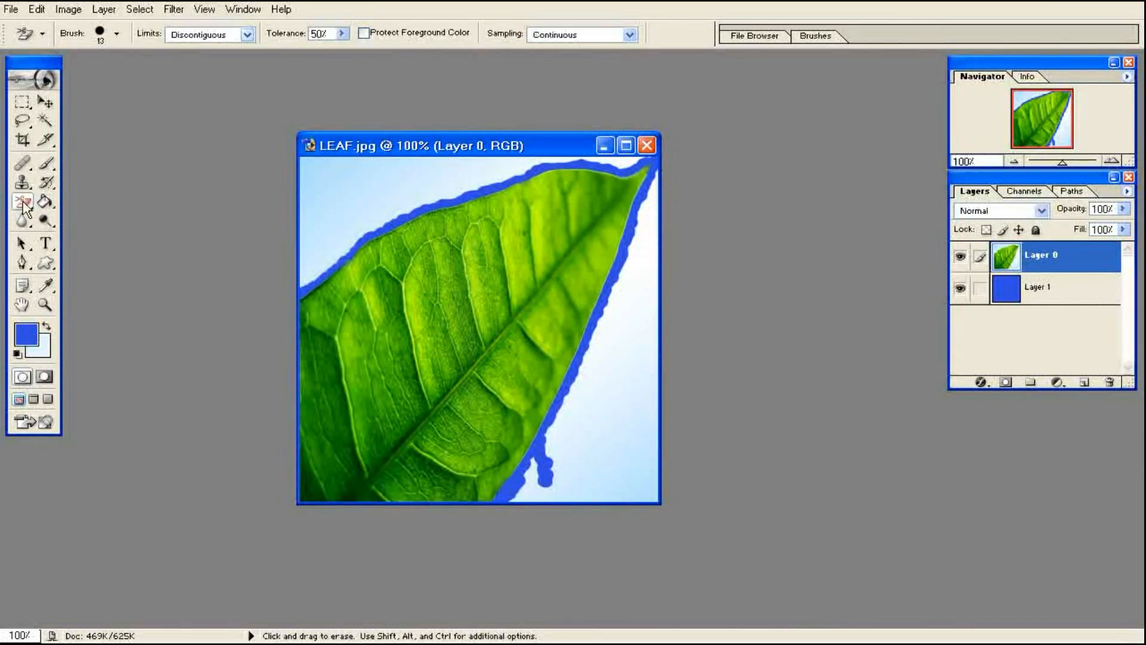
# Select the pale background above the leaf with the Magic Wand at tolerance 32 and drop the selection.
pyautogui.moveTo(24, 205); pyautogui.dragTo(61, 235)
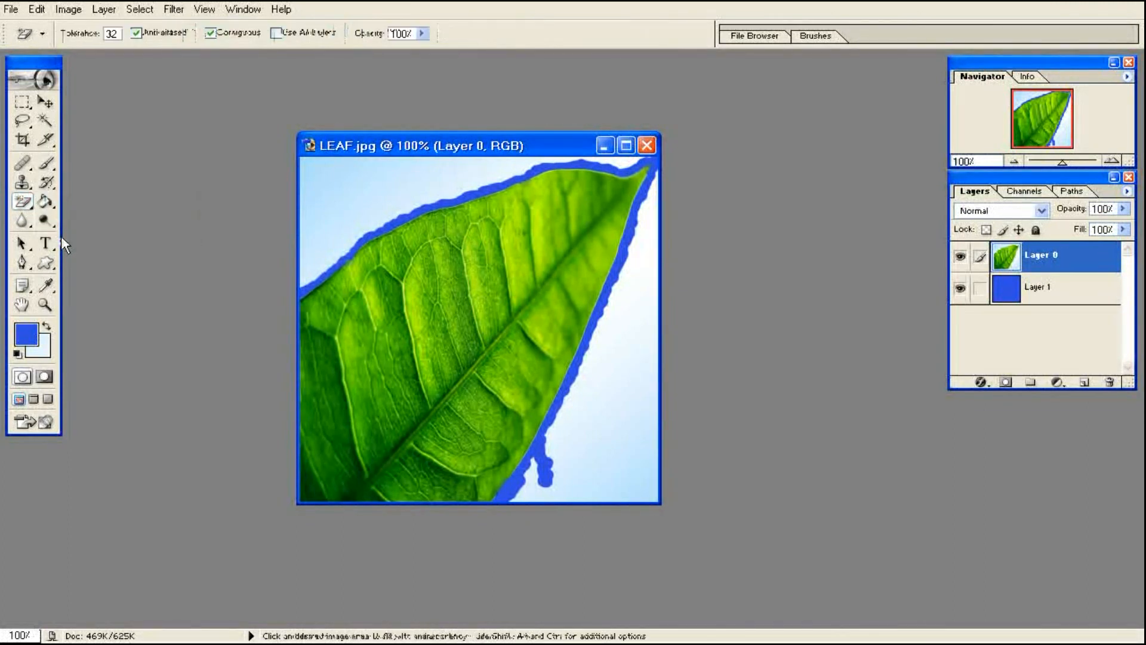
pyautogui.click(45, 122)
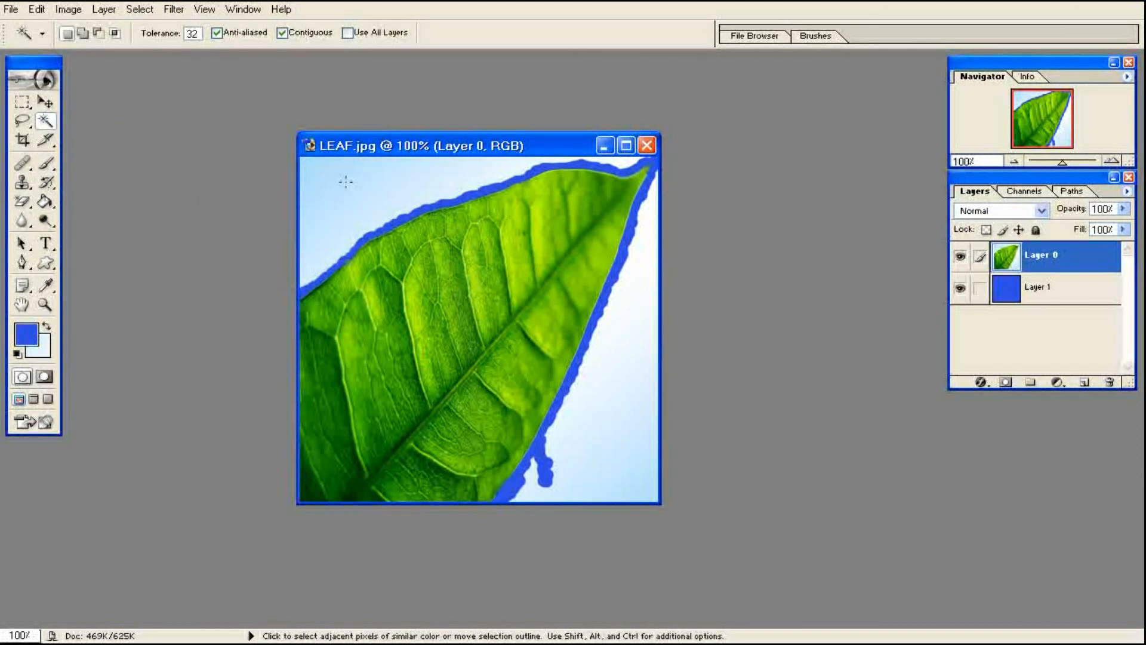
pyautogui.click(349, 185)
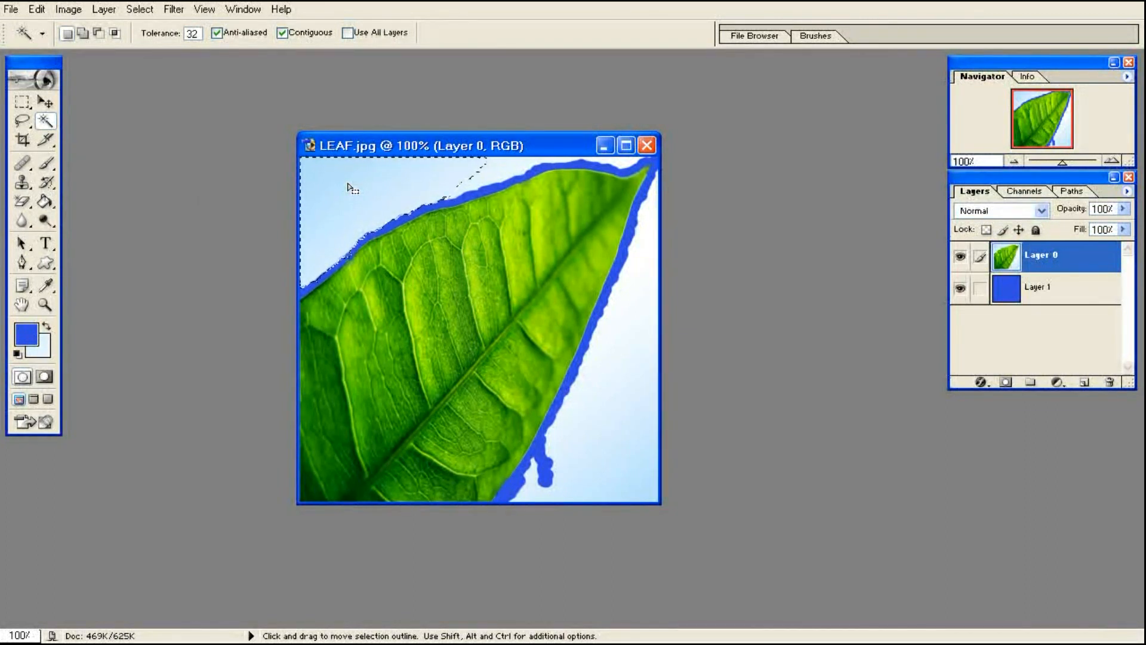
pyautogui.press('m')
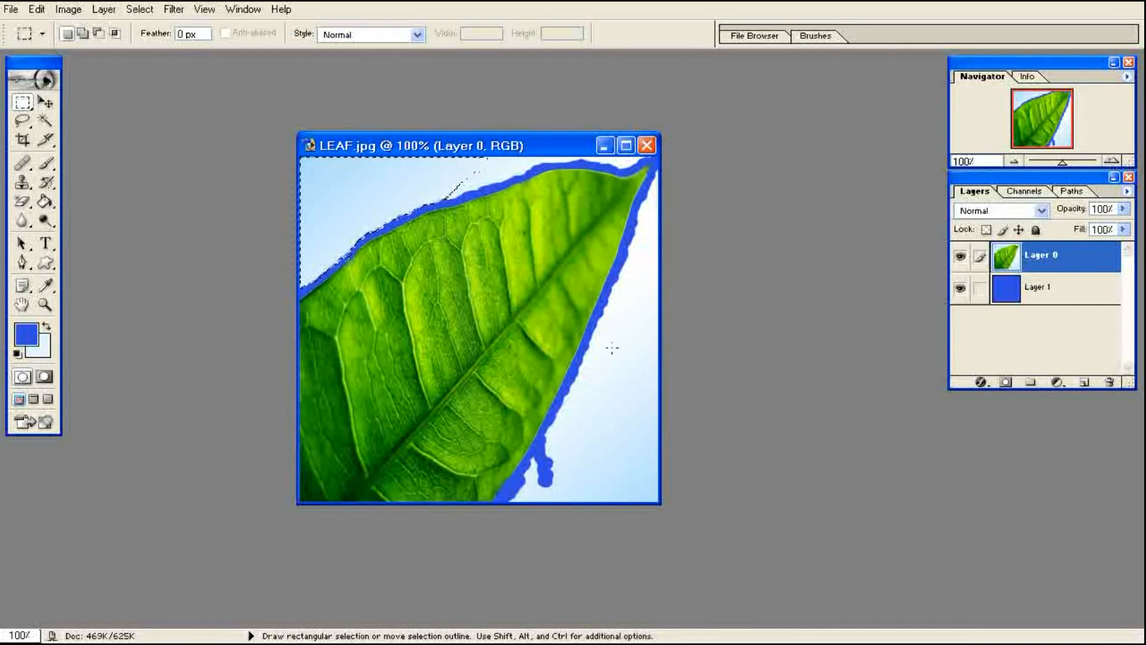
pyautogui.click(46, 102)
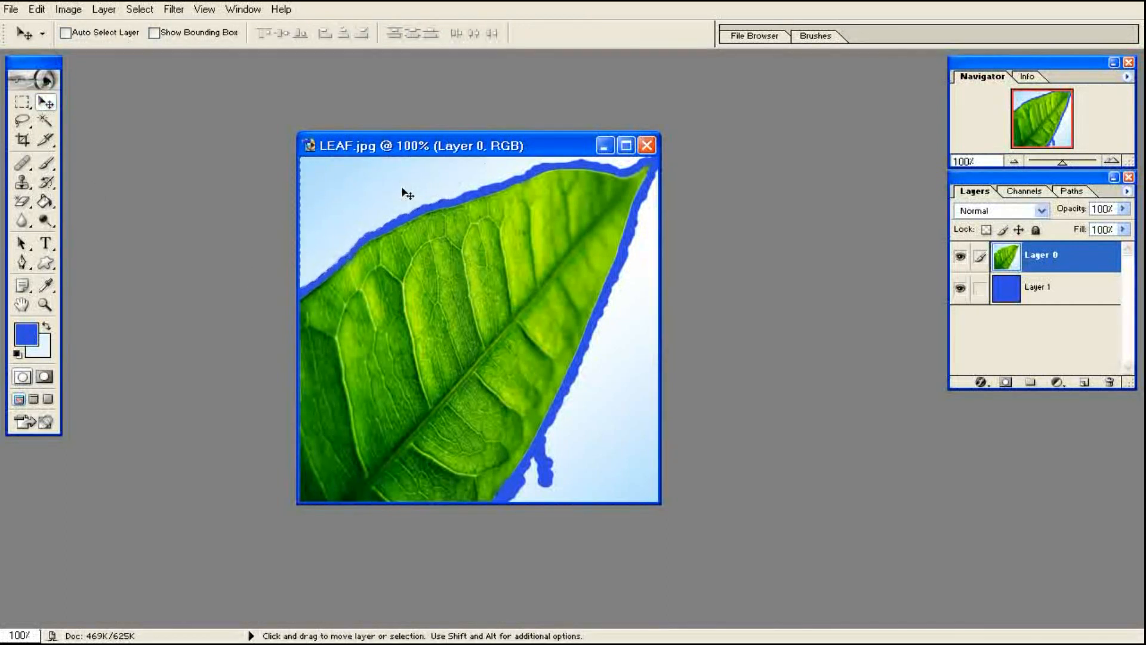
# Erase all remaining pale background areas around the leaf on Layer 0 with the Magic Eraser at tolerance 32, Contiguous.
pyautogui.click(23, 202)
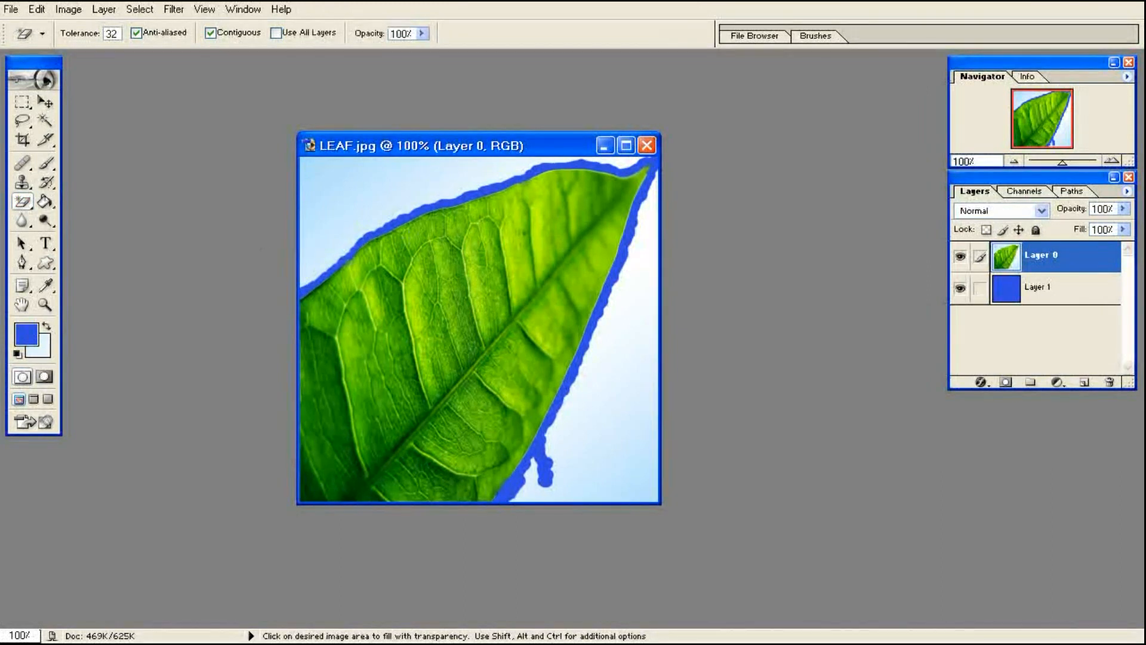
pyautogui.click(339, 188)
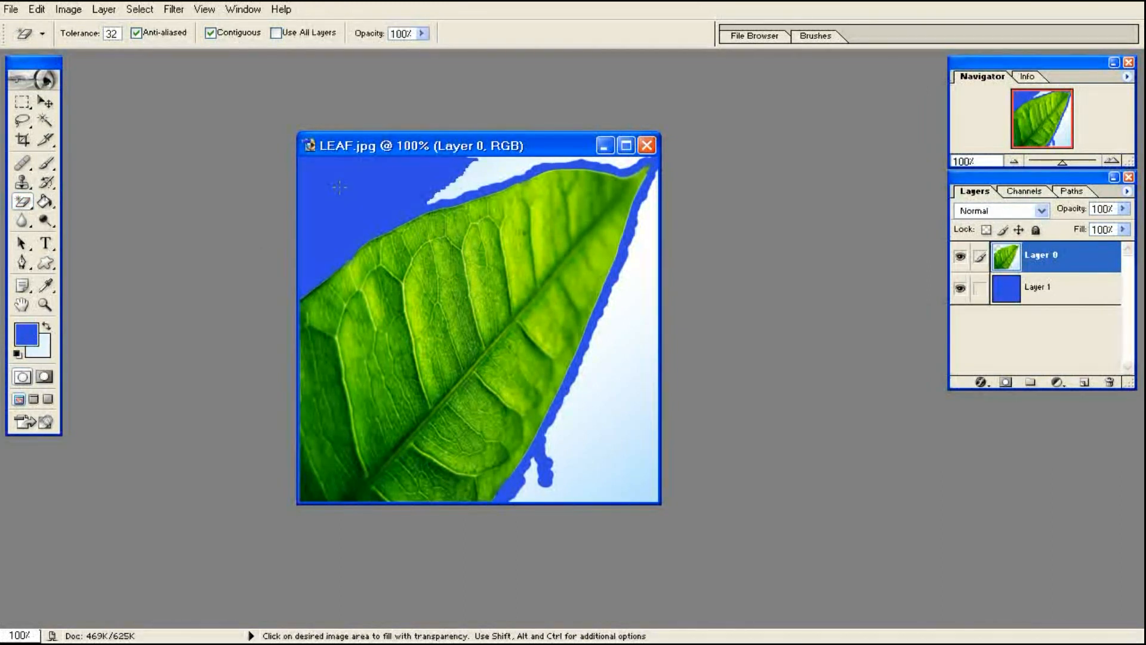
pyautogui.click(491, 168)
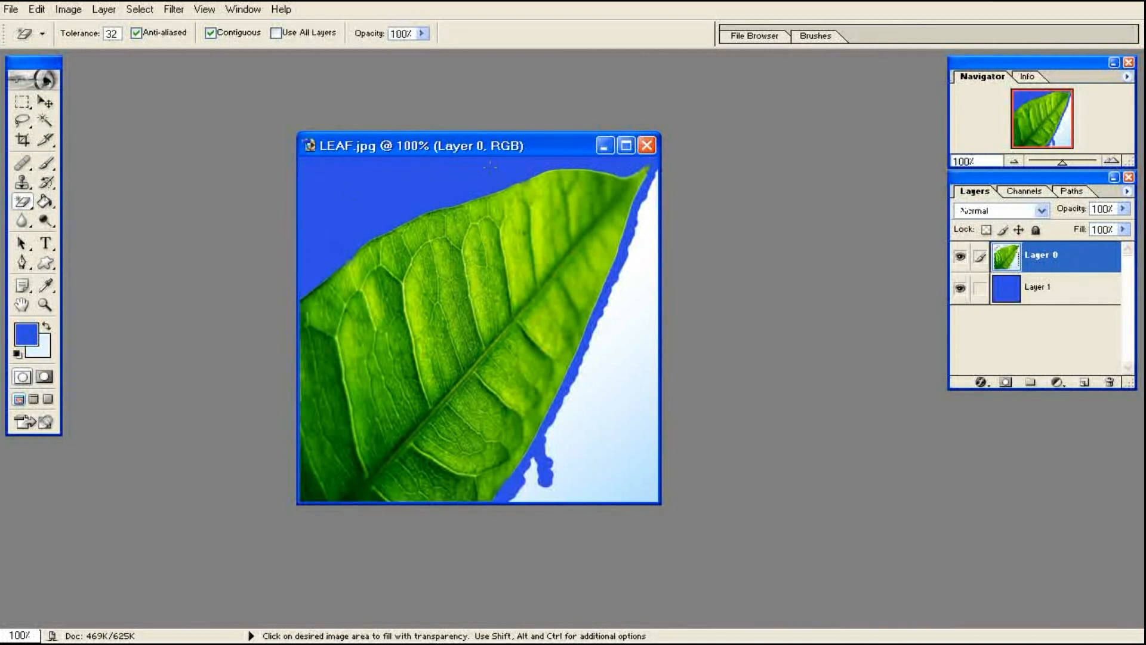
pyautogui.click(633, 313)
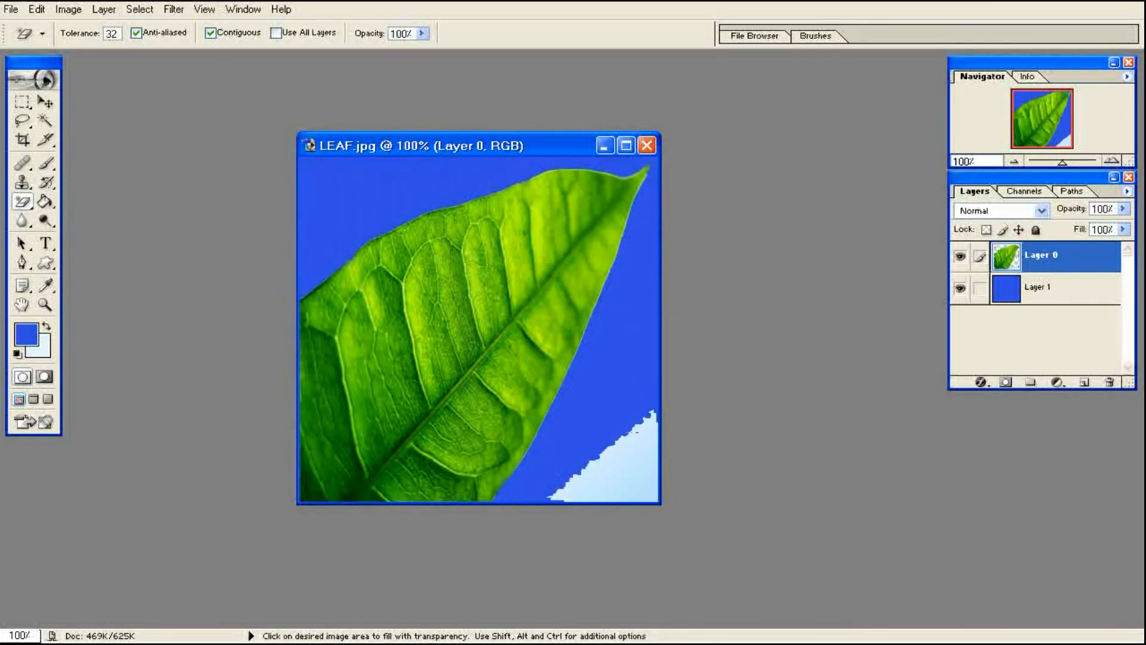
pyautogui.click(633, 476)
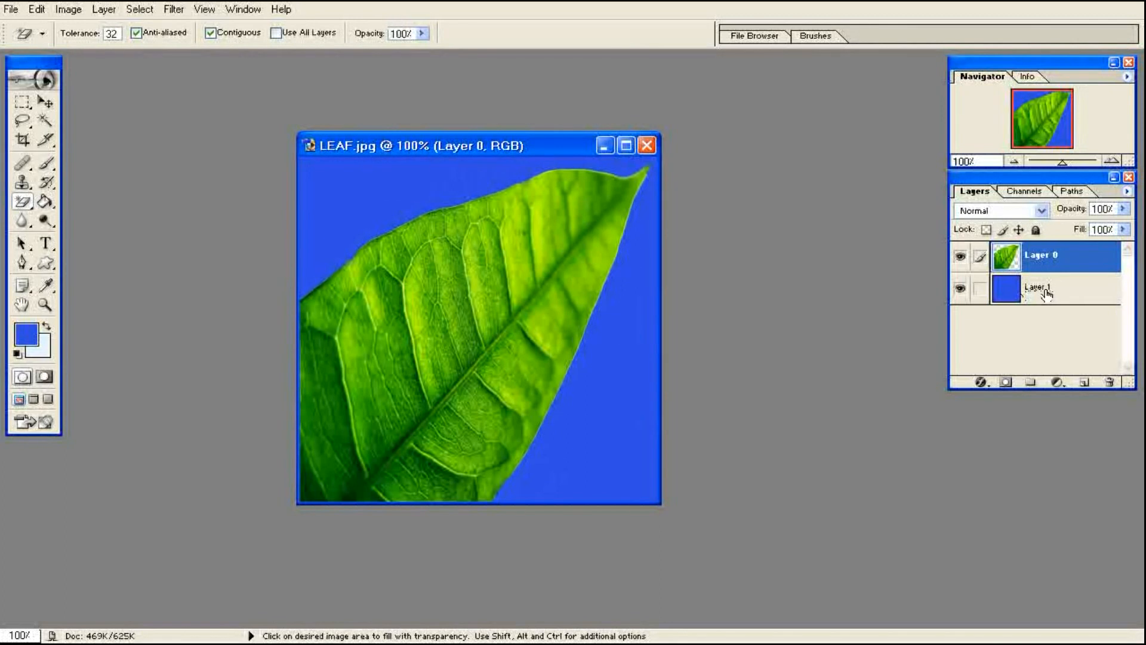
# Switch to the regular Eraser tool with Layer 0 active and slightly reduce its brush diameter.
pyautogui.click(1016, 295)
pyautogui.click(1040, 267)
pyautogui.click(23, 203)
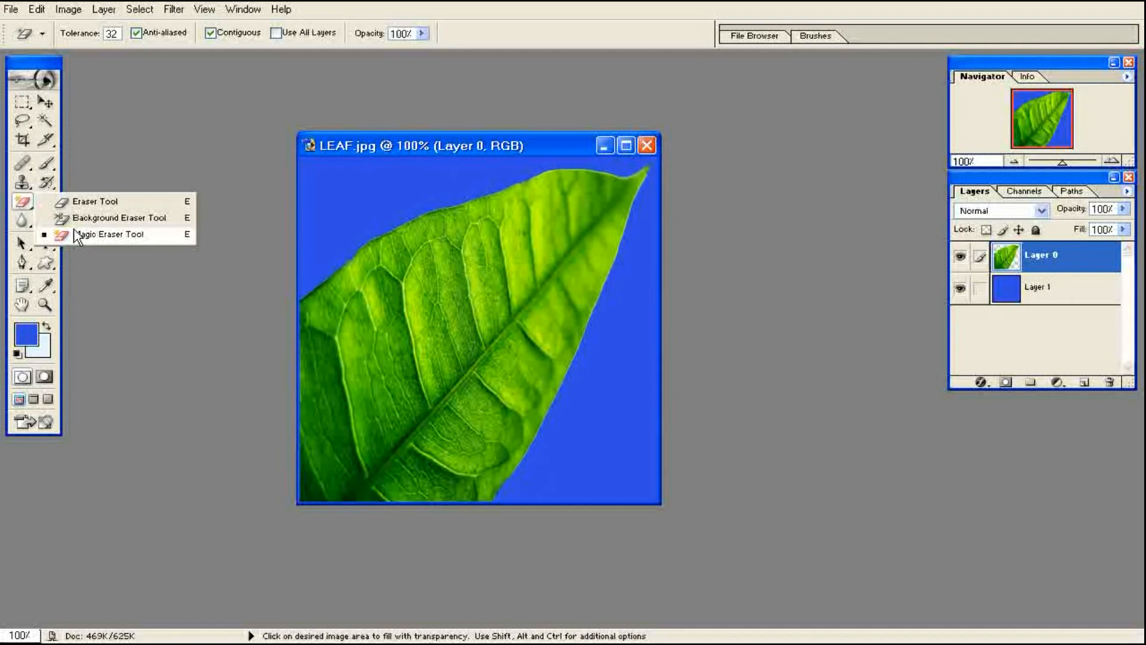
pyautogui.click(67, 203)
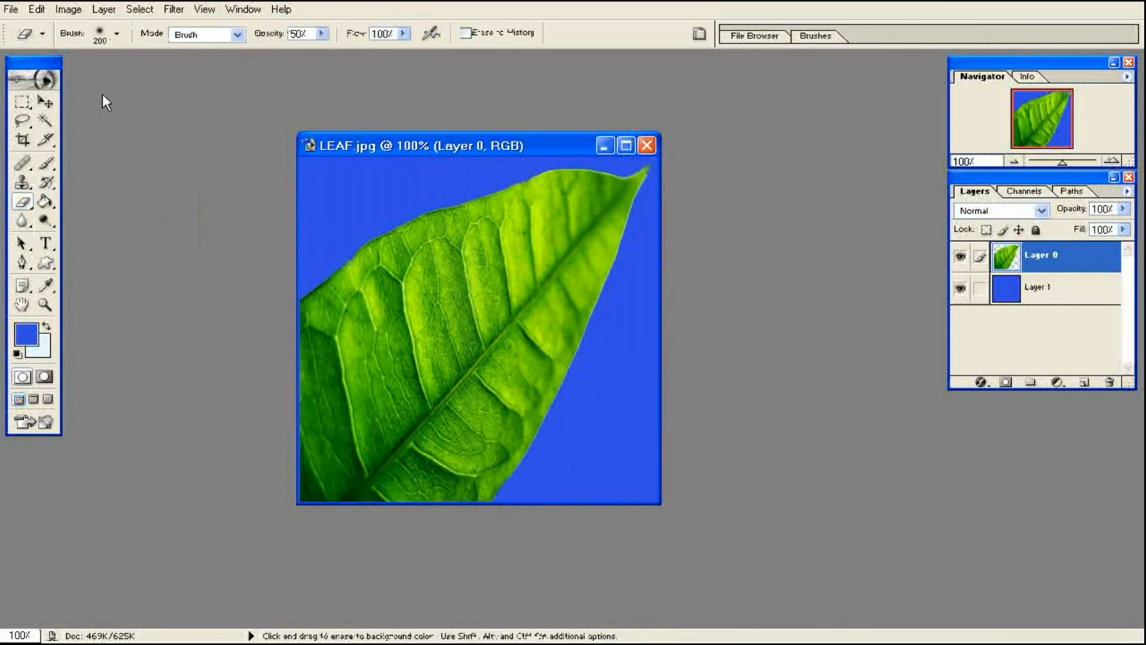
pyautogui.click(117, 34)
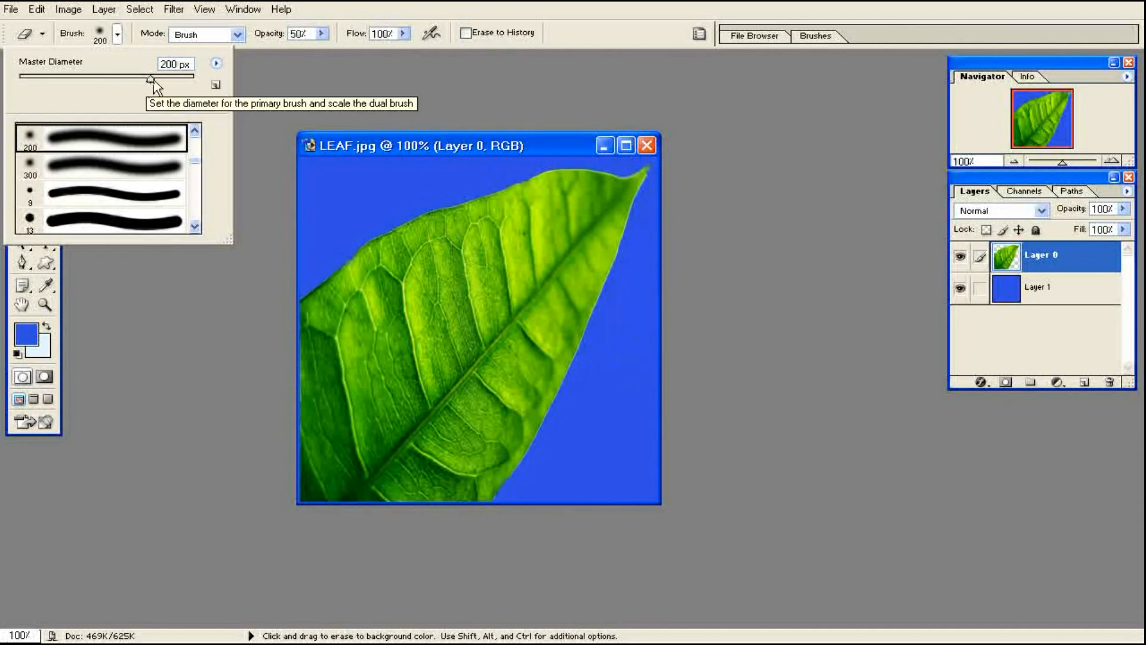
pyautogui.moveTo(151, 82)
pyautogui.mouseDown()
pyautogui.moveTo(113, 84)
pyautogui.moveTo(145, 88)
pyautogui.mouseUp()
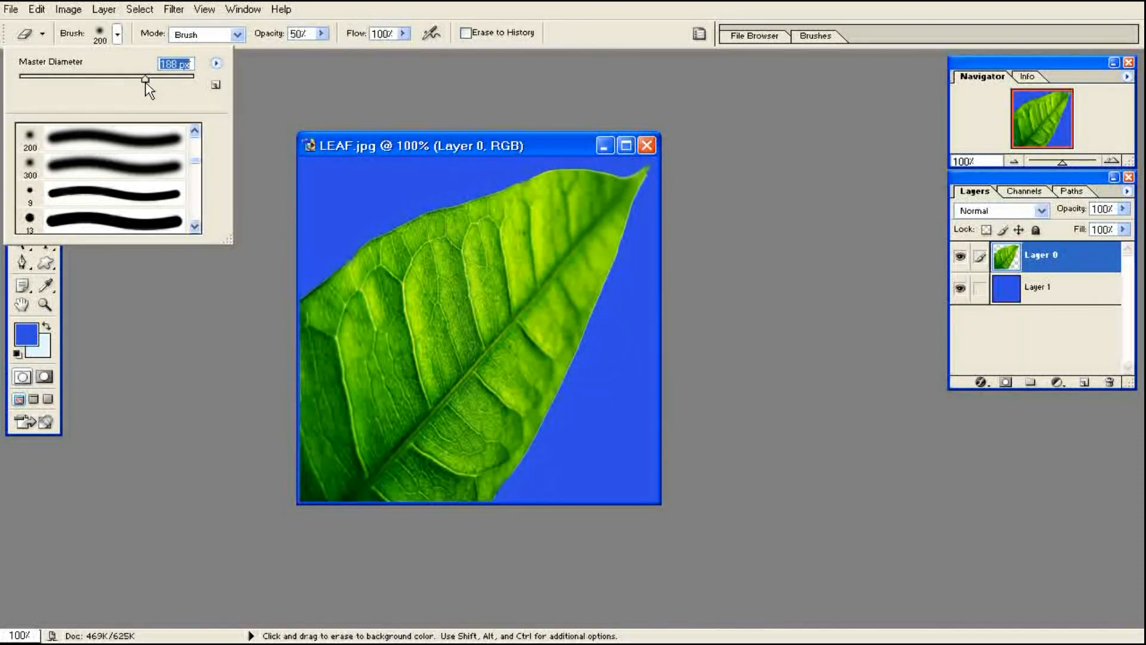
pyautogui.click(279, 13)
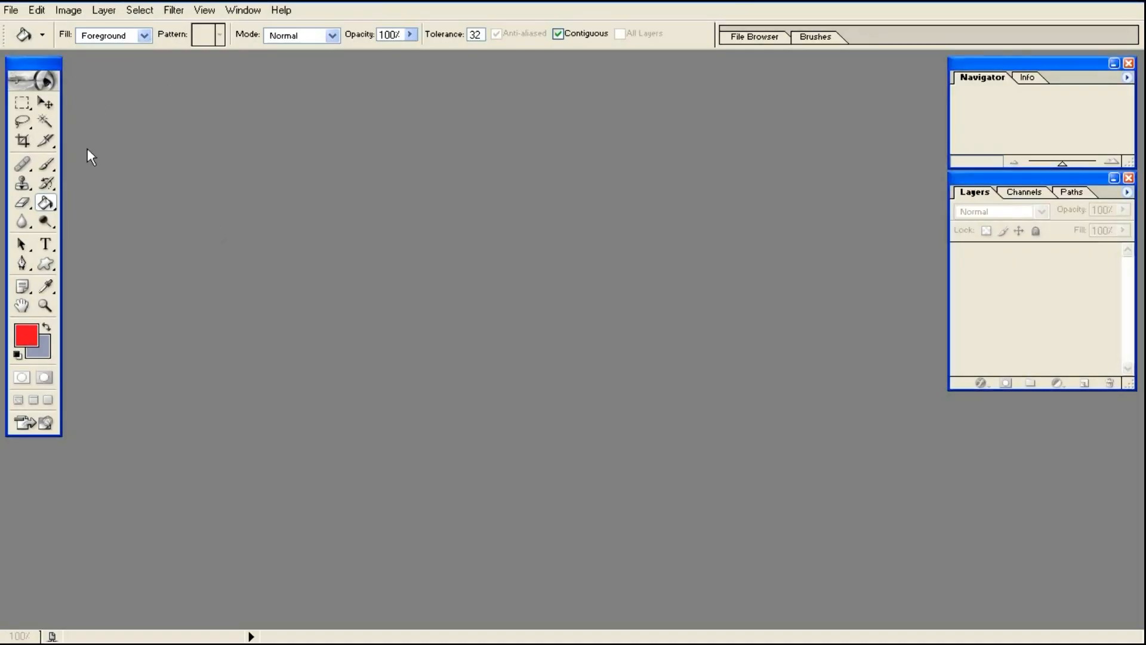
# Choose the Paint Bucket tool and open the LEAF image from the photoshop lessons folder.
pyautogui.click(48, 204)
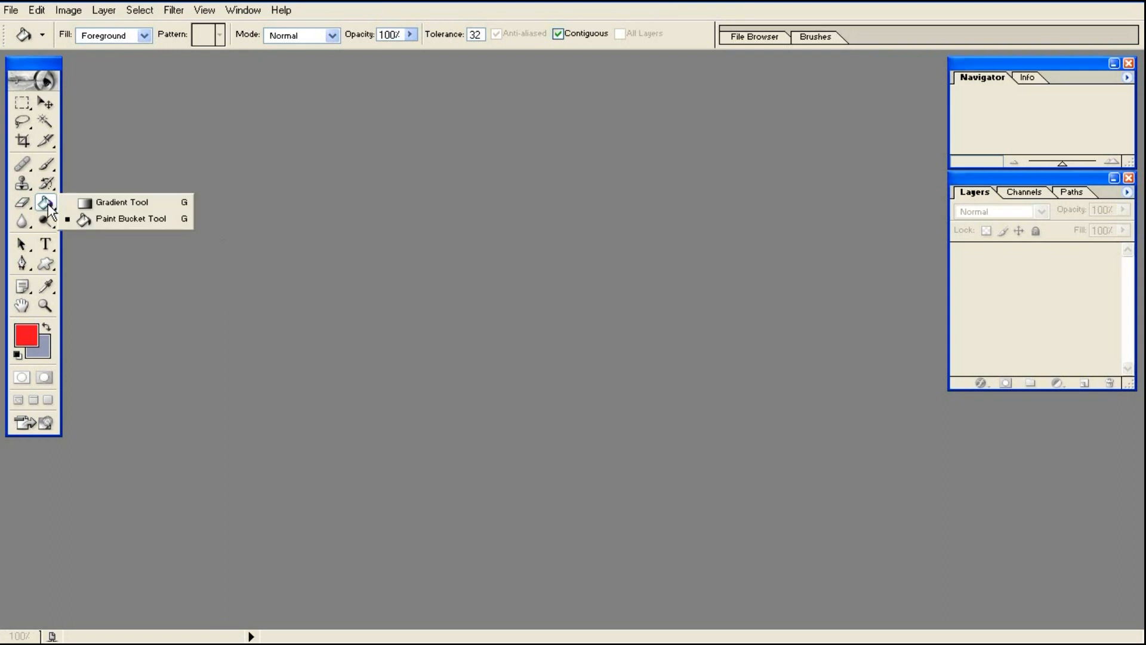
pyautogui.click(141, 227)
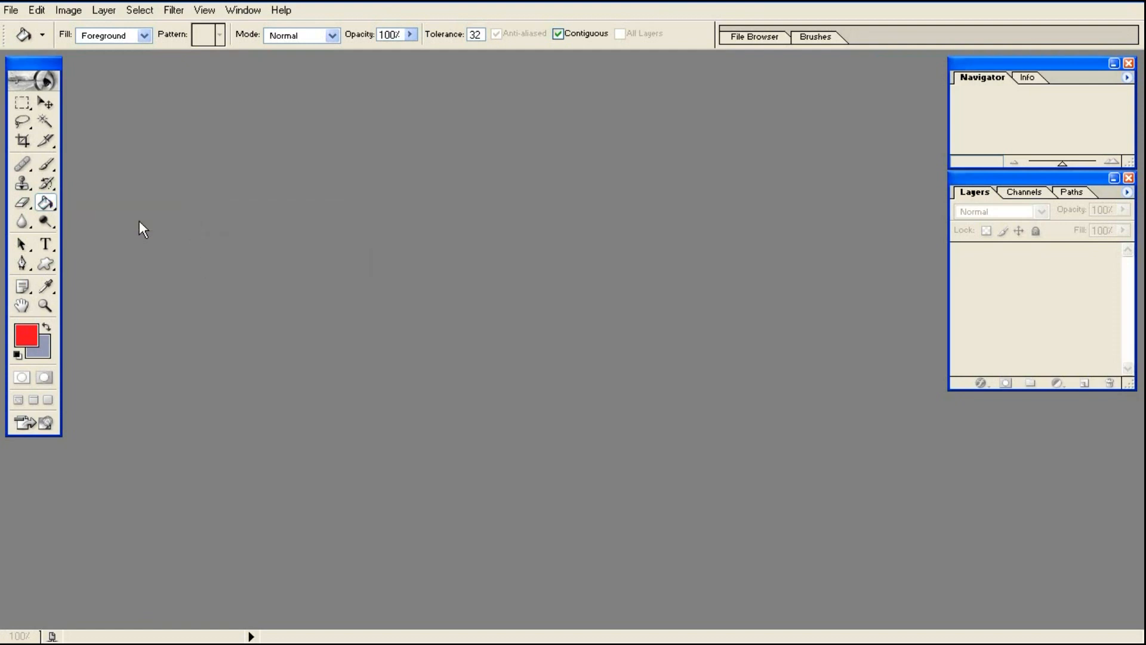
pyautogui.click(11, 13)
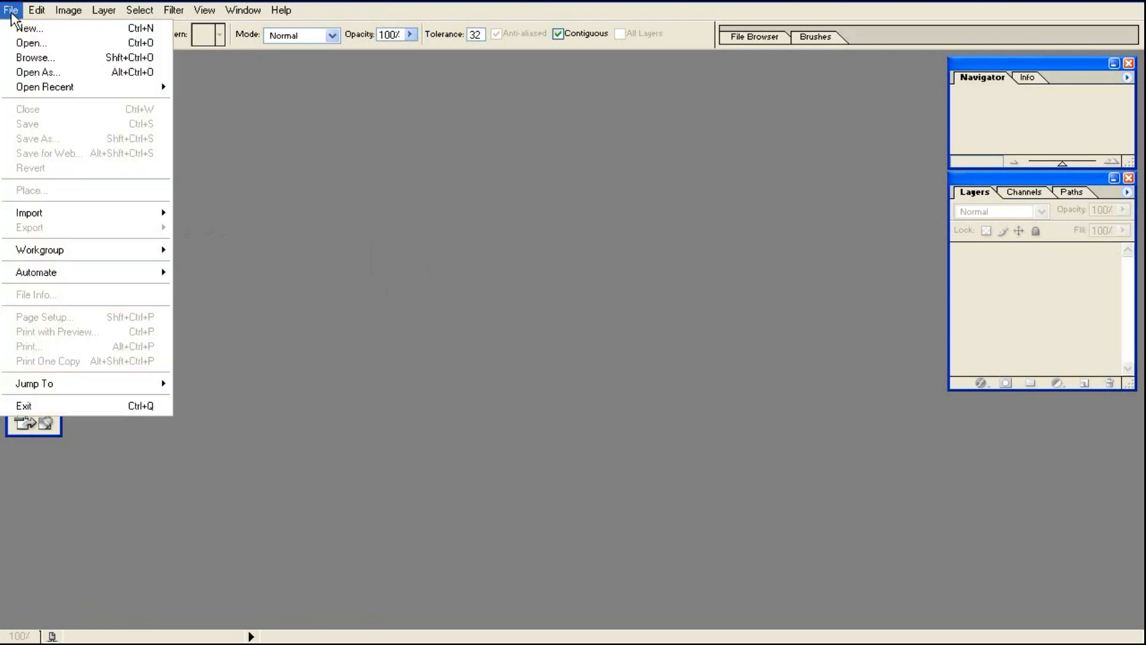
pyautogui.click(31, 43)
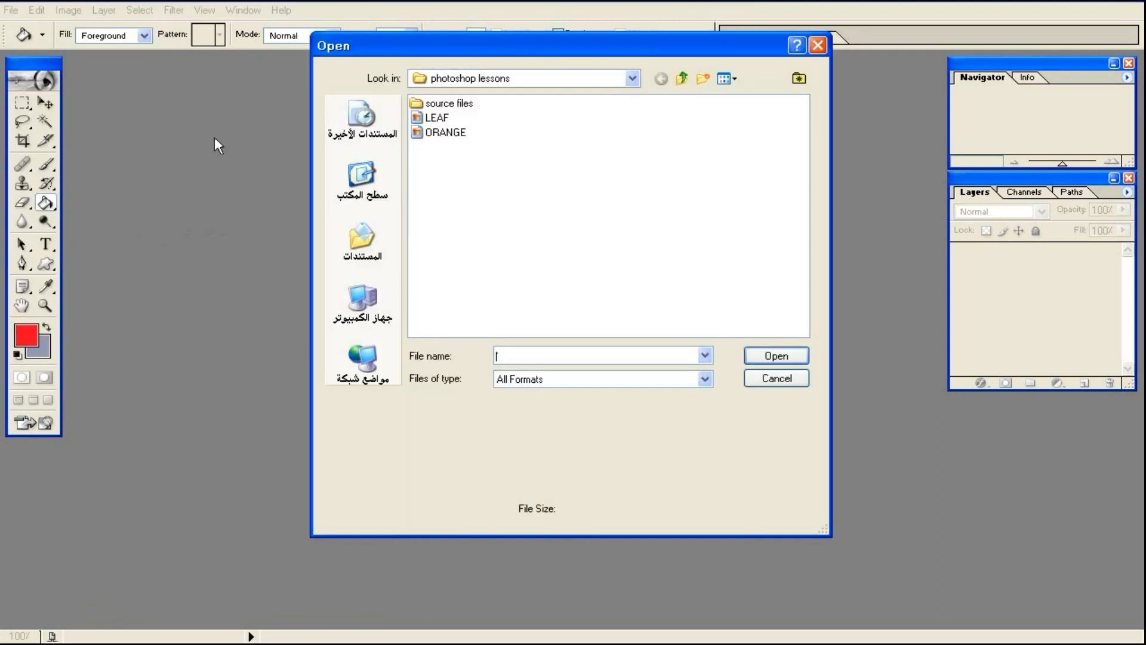
pyautogui.click(434, 118)
pyautogui.click(770, 356)
# Maximize the LEAF.jpg document window in the workspace.
pyautogui.moveTo(292, 71); pyautogui.dragTo(530, 158)
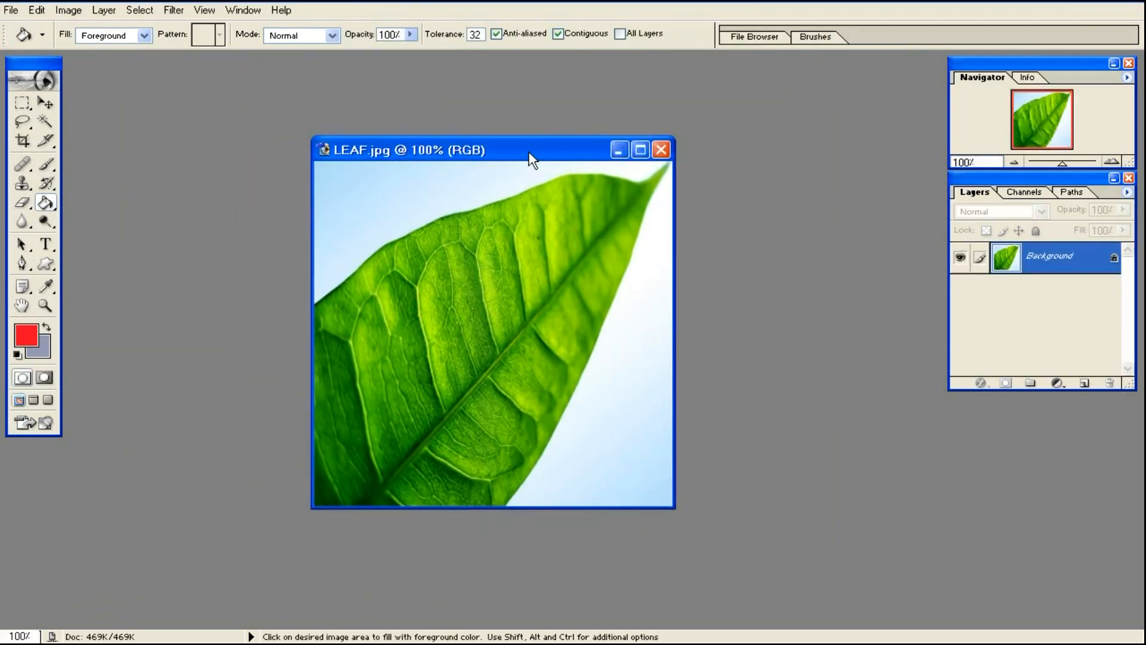
pyautogui.doubleClick(528, 153)
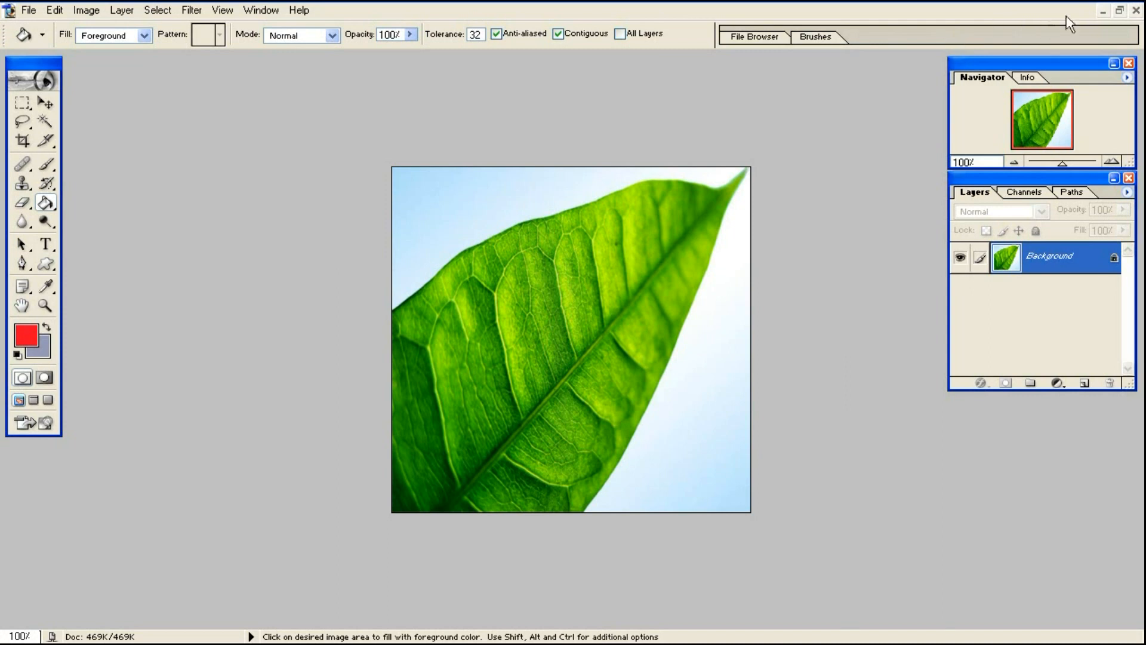
pyautogui.click(1119, 10)
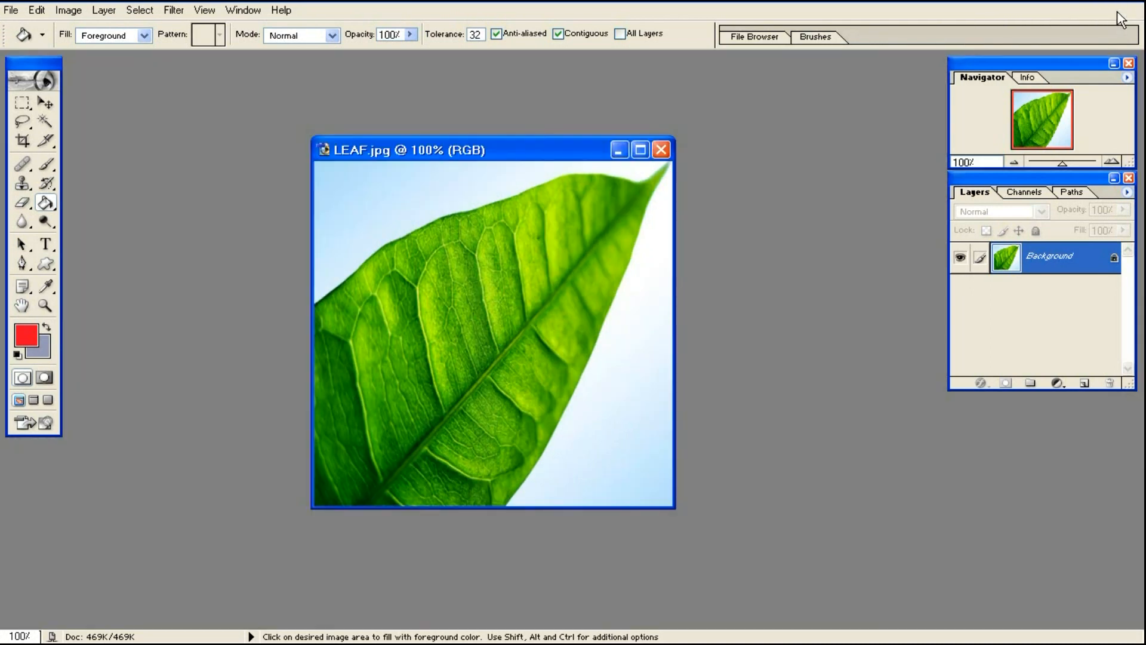
pyautogui.doubleClick(530, 147)
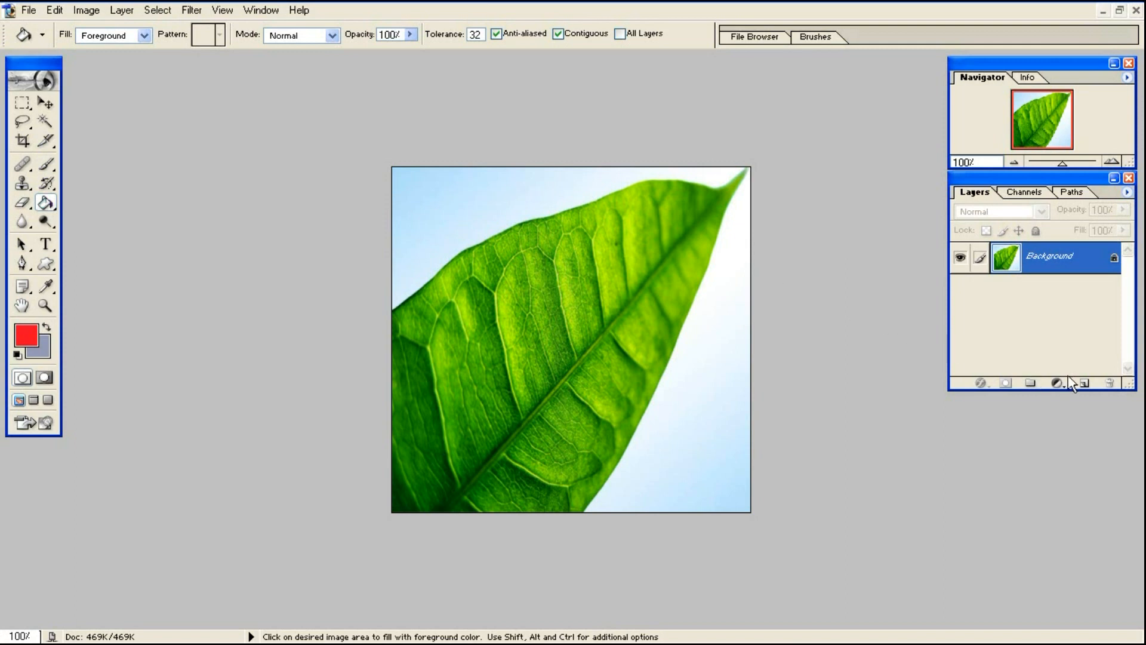
# Fill a new empty layer with the red foreground color using the Paint Bucket and delete that layer.
pyautogui.click(1085, 383)
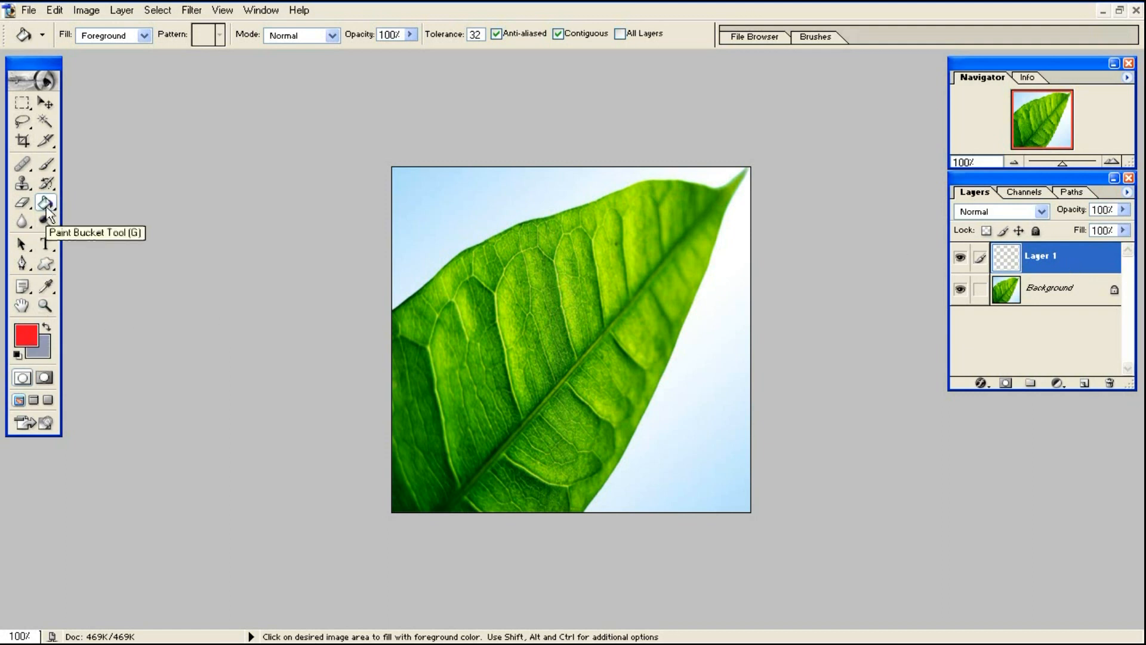
pyautogui.click(455, 218)
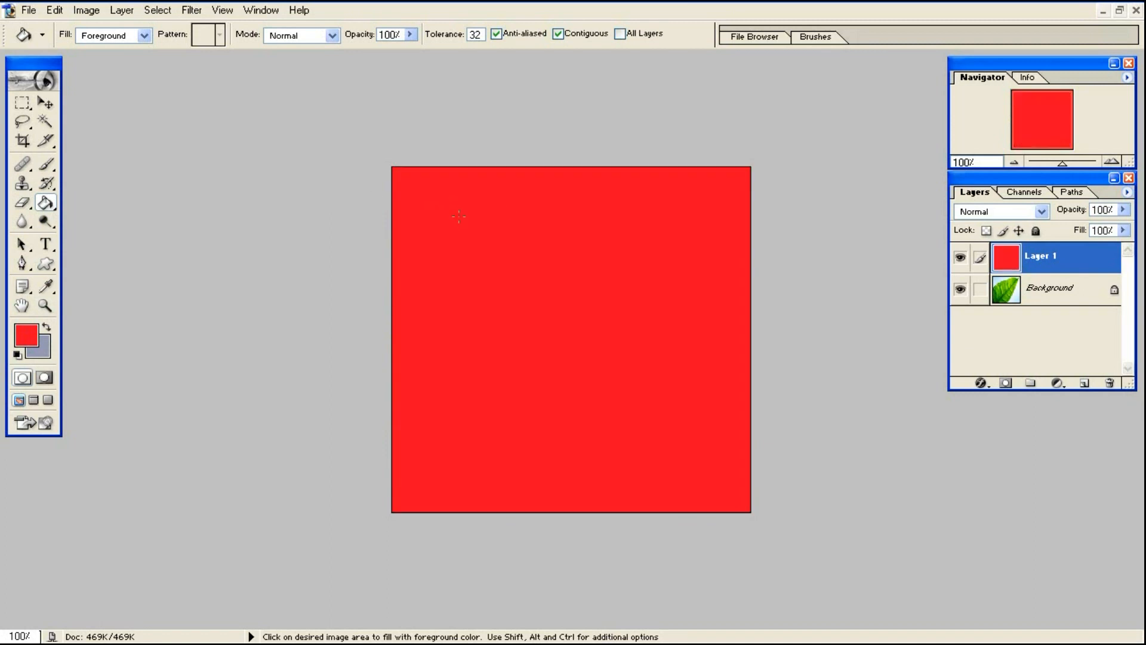
pyautogui.moveTo(1008, 258); pyautogui.dragTo(1103, 382)
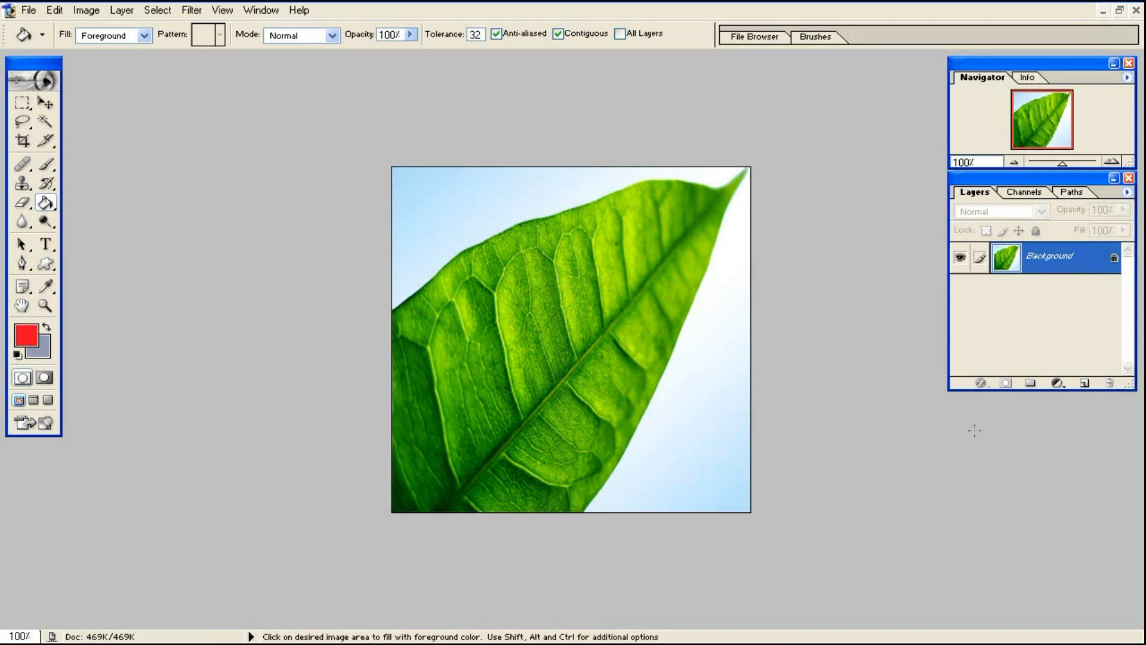
# Fill a rectangular selection over the middle of the leaf with red on a new layer using the Paint Bucket.
pyautogui.click(22, 106)
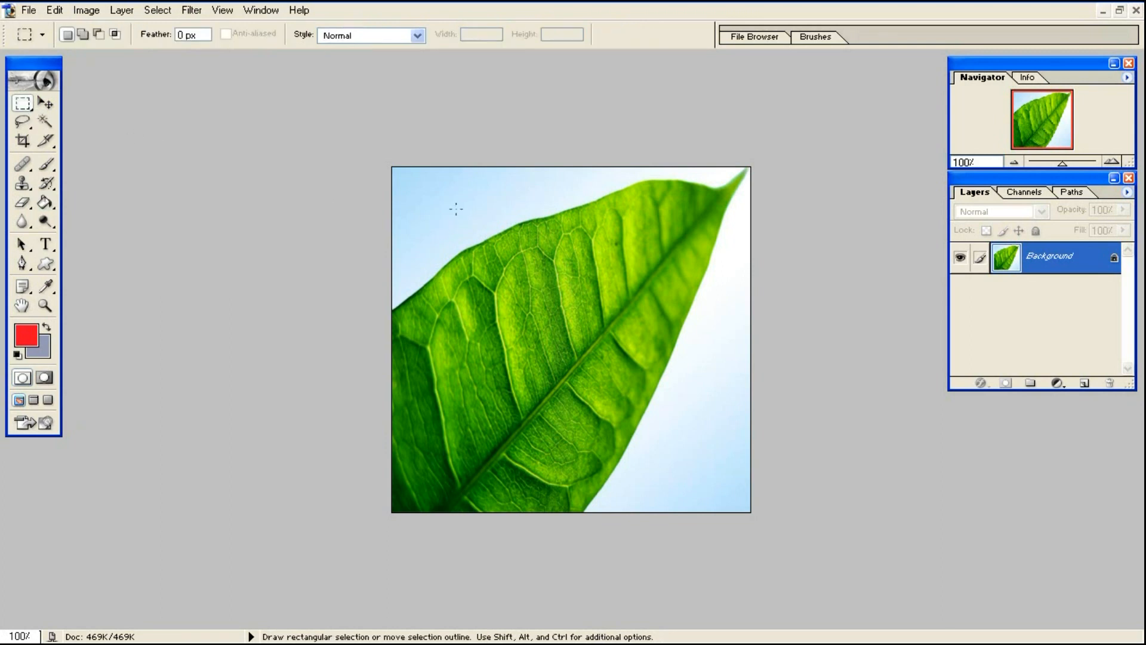
pyautogui.moveTo(645, 410); pyautogui.dragTo(699, 462)
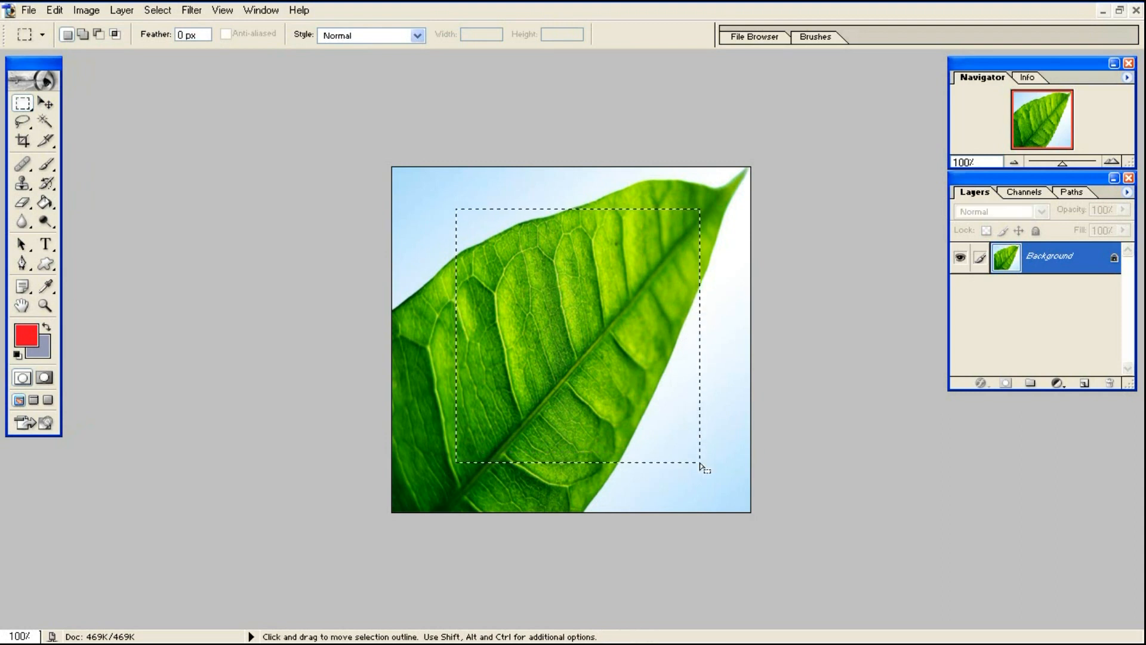
pyautogui.click(1085, 387)
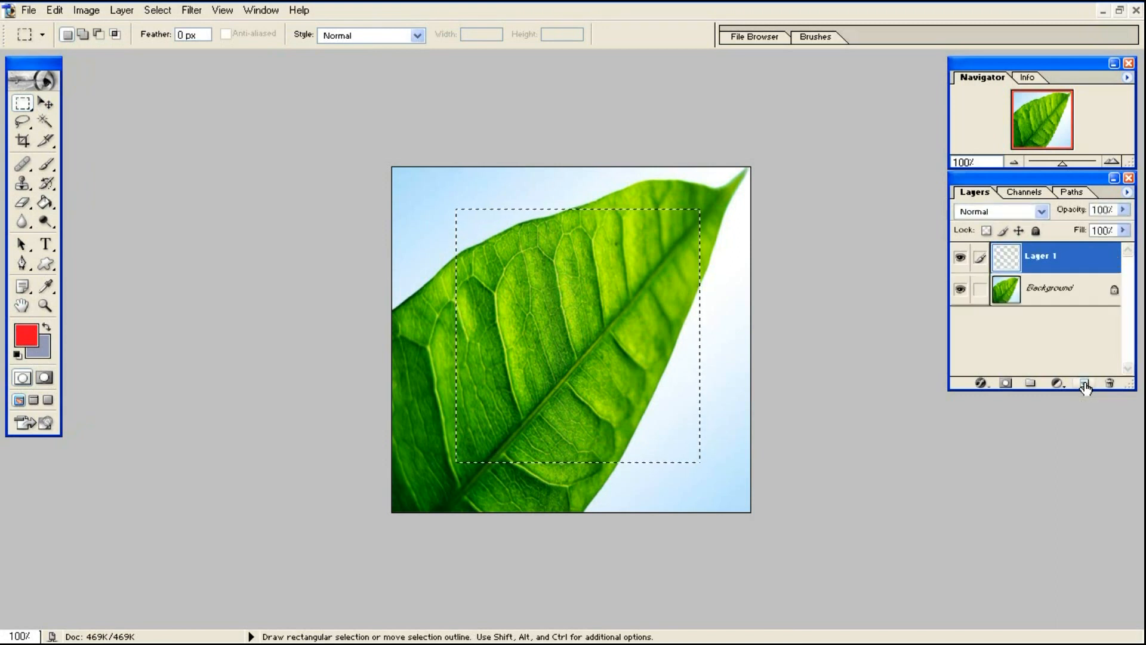
pyautogui.click(44, 204)
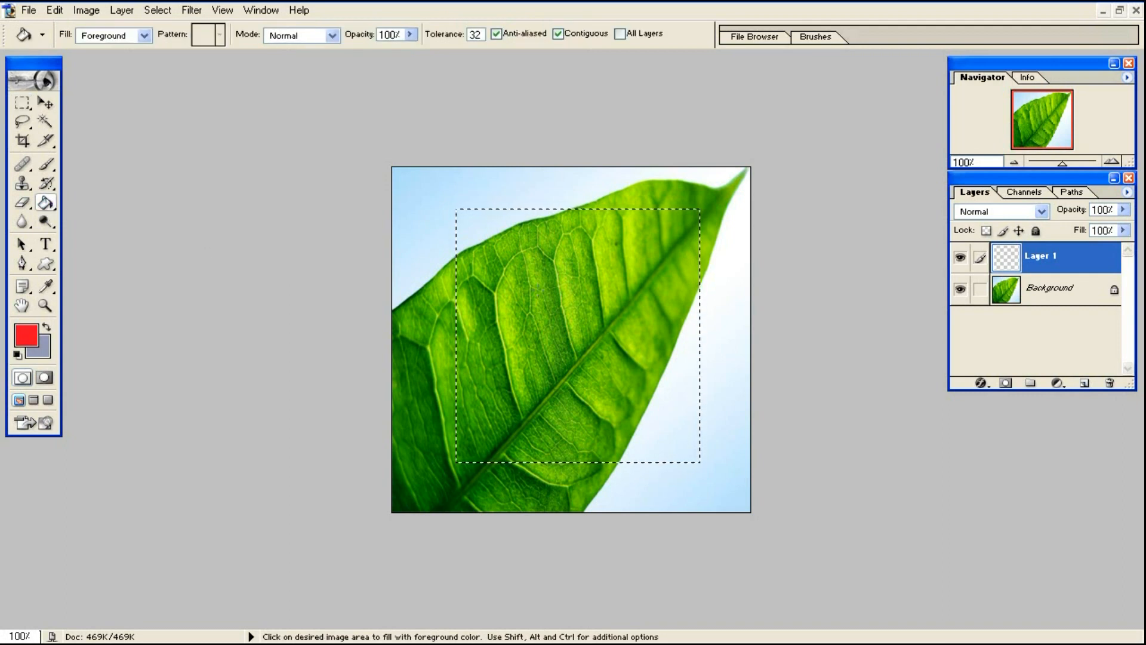
pyautogui.click(539, 289)
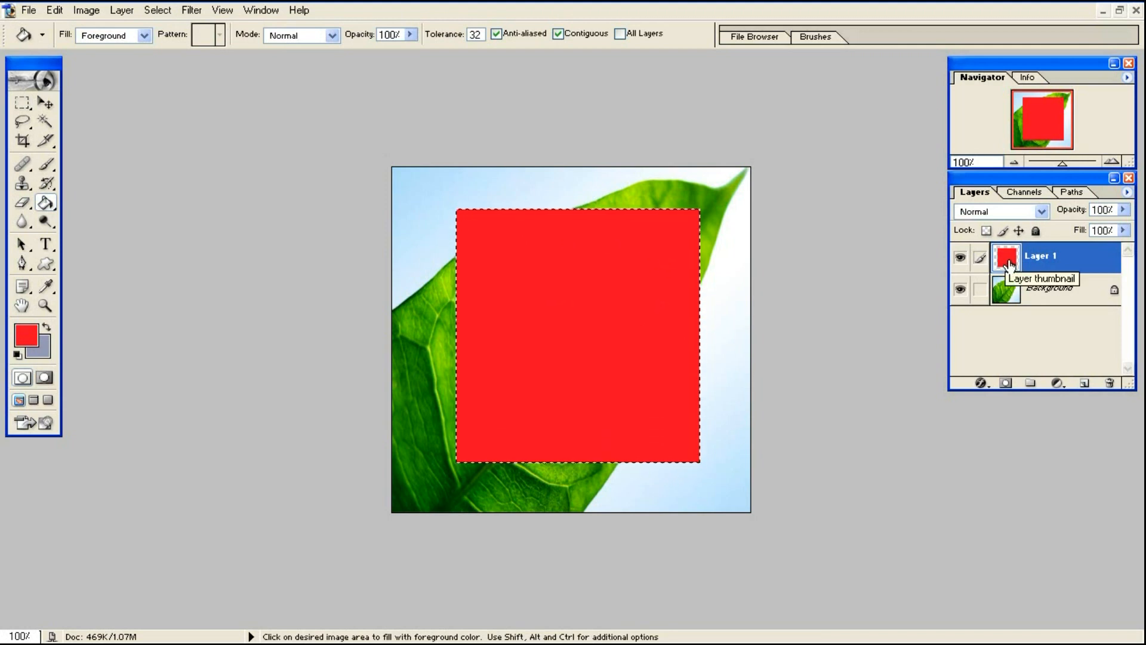
# Delete the layer with the red rectangle and clear the rectangular selection.
pyautogui.moveTo(1010, 264); pyautogui.dragTo(1109, 382)
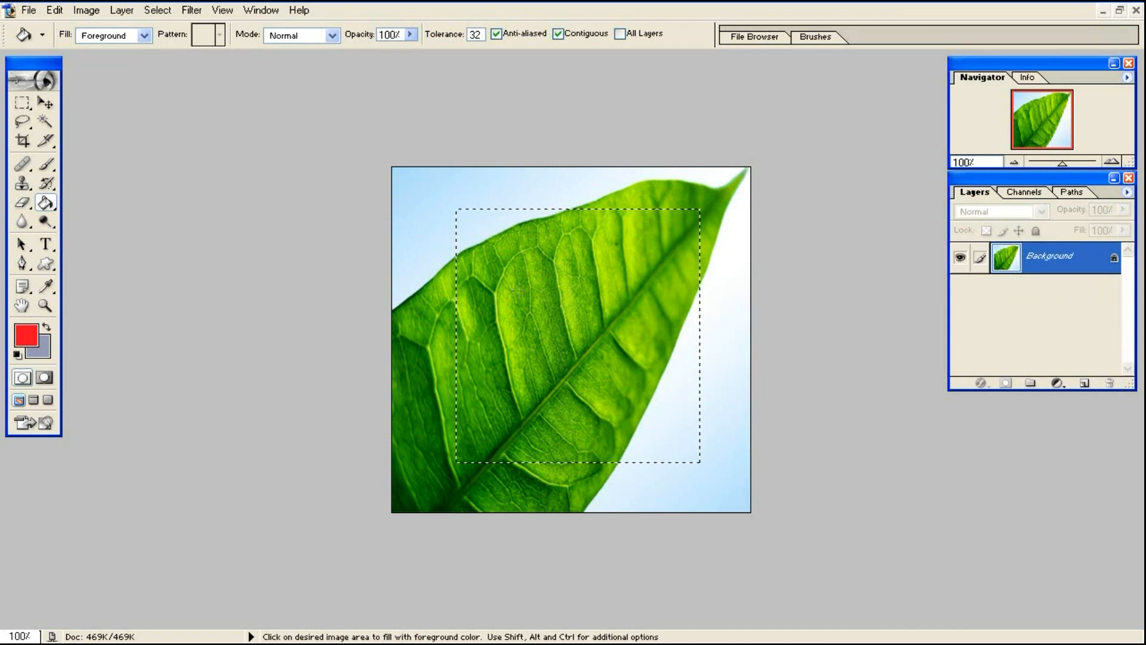
pyautogui.hotkey('ctrl', 'd')
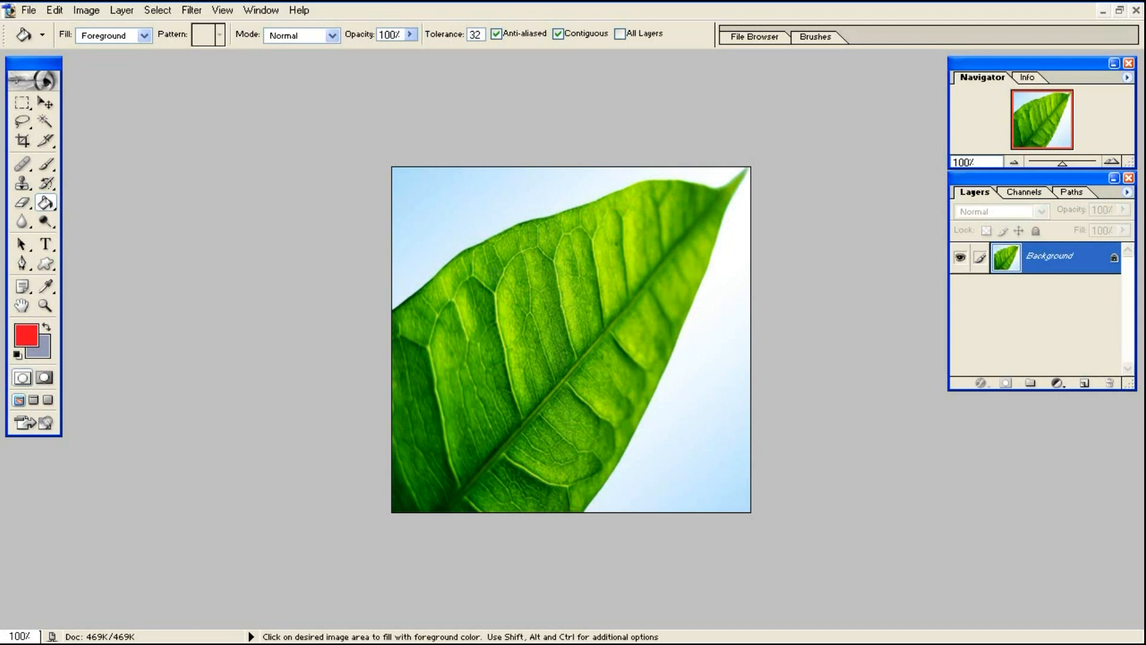
# Select the light background beside the leaf's lower right edge with the Magic Wand and add a new empty layer.
pyautogui.click(43, 123)
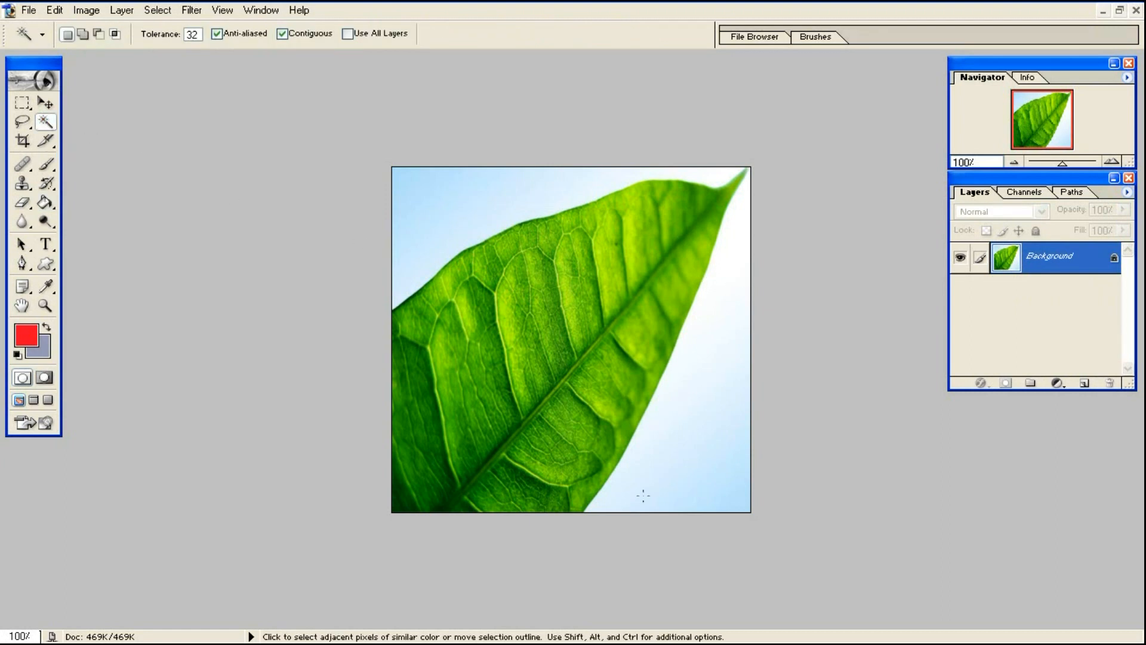
pyautogui.click(689, 446)
pyautogui.click(1084, 383)
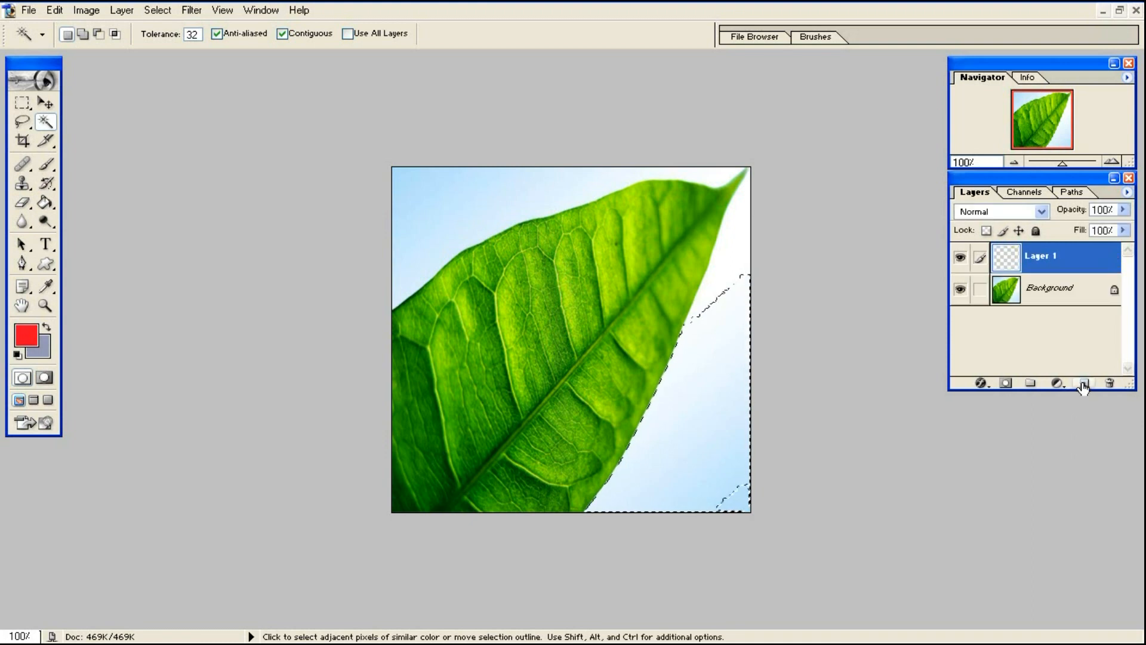
# Change the foreground color from red to a light periwinkle blue.
pyautogui.click(26, 335)
pyautogui.moveTo(393, 325); pyautogui.dragTo(495, 261)
pyautogui.click(612, 290)
pyautogui.click(517, 240)
pyautogui.click(451, 224)
pyautogui.click(749, 201)
pyautogui.press('w')
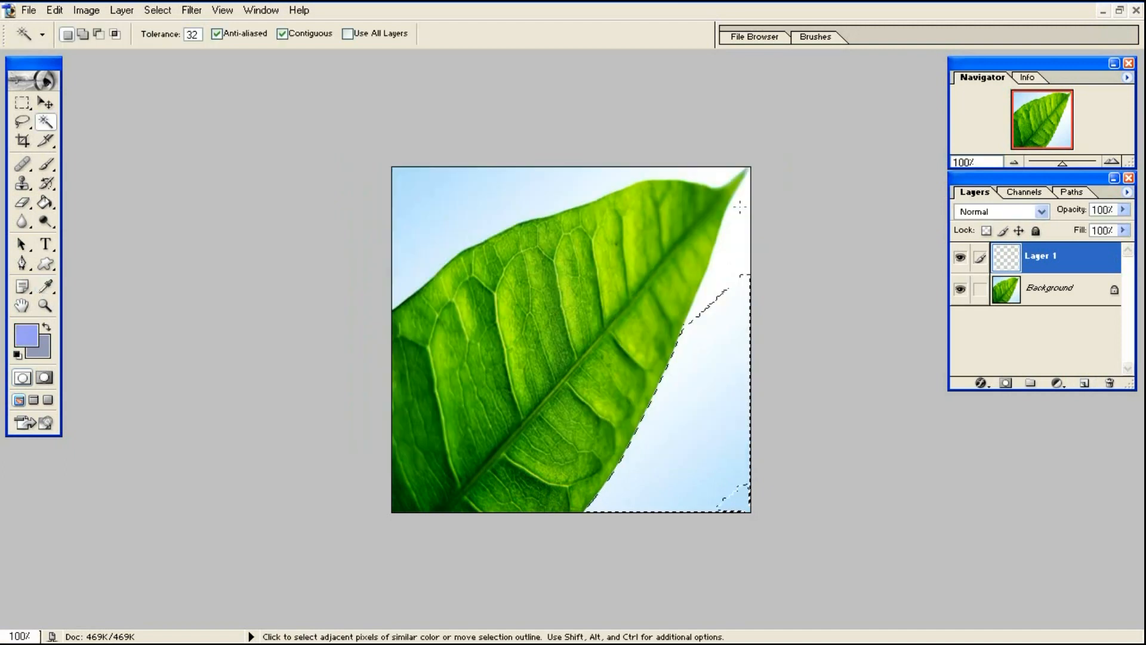
# Fill the selected background area with the periwinkle blue foreground color using the Paint Bucket, and undo the fill.
pyautogui.click(45, 202)
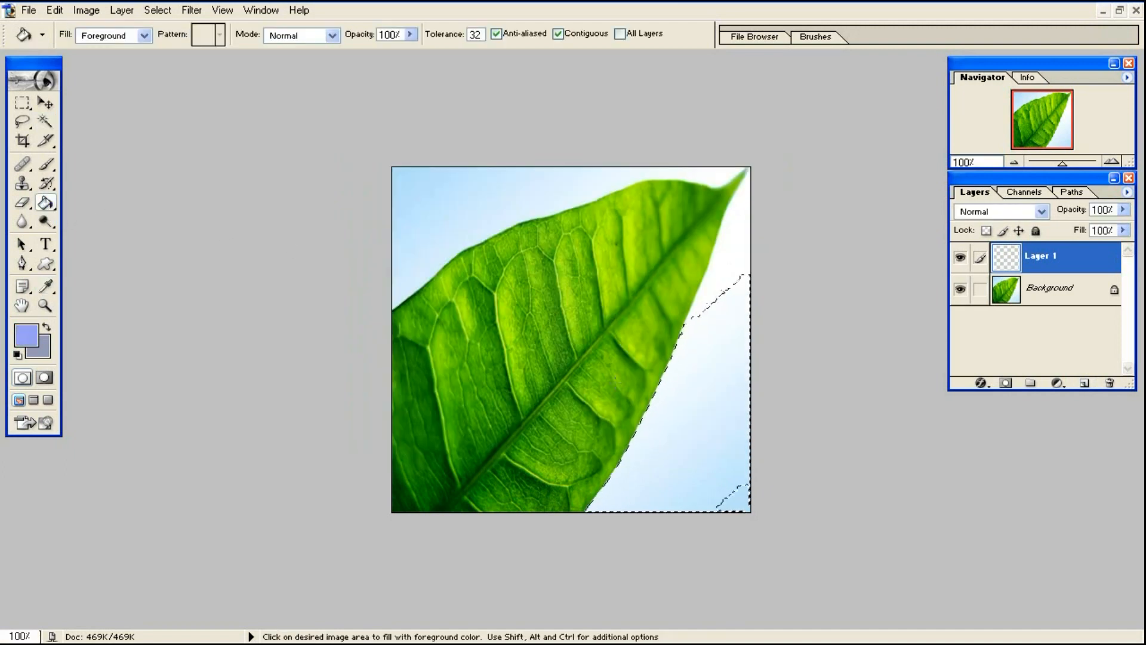
pyautogui.click(684, 414)
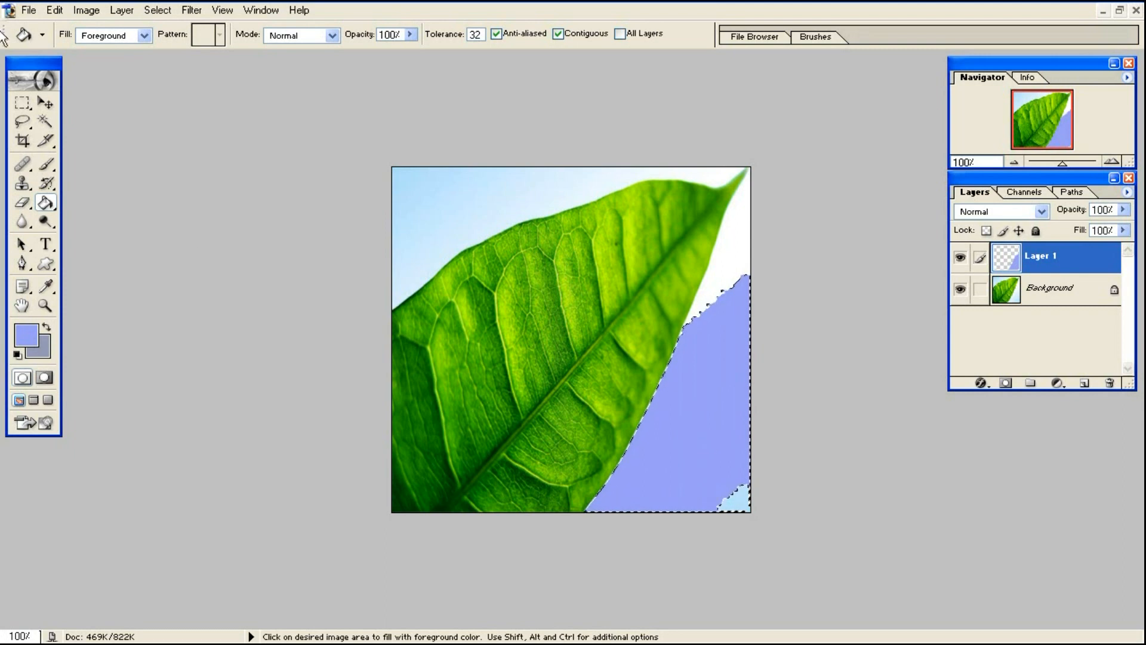
pyautogui.click(54, 12)
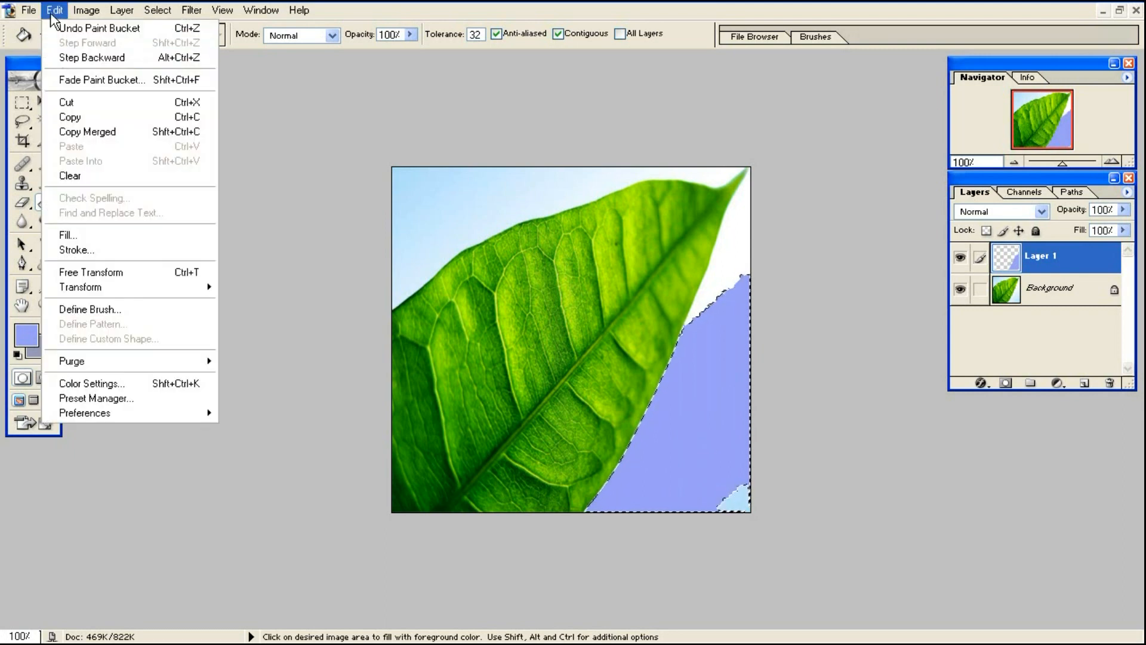
pyautogui.click(74, 64)
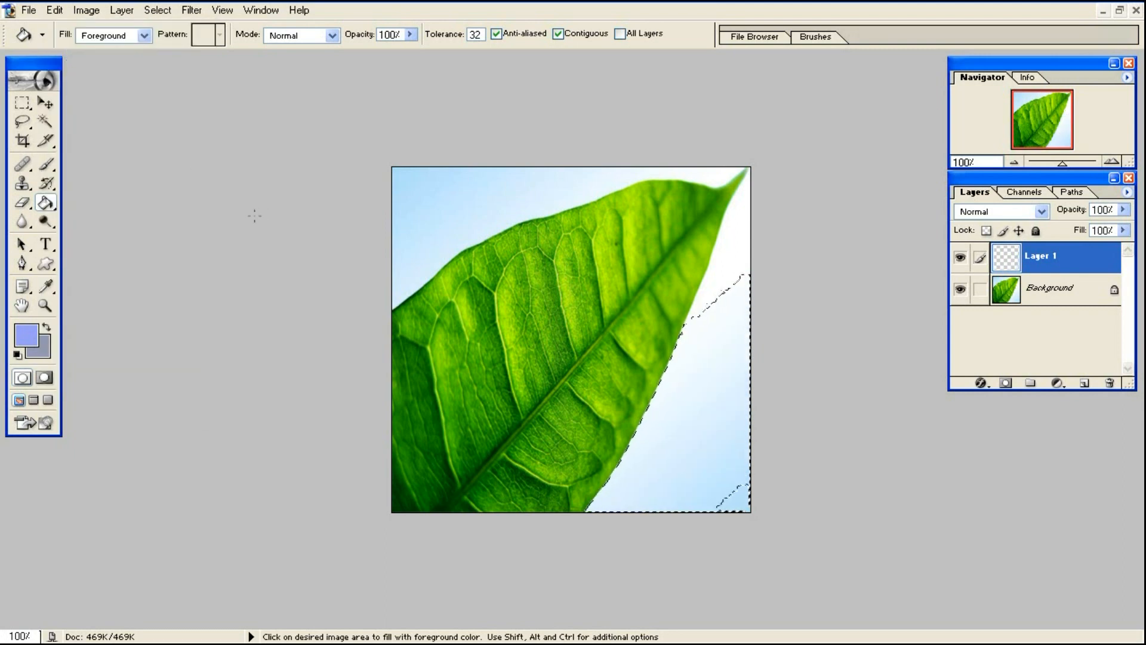
# Clear the selection beside the leaf and delete the empty layer above the background.
pyautogui.click(22, 103)
pyautogui.hotkey('ctrl', 'd')
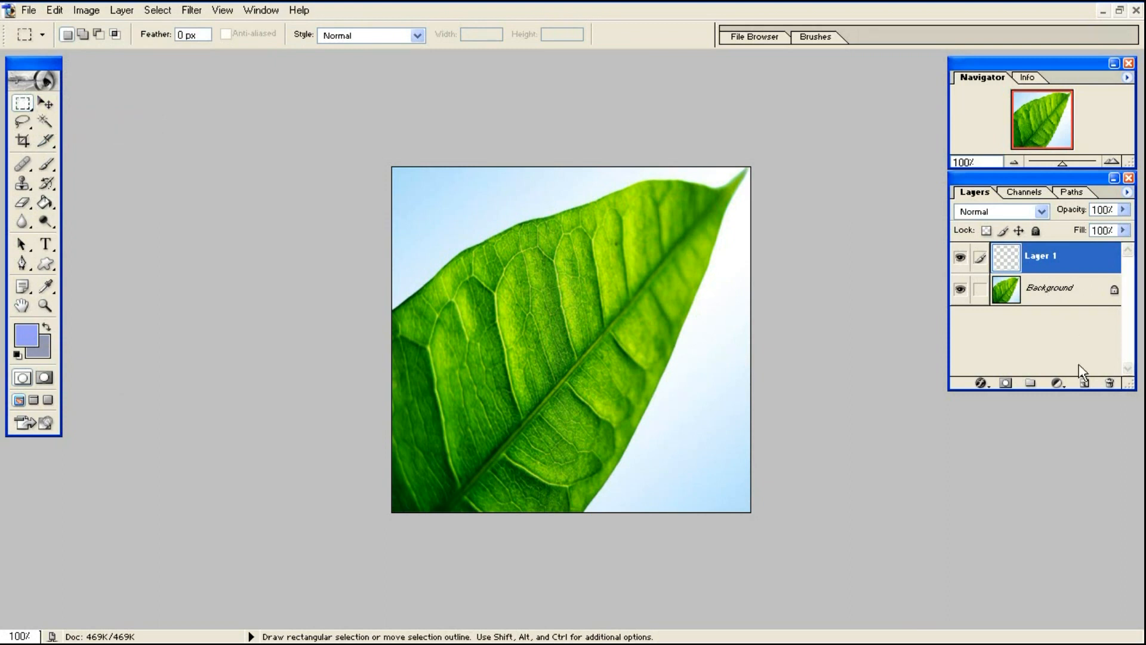
pyautogui.moveTo(1042, 265); pyautogui.dragTo(1109, 382)
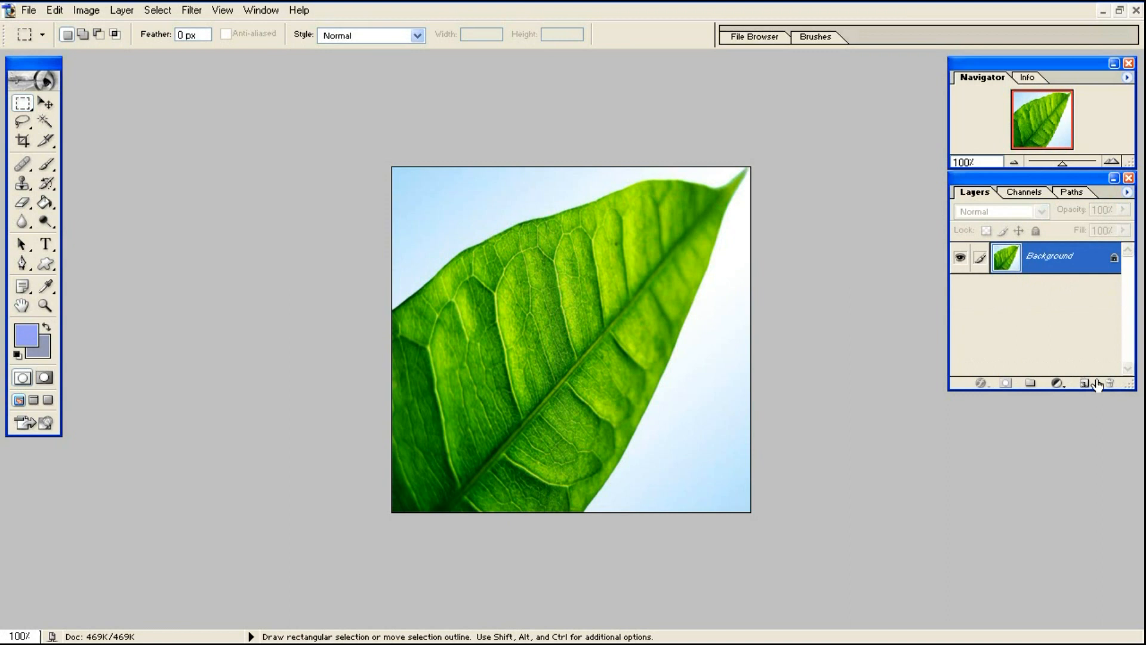
# Close the LEAF image without saving the changes.
pyautogui.click(46, 123)
pyautogui.click(1135, 11)
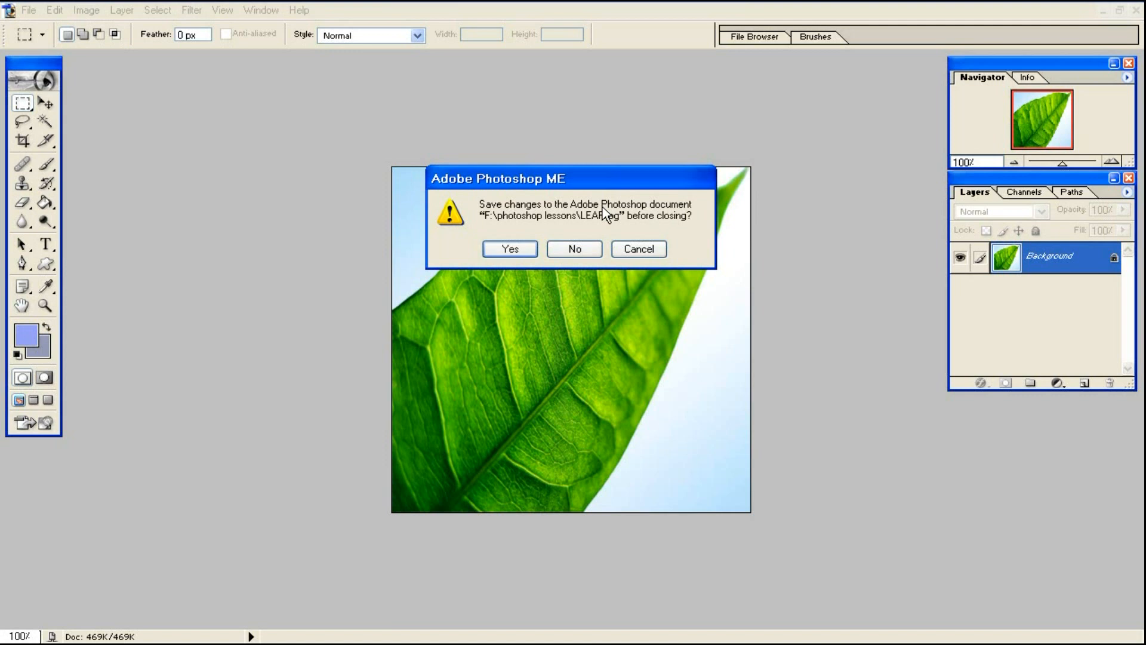
pyautogui.click(582, 249)
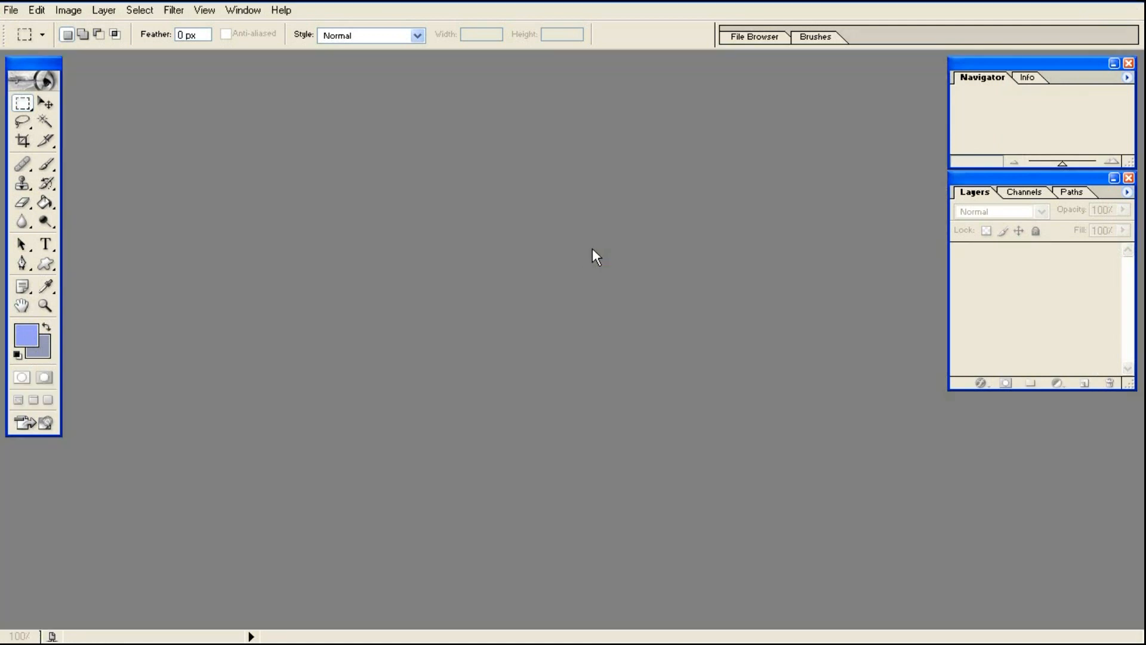
# Create a white 10 x 10 cm RGB document at 50 pixels/cm and place its window in the middle of the workspace.
pyautogui.click(11, 10)
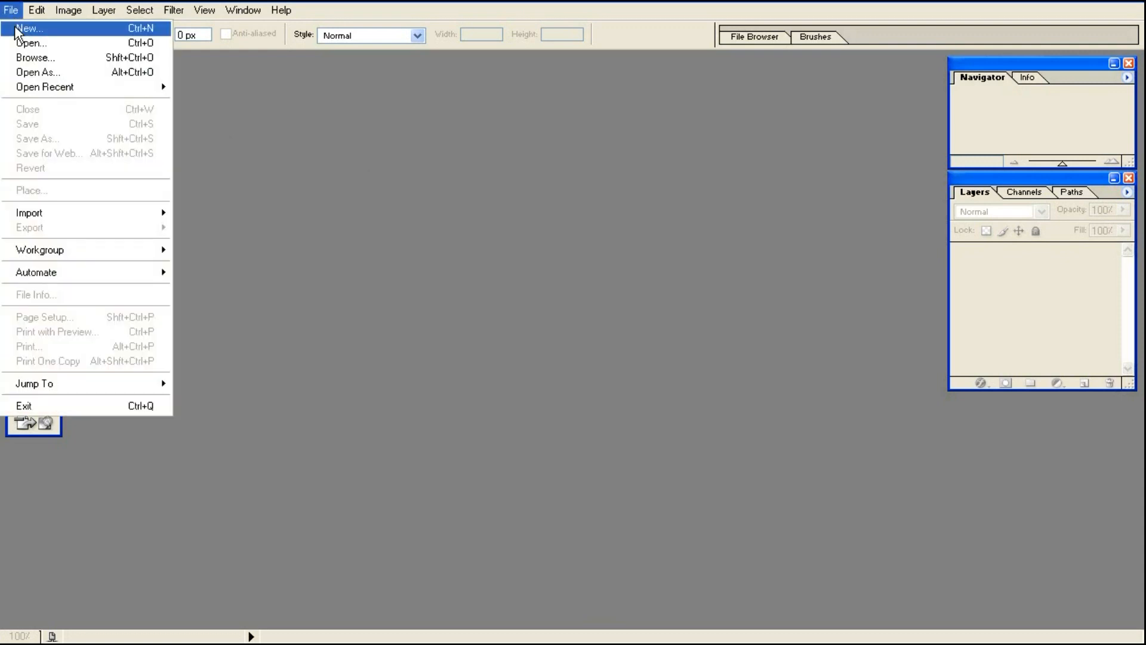
pyautogui.click(19, 27)
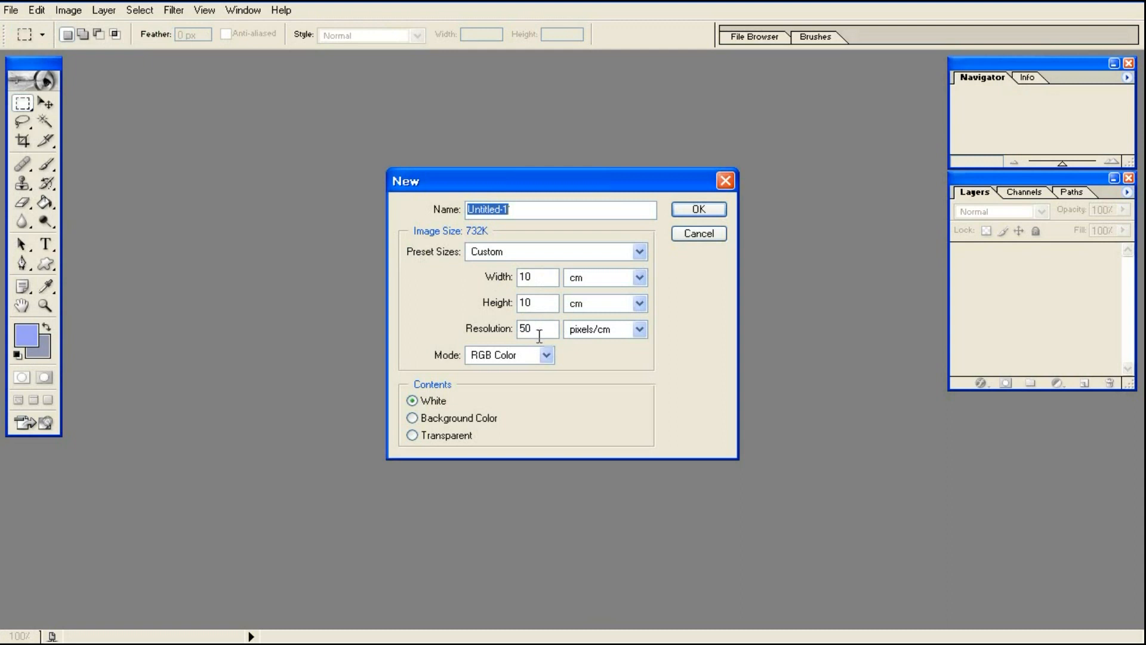
pyautogui.click(686, 210)
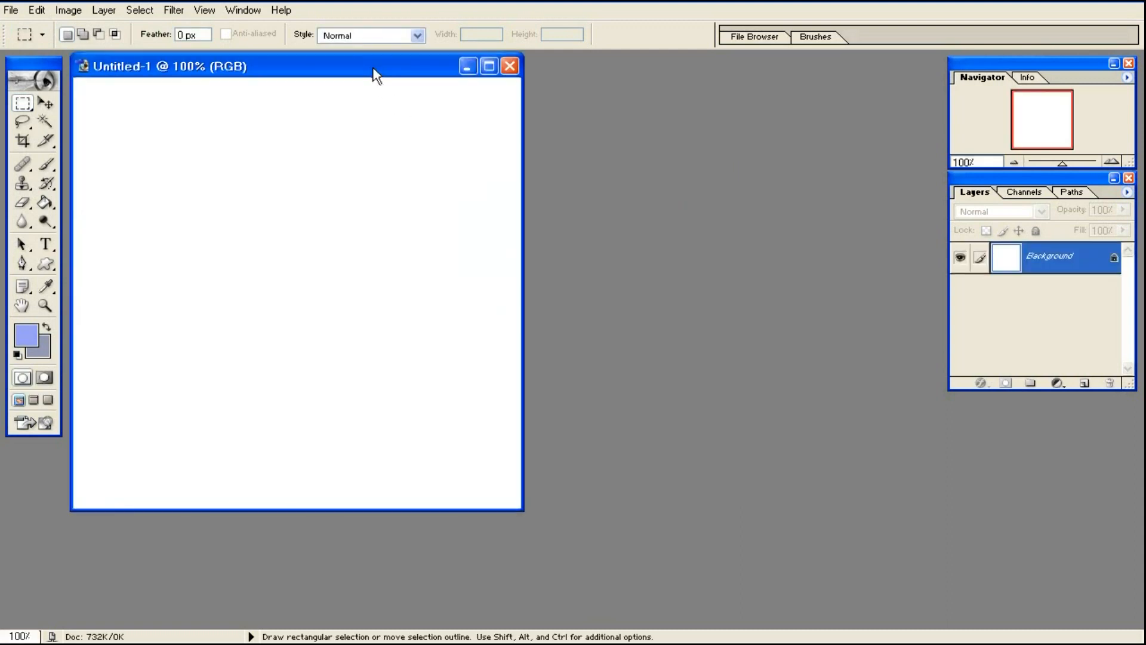
pyautogui.moveTo(375, 76); pyautogui.dragTo(593, 120)
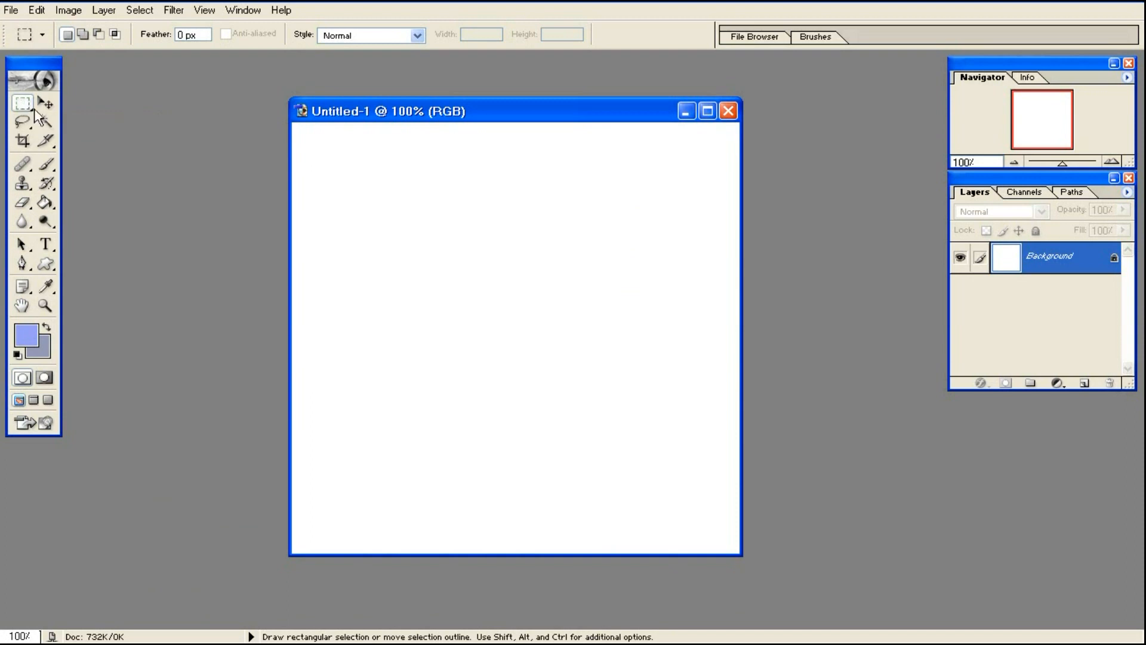
# Fill a large, nearly square marquee selection in the middle of the canvas with periwinkle blue on a new layer.
pyautogui.moveTo(586, 414); pyautogui.dragTo(644, 460)
pyautogui.moveTo(653, 466); pyautogui.dragTo(652, 465)
pyautogui.click(1083, 384)
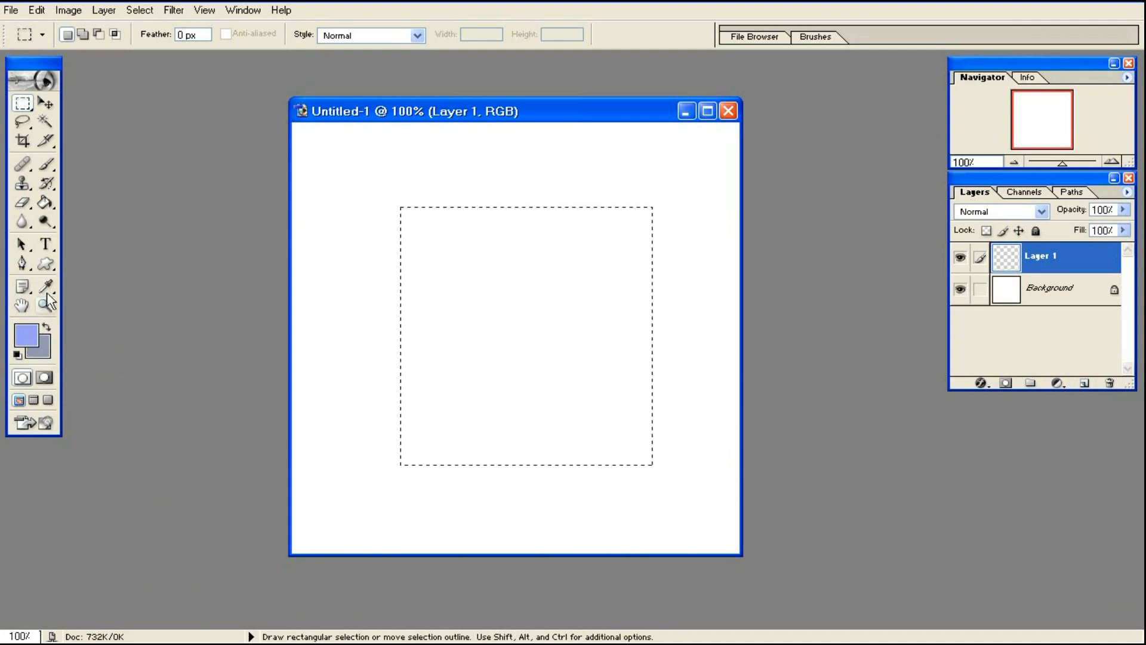
pyautogui.click(47, 204)
pyautogui.click(465, 267)
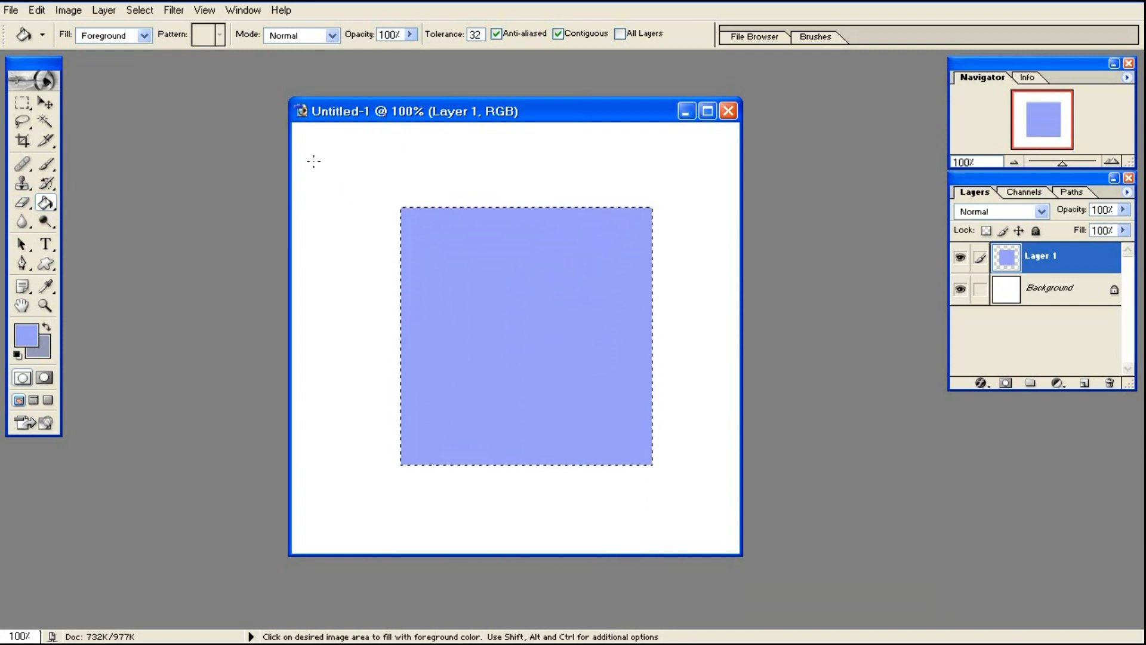
# Clear the square selection and delete the layer with the blue square.
pyautogui.click(22, 103)
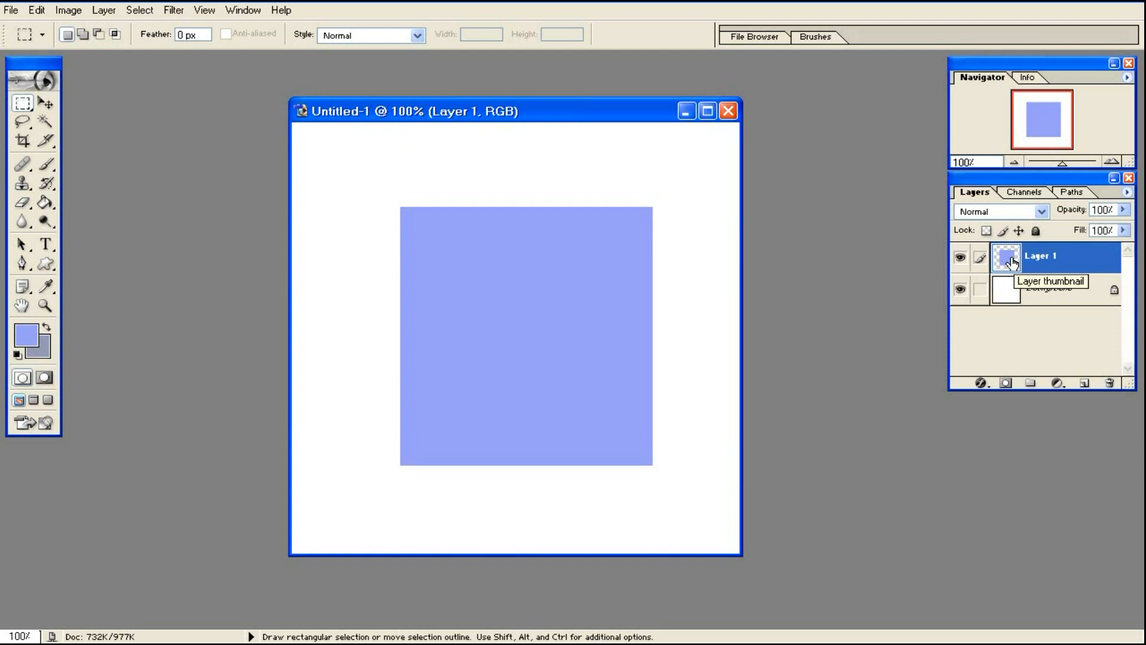
pyautogui.moveTo(1012, 261); pyautogui.dragTo(1050, 290)
pyautogui.moveTo(1091, 350); pyautogui.dragTo(1108, 383)
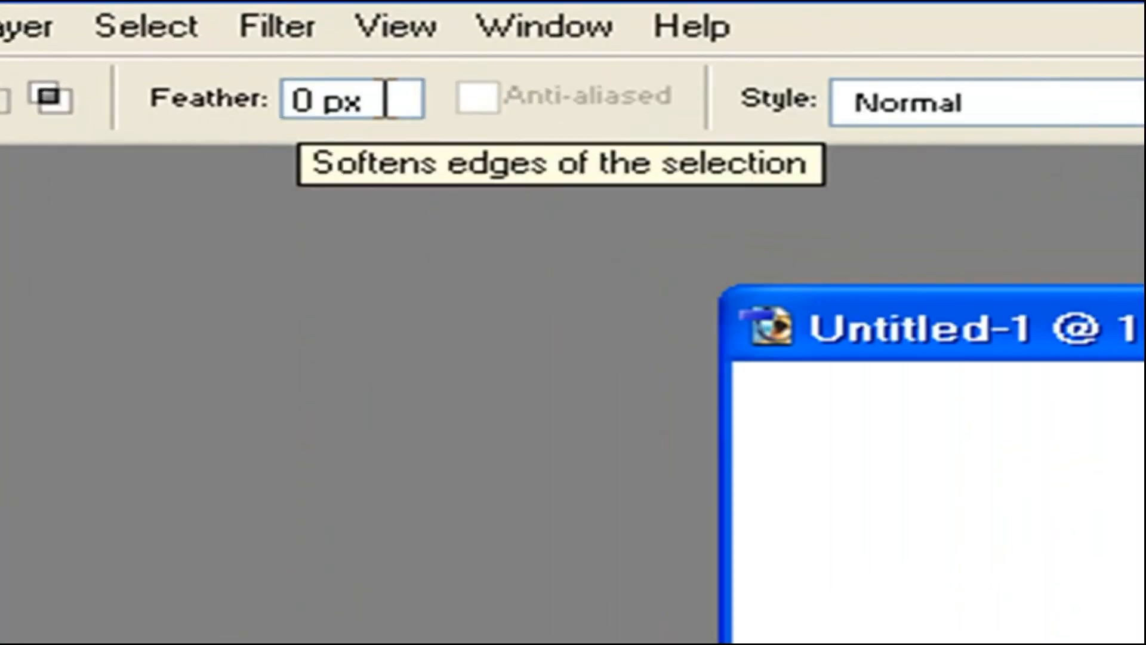
# Set the Rectangular Marquee's feather to 60 px.
pyautogui.click(141, 105)
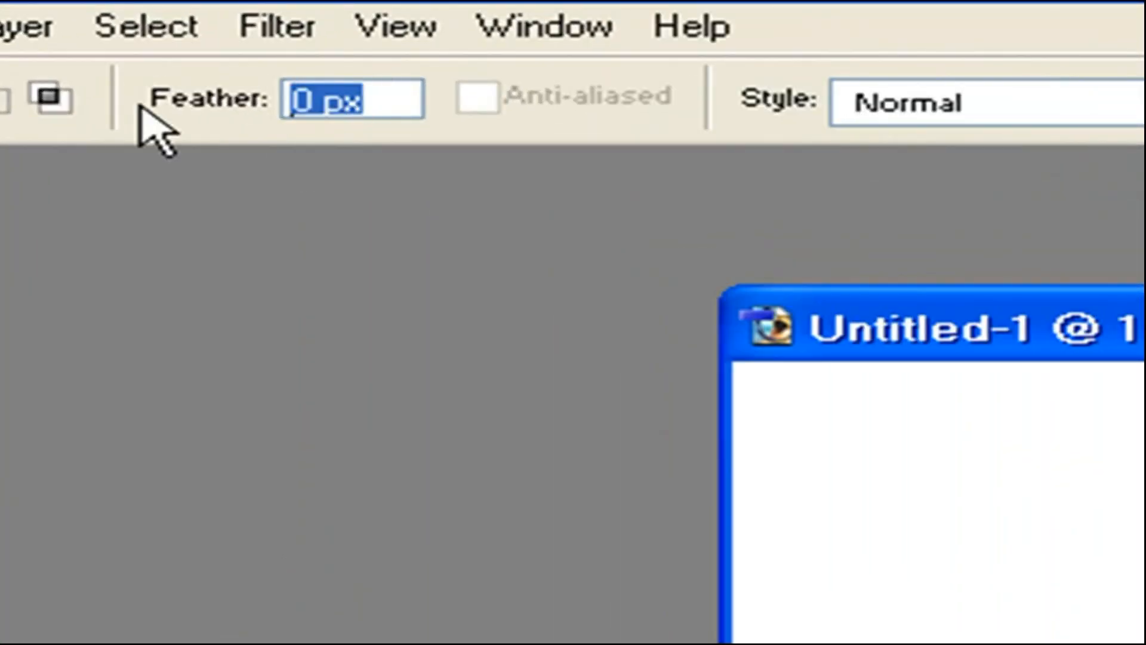
pyautogui.write('60')
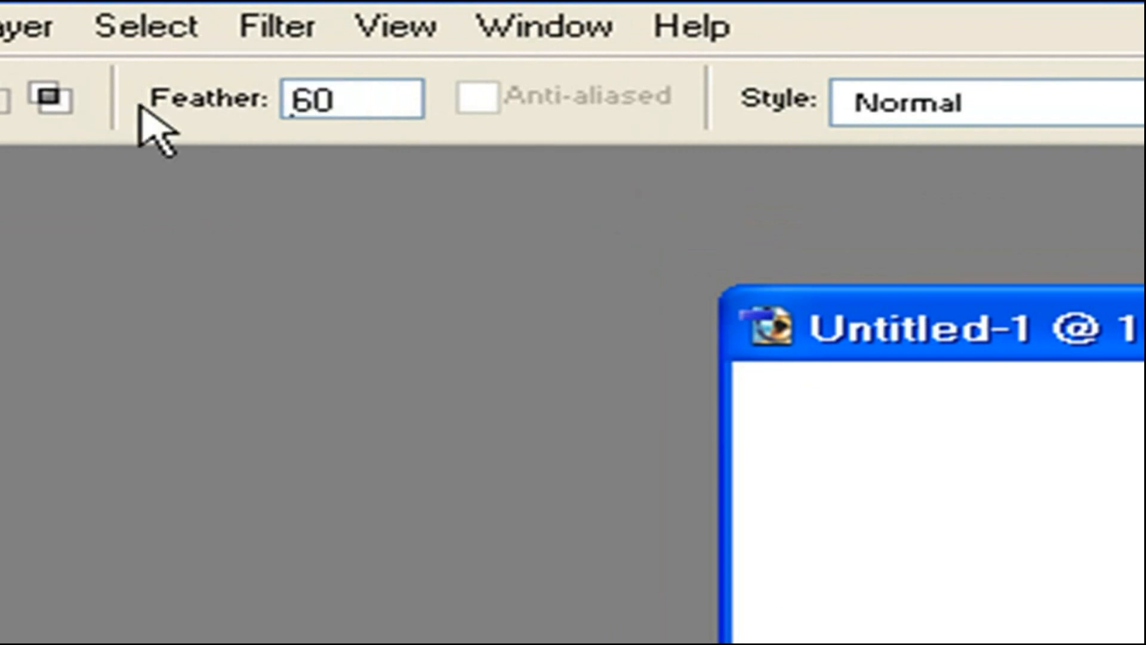
pyautogui.press('Return')
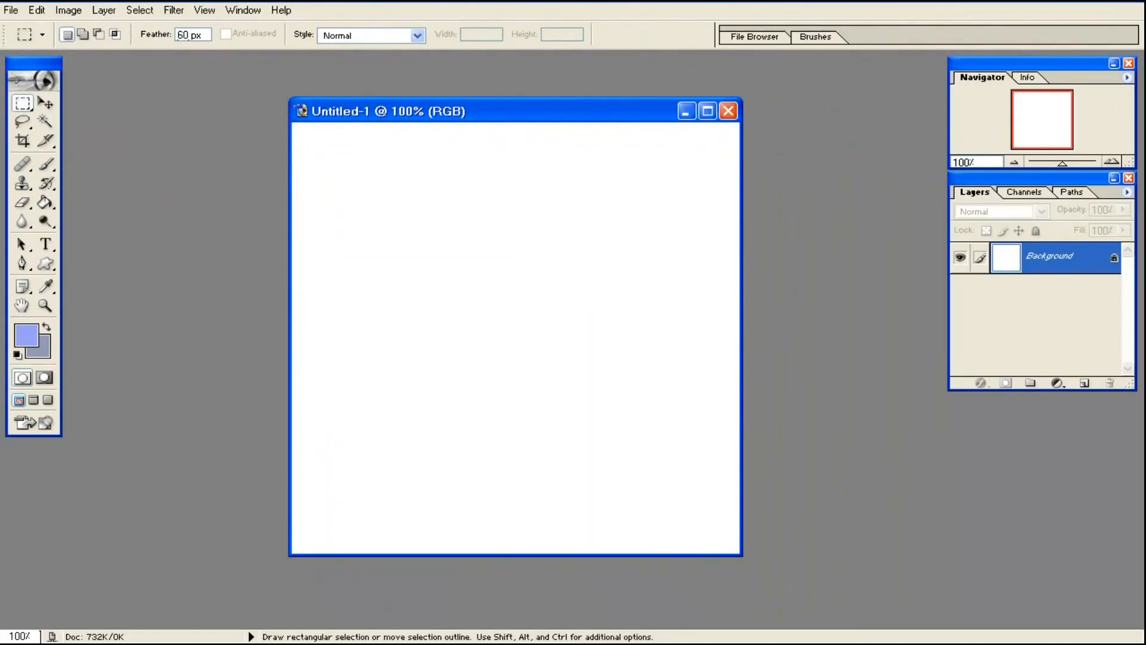
# Fill a feathered rectangular selection mid-canvas with periwinkle blue on a new layer using the Paint Bucket, and clear the selection.
pyautogui.moveTo(595, 404); pyautogui.dragTo(635, 427)
pyautogui.click(1084, 385)
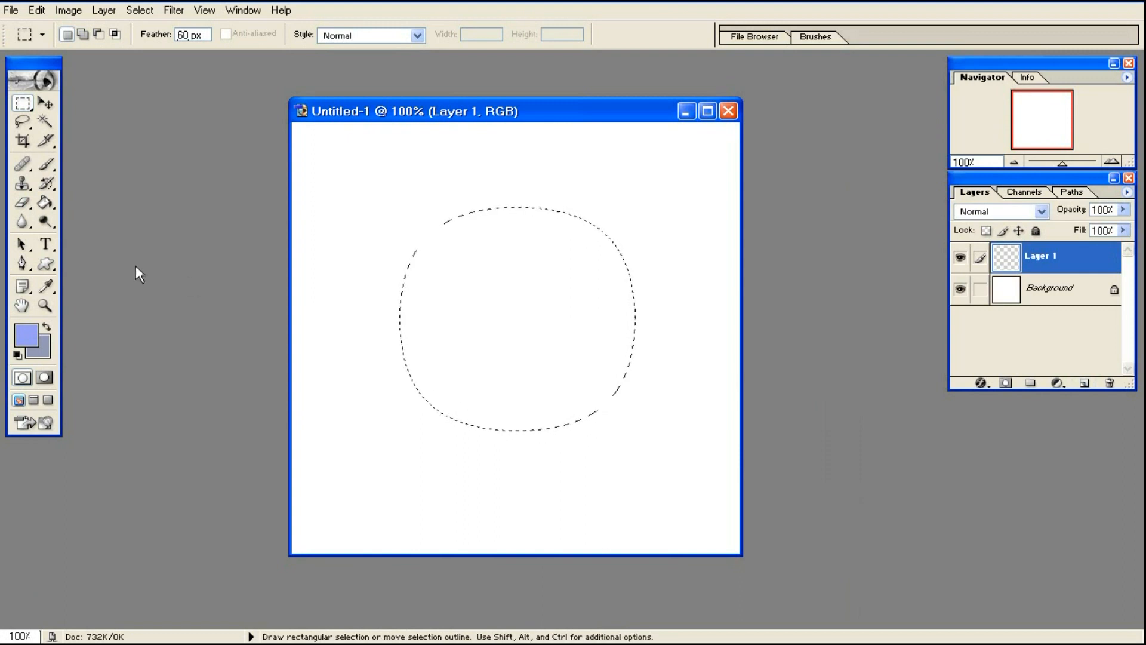
pyautogui.click(49, 204)
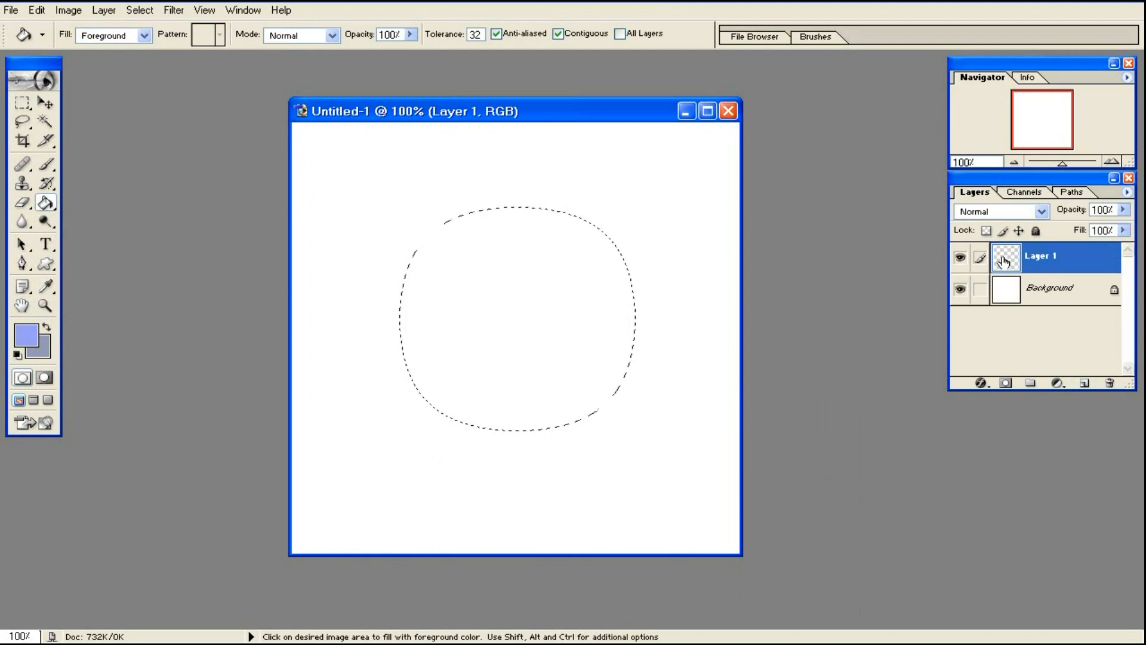
pyautogui.click(530, 311)
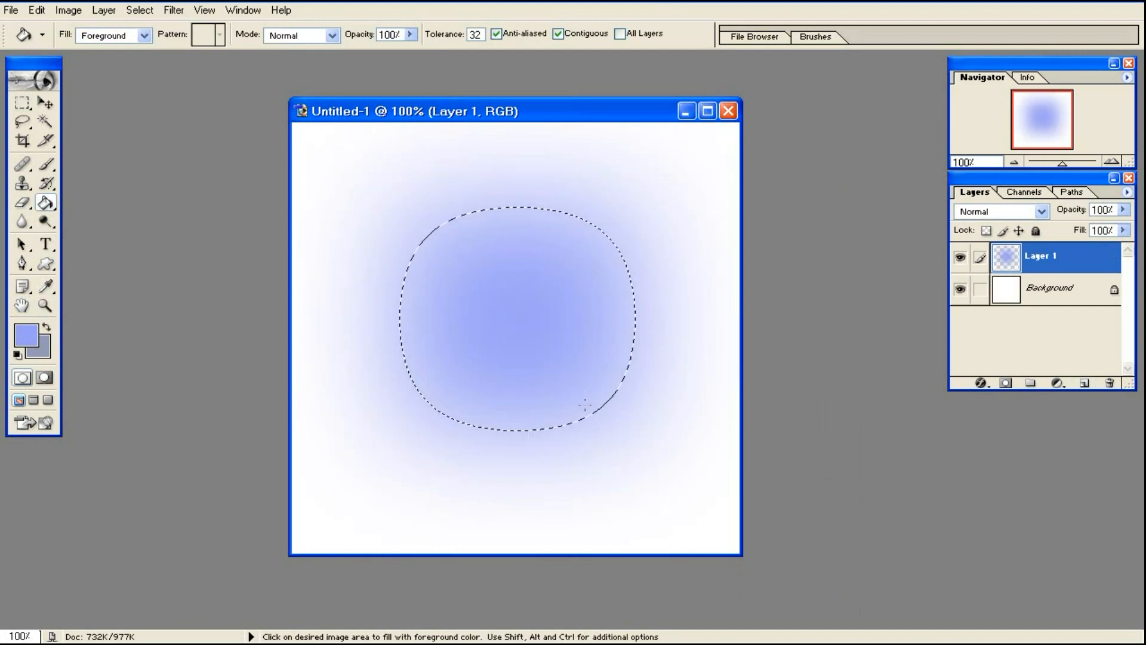
pyautogui.click(23, 103)
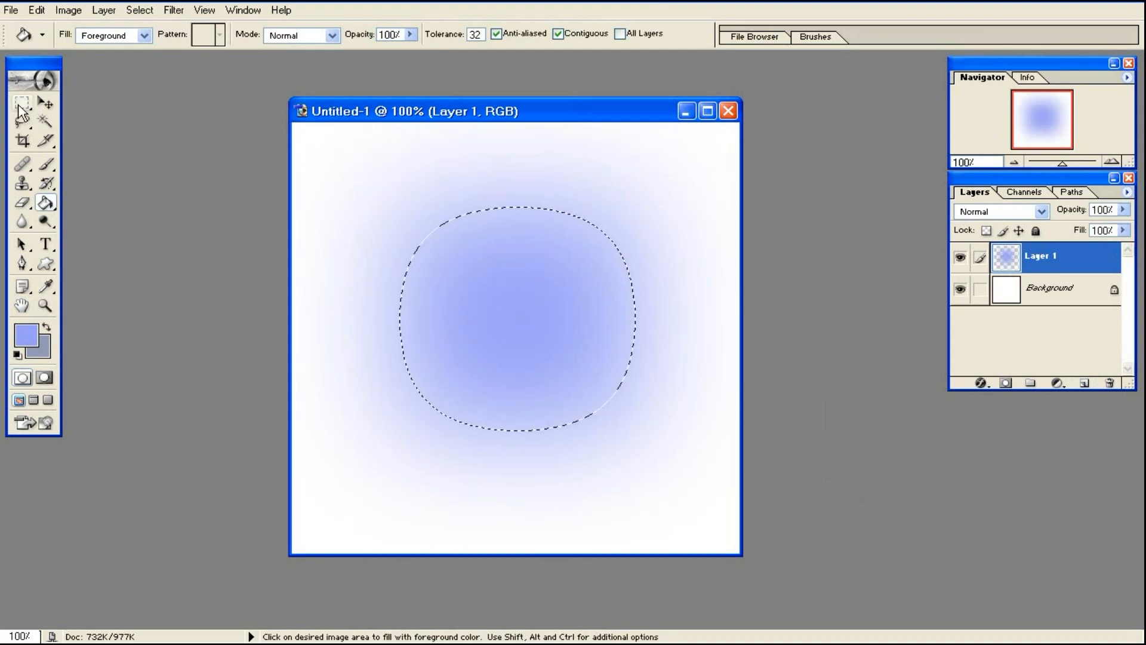
pyautogui.click(333, 172)
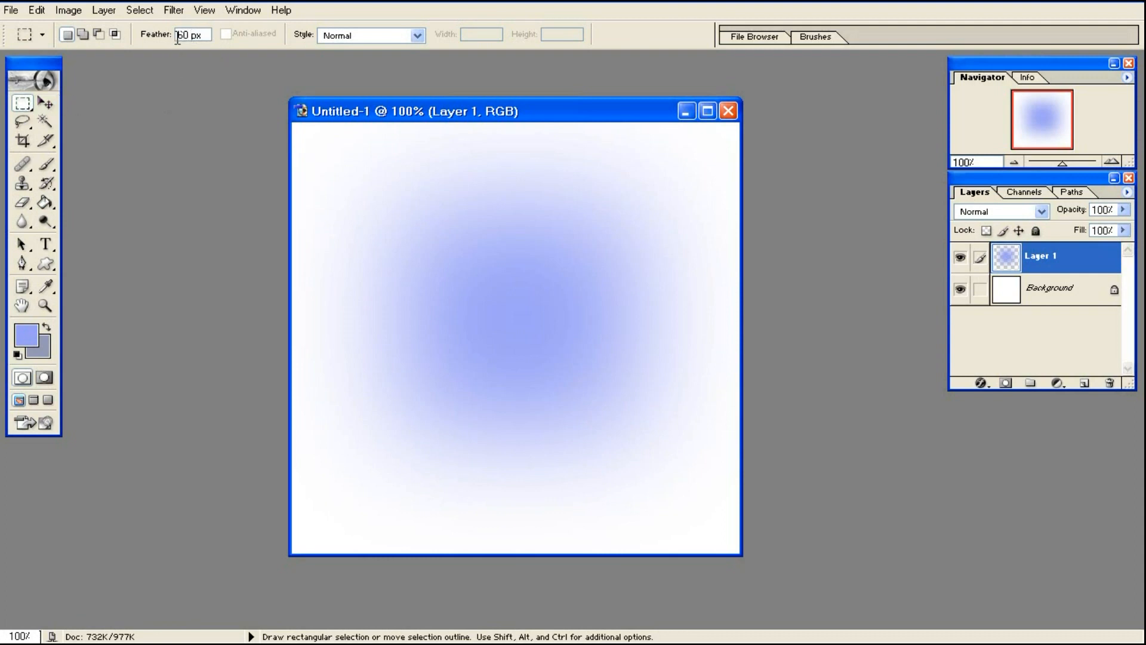
# Set the Rectangular Marquee's feather to 0 px and delete the layer with the soft-edged blue shape.
pyautogui.moveTo(204, 36); pyautogui.dragTo(177, 36)
pyautogui.write('0')
pyautogui.press('Return')
pyautogui.moveTo(1013, 244); pyautogui.dragTo(1109, 383)
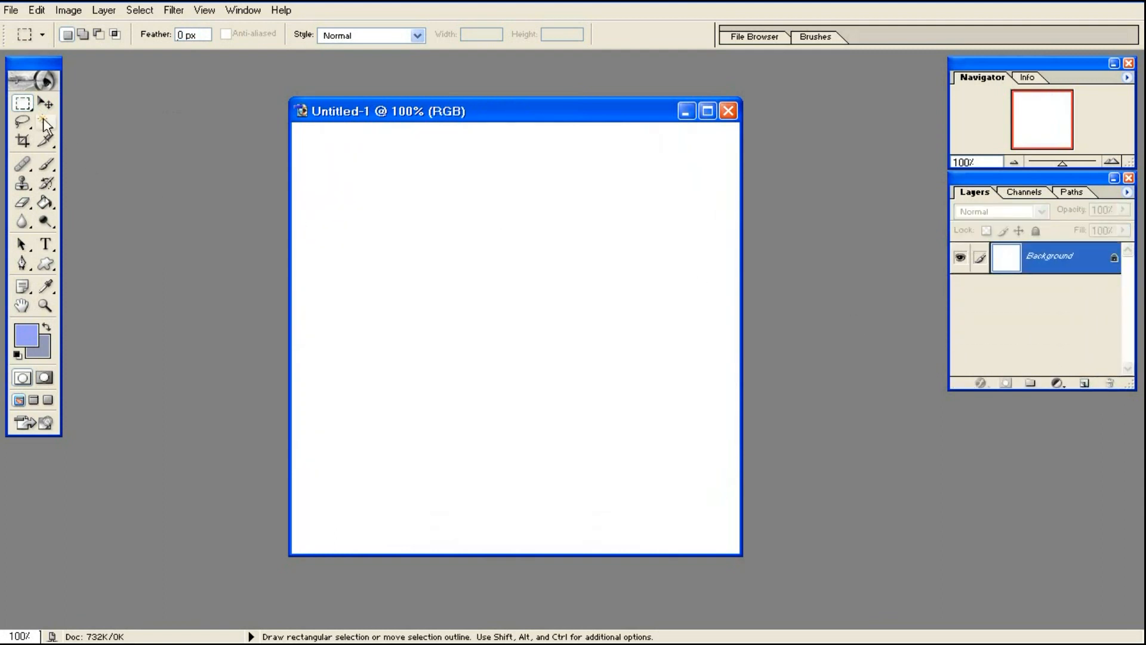
# Draw a circular selection mid-canvas with the Elliptical Marquee and fill it with periwinkle blue on a new layer.
pyautogui.click(22, 103)
pyautogui.click(65, 117)
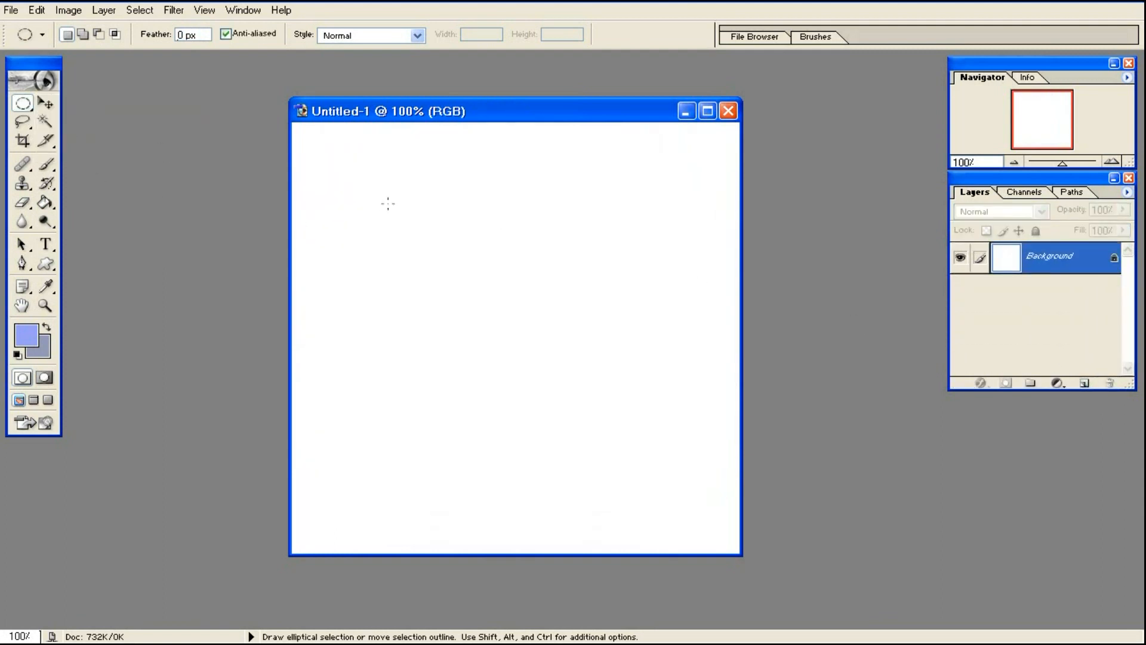
pyautogui.moveTo(409, 213); pyautogui.dragTo(648, 444)
pyautogui.click(1083, 382)
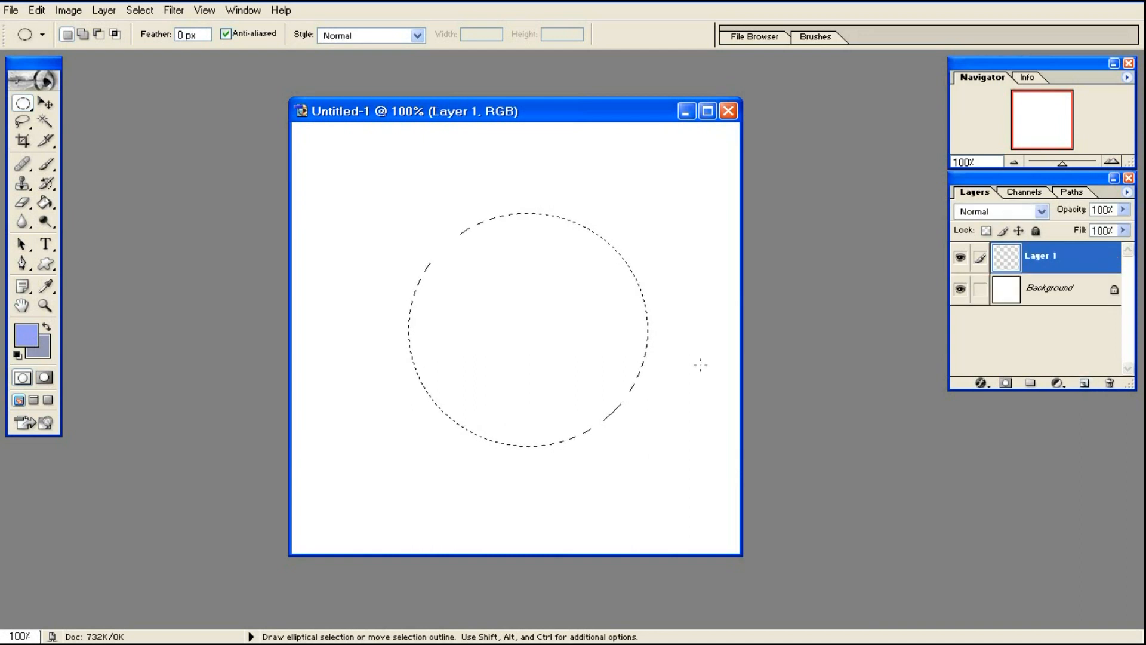
pyautogui.click(45, 203)
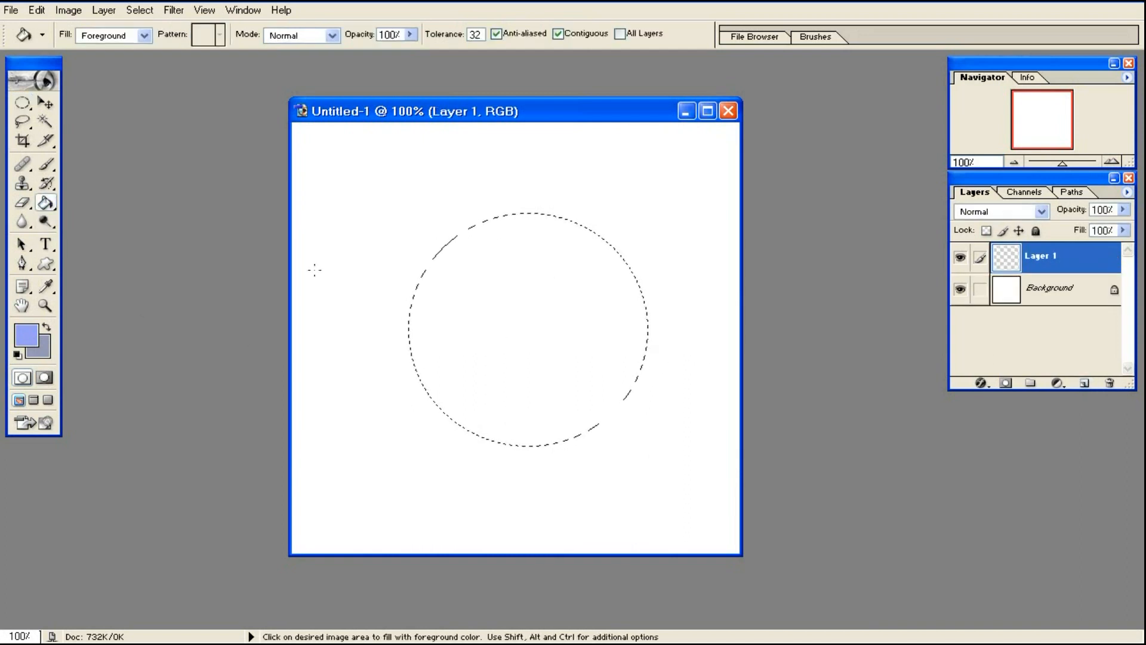
pyautogui.click(513, 297)
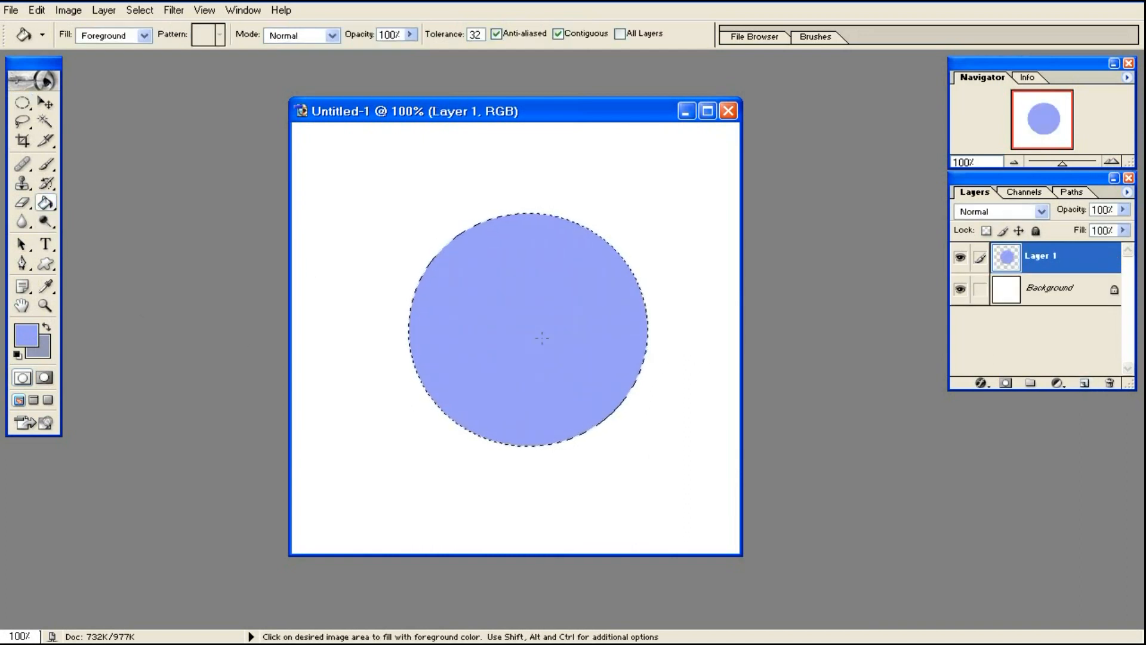
# Clear the circular selection and delete the layer with the blue circle.
pyautogui.click(22, 103)
pyautogui.click(420, 179)
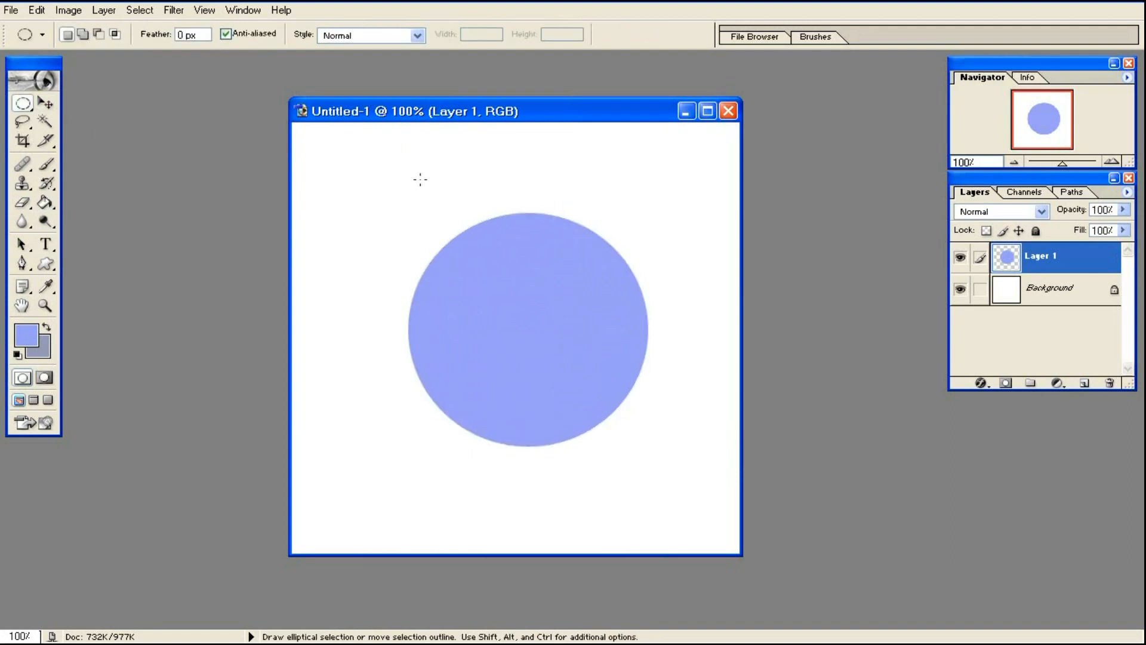
pyautogui.moveTo(1006, 262); pyautogui.dragTo(1107, 378)
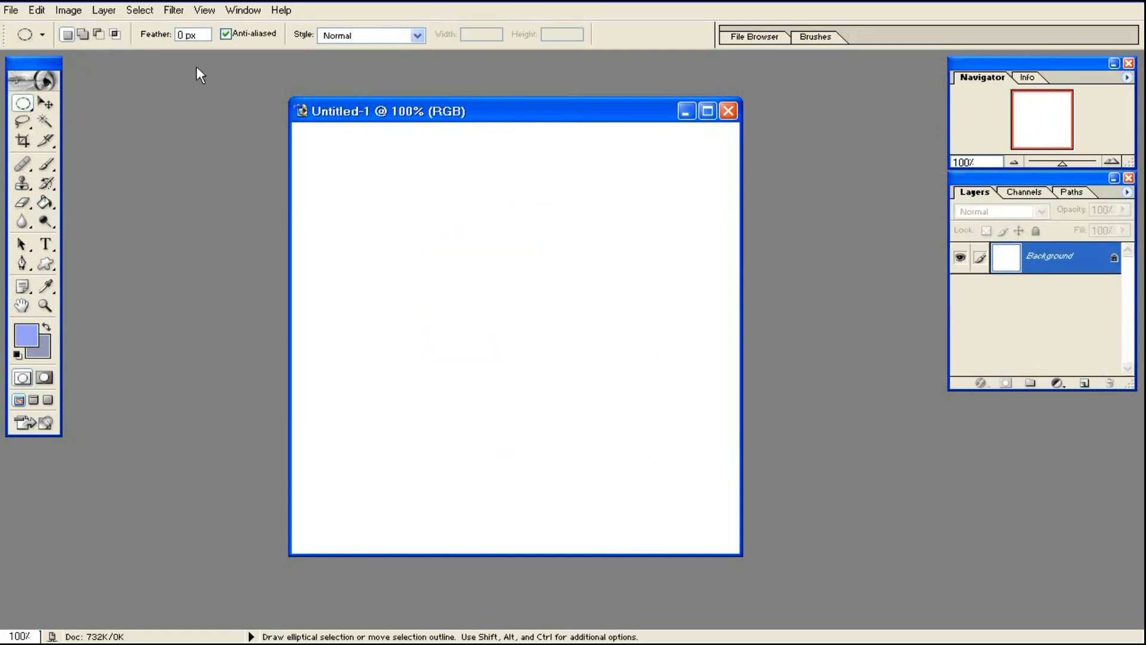
# Set the Elliptical Marquee's feather to 60 px.
pyautogui.click(158, 34)
pyautogui.write('60')
pyautogui.press('Return')
# Draw a feathered circular selection mid-canvas, fill it with periwinkle blue on a new layer, and clear the selection.
pyautogui.moveTo(444, 279); pyautogui.dragTo(659, 458)
pyautogui.click(1085, 383)
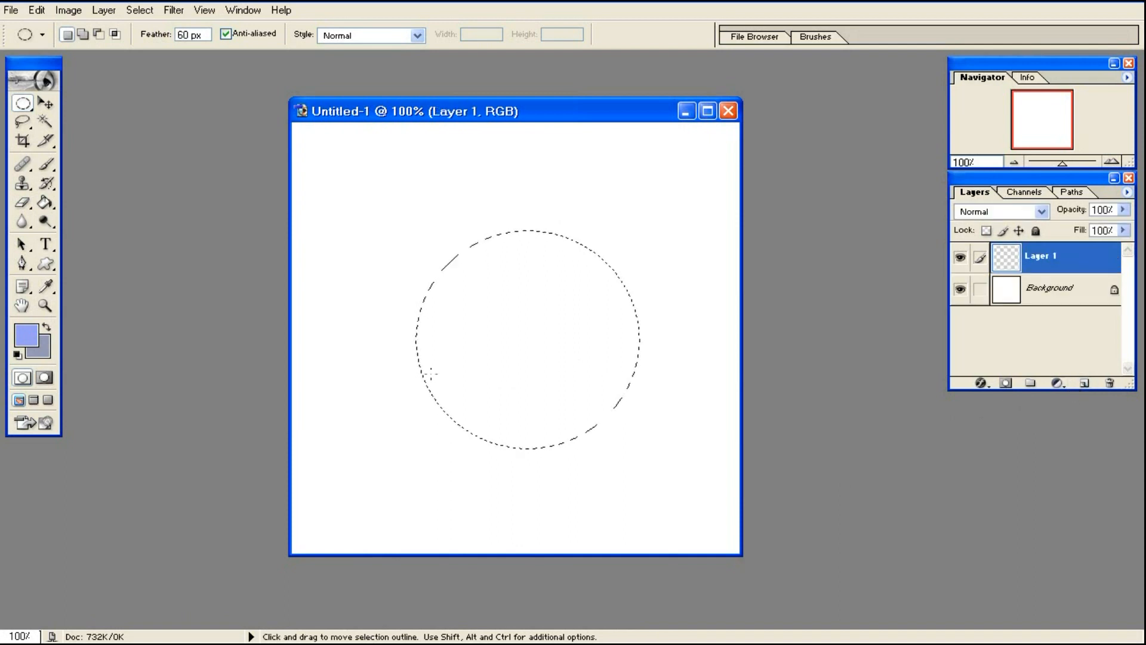
pyautogui.click(47, 204)
pyautogui.click(542, 436)
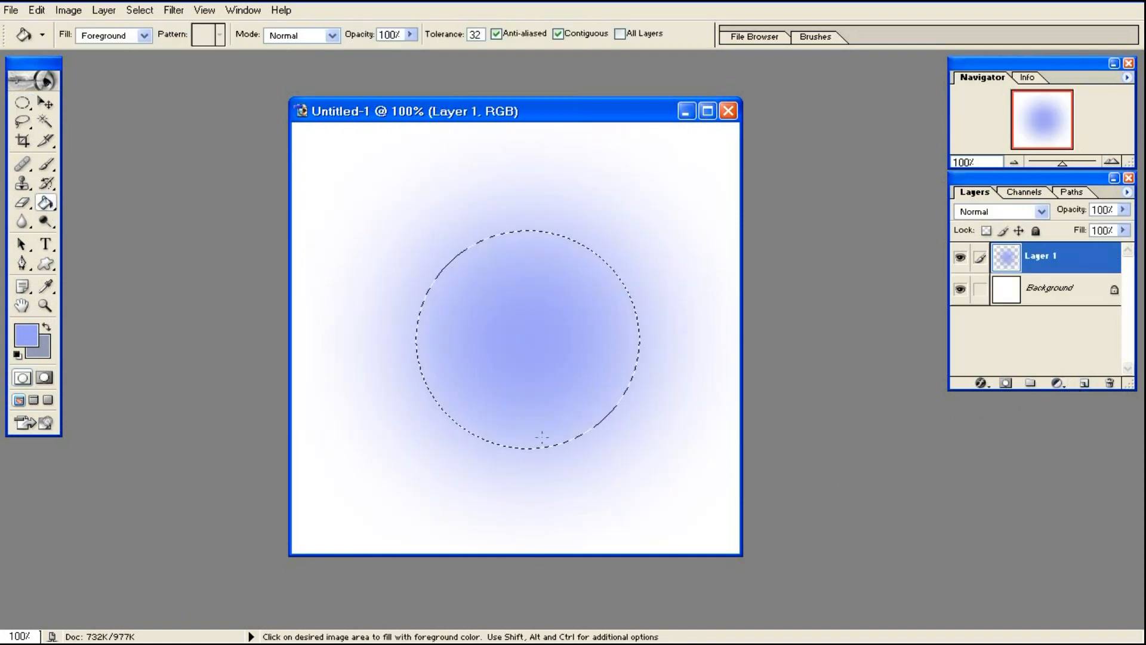
pyautogui.click(23, 104)
pyautogui.click(673, 390)
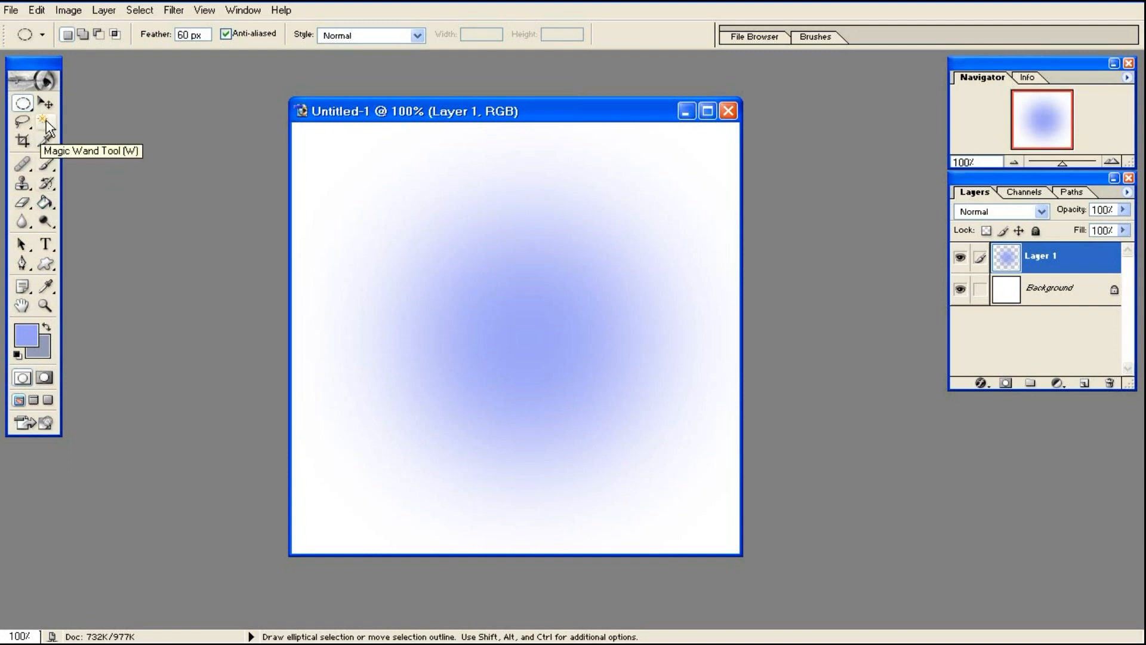
# Activate the Gradient tool and delete the layer with the soft-edged blue circle.
pyautogui.click(46, 203)
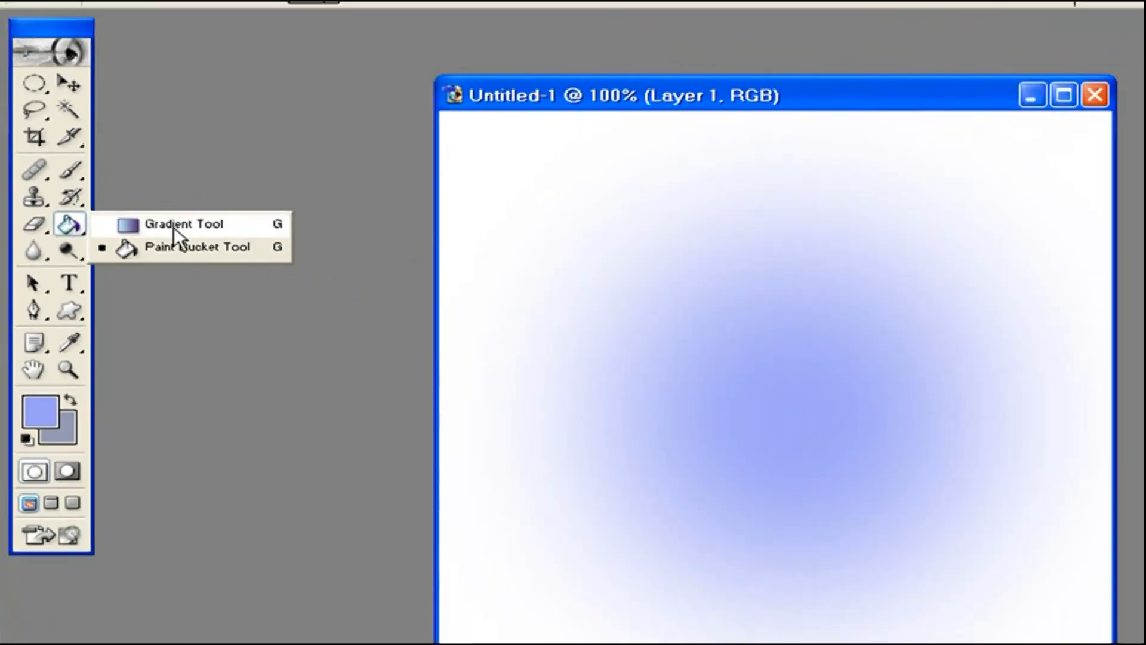
pyautogui.click(179, 225)
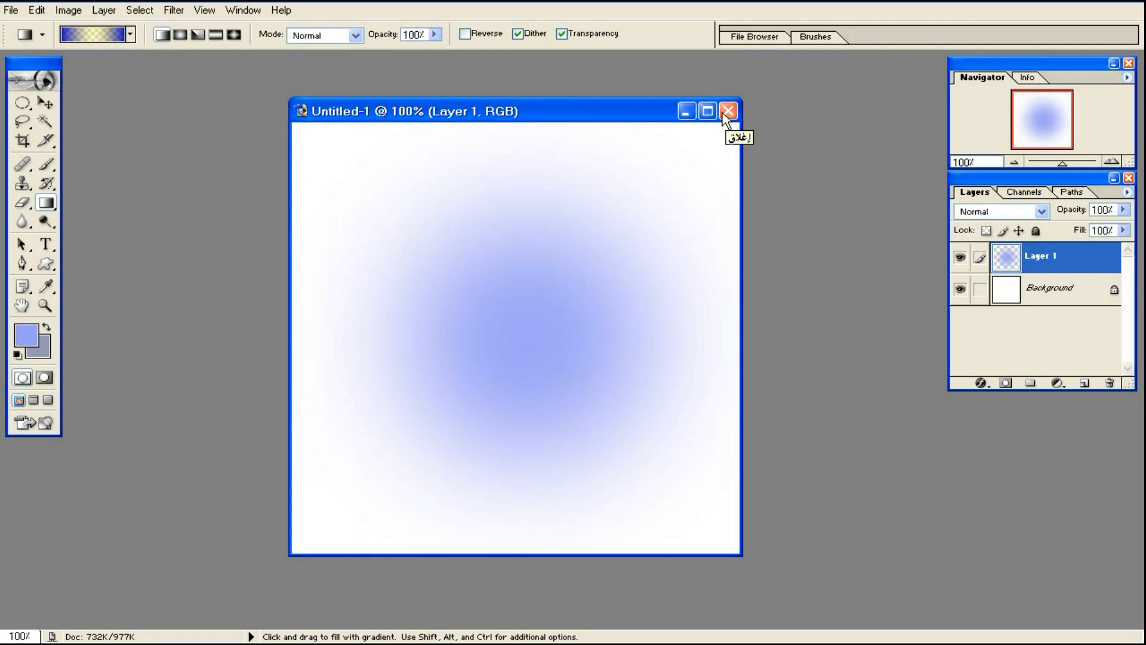
pyautogui.moveTo(1009, 259); pyautogui.dragTo(1109, 382)
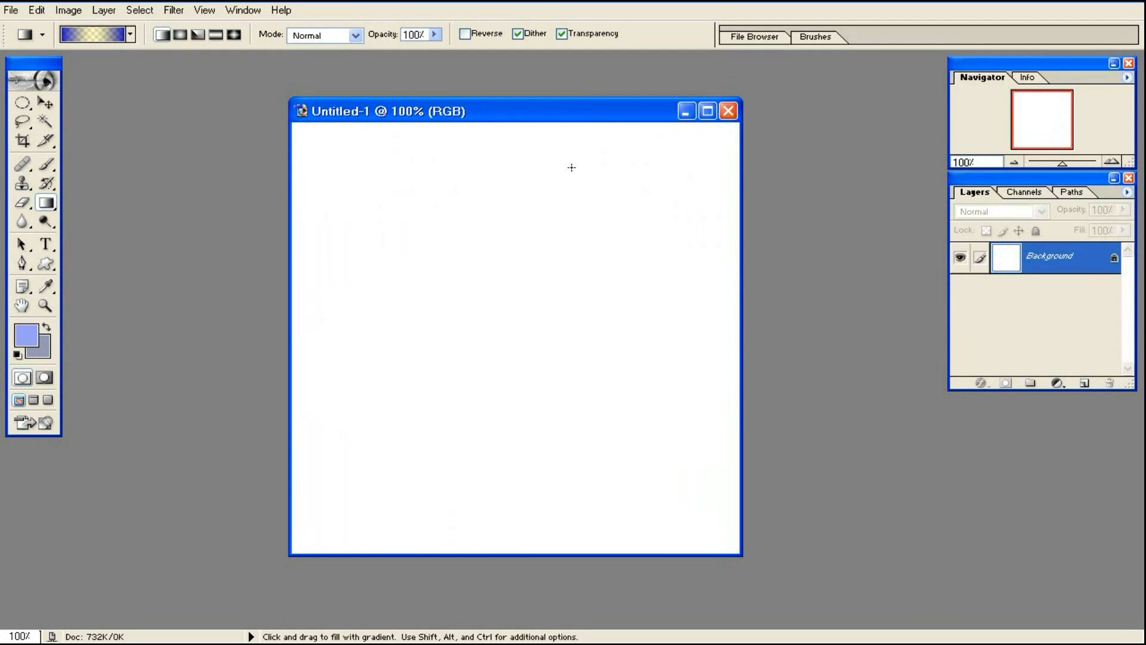
pyautogui.doubleClick(492, 112)
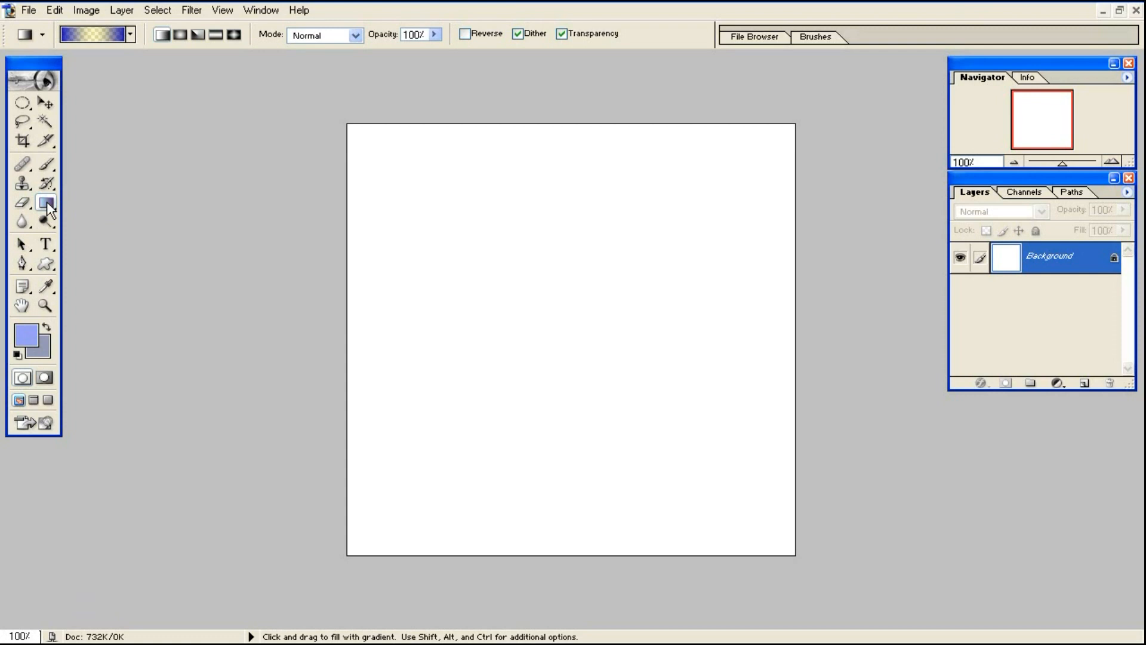
# Set the foreground color to a bright green.
pyautogui.click(32, 343)
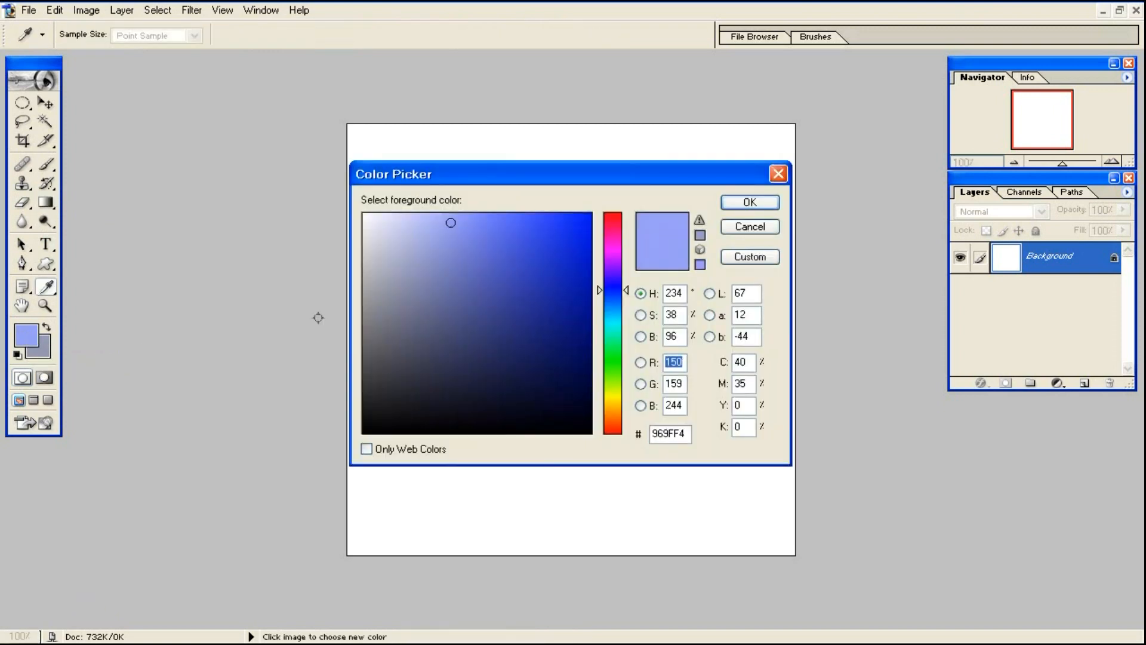
pyautogui.click(609, 348)
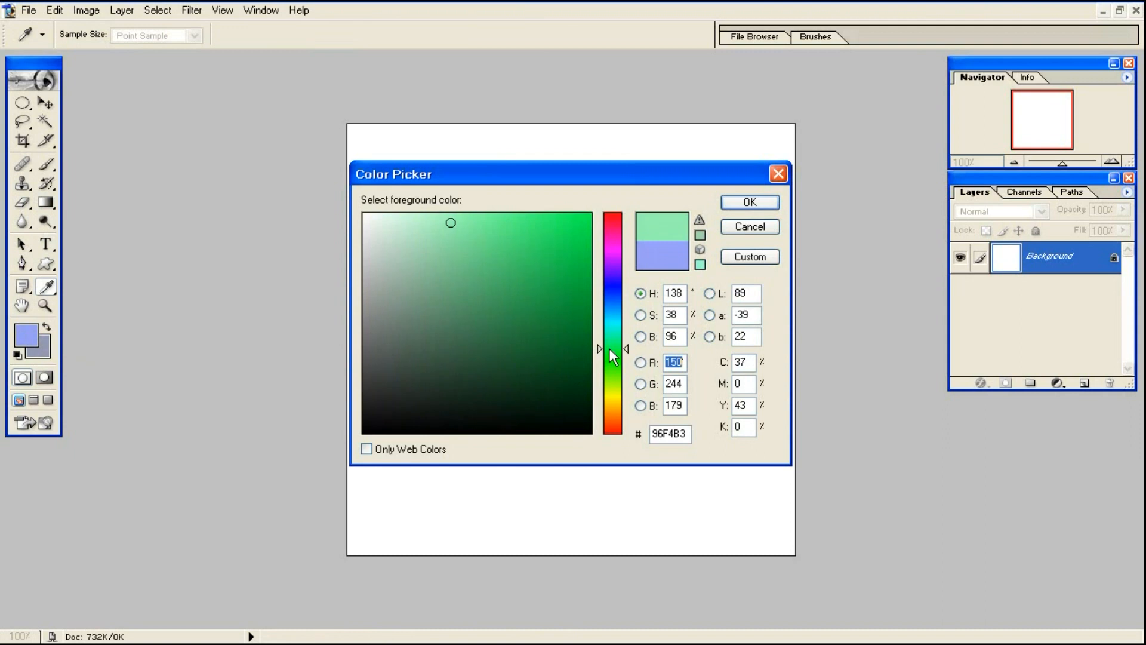
pyautogui.click(522, 225)
pyautogui.click(743, 203)
pyautogui.press('g')
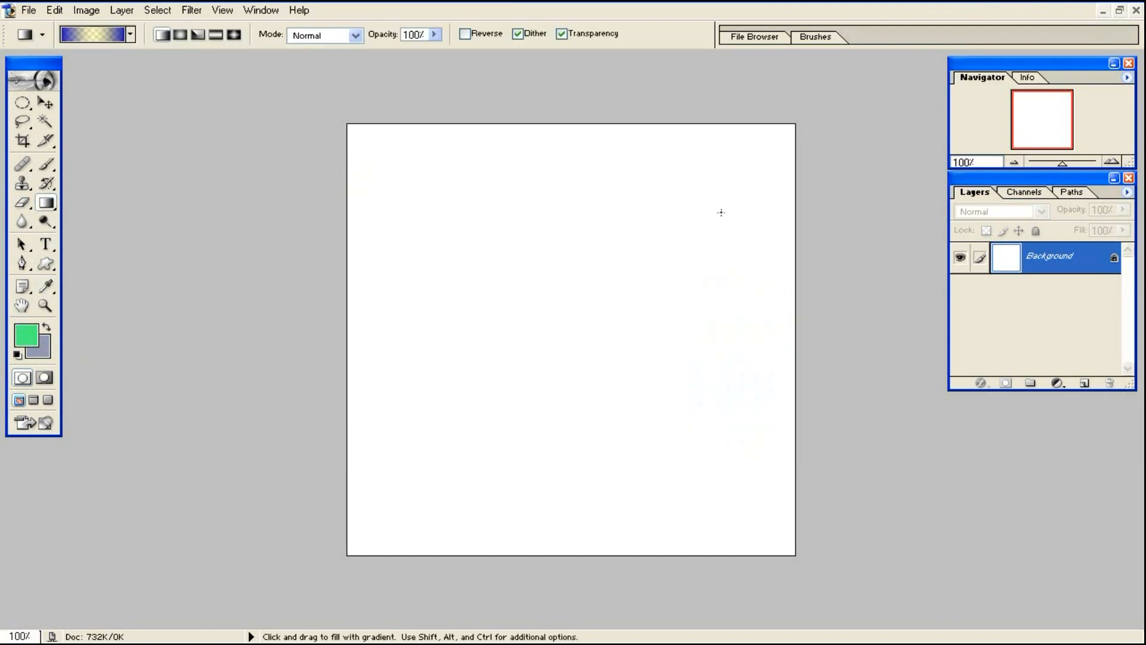
# Set the background color to light periwinkle blue, hex 93A2EB.
pyautogui.click(42, 351)
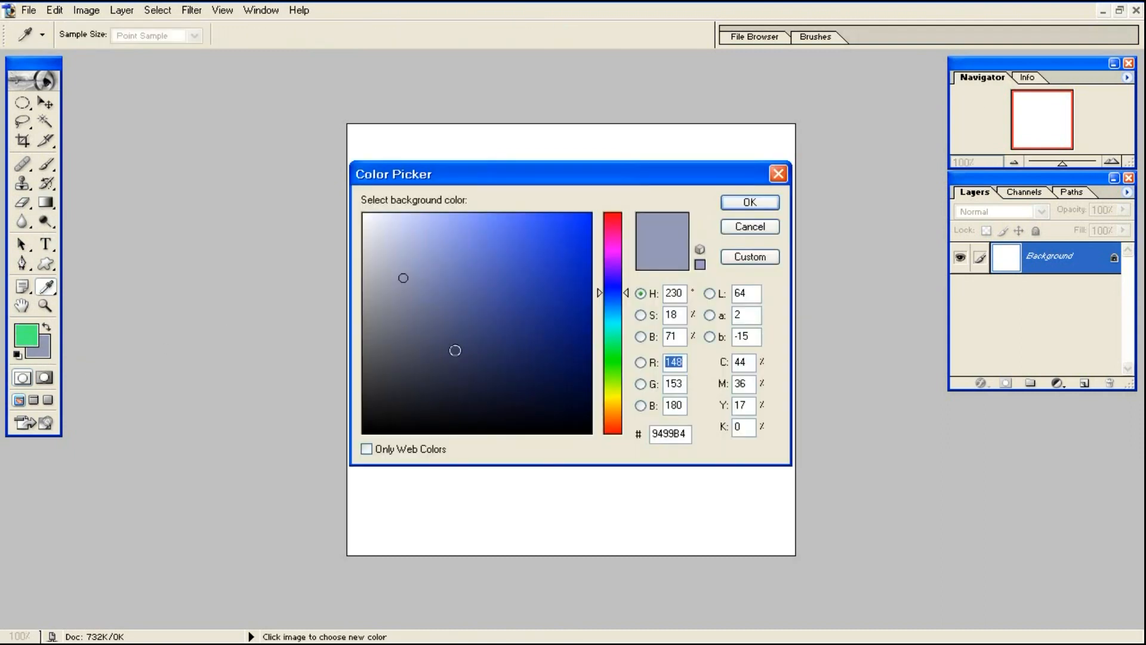
pyautogui.moveTo(507, 281)
pyautogui.mouseDown()
pyautogui.moveTo(442, 253)
pyautogui.moveTo(448, 230)
pyautogui.mouseUp()
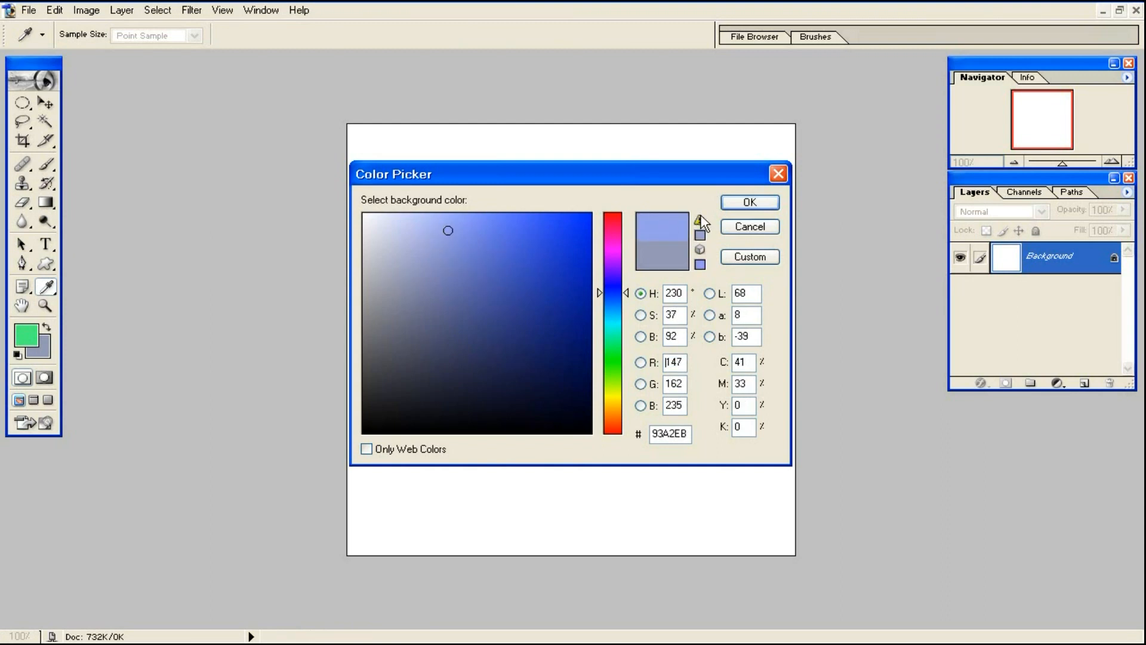
pyautogui.click(739, 201)
pyautogui.press('g')
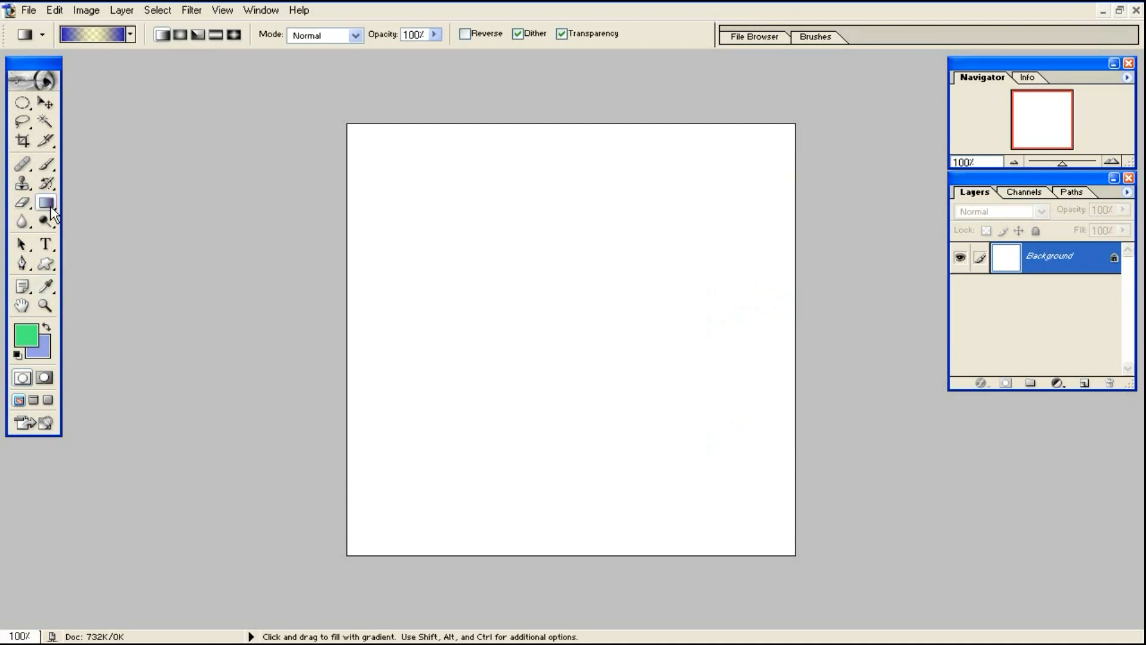
# Fill the background with a linear foreground-to-background gradient running diagonally from the canvas's upper-left corner to its lower-right corner.
pyautogui.click(131, 36)
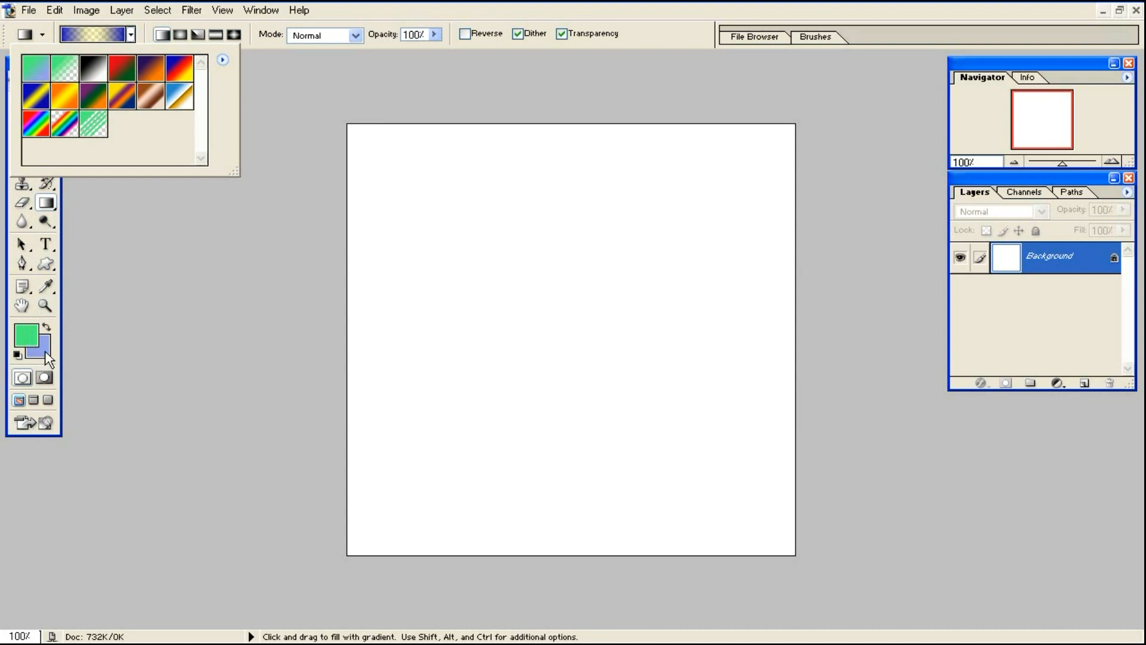
pyautogui.click(37, 74)
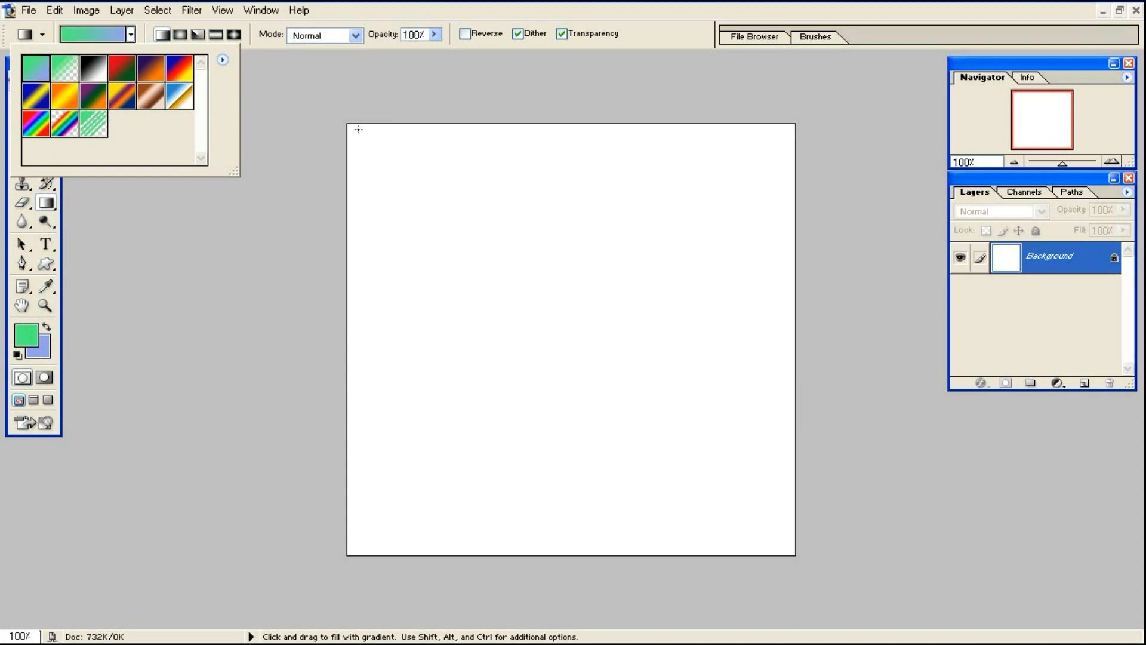
pyautogui.click(162, 35)
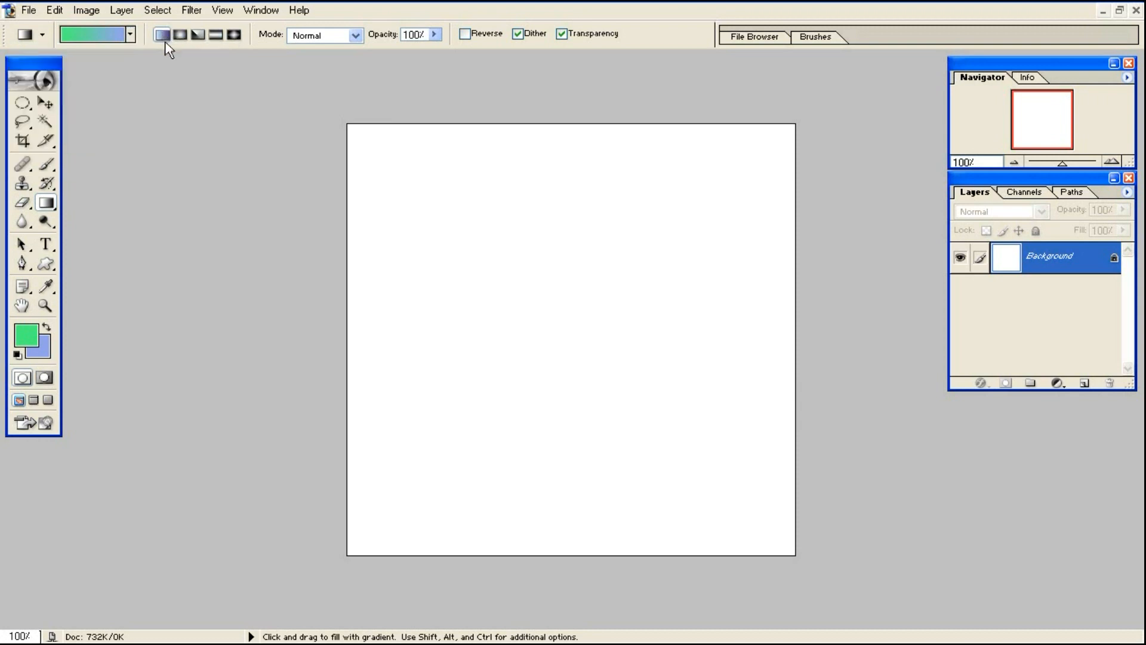
pyautogui.moveTo(348, 126); pyautogui.dragTo(795, 556)
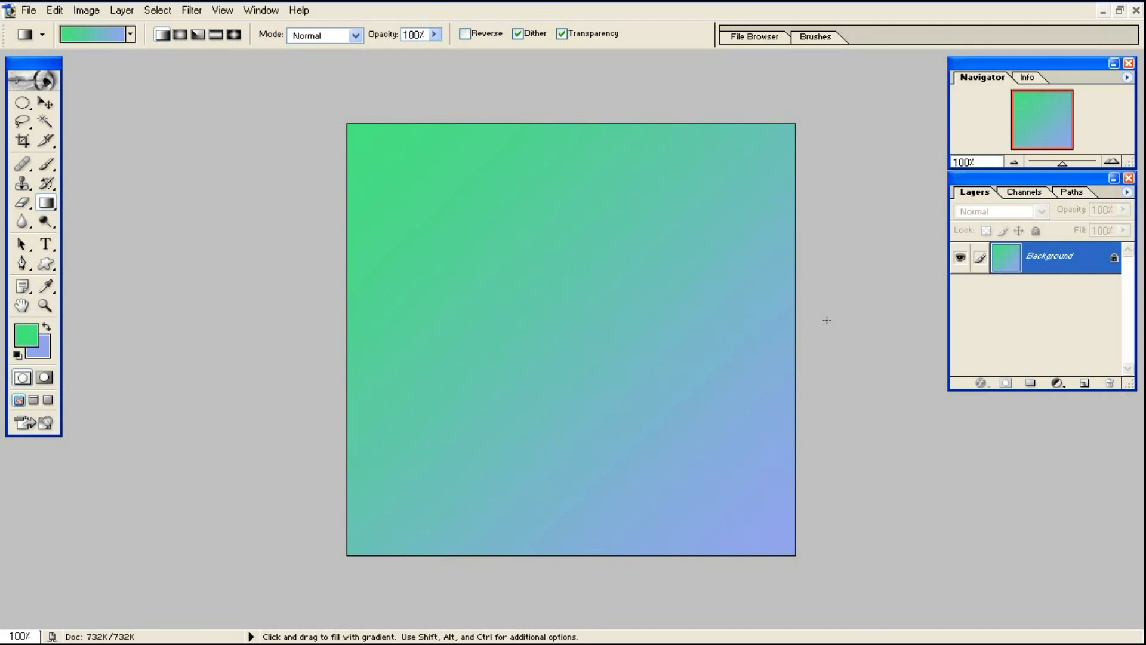
# Close the gradient image without saving and create a white 10 x 10 cm RGB document at 50 pixels/cm.
pyautogui.click(1119, 10)
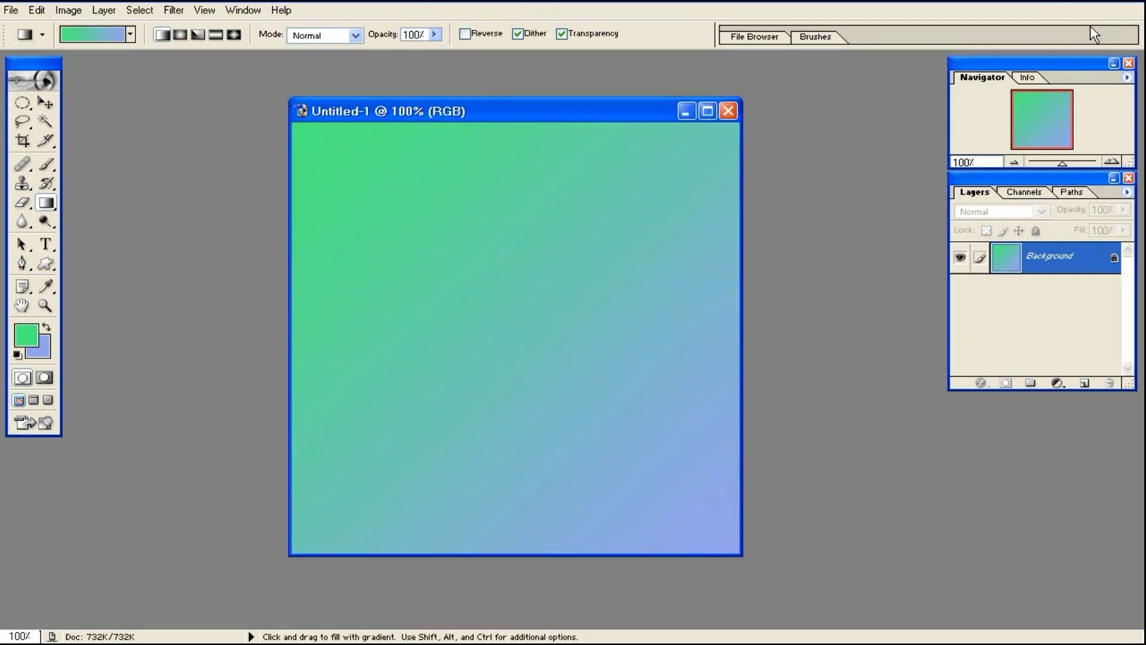
pyautogui.click(729, 115)
pyautogui.click(573, 250)
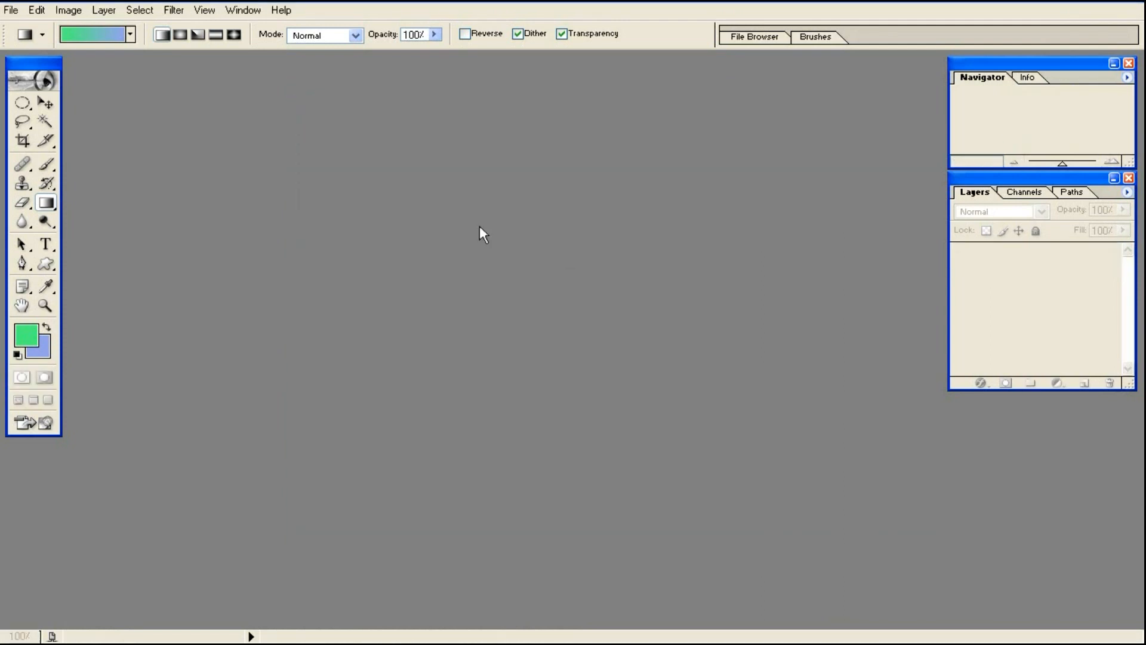
pyautogui.click(11, 10)
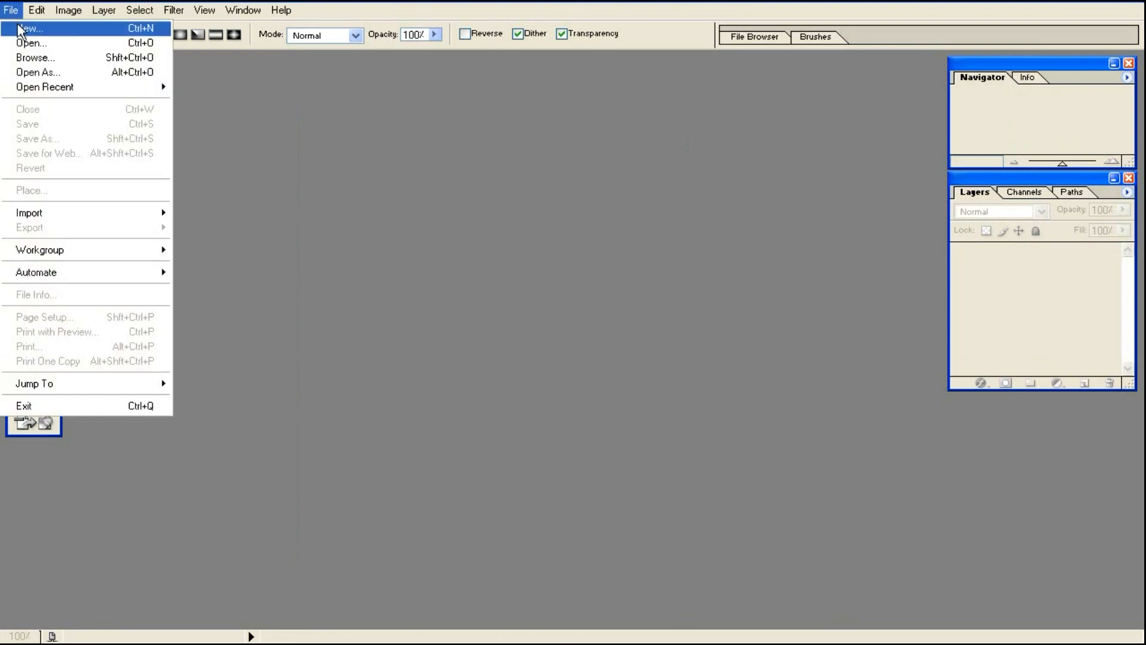
pyautogui.click(24, 29)
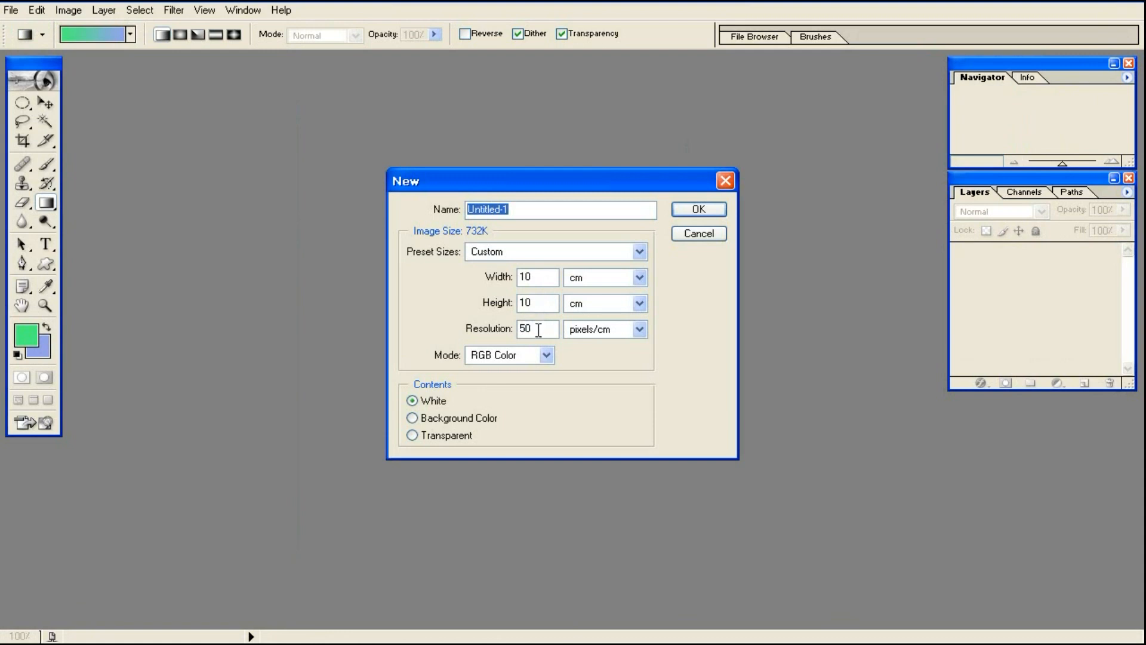
pyautogui.click(702, 210)
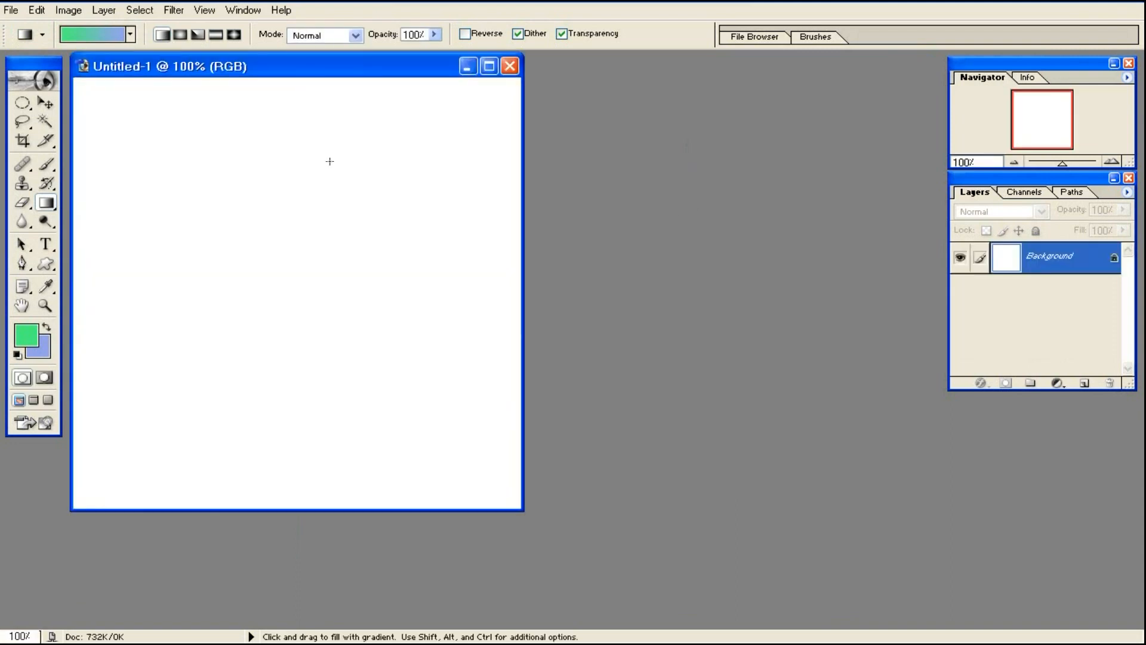
pyautogui.moveTo(130, 65); pyautogui.dragTo(351, 105)
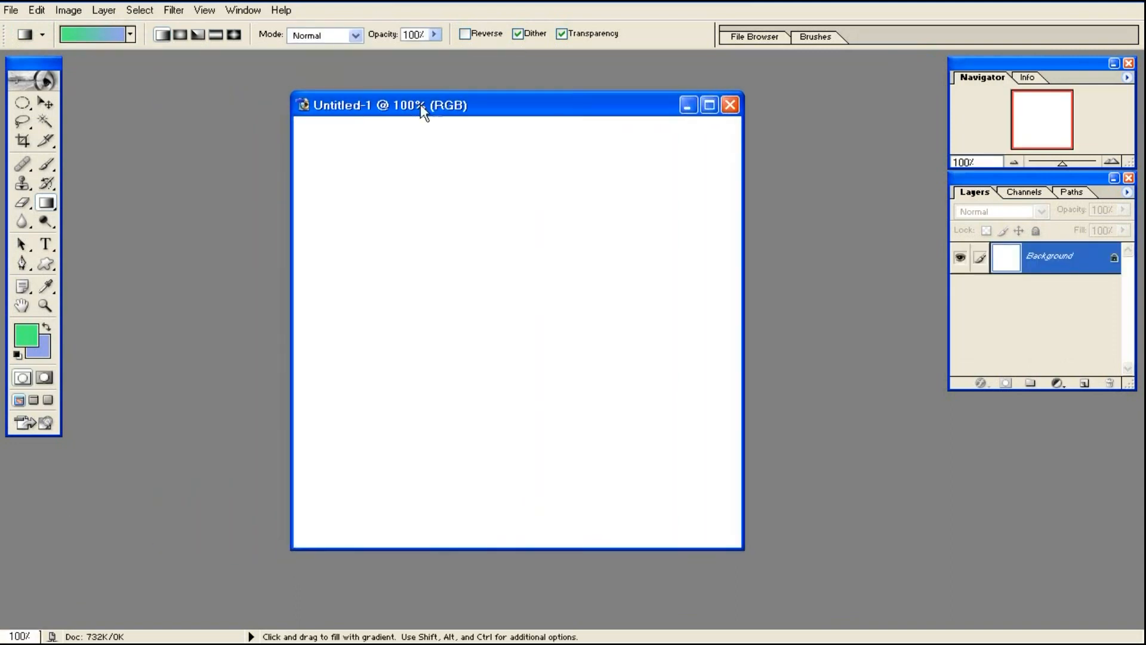
pyautogui.doubleClick(488, 104)
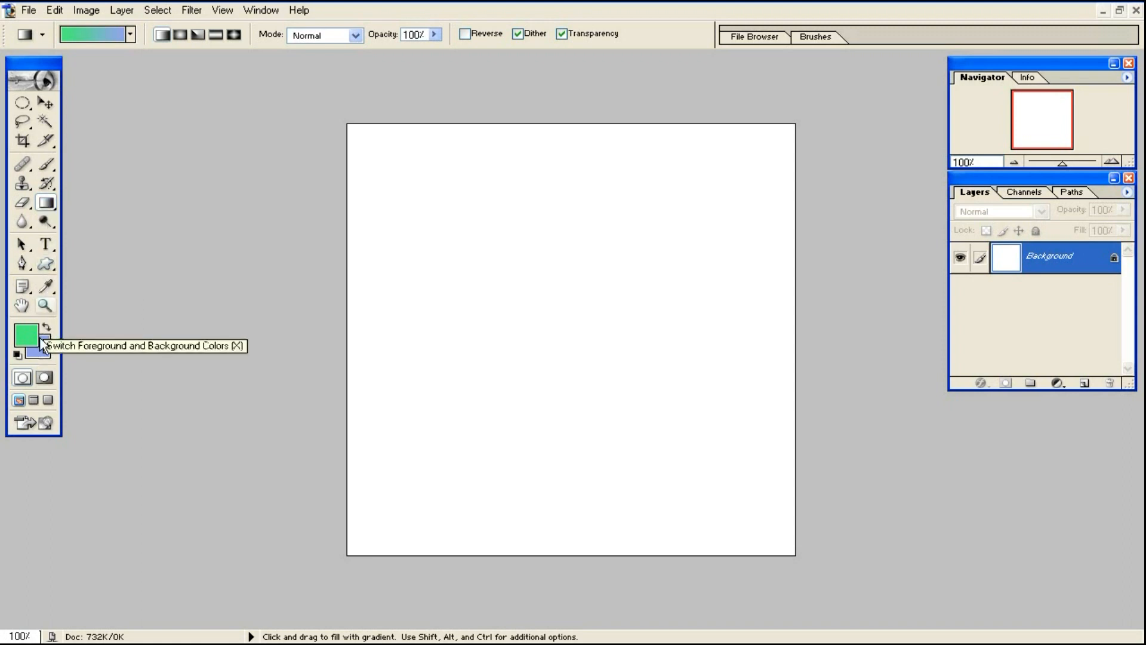
# Fill a new layer with a green-to-blue radial gradient centred in the canvas's upper-left area.
pyautogui.click(130, 34)
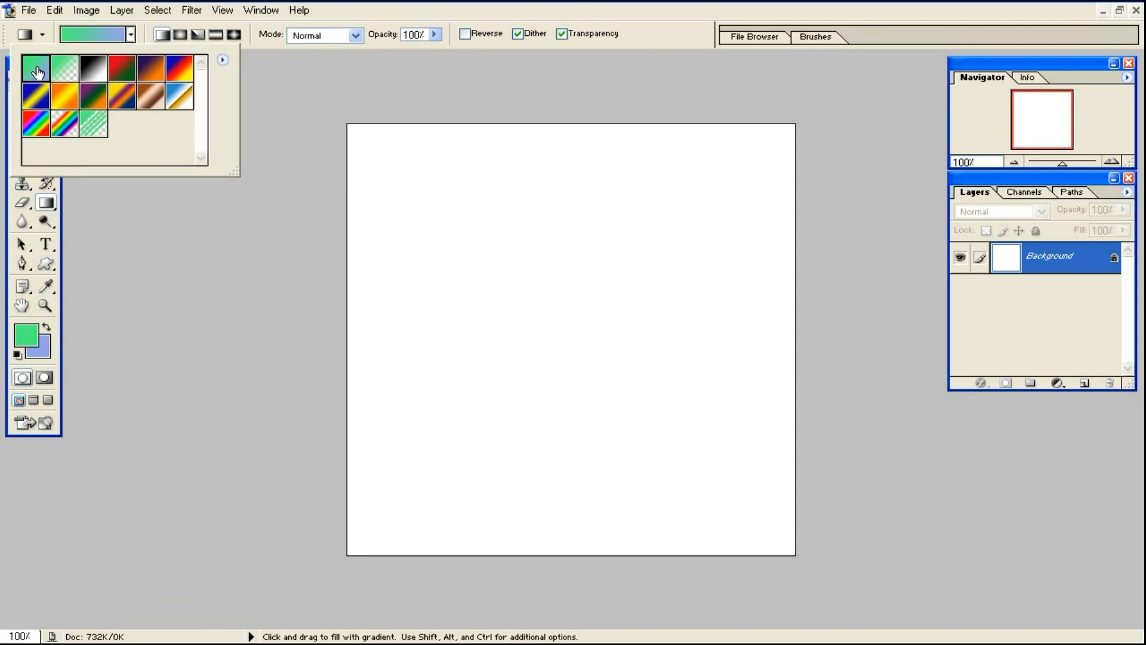
pyautogui.click(180, 35)
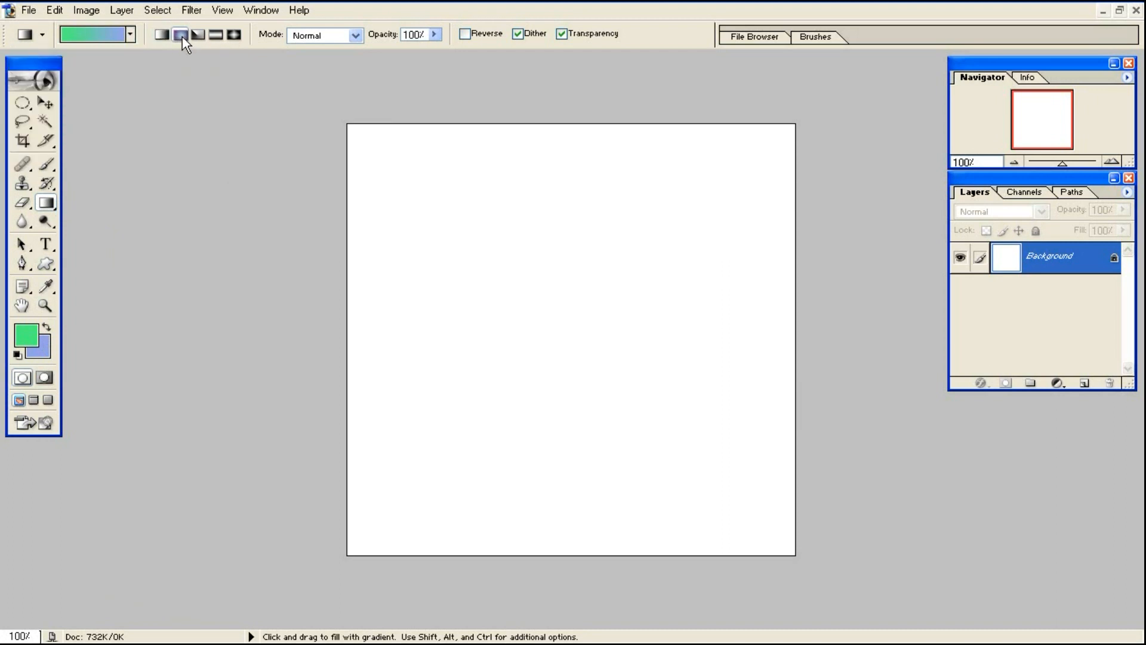
pyautogui.click(1084, 383)
pyautogui.moveTo(510, 258); pyautogui.dragTo(637, 402)
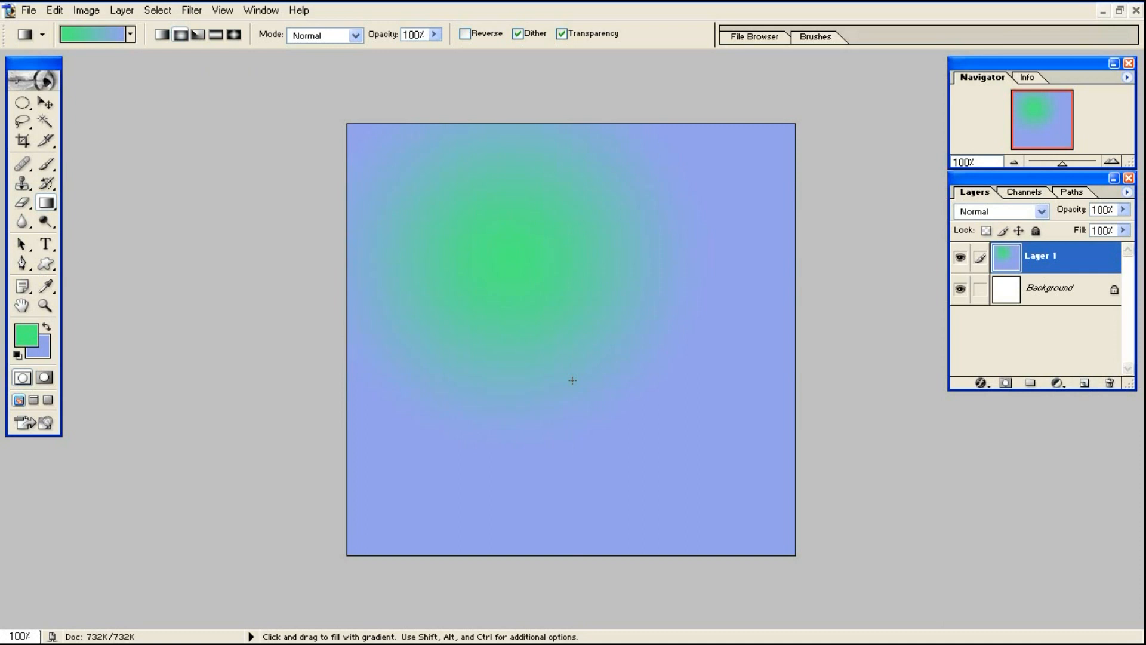
# Replace the radial gradient layer with a new layer filled with an angle gradient drawn diagonally from the canvas's upper-left area.
pyautogui.moveTo(1022, 263); pyautogui.dragTo(1108, 383)
pyautogui.click(1084, 383)
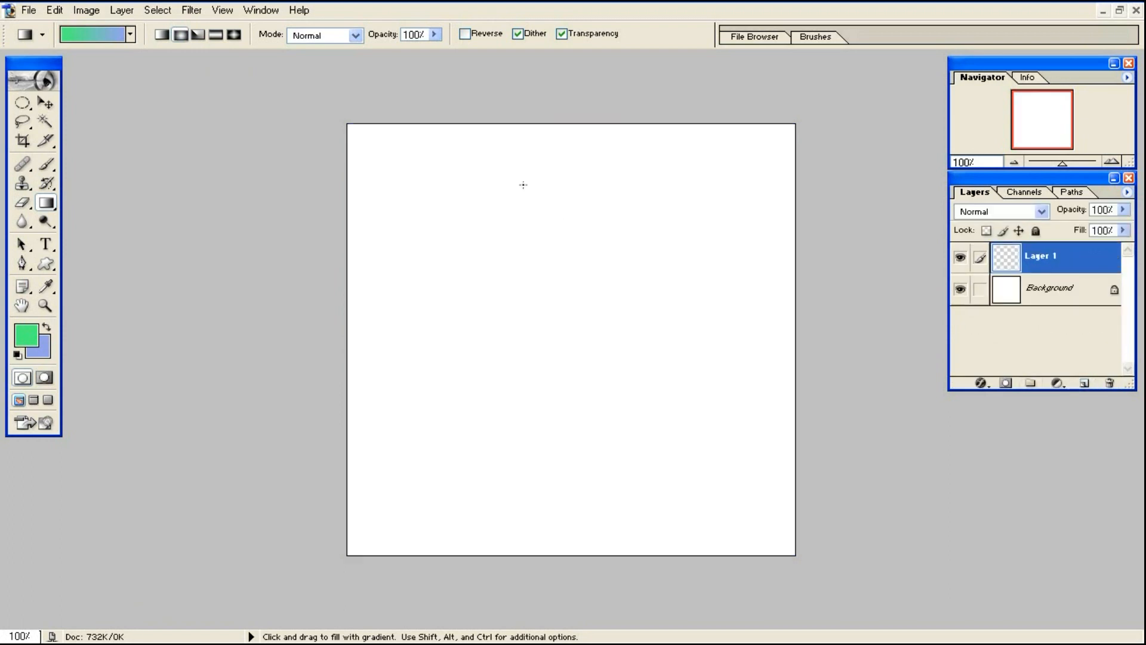
pyautogui.click(198, 35)
pyautogui.moveTo(485, 222); pyautogui.dragTo(626, 401)
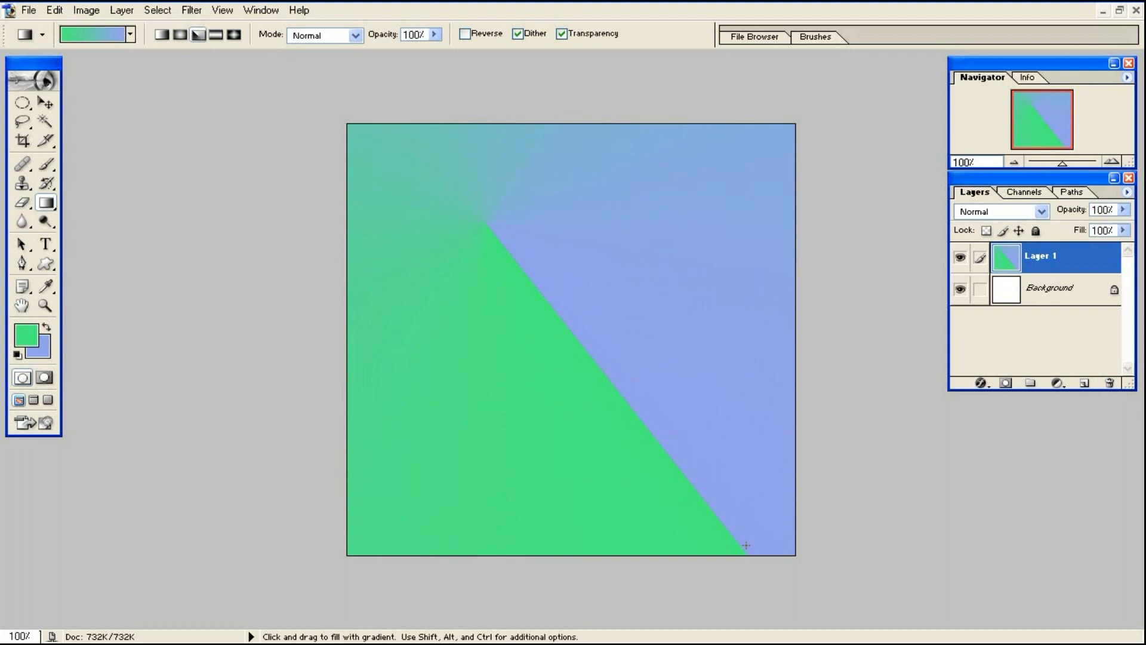
# Replace the angle gradient layer with a new layer filled with a reflected gradient drawn horizontally, forming a vertical green band.
pyautogui.moveTo(1026, 262); pyautogui.dragTo(1106, 383)
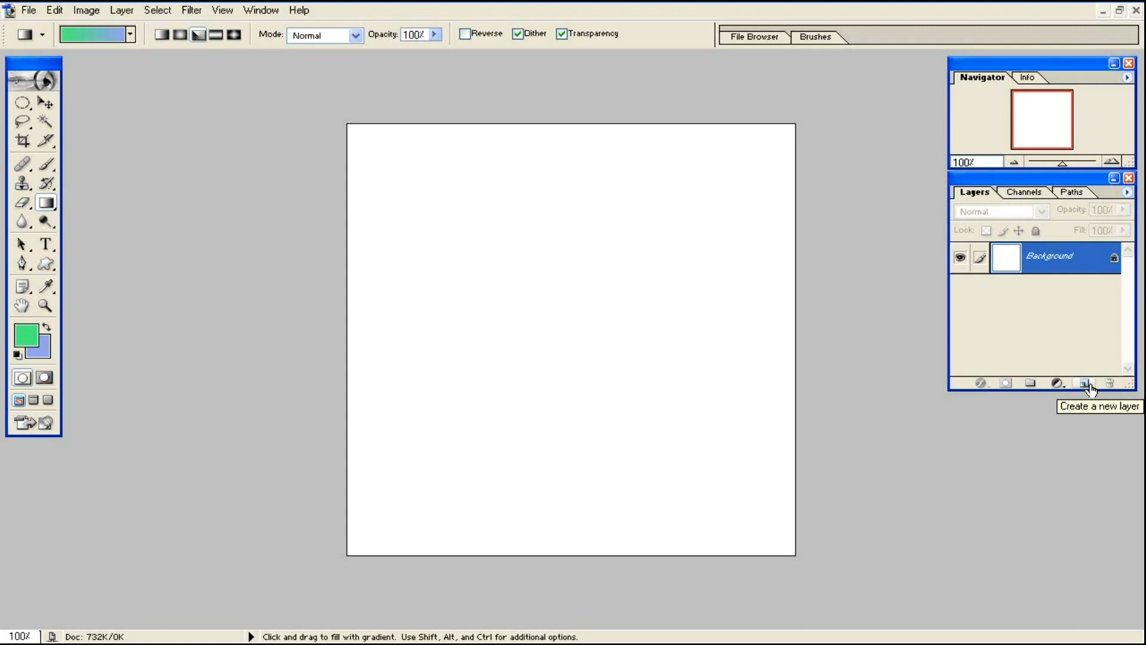
pyautogui.click(1083, 384)
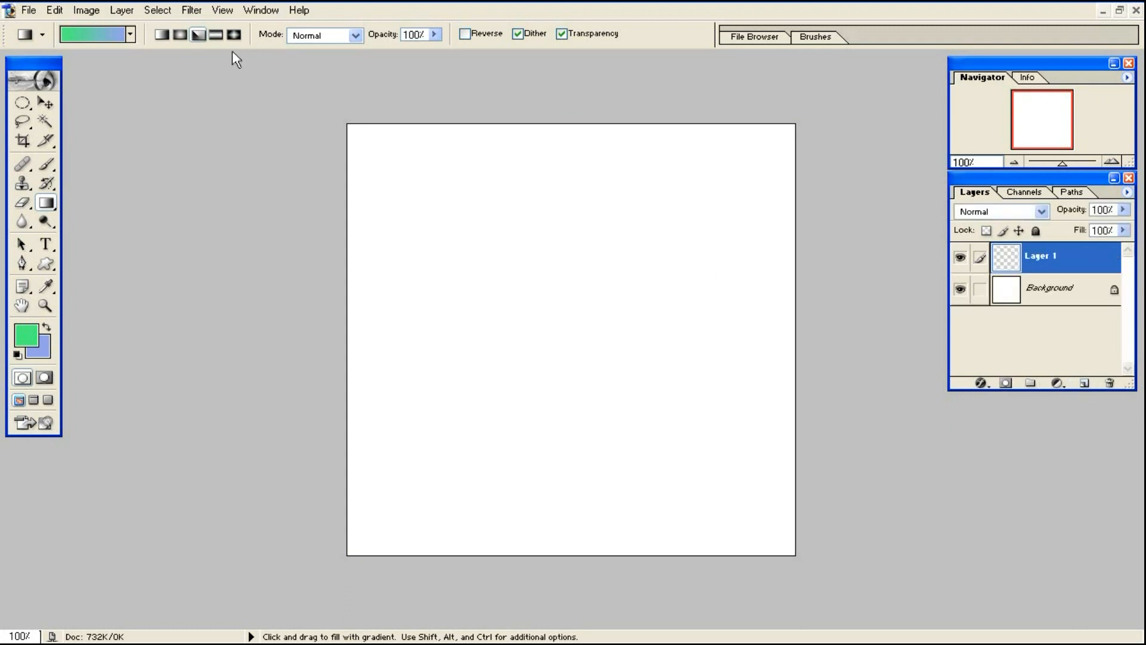
pyautogui.moveTo(479, 301); pyautogui.dragTo(642, 301)
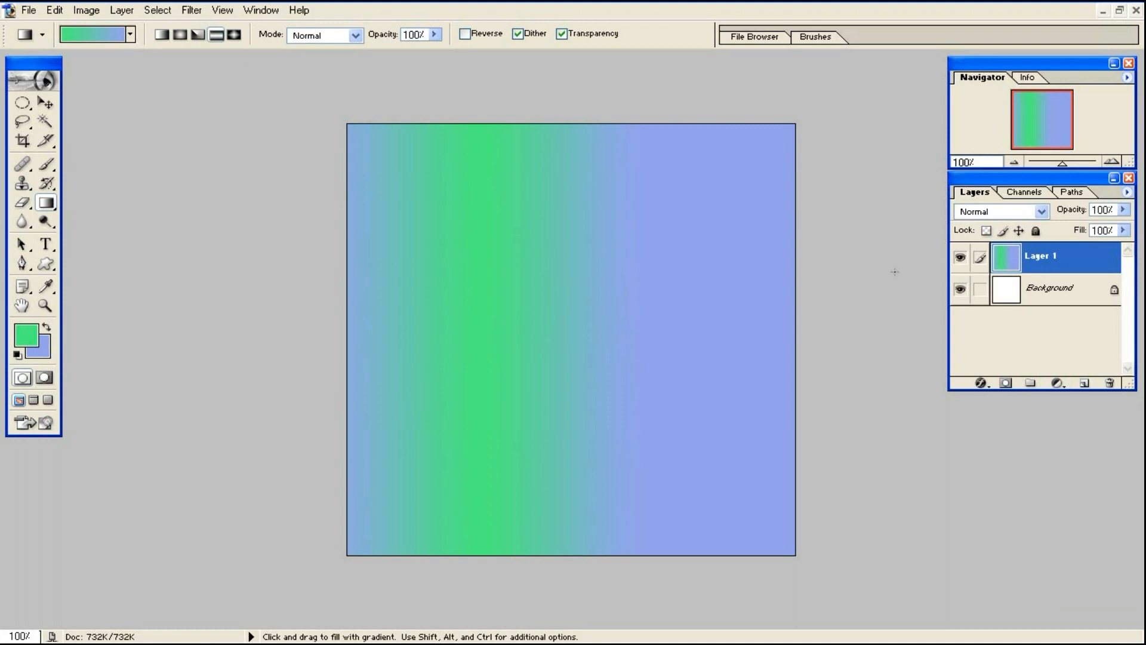
# Replace the reflected gradient layer with a new layer filled with a green-to-blue diamond gradient drawn diagonally from above mid-canvas.
pyautogui.moveTo(1008, 263); pyautogui.dragTo(1107, 379)
pyautogui.click(1084, 382)
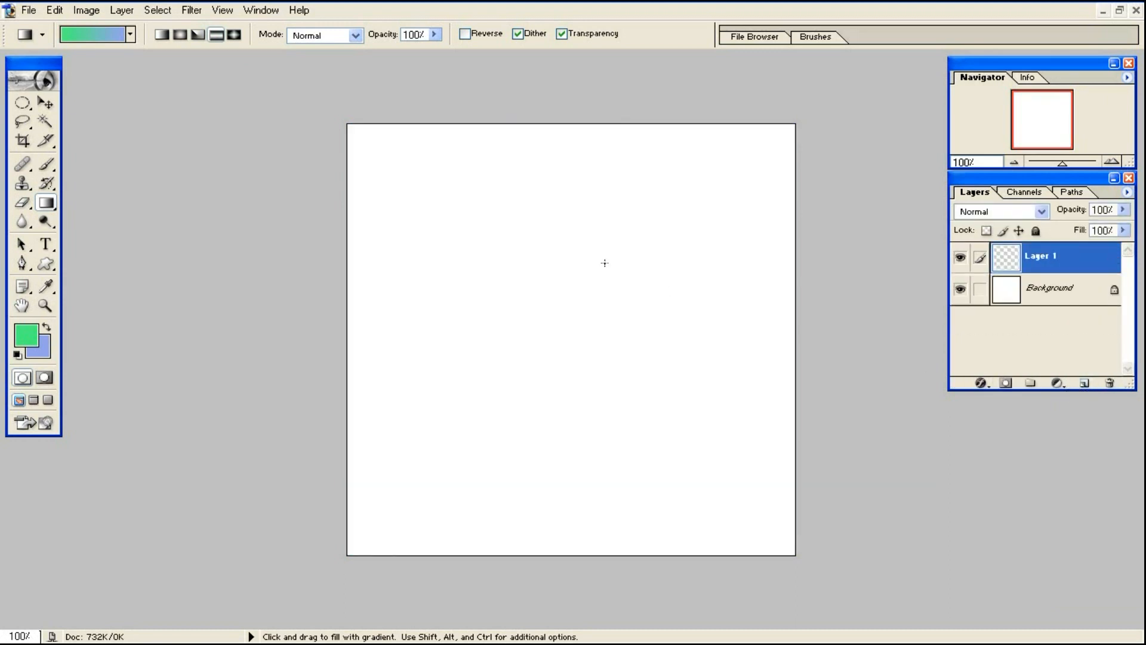
pyautogui.click(234, 34)
pyautogui.moveTo(519, 244); pyautogui.dragTo(675, 402)
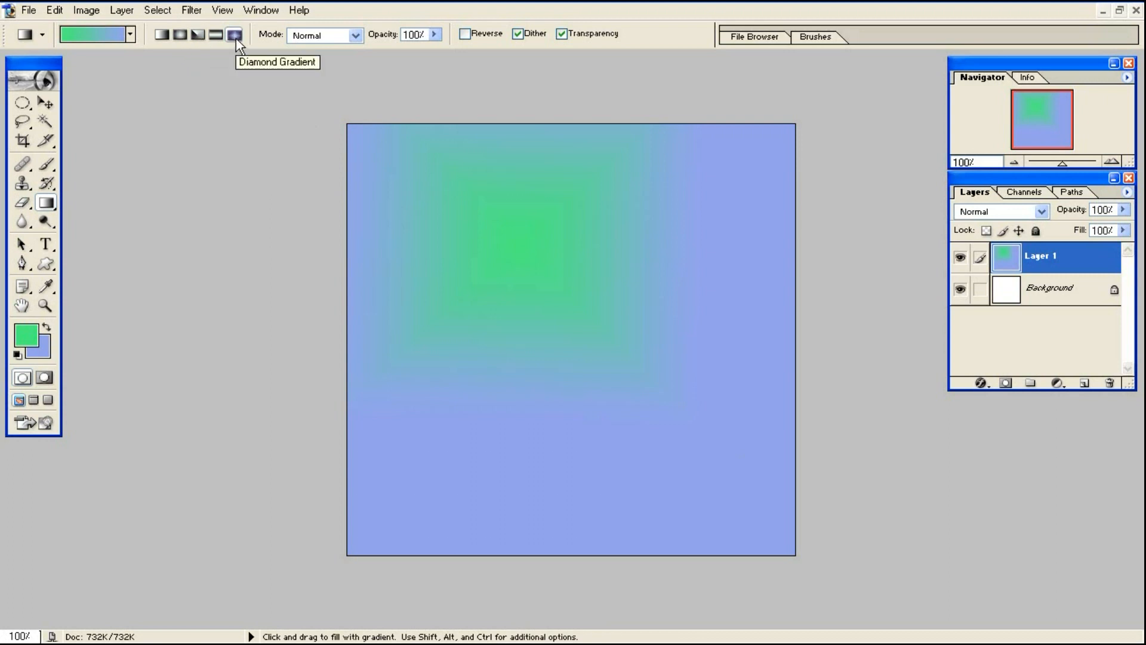
# Redraw the diamond gradient several times in different directions, ending with one centred in the canvas's upper-left area.
pyautogui.moveTo(502, 384); pyautogui.dragTo(609, 493)
pyautogui.moveTo(681, 213); pyautogui.dragTo(530, 430)
pyautogui.moveTo(458, 272); pyautogui.dragTo(697, 487)
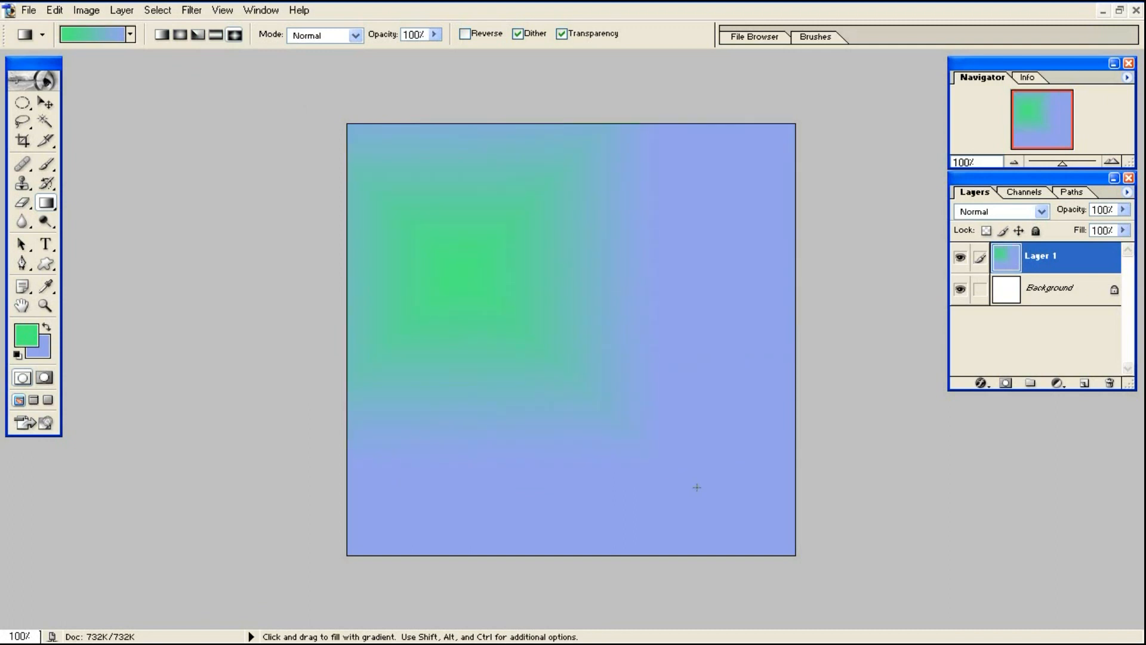
# Redraw the green-to-blue diamond gradient in two other directions and delete its layer.
pyautogui.moveTo(739, 391); pyautogui.dragTo(560, 292)
pyautogui.moveTo(529, 253); pyautogui.dragTo(693, 392)
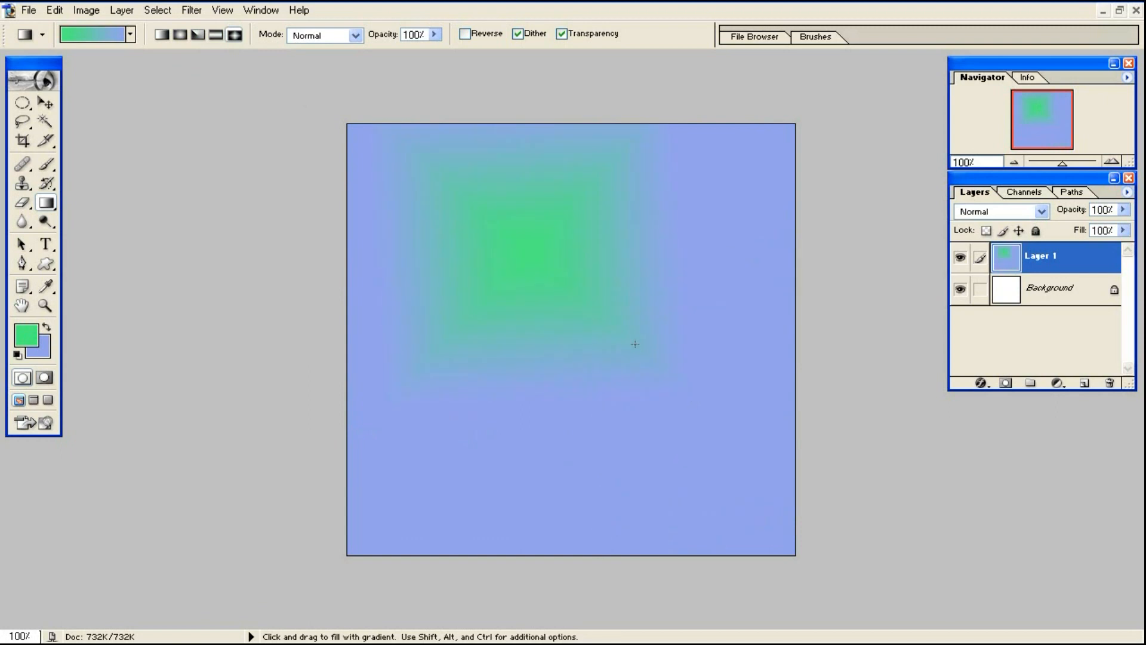
pyautogui.moveTo(1014, 260); pyautogui.dragTo(1107, 382)
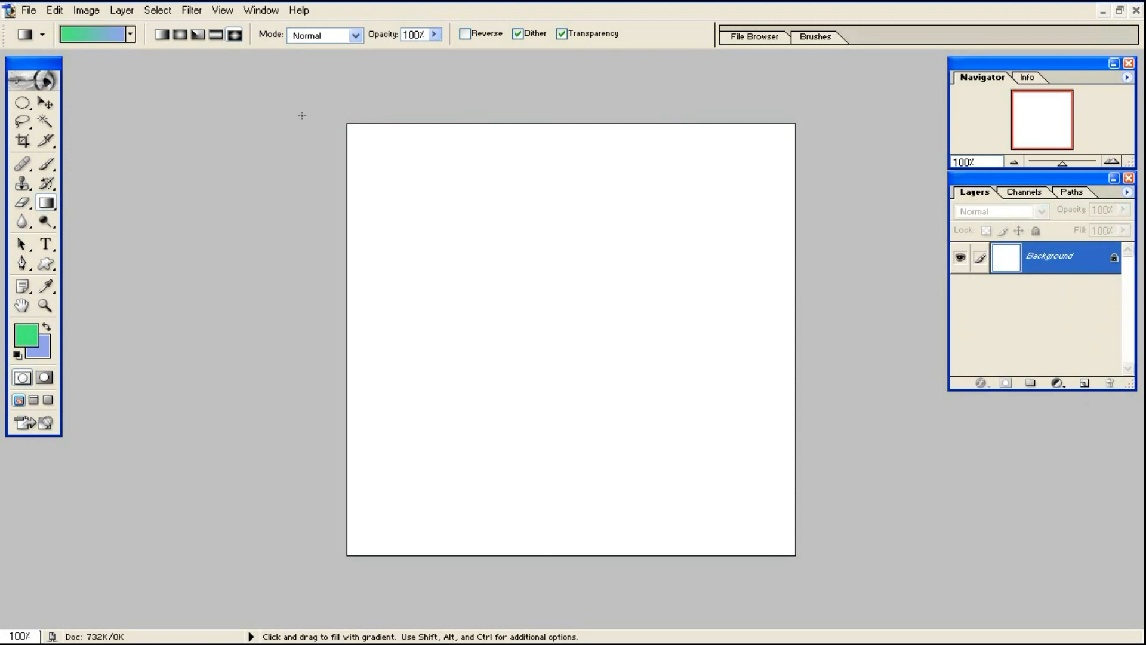
# Fill a new layer with a diagonal green-to-transparent diamond gradient, and draw a linear one over it from the canvas's upper-left corner.
pyautogui.click(130, 34)
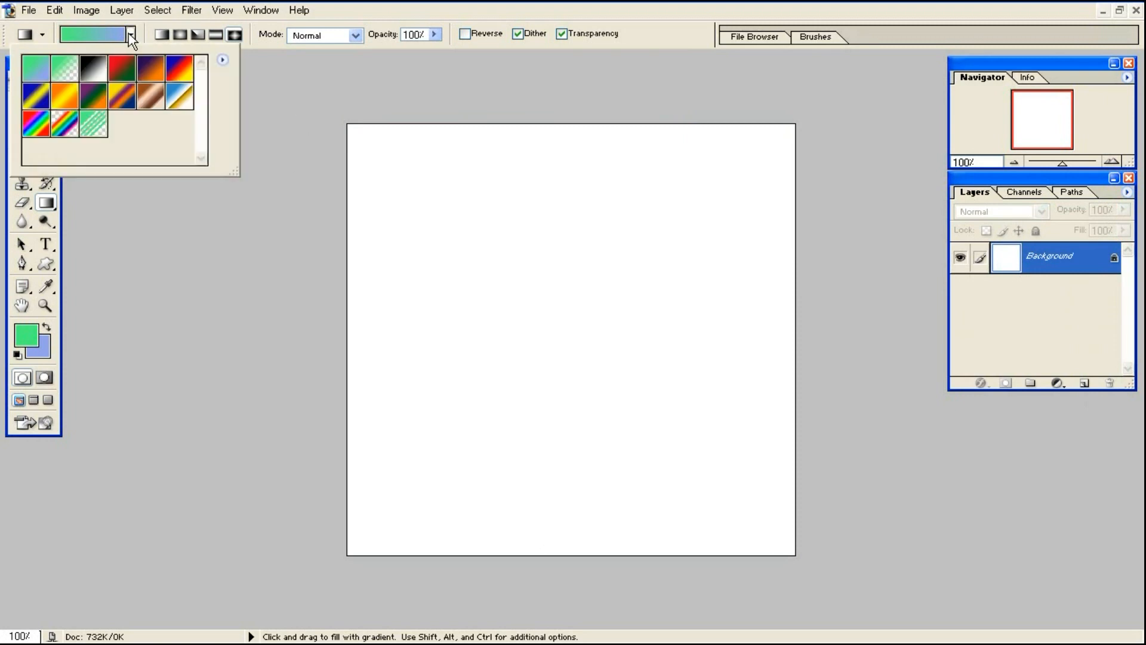
pyautogui.click(66, 74)
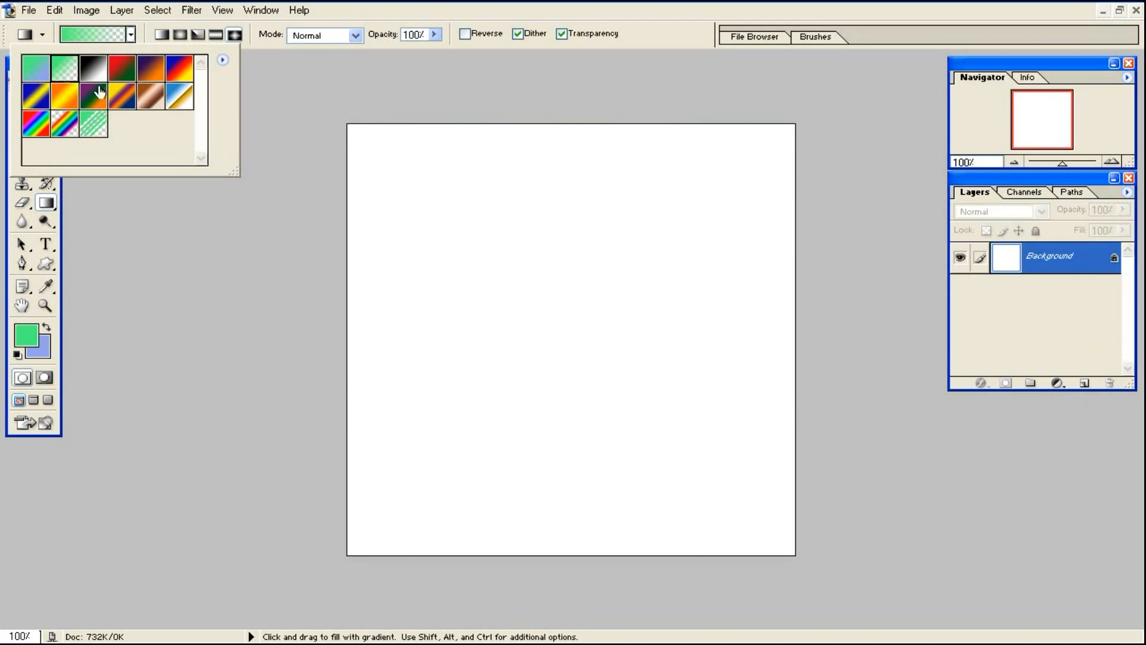
pyautogui.click(1085, 382)
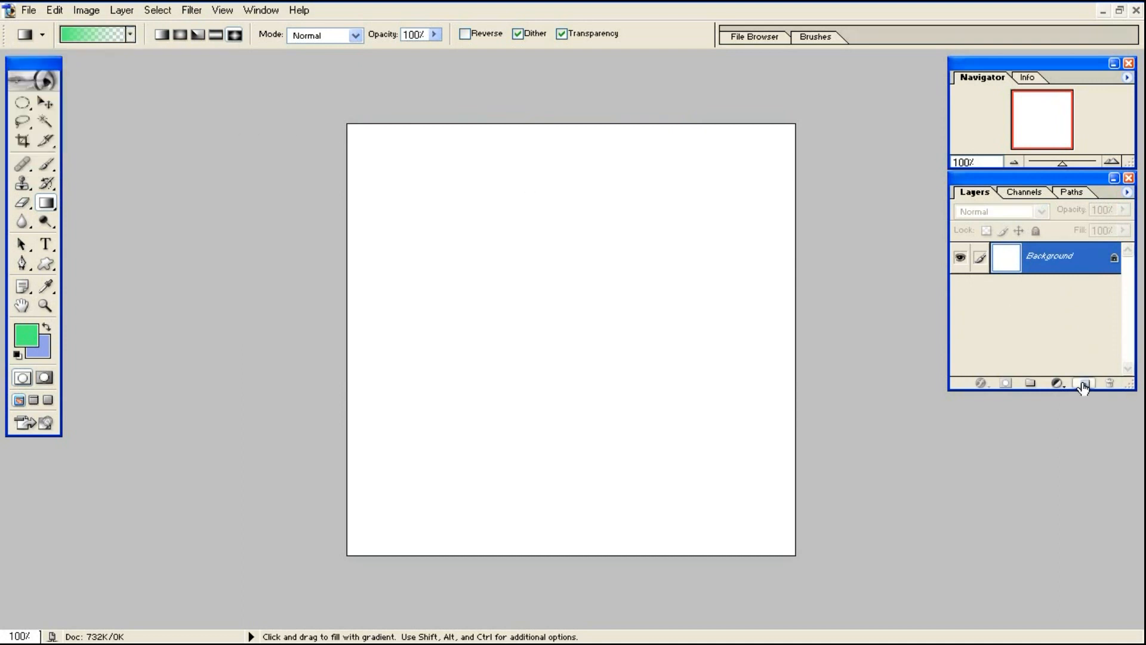
pyautogui.click(1084, 383)
pyautogui.moveTo(376, 173); pyautogui.dragTo(707, 422)
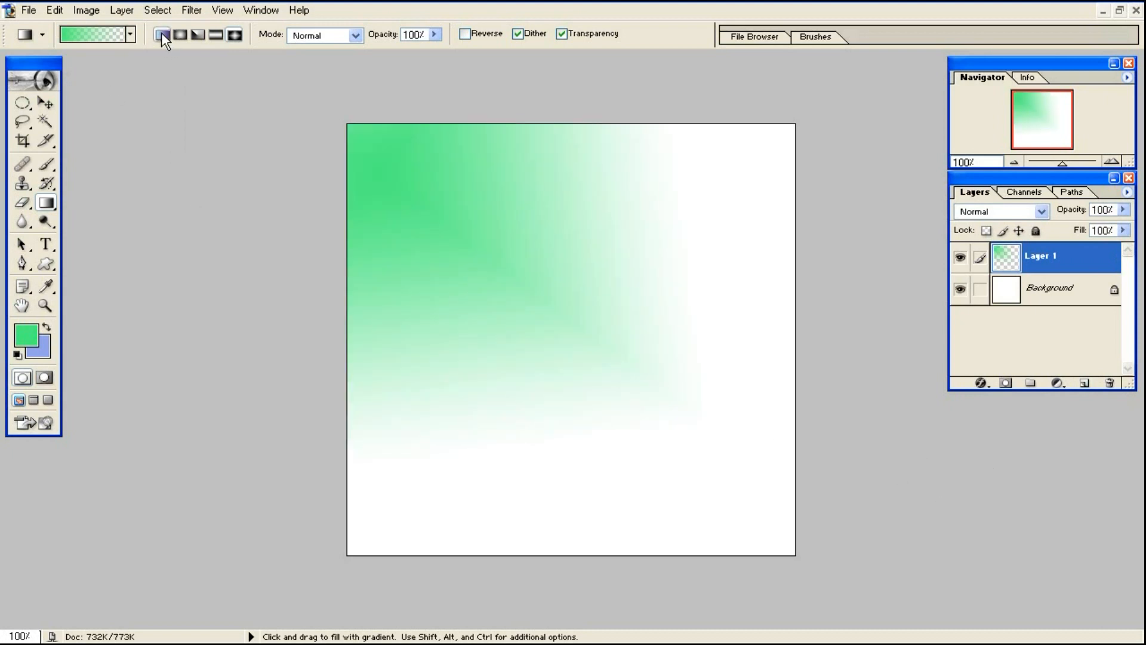
pyautogui.moveTo(349, 156)
pyautogui.mouseDown()
pyautogui.moveTo(453, 225)
pyautogui.moveTo(721, 461)
pyautogui.mouseUp()
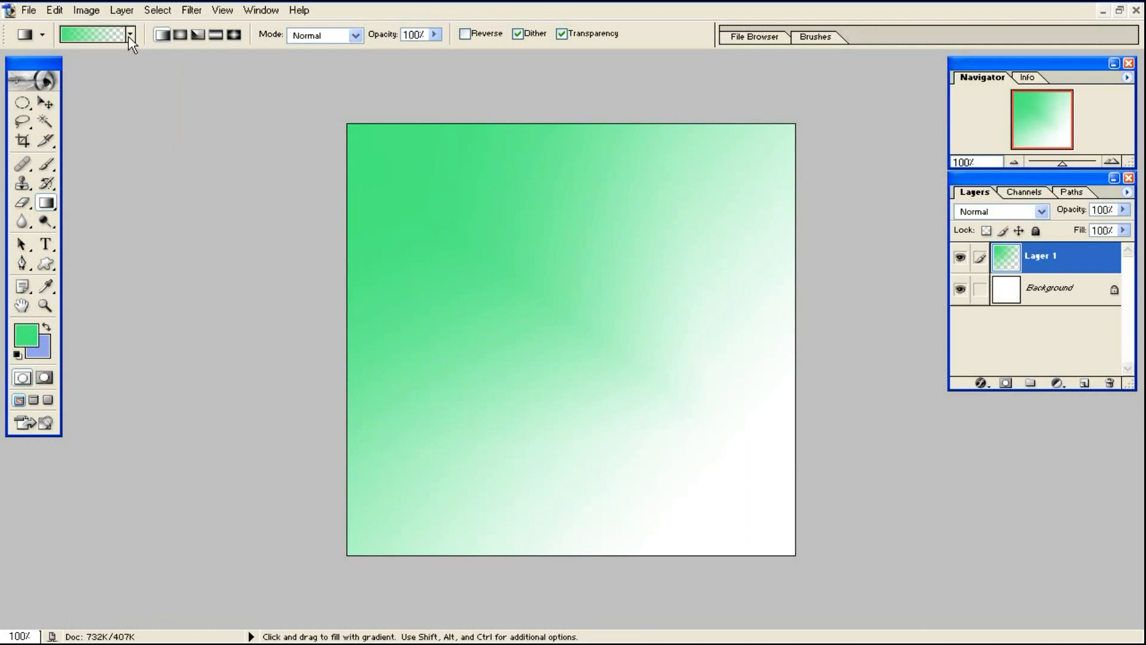
# Replace the green gradient layer with a new layer holding a linear transparent rainbow gradient drawn diagonally across the canvas's upper-left corner.
pyautogui.moveTo(1017, 258); pyautogui.dragTo(1109, 383)
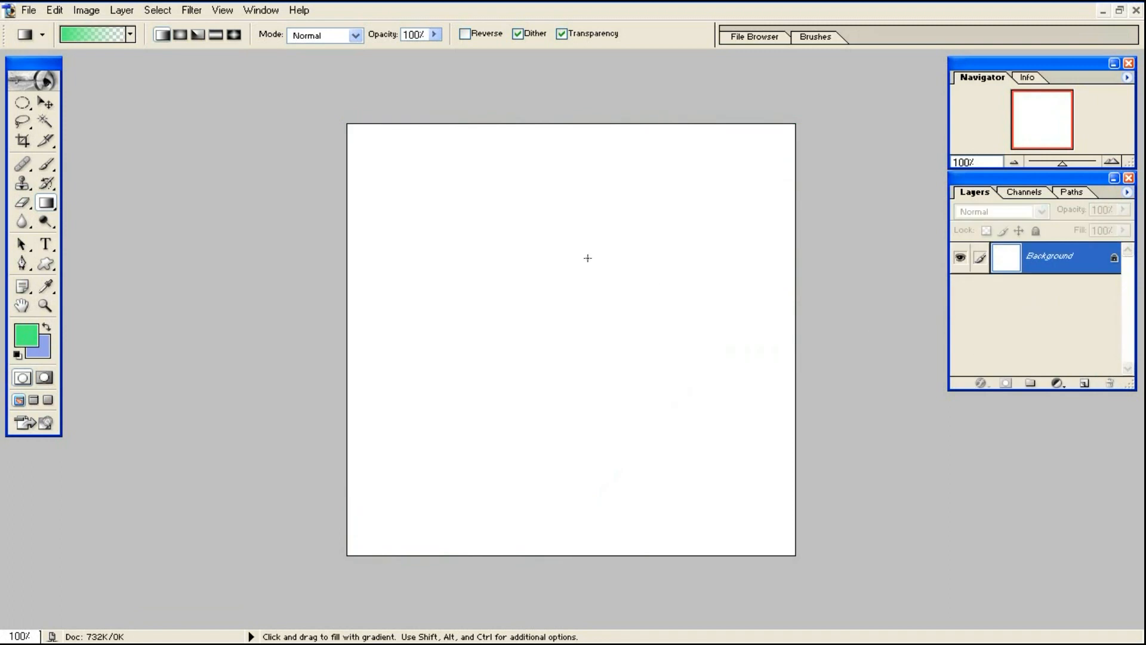
pyautogui.click(1083, 383)
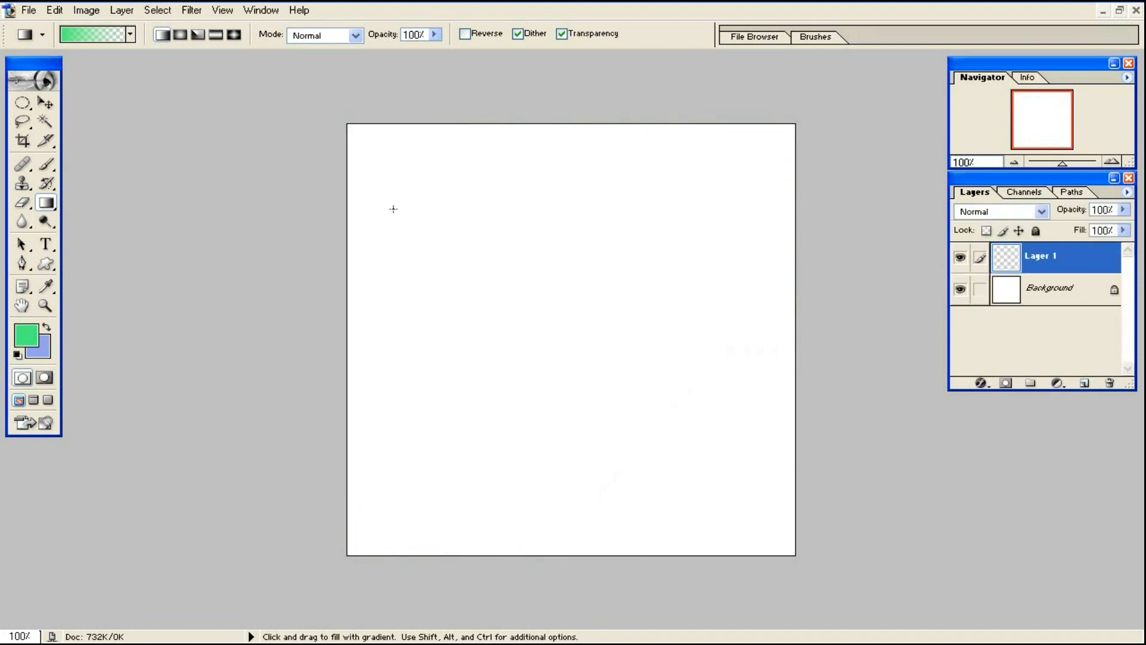
pyautogui.click(130, 34)
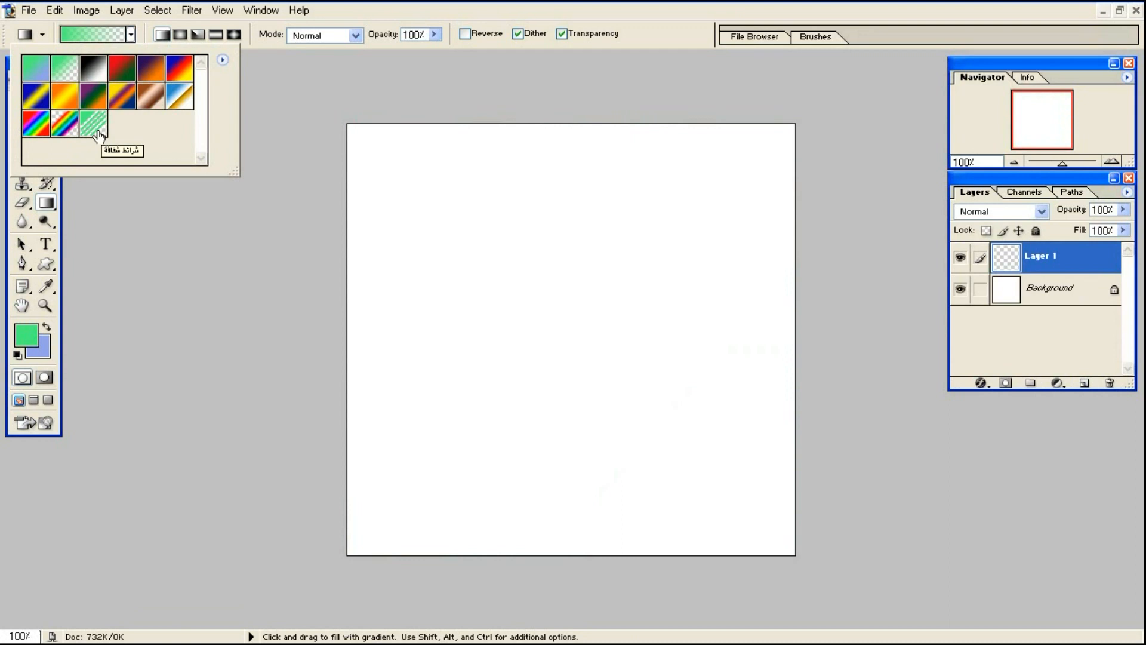
pyautogui.click(36, 123)
pyautogui.moveTo(348, 127); pyautogui.dragTo(506, 270)
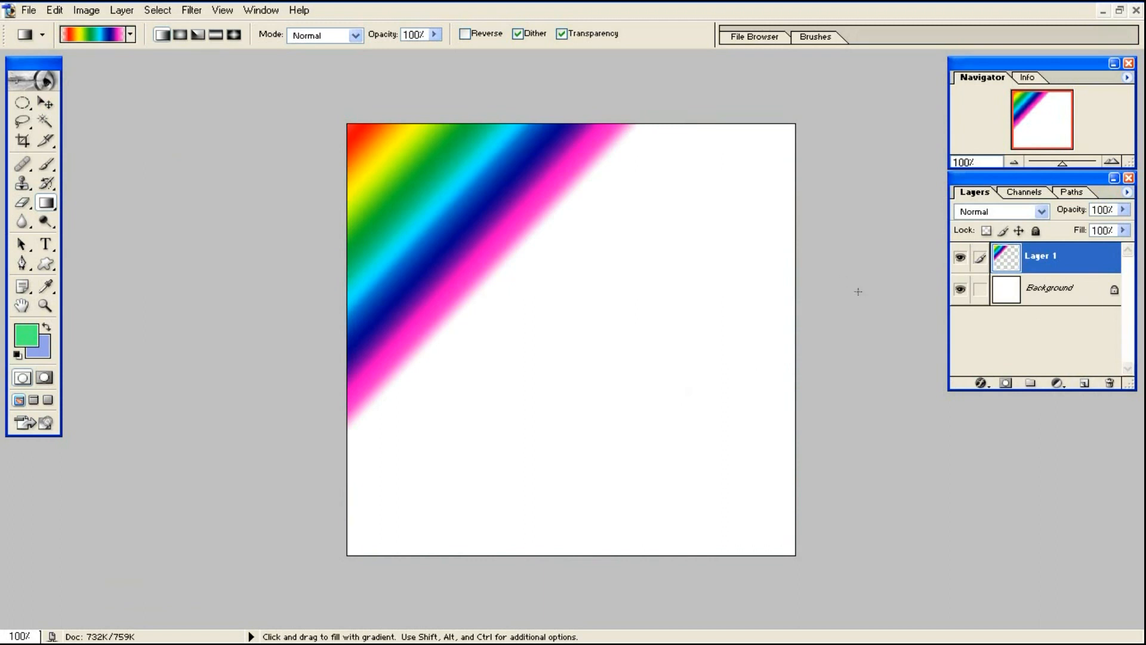
# Delete the rainbow gradient layer and replace the current gradient presets with the Color Harmonies 1 set.
pyautogui.moveTo(993, 266); pyautogui.dragTo(1110, 382)
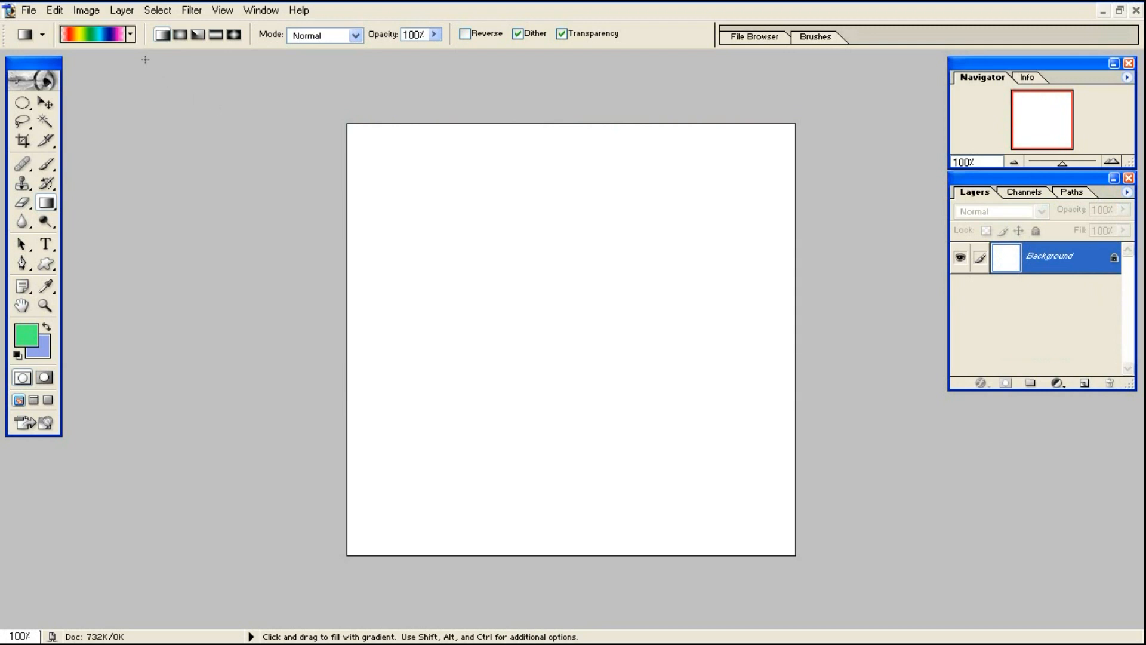
pyautogui.click(130, 35)
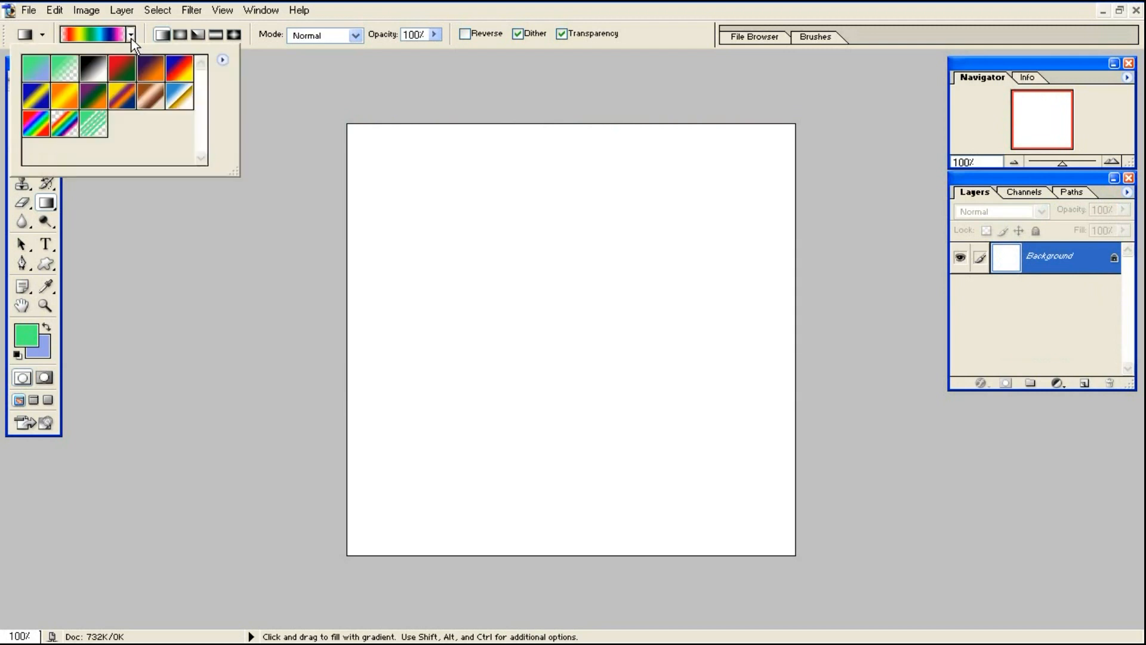
pyautogui.click(223, 61)
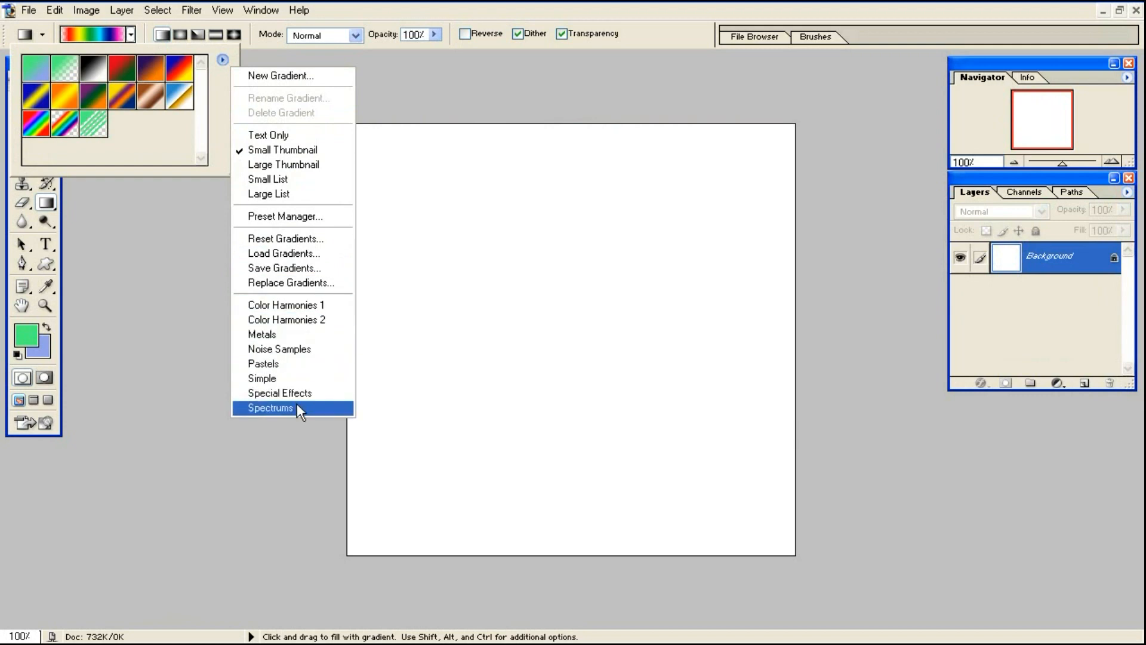
pyautogui.click(296, 307)
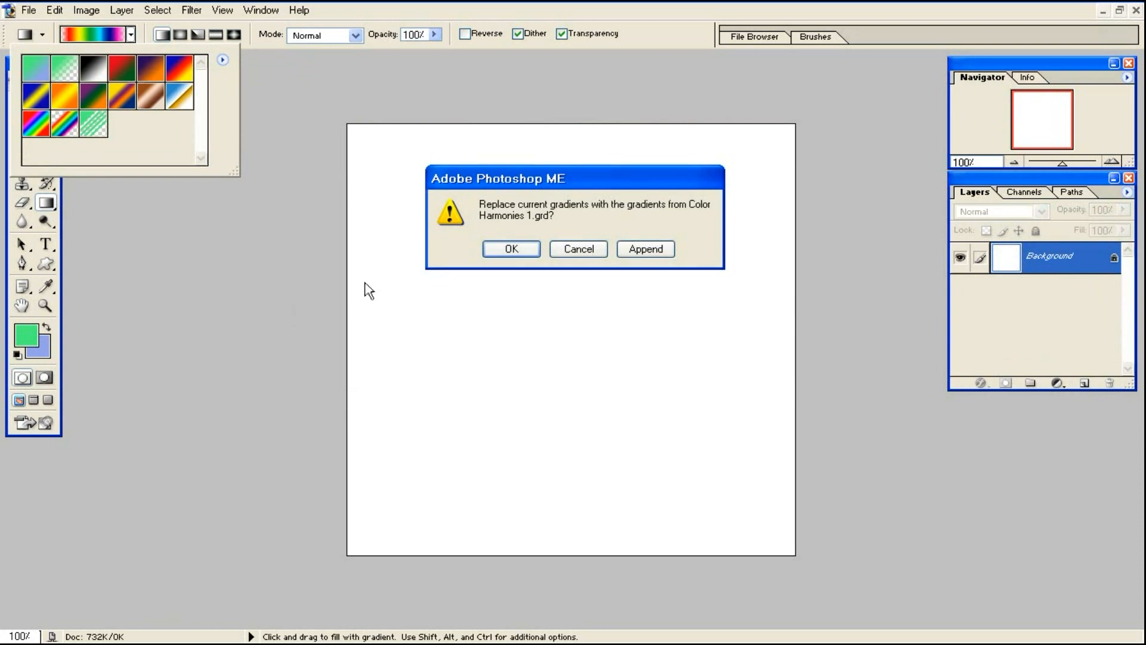
pyautogui.click(513, 252)
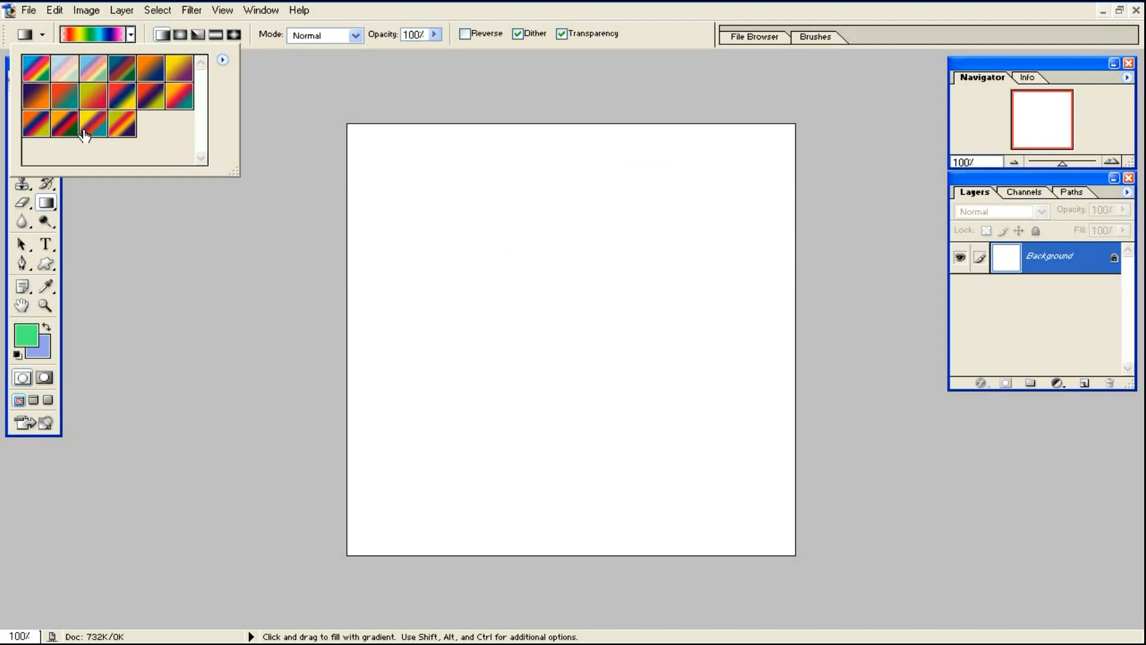
# Replace the current gradient presets with the Metals set.
pyautogui.click(222, 60)
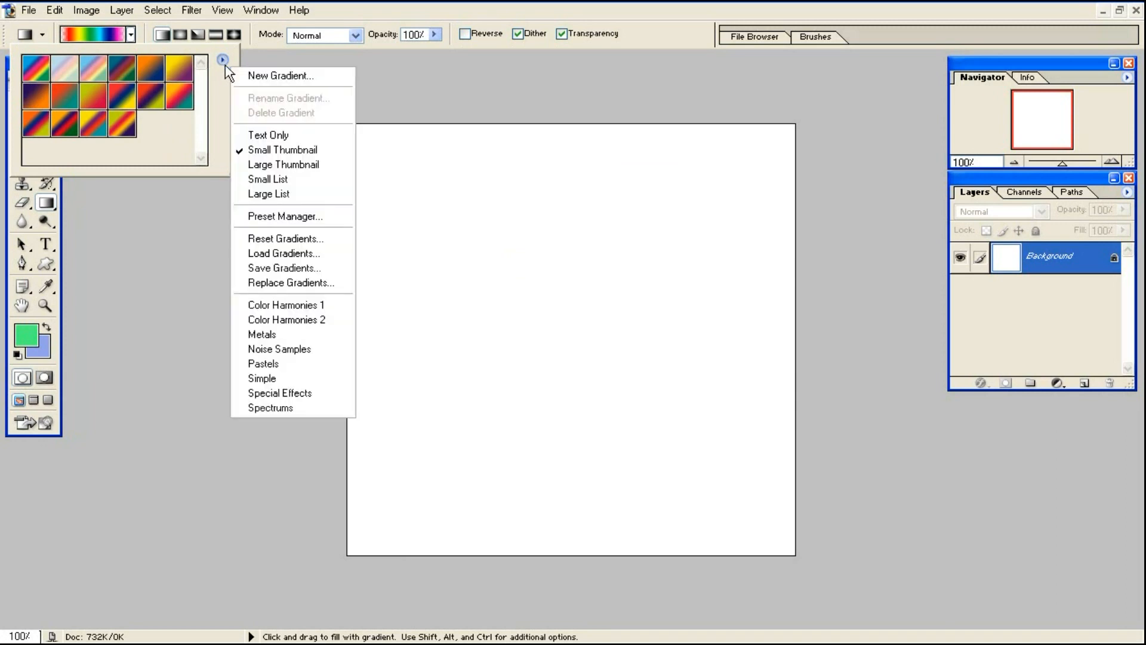
pyautogui.click(266, 334)
pyautogui.click(511, 249)
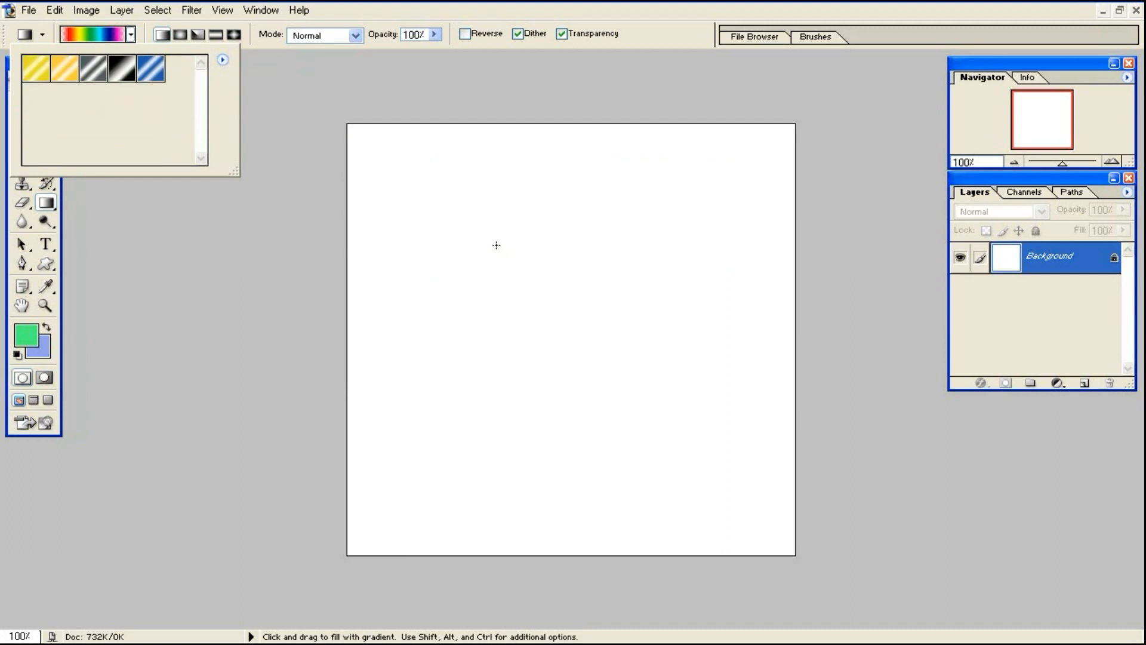
# Replace the gradient presets with the Simple set and fill a new layer with its pale pink linear gradient drawn diagonally from upper left.
pyautogui.click(223, 60)
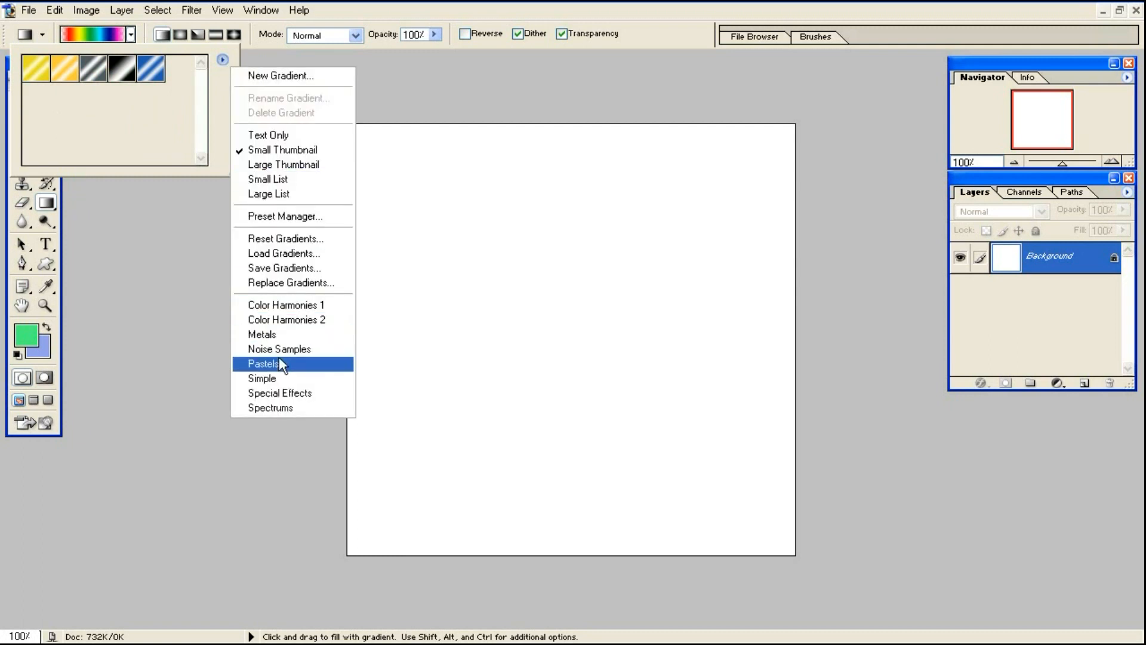
pyautogui.click(262, 379)
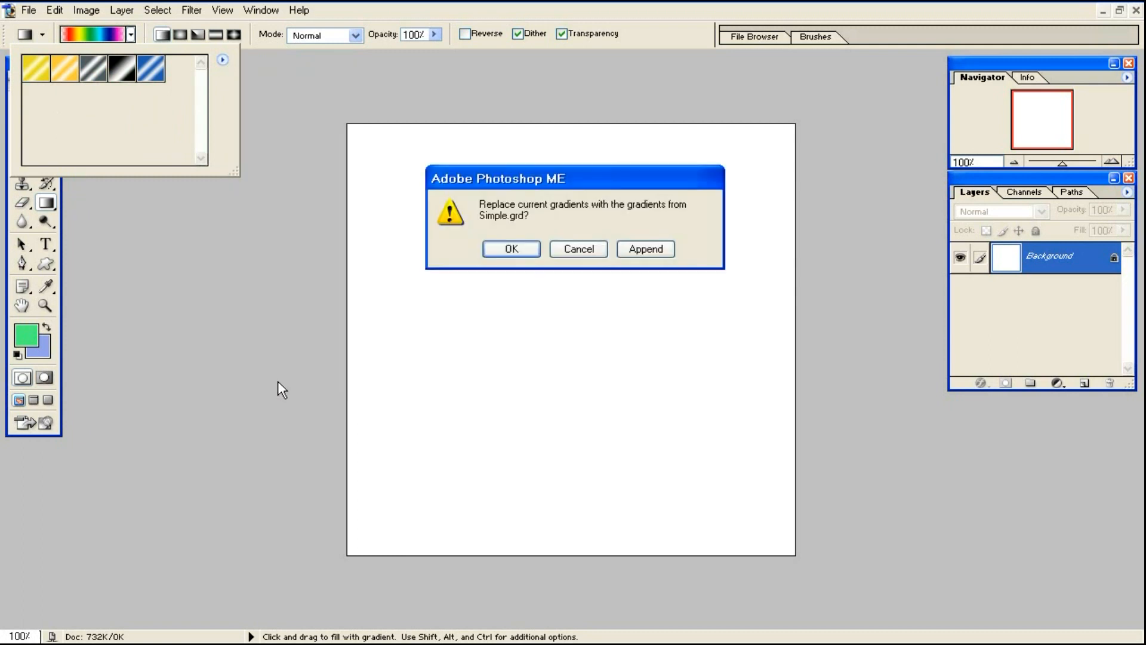
pyautogui.click(507, 249)
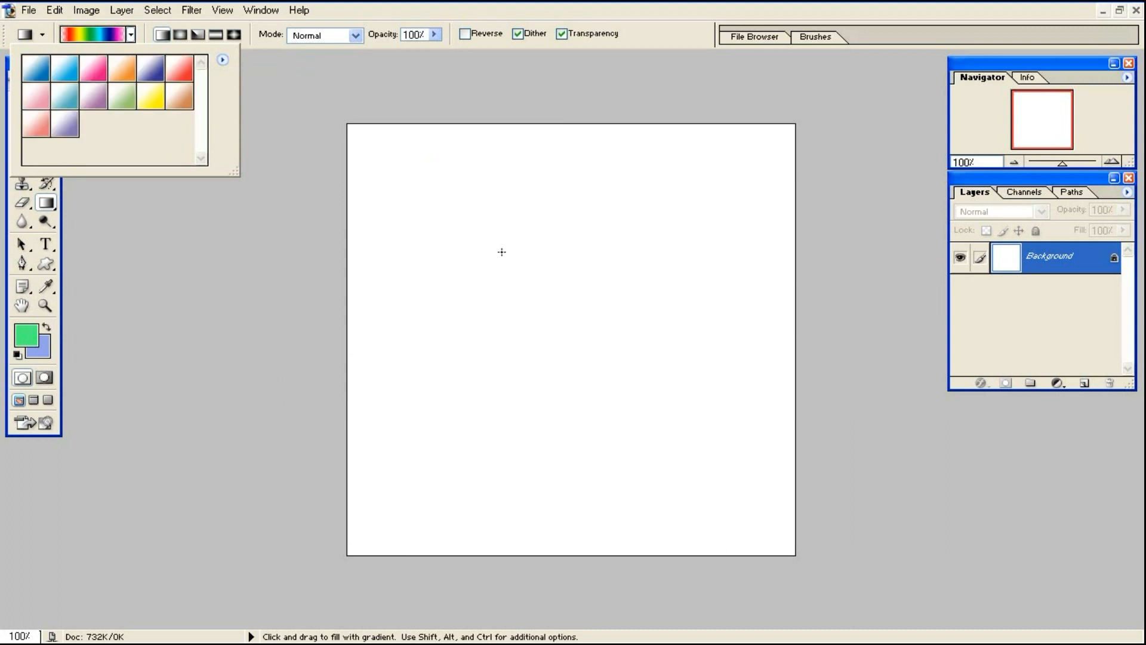
pyautogui.click(38, 101)
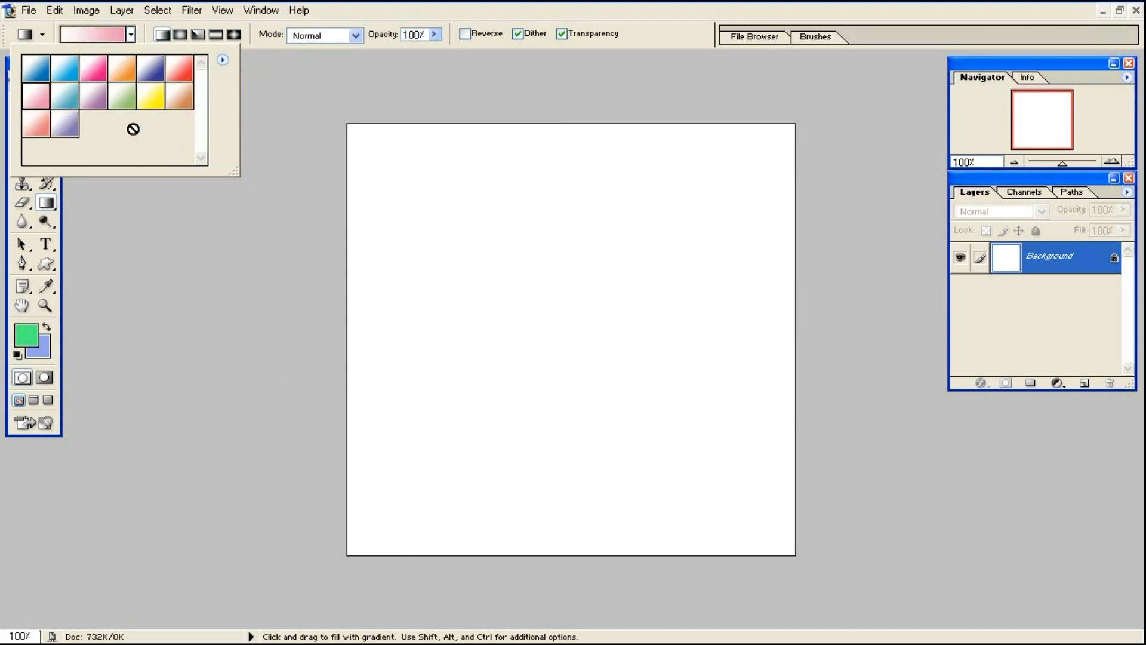
pyautogui.click(1084, 383)
pyautogui.moveTo(367, 140); pyautogui.dragTo(750, 494)
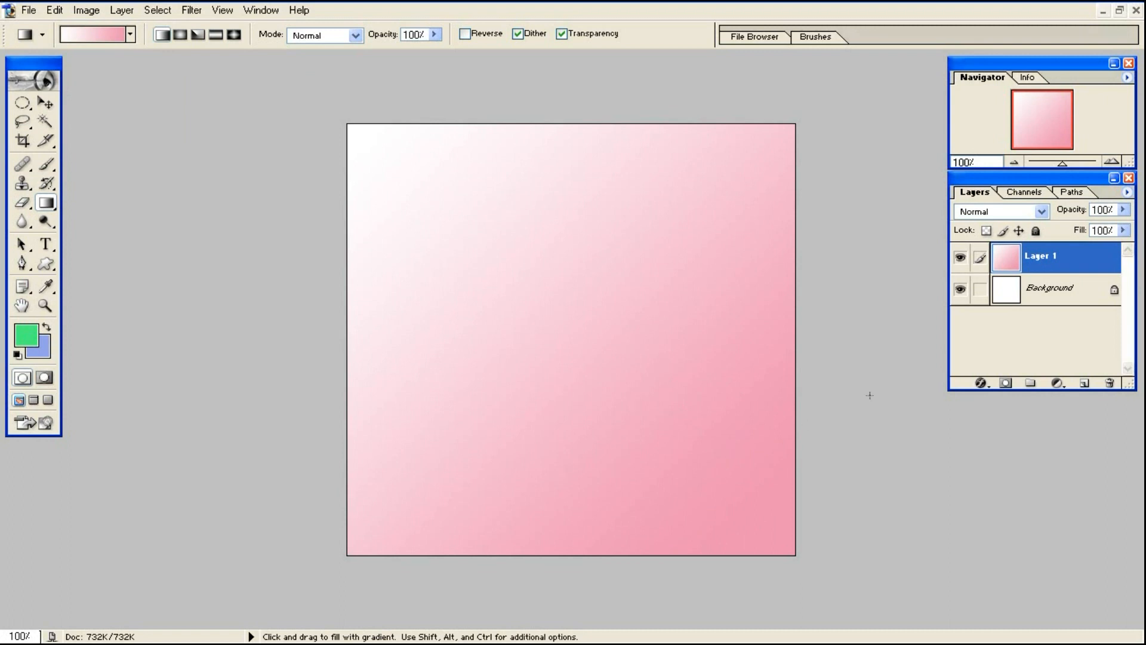
# Replace the pink layer with a new one filled diagonally with the rainbow-band gradient from the Special Effects preset set.
pyautogui.moveTo(1008, 264); pyautogui.dragTo(1110, 380)
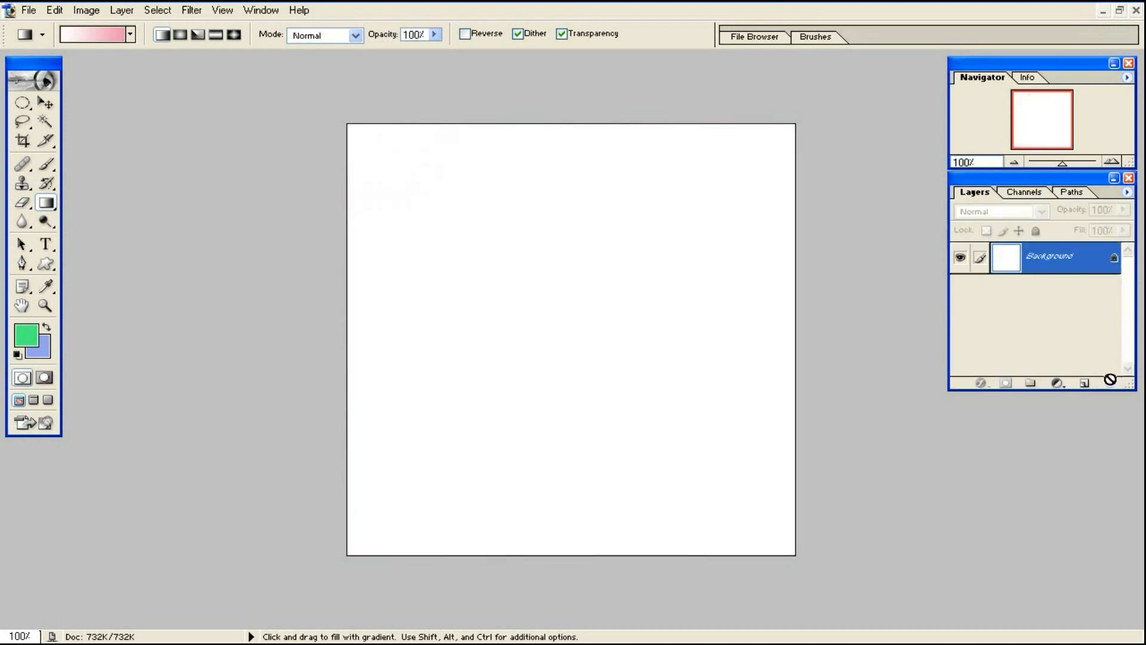
pyautogui.click(1084, 382)
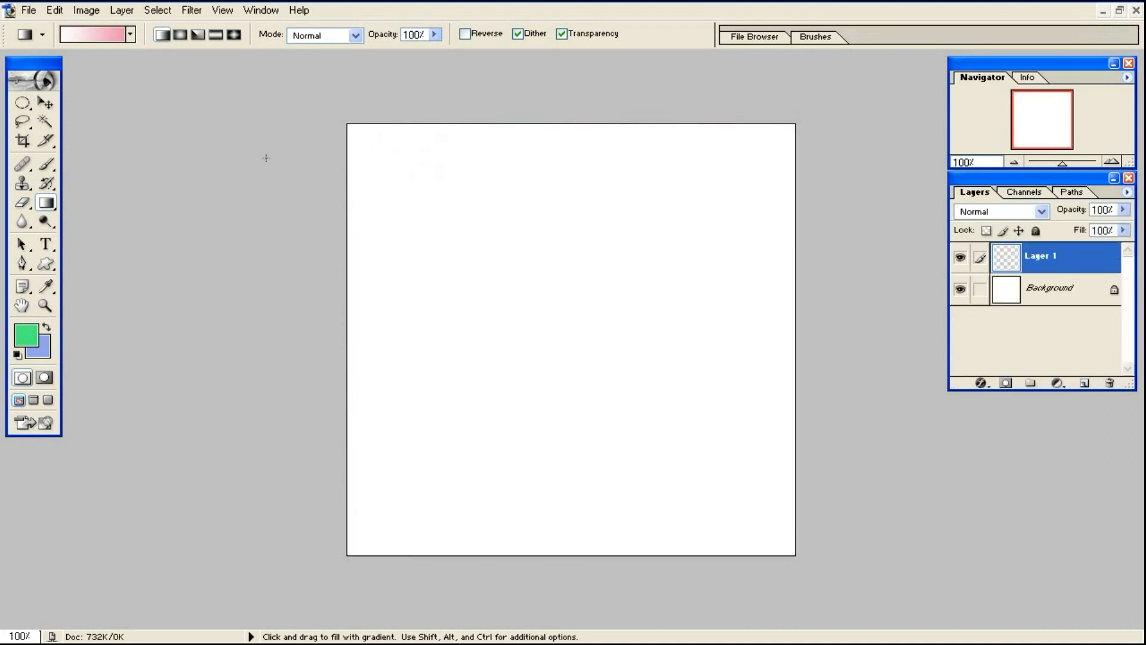
pyautogui.click(131, 34)
pyautogui.click(222, 60)
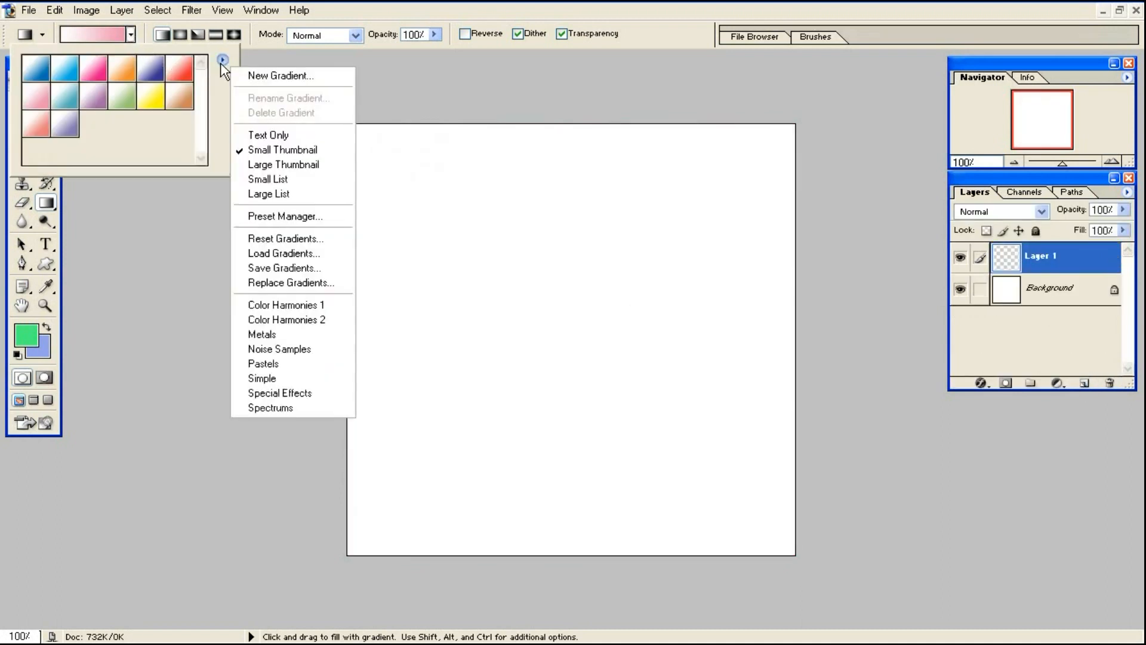
pyautogui.click(290, 393)
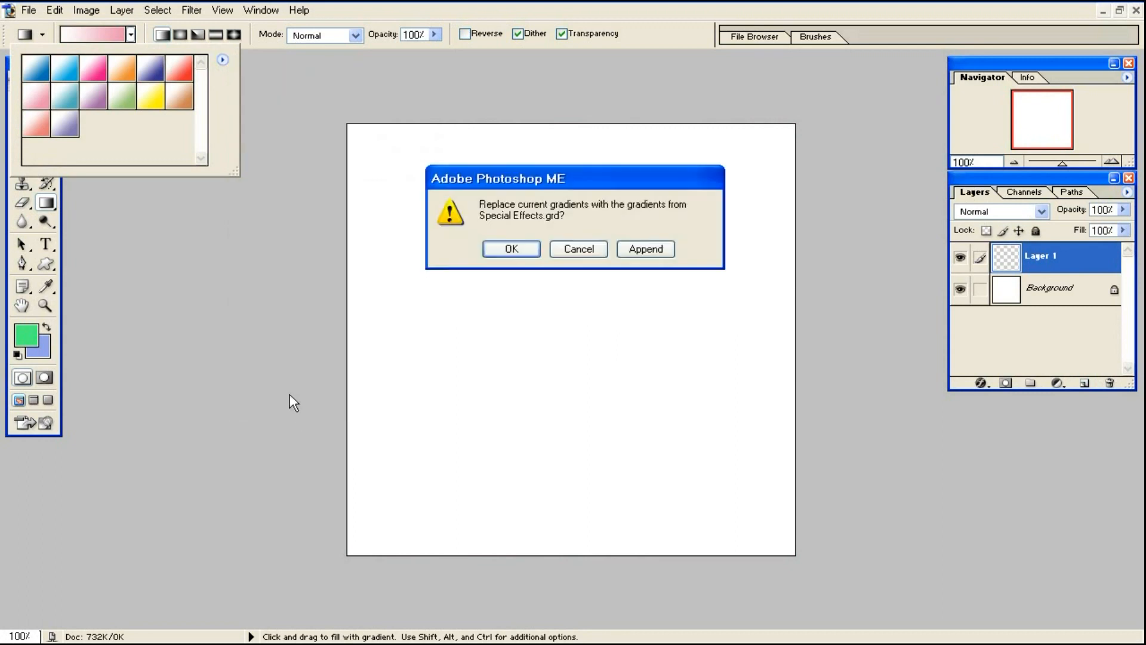
pyautogui.click(512, 249)
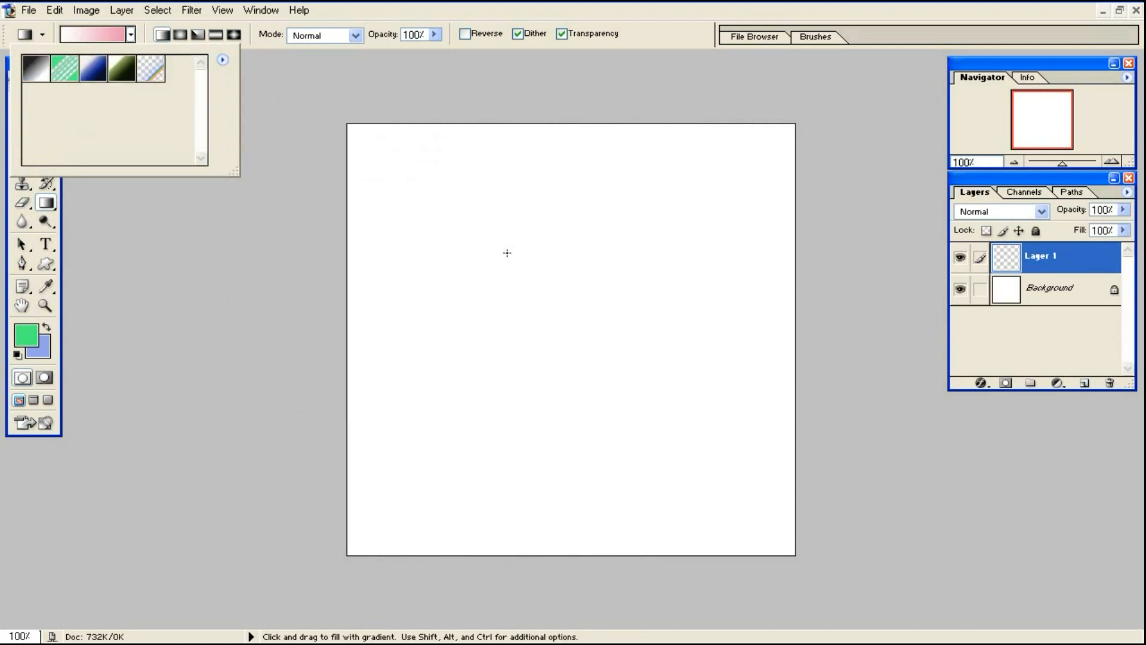
pyautogui.click(151, 67)
pyautogui.moveTo(412, 195); pyautogui.dragTo(678, 433)
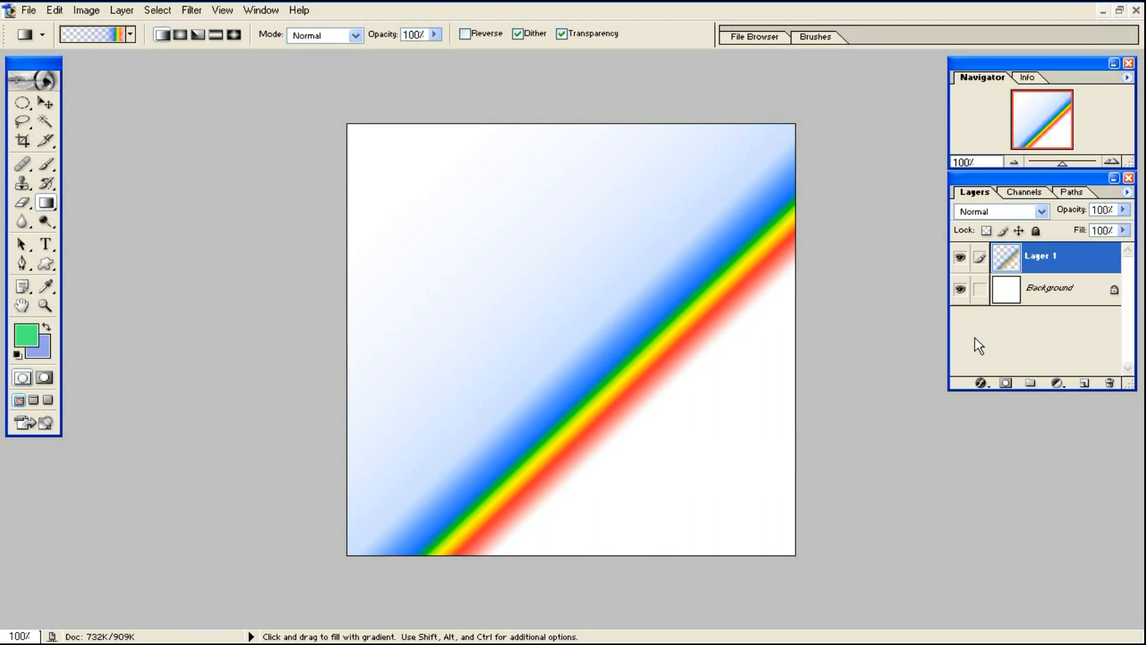
# Replace the rainbow-band layer with a blank new layer and reset the gradient presets to the default set.
pyautogui.moveTo(1021, 255); pyautogui.dragTo(1109, 381)
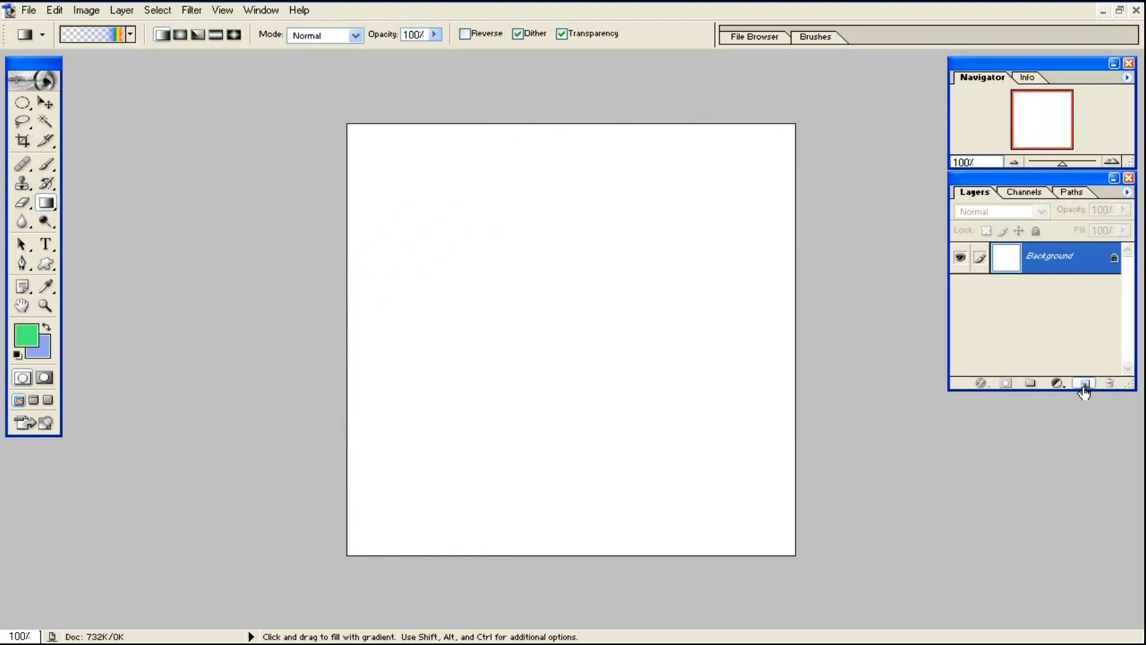
pyautogui.click(1085, 383)
pyautogui.click(130, 34)
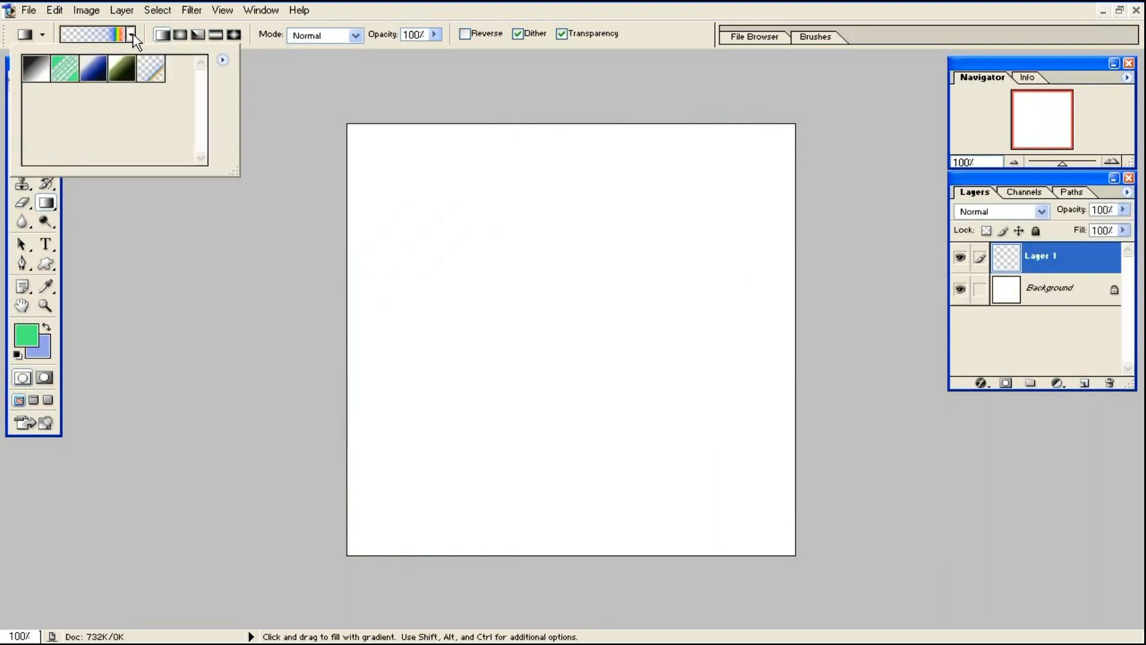
pyautogui.click(223, 60)
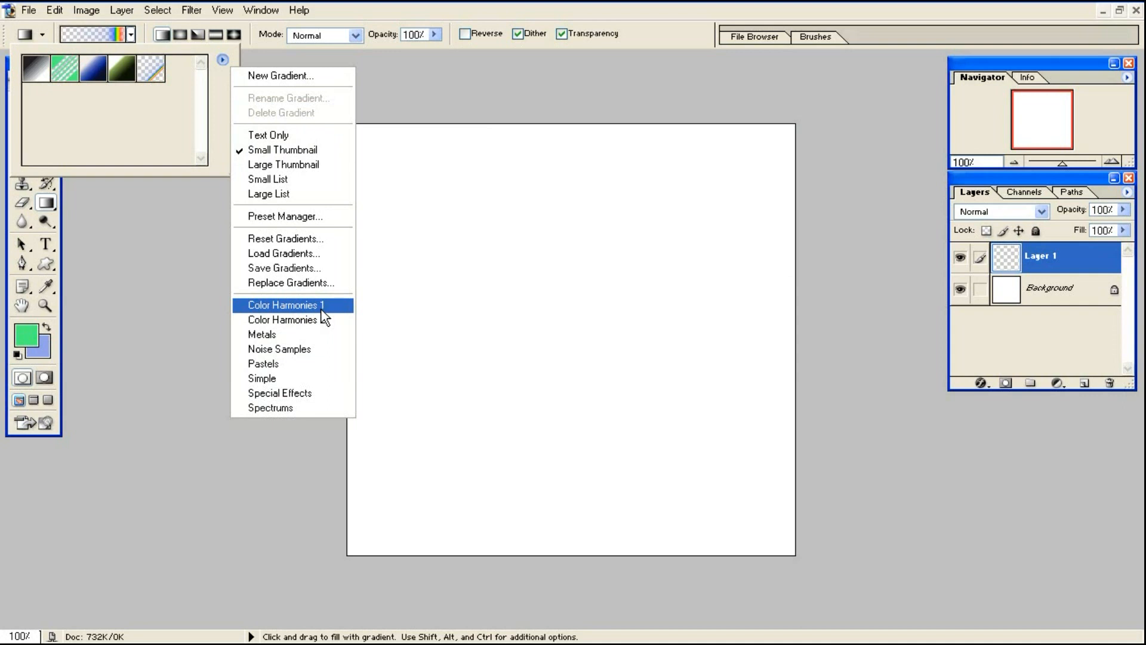
pyautogui.click(277, 240)
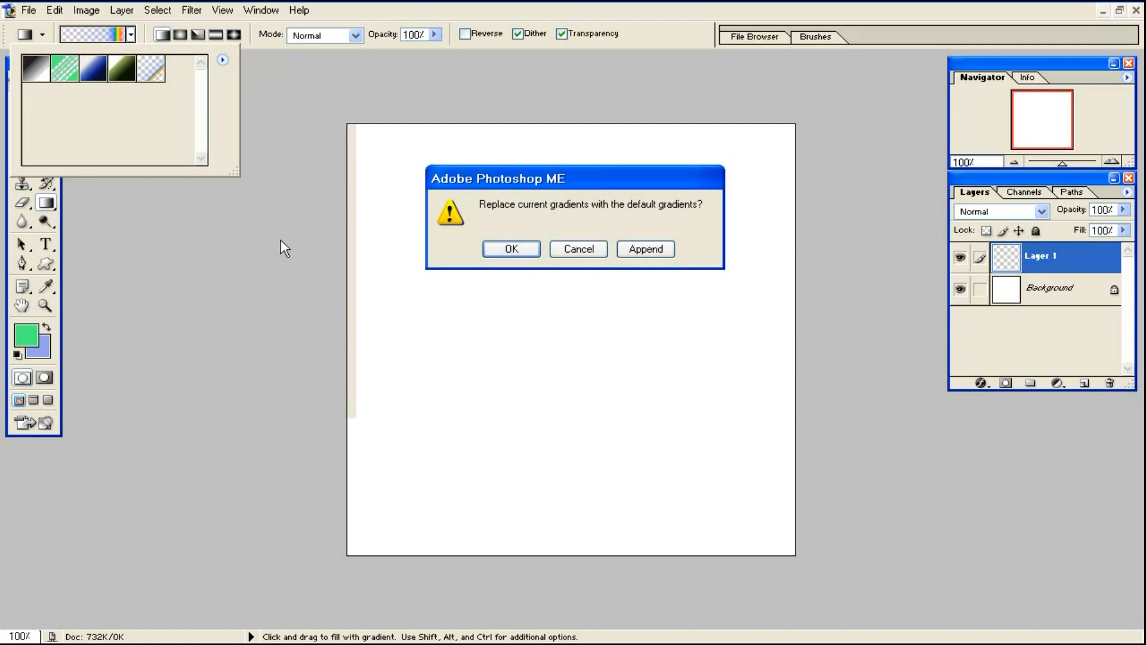
pyautogui.click(504, 249)
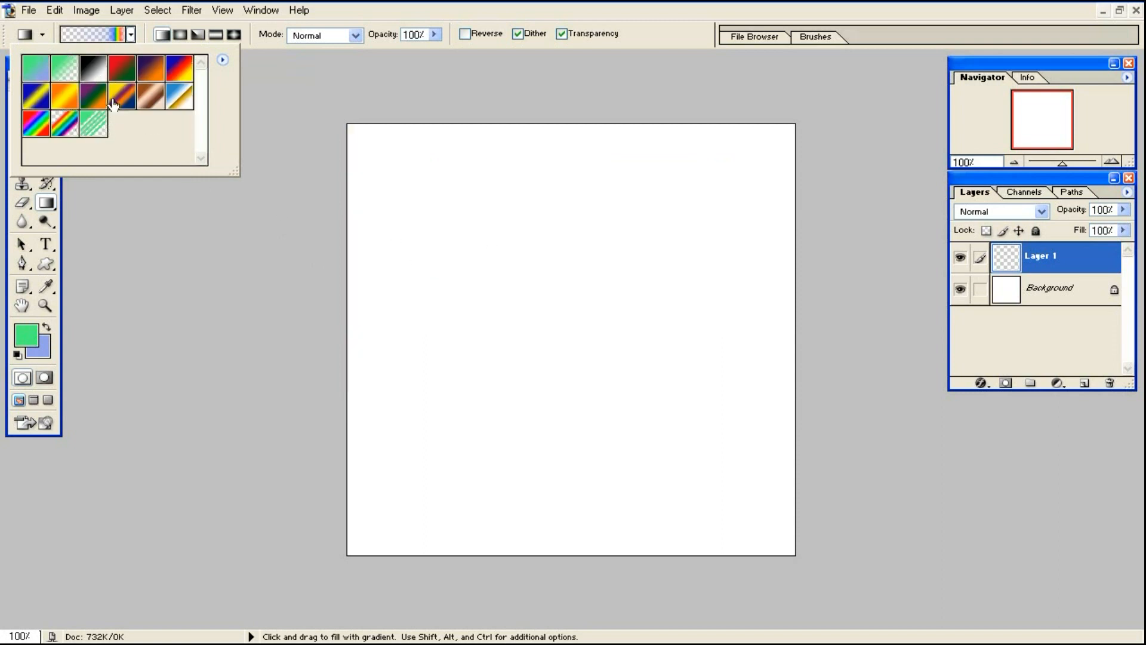
pyautogui.click(130, 34)
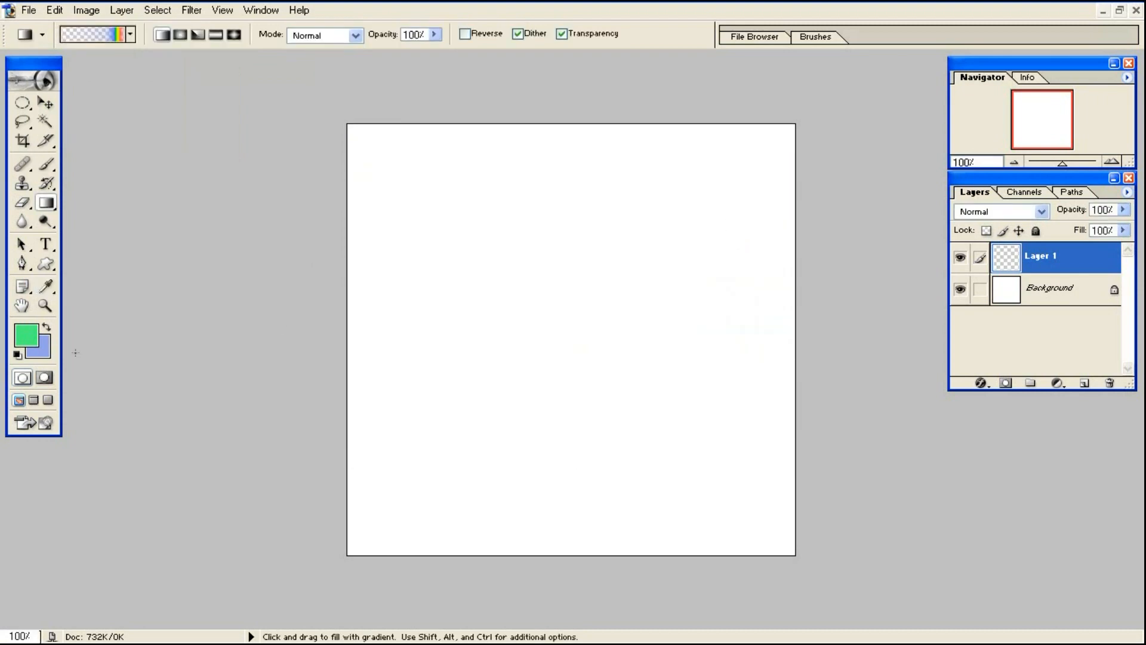
# Set the foreground color to a bright red.
pyautogui.click(33, 339)
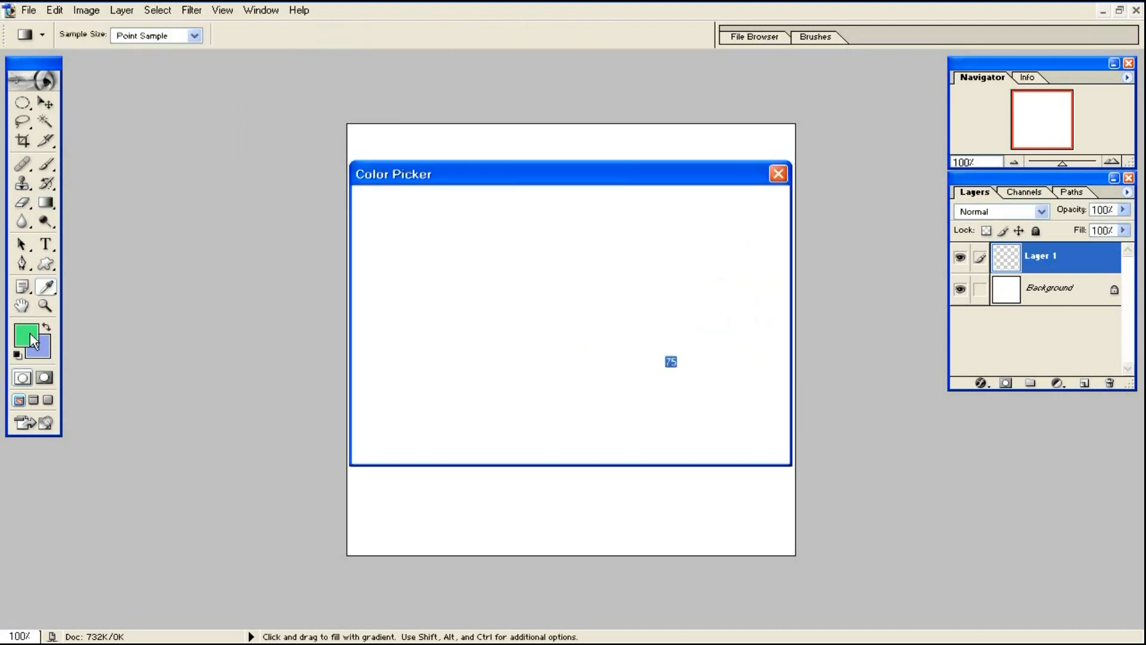
pyautogui.moveTo(614, 238); pyautogui.dragTo(611, 217)
pyautogui.click(571, 225)
pyautogui.click(743, 202)
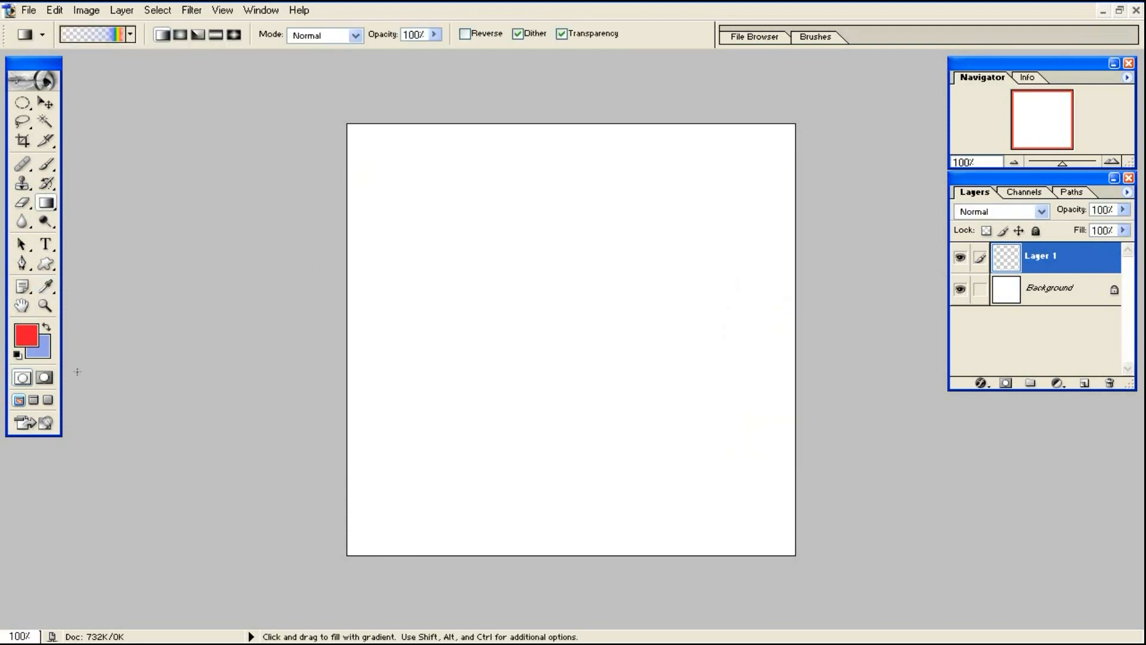
# Set the background color to a strong yellow.
pyautogui.click(45, 354)
pyautogui.click(609, 380)
pyautogui.click(610, 393)
pyautogui.click(577, 223)
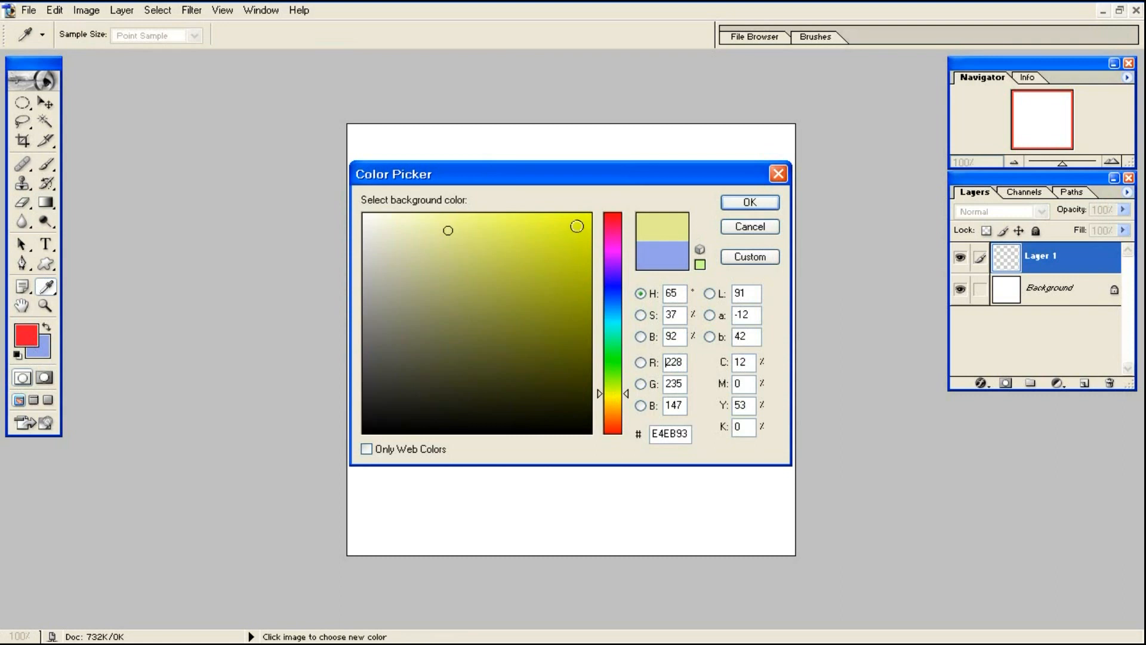
pyautogui.click(734, 206)
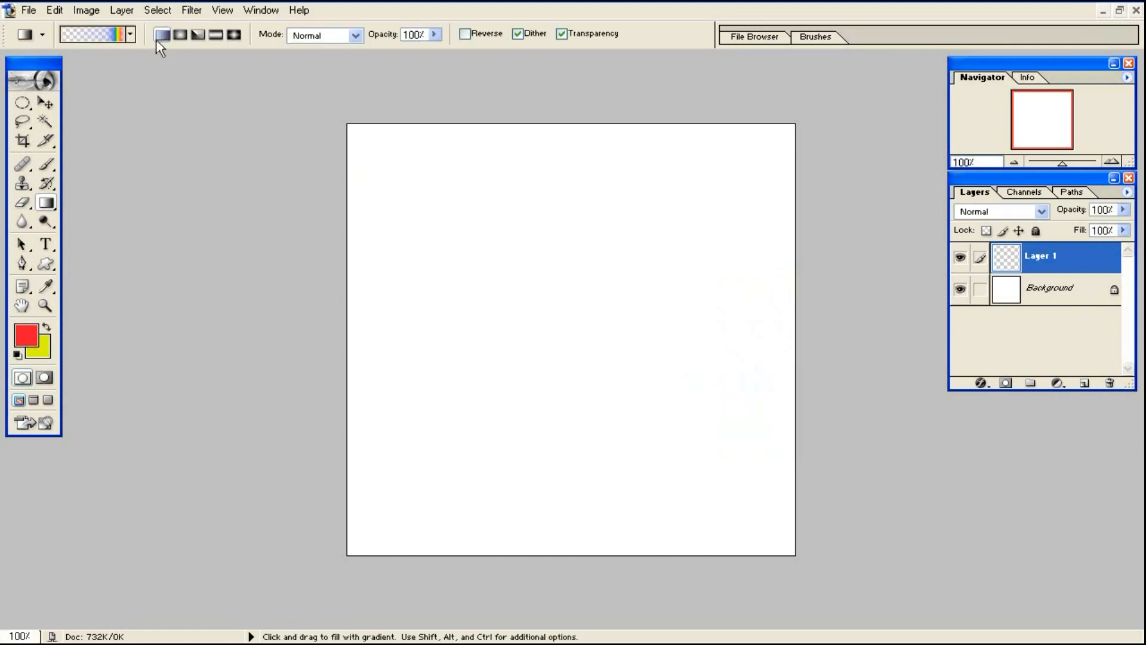
# Choose the Foreground to Background gradient preset and open it in the Gradient Editor.
pyautogui.click(132, 36)
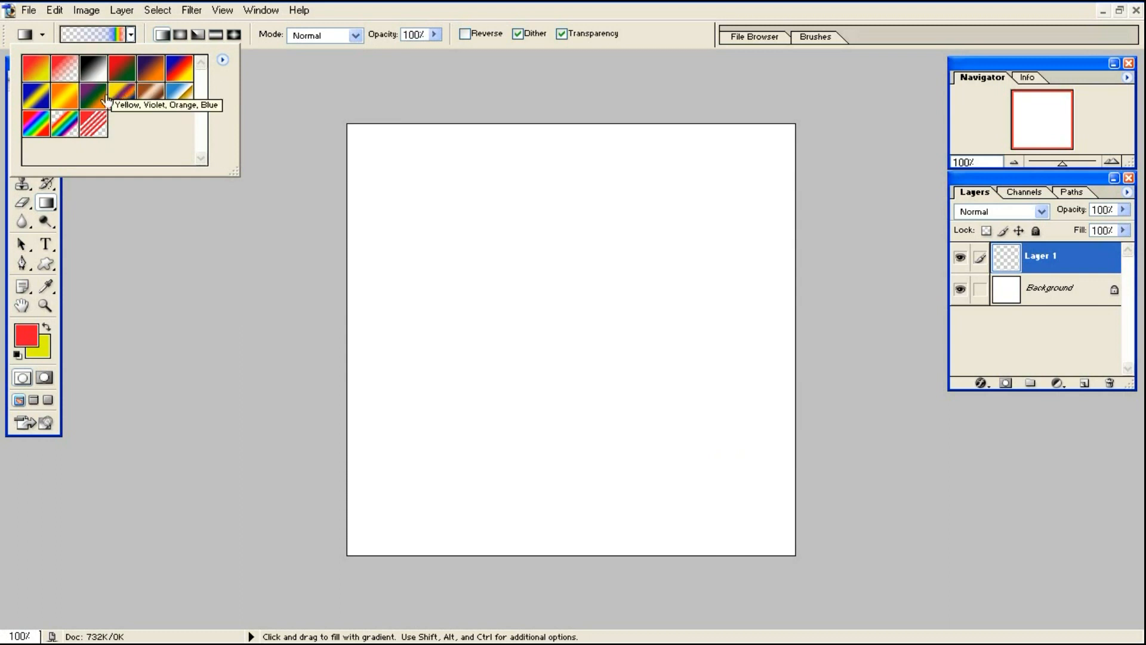
pyautogui.click(58, 124)
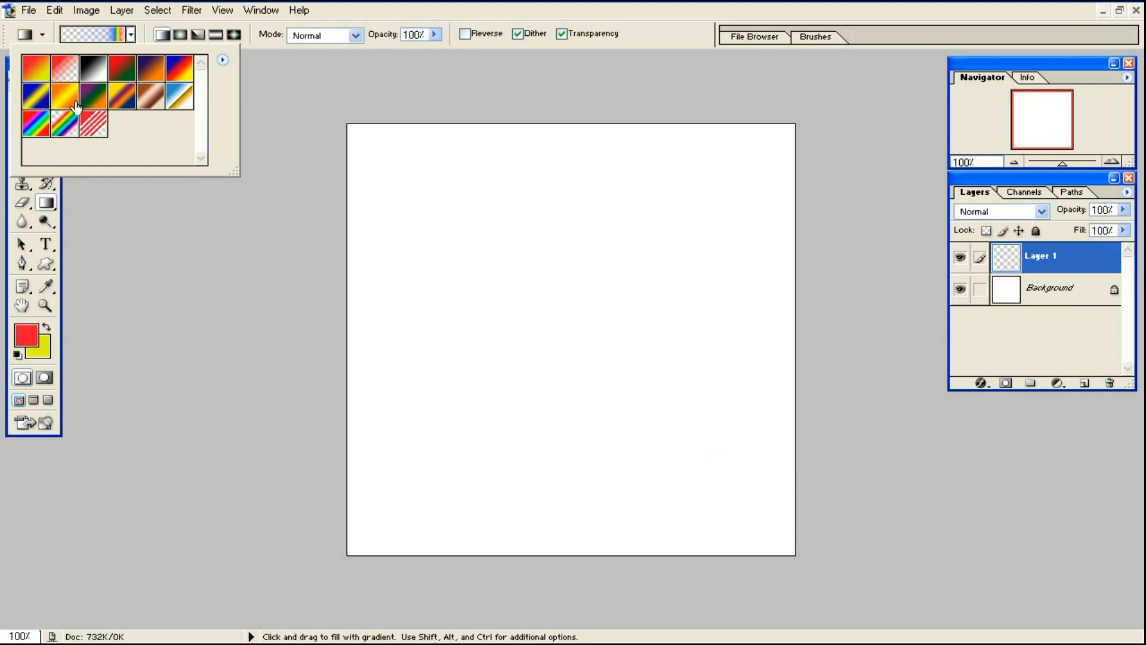
pyautogui.click(36, 73)
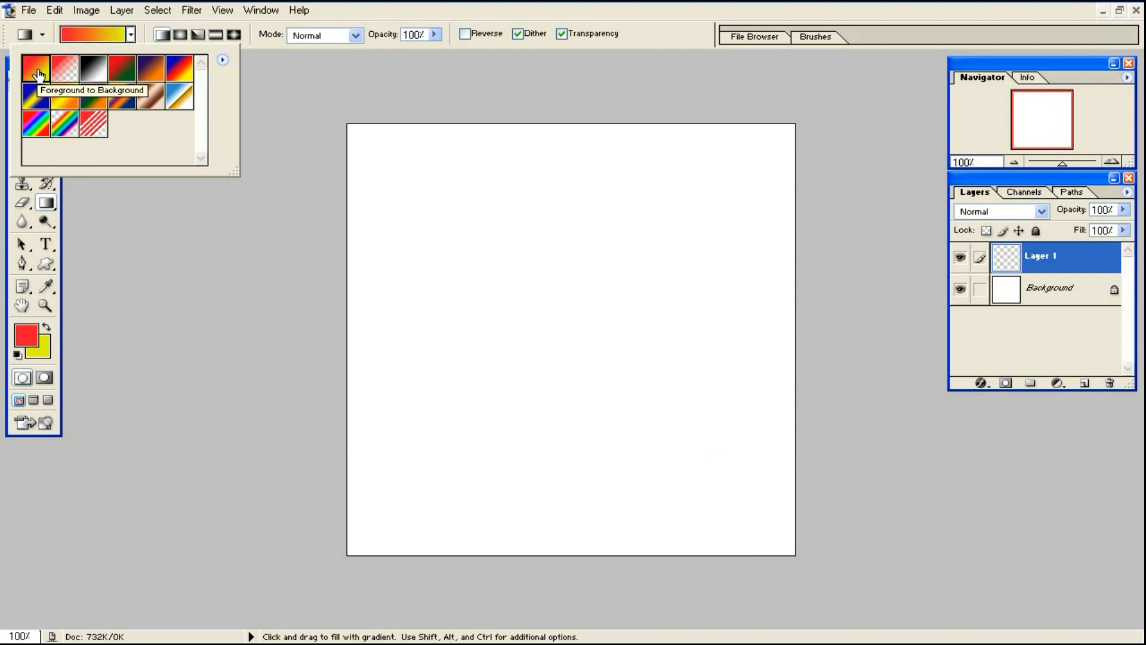
pyautogui.click(95, 34)
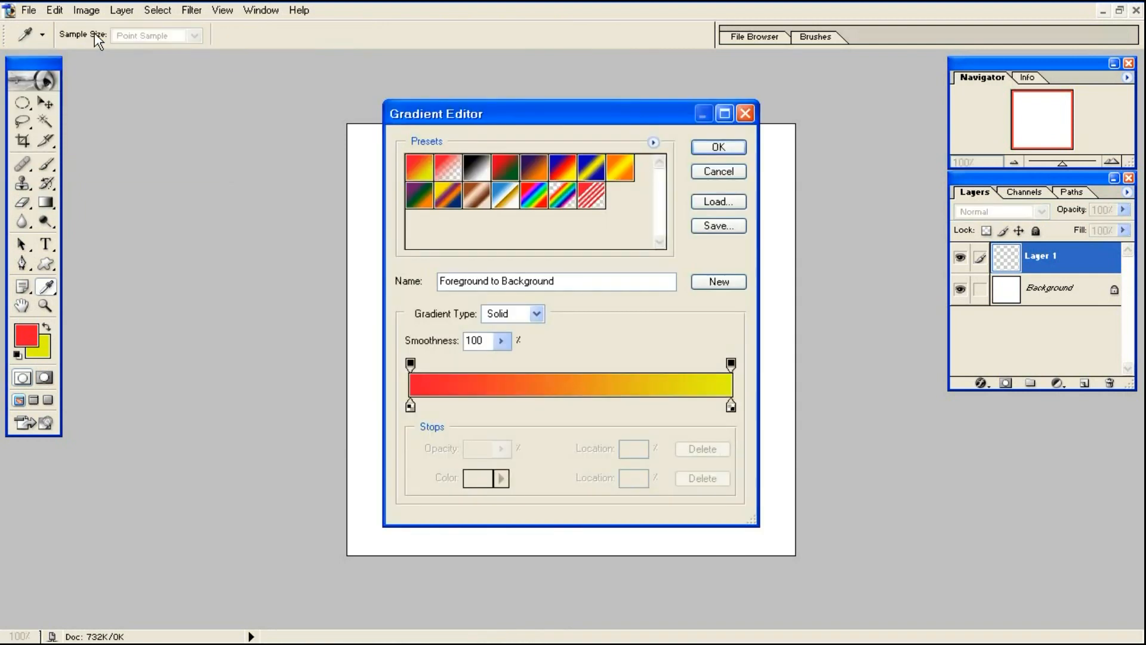
# Preview several presets in the Gradient Editor, including Red, Green and Blue, Yellow, Blue, and return to Foreground to Background.
pyautogui.click(475, 170)
pyautogui.click(505, 170)
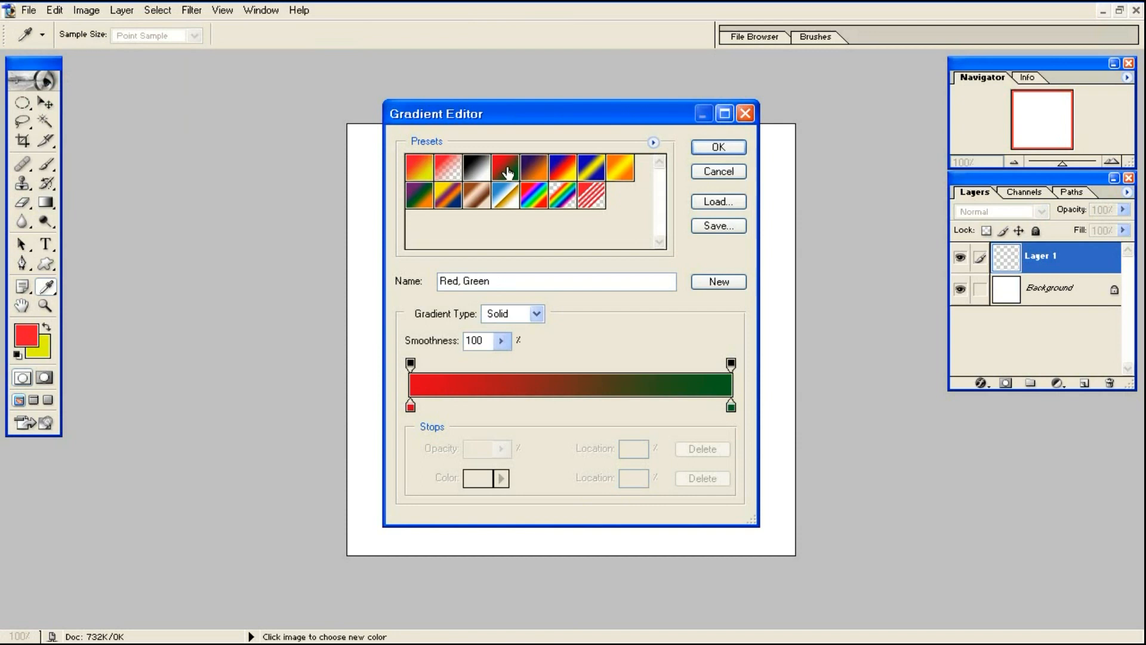
pyautogui.click(545, 172)
pyautogui.click(562, 171)
pyautogui.click(600, 172)
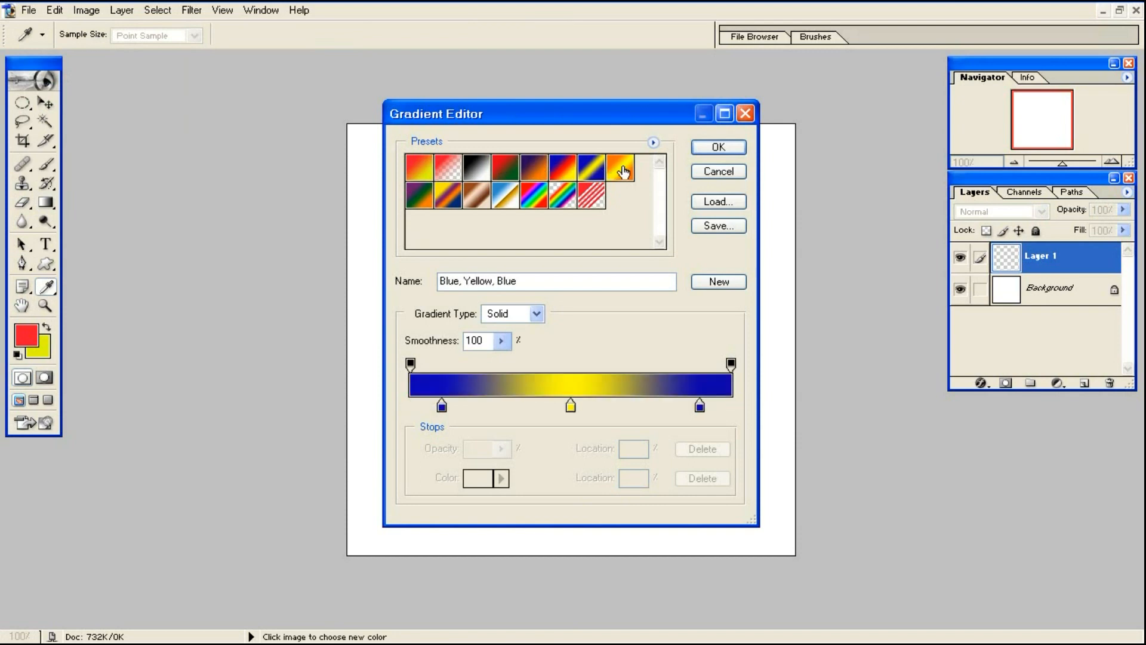
pyautogui.click(622, 172)
pyautogui.click(420, 174)
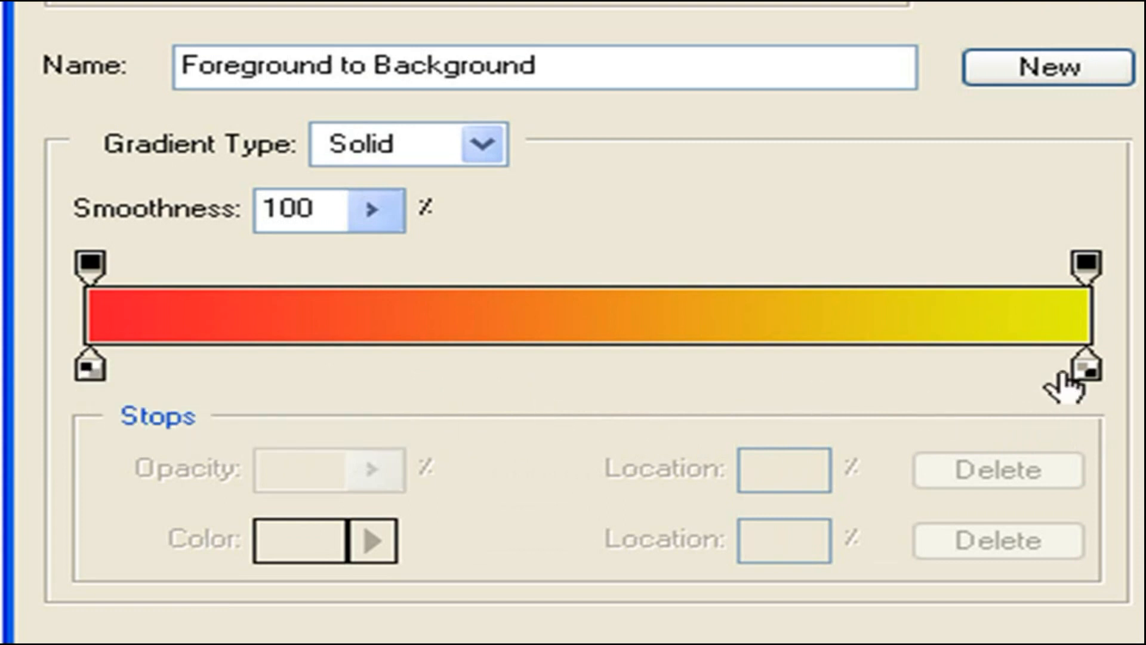
# Select the gradient's yellow end color stop and its red start color stop in turn to examine their color and location.
pyautogui.click(1083, 375)
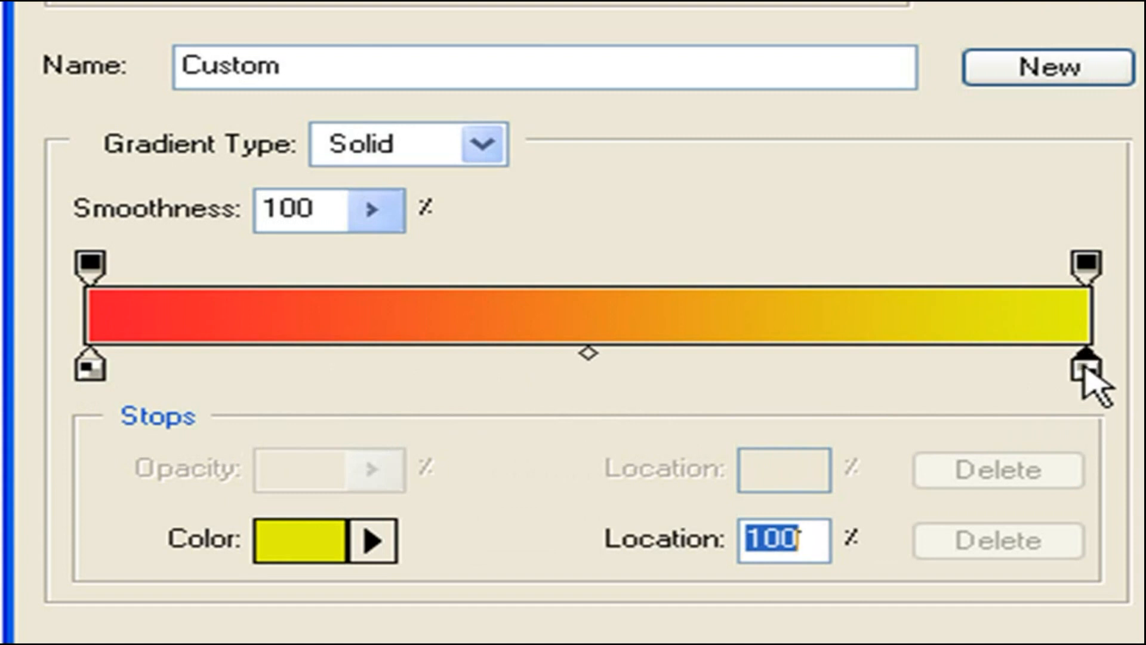
pyautogui.moveTo(1087, 374)
pyautogui.mouseDown()
pyautogui.moveTo(533, 382)
pyautogui.moveTo(190, 371)
pyautogui.moveTo(1086, 376)
pyautogui.mouseUp()
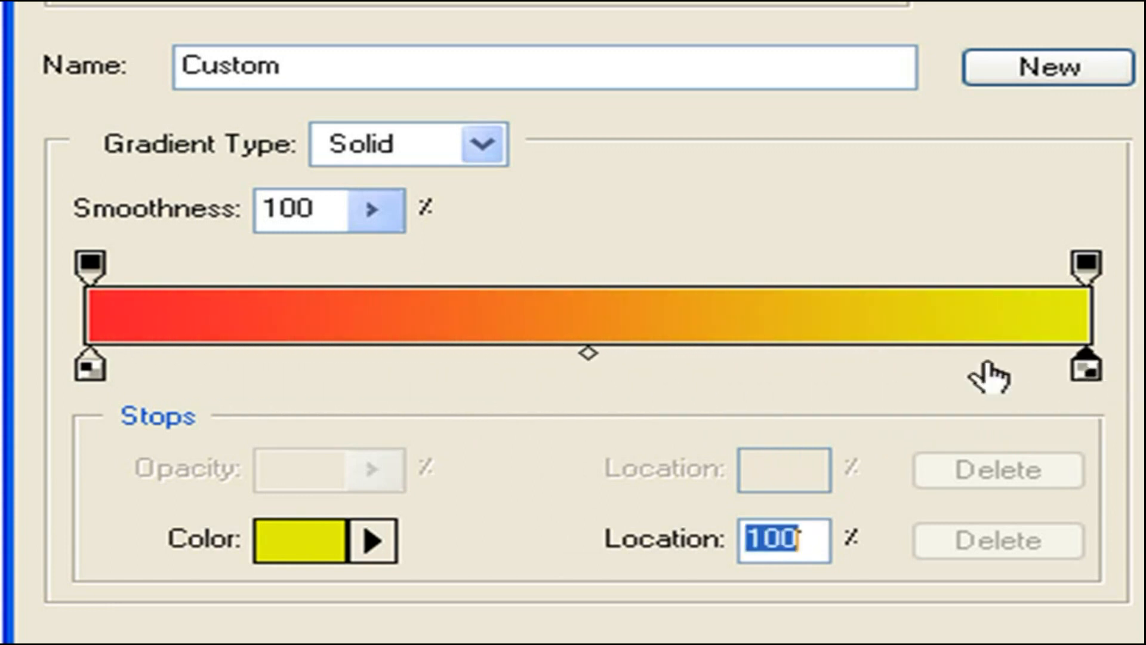
pyautogui.click(90, 369)
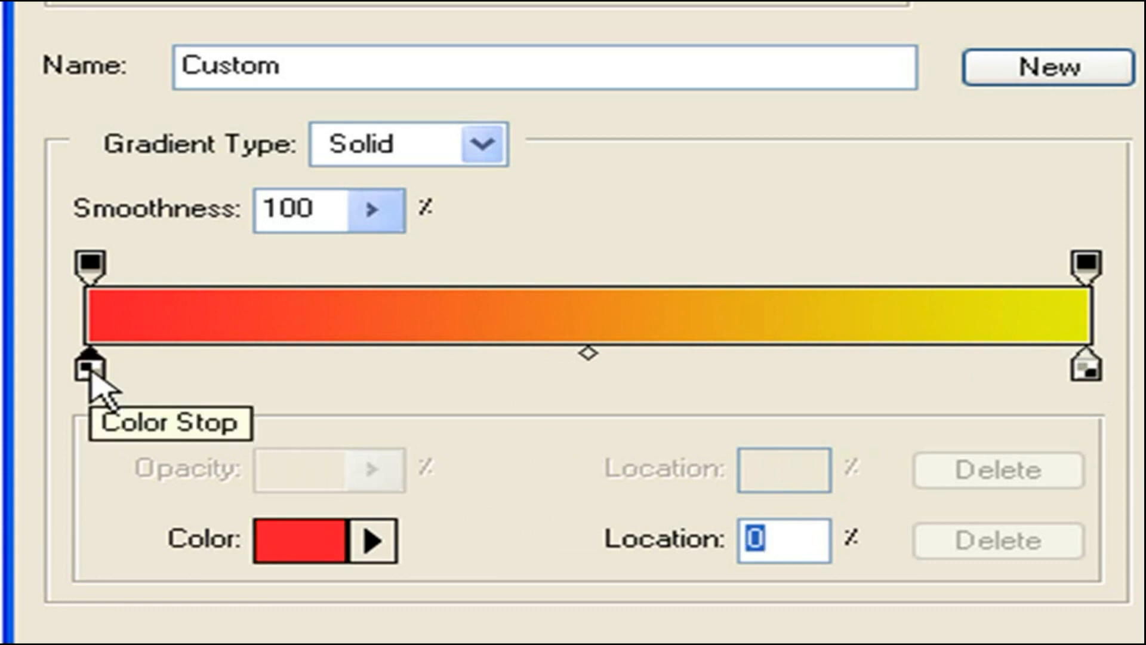
pyautogui.moveTo(90, 371); pyautogui.dragTo(23, 371)
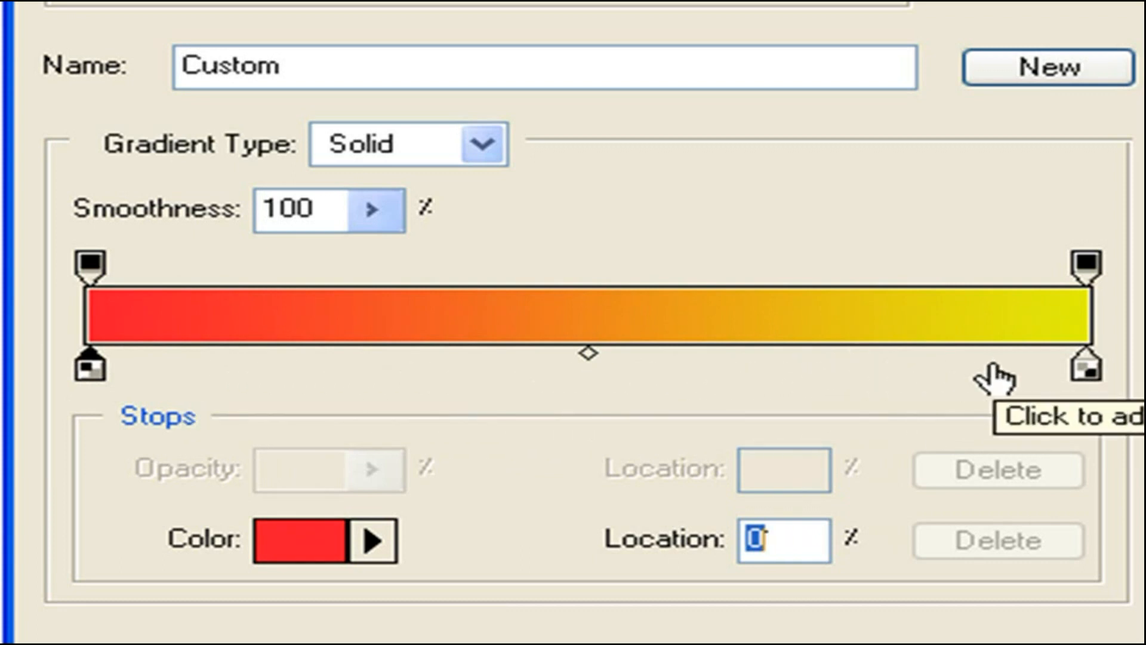
# Add a color stop at 50% of the gradient, set it to white (FFFFFF), and accept the custom gradient.
pyautogui.click(589, 375)
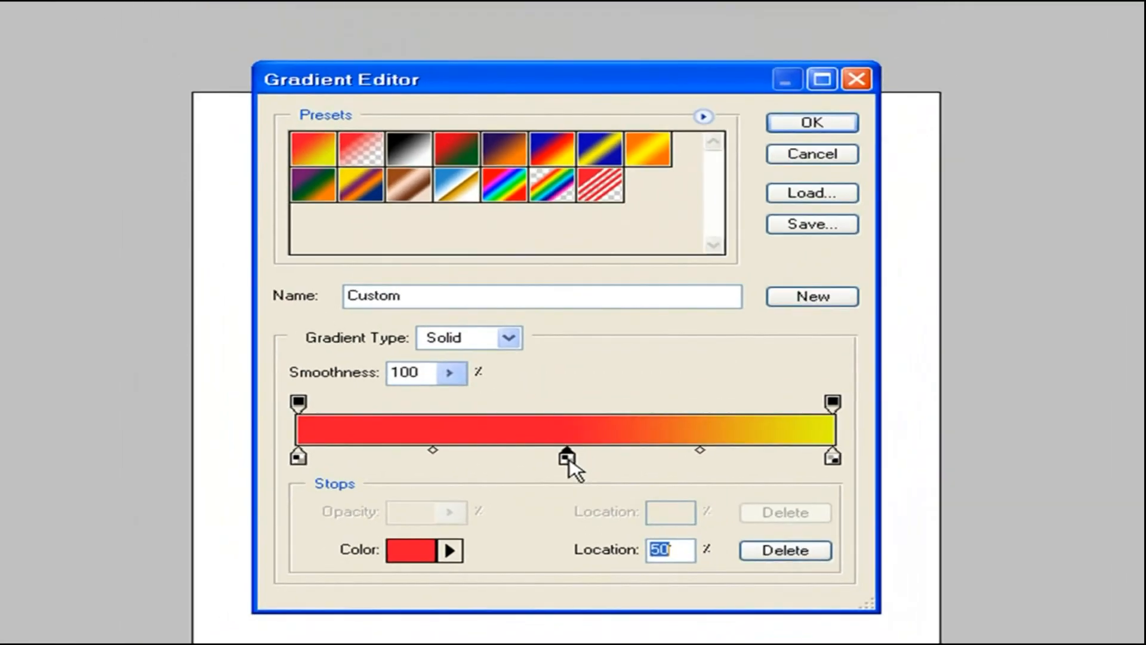
pyautogui.doubleClick(569, 455)
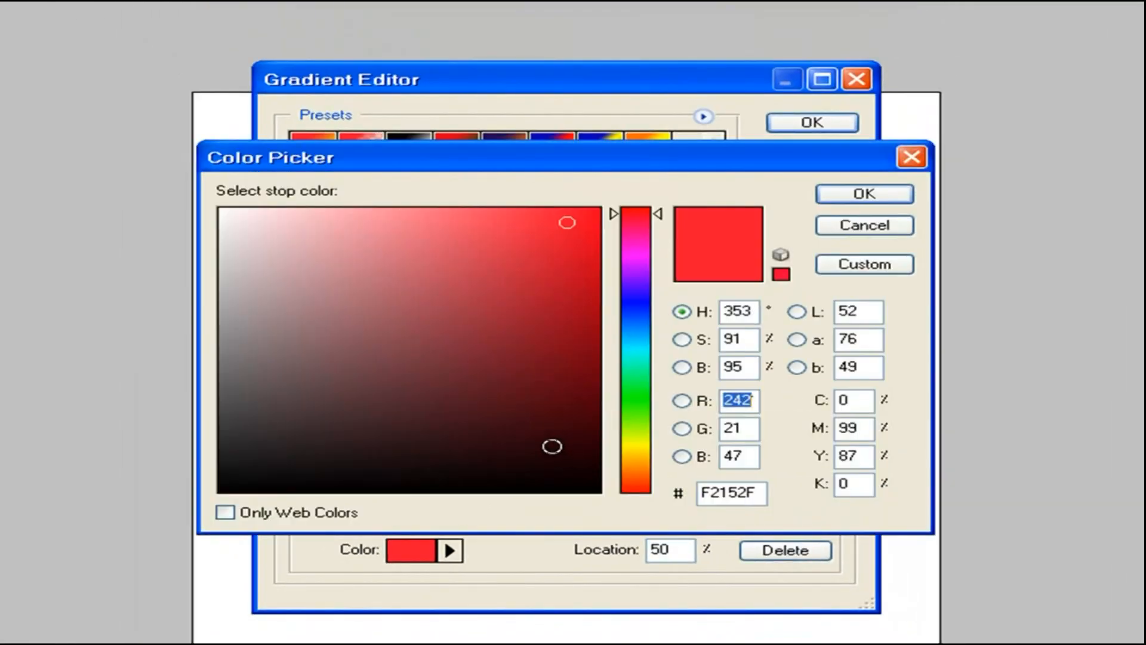
pyautogui.moveTo(426, 371)
pyautogui.mouseDown()
pyautogui.moveTo(238, 246)
pyautogui.moveTo(217, 208)
pyautogui.mouseUp()
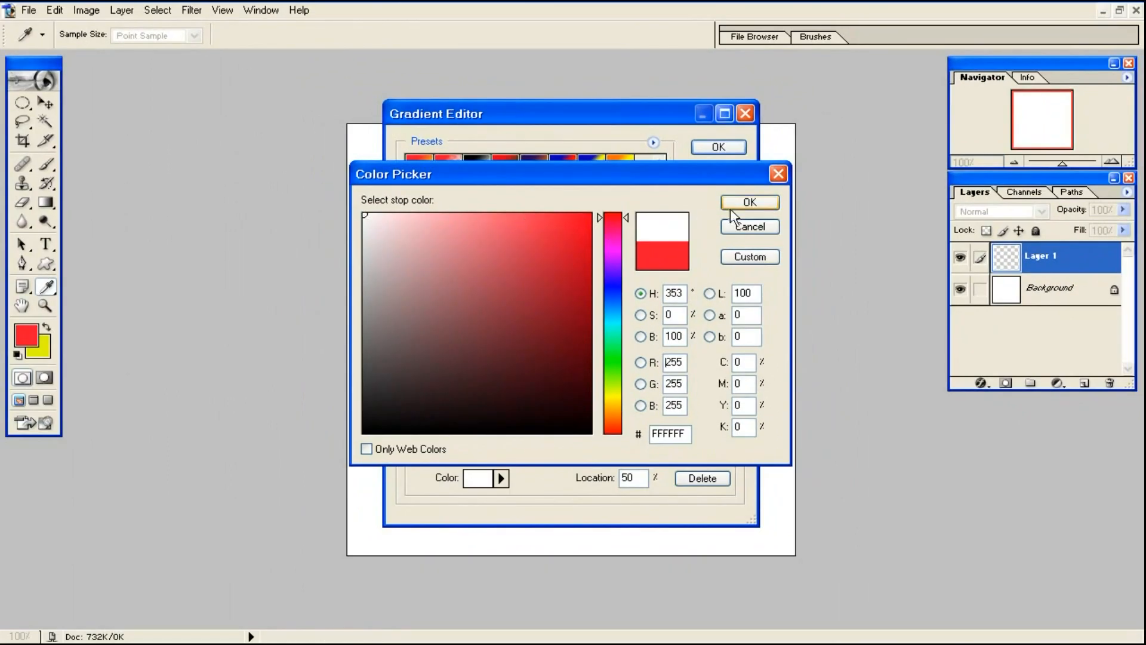
pyautogui.click(730, 208)
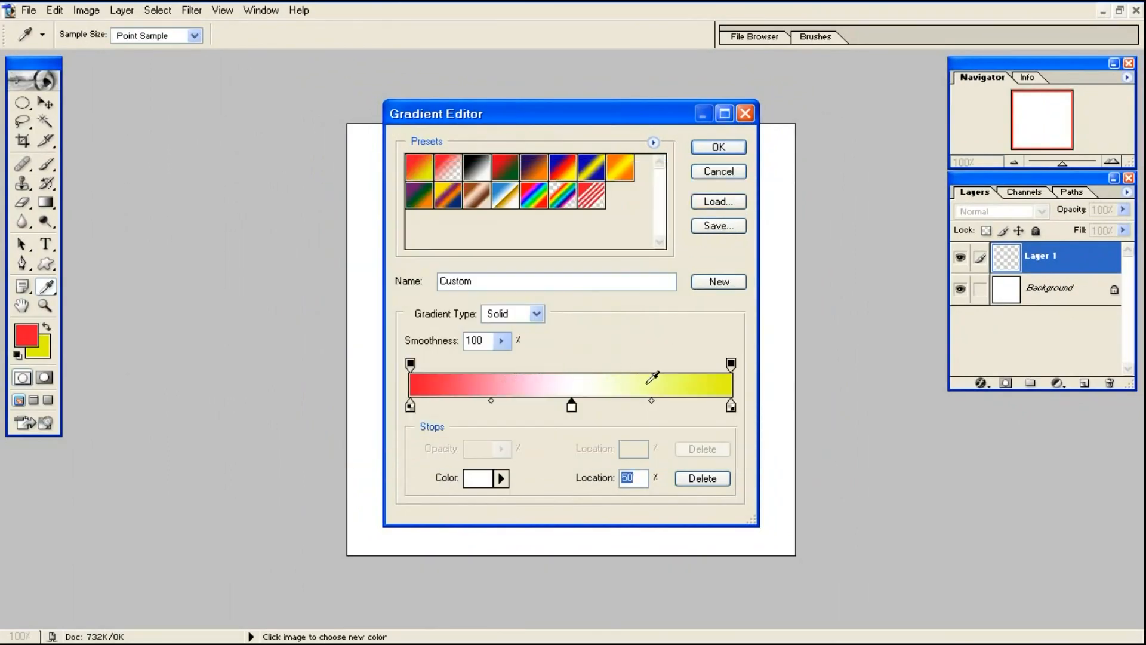
pyautogui.click(716, 147)
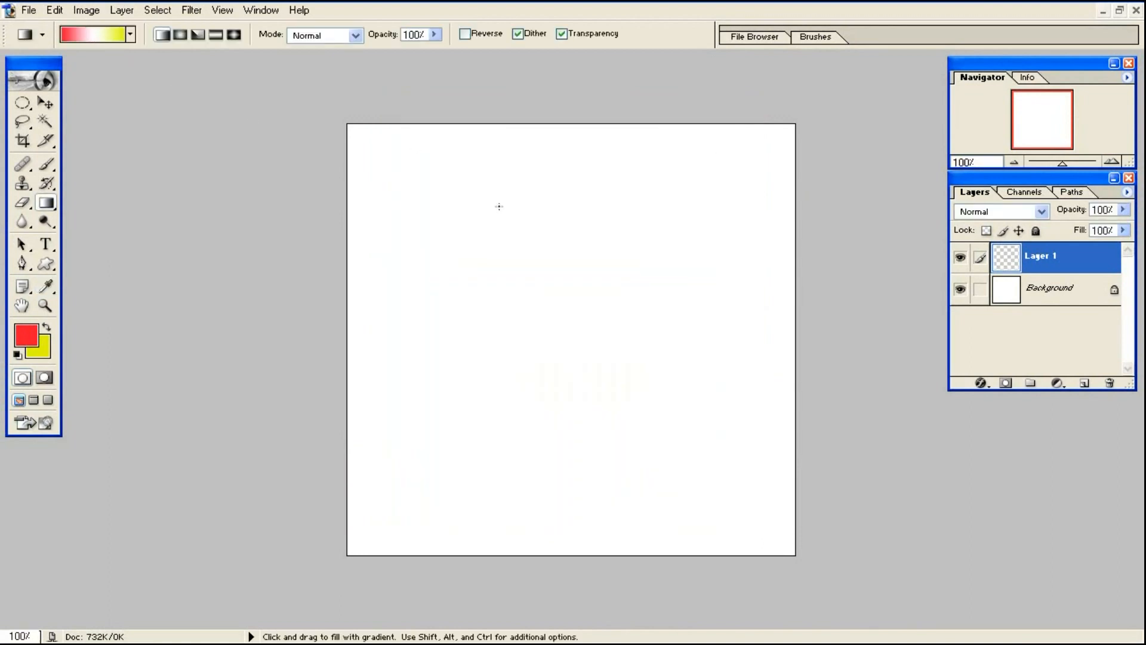
# Fill the layer diagonally from upper left to lower right with the red-white-yellow gradient, and replace it with a blank new layer.
pyautogui.moveTo(348, 125); pyautogui.dragTo(782, 540)
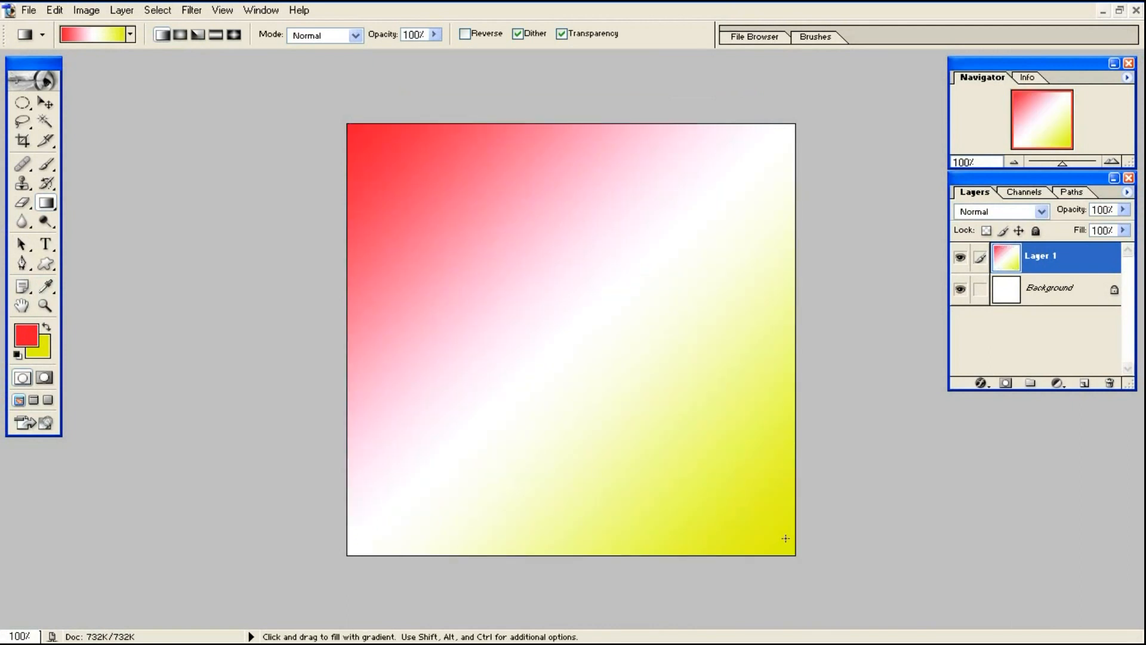
pyautogui.moveTo(1007, 262); pyautogui.dragTo(1109, 383)
pyautogui.click(1085, 384)
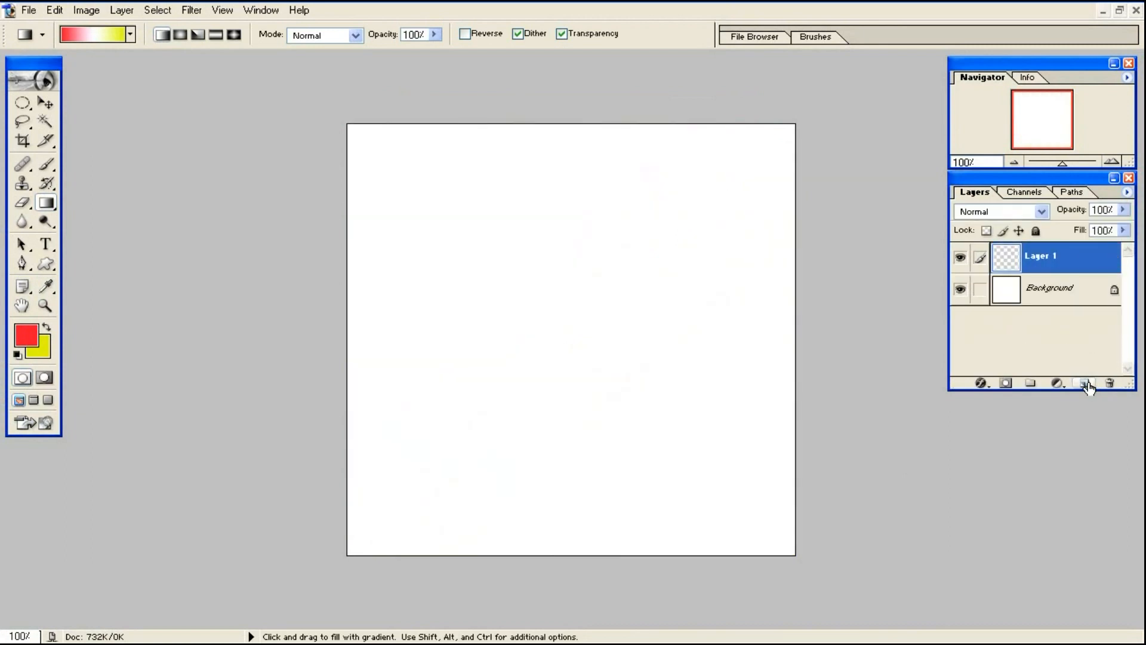
# Reopen the custom gradient for editing, remove its white middle color stop, and add a white one back at 49%.
pyautogui.click(94, 40)
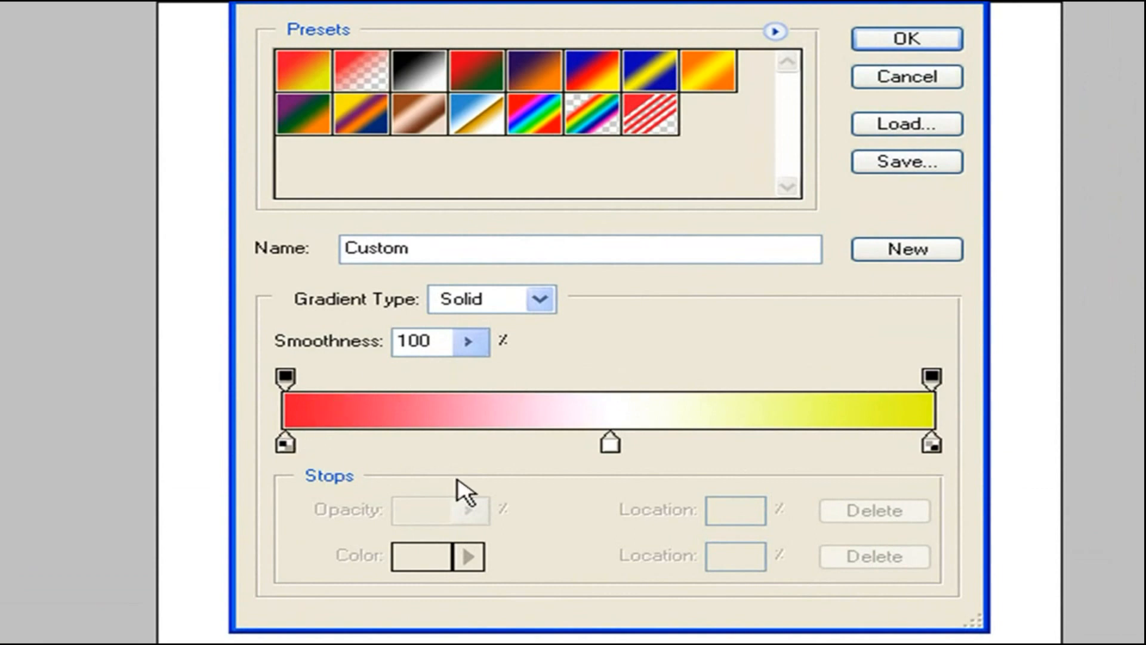
pyautogui.click(609, 445)
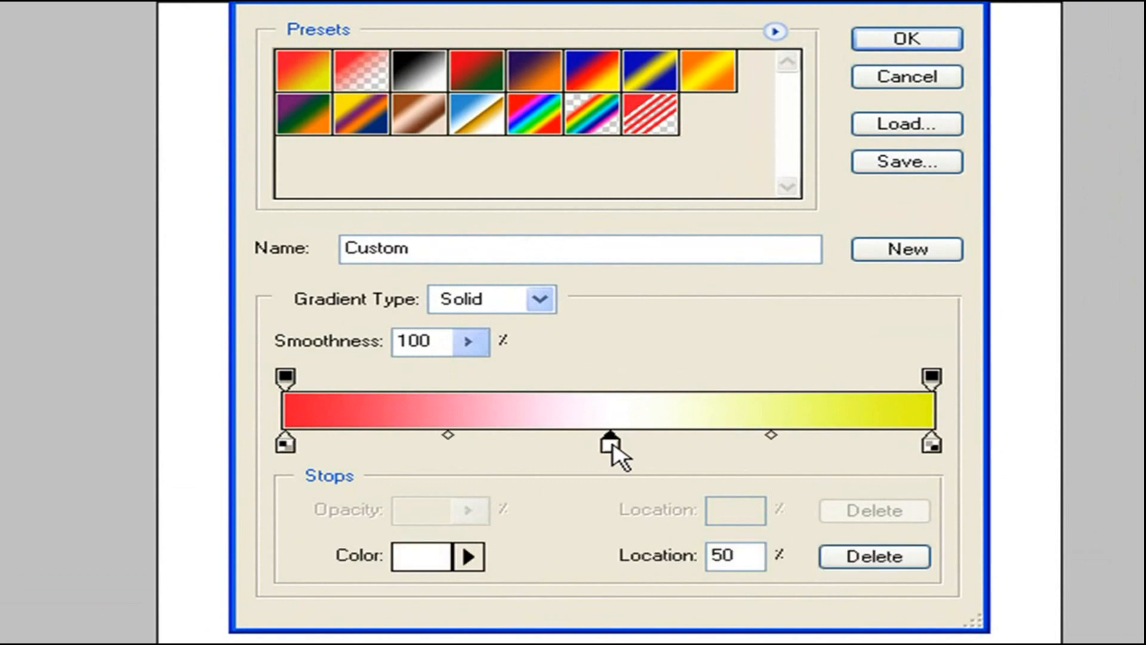
pyautogui.moveTo(611, 445); pyautogui.dragTo(614, 481)
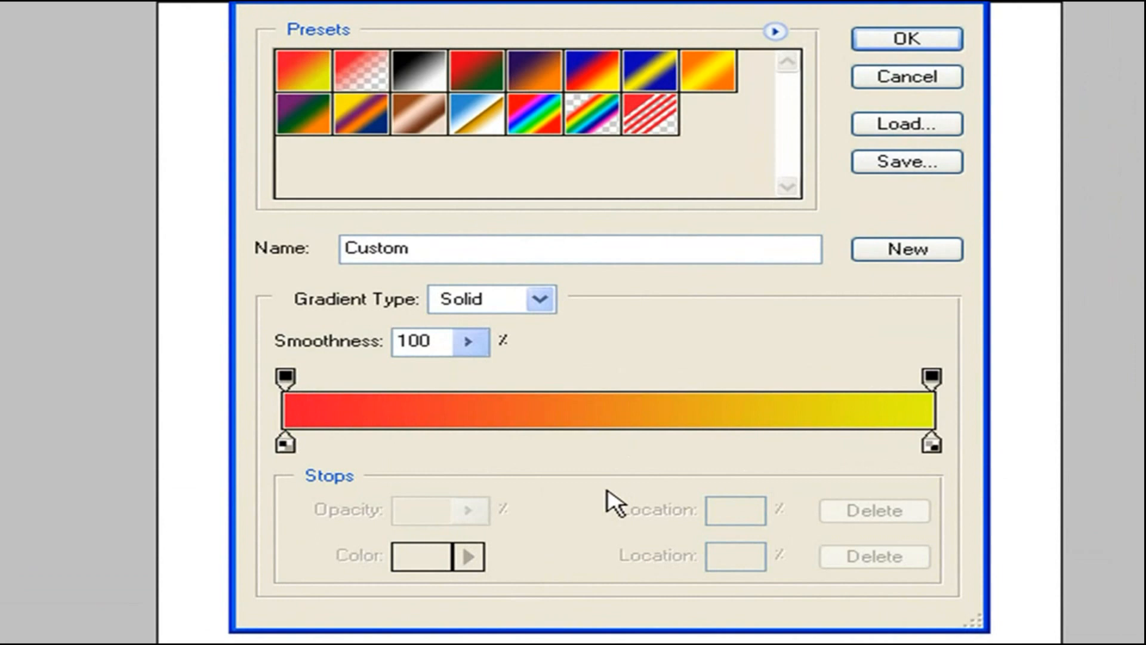
pyautogui.click(603, 443)
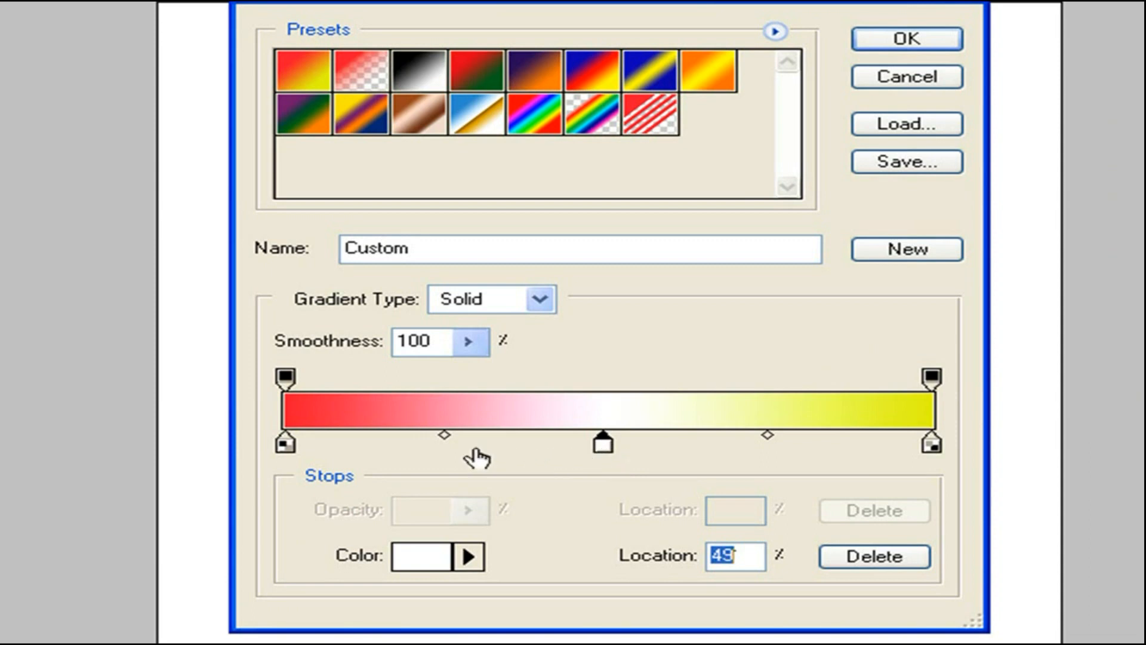
# Add a color stop at 25% of the gradient and set its color to bright yellow.
pyautogui.click(442, 449)
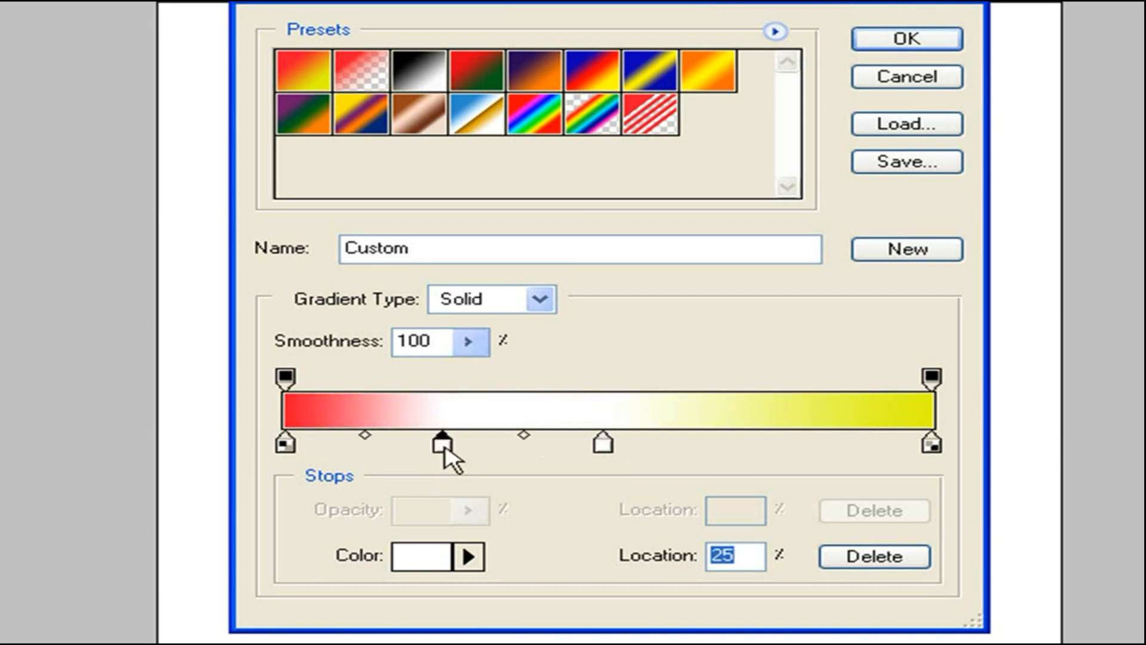
pyautogui.doubleClick(442, 444)
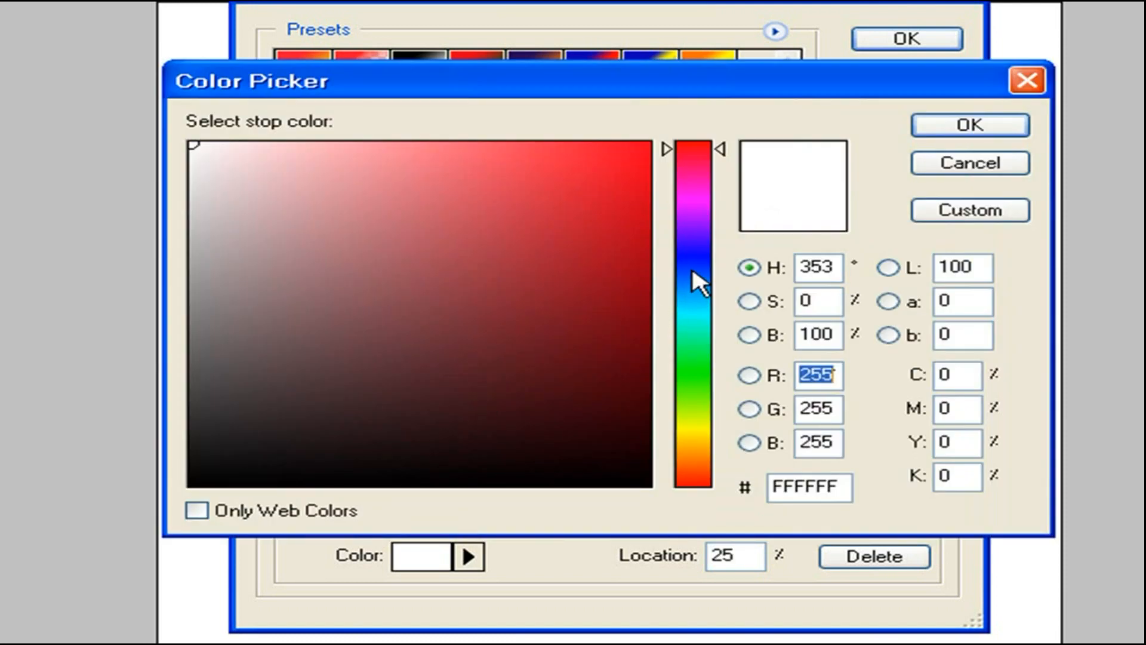
pyautogui.click(703, 251)
pyautogui.moveTo(704, 253); pyautogui.dragTo(694, 426)
pyautogui.click(612, 147)
pyautogui.moveTo(612, 147); pyautogui.dragTo(632, 141)
pyautogui.click(975, 127)
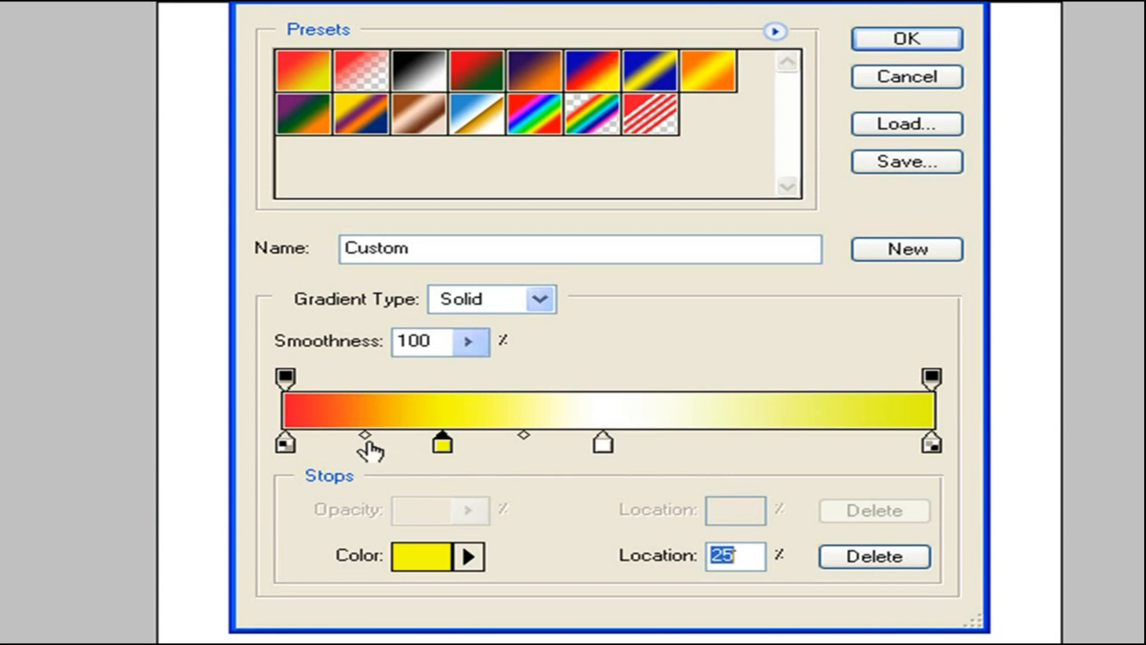
# Move the red-to-yellow midpoint right up to the 25% yellow stop and shift the yellow-to-white midpoint slightly toward the white stop.
pyautogui.moveTo(366, 440); pyautogui.dragTo(438, 439)
pyautogui.click(443, 445)
pyautogui.click(443, 448)
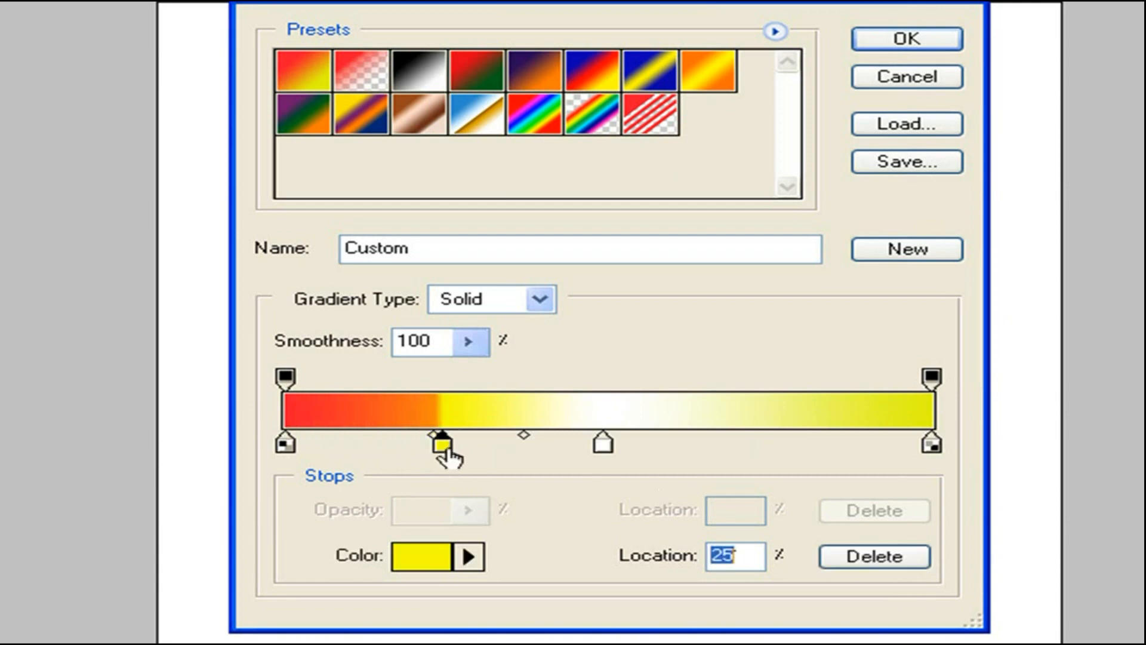
pyautogui.moveTo(525, 436)
pyautogui.mouseDown()
pyautogui.moveTo(591, 437)
pyautogui.moveTo(458, 436)
pyautogui.moveTo(542, 438)
pyautogui.mouseUp()
pyautogui.click(442, 446)
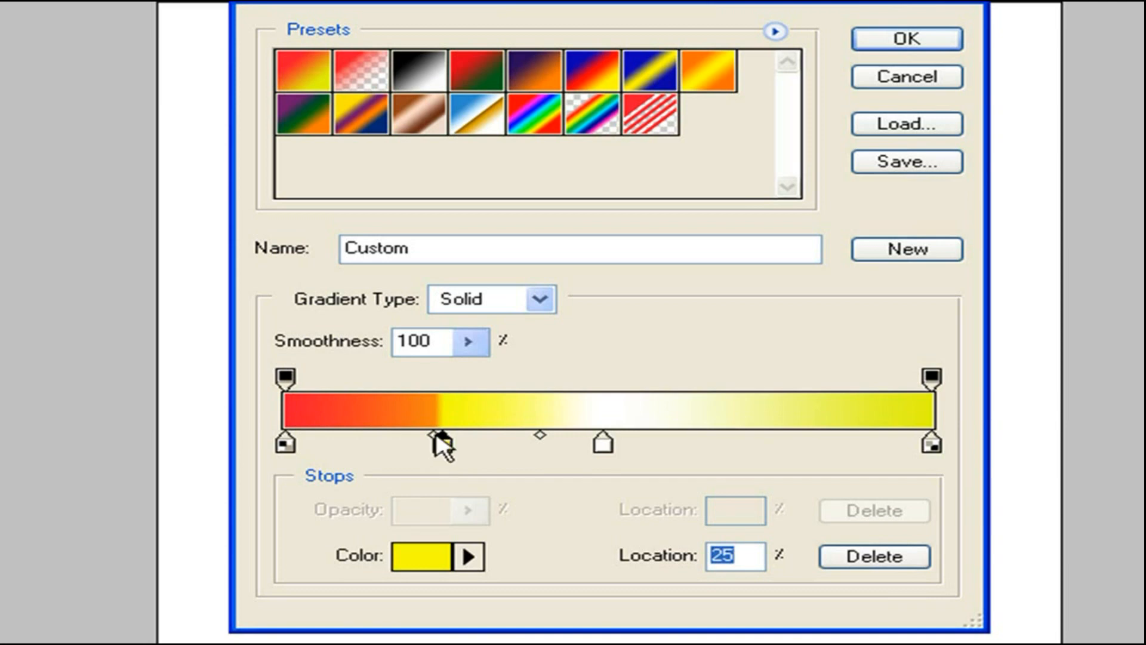
# Remove the 25% yellow and the white color stops, and shift the remaining red-to-yellow midpoint to 47%.
pyautogui.moveTo(439, 437); pyautogui.dragTo(470, 467)
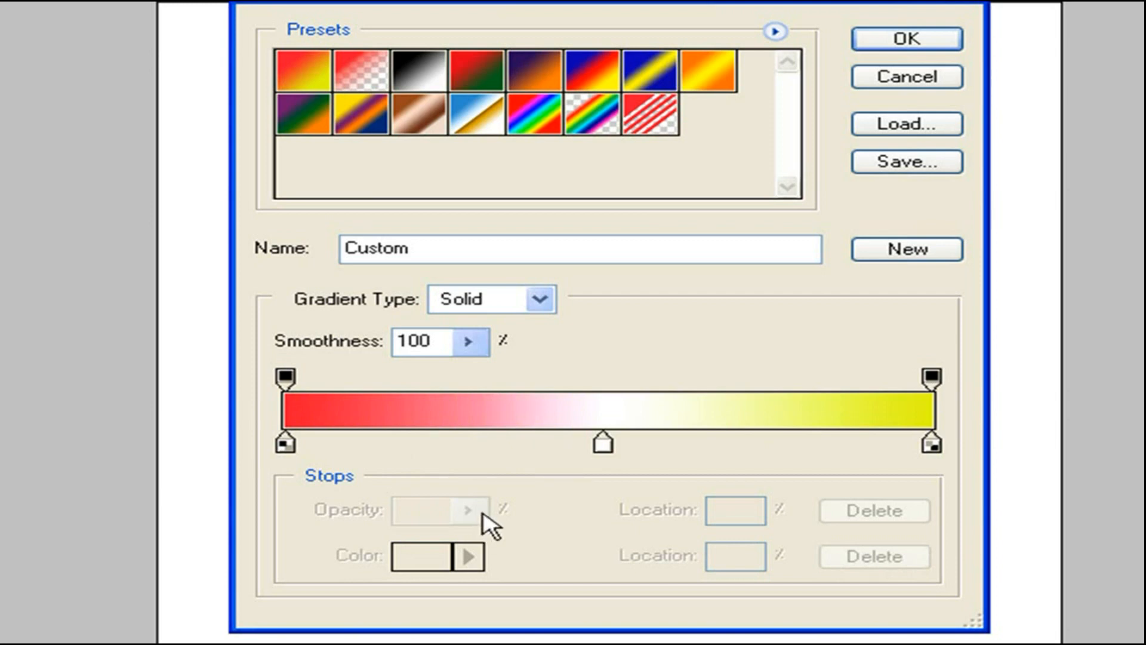
pyautogui.moveTo(605, 442); pyautogui.dragTo(600, 501)
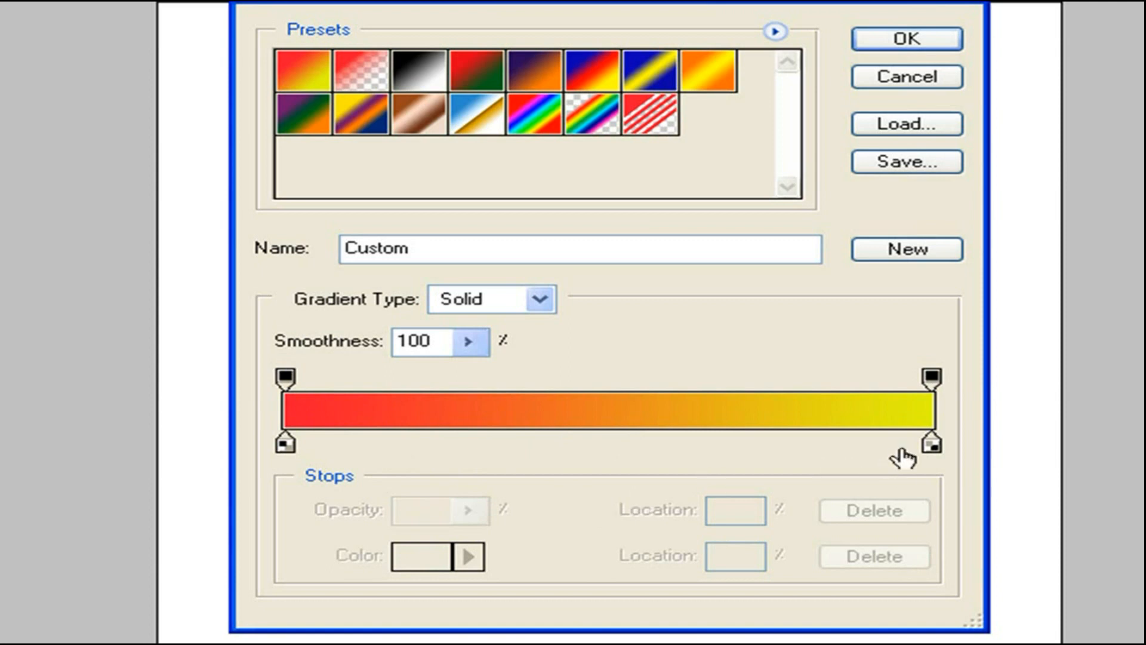
pyautogui.click(929, 447)
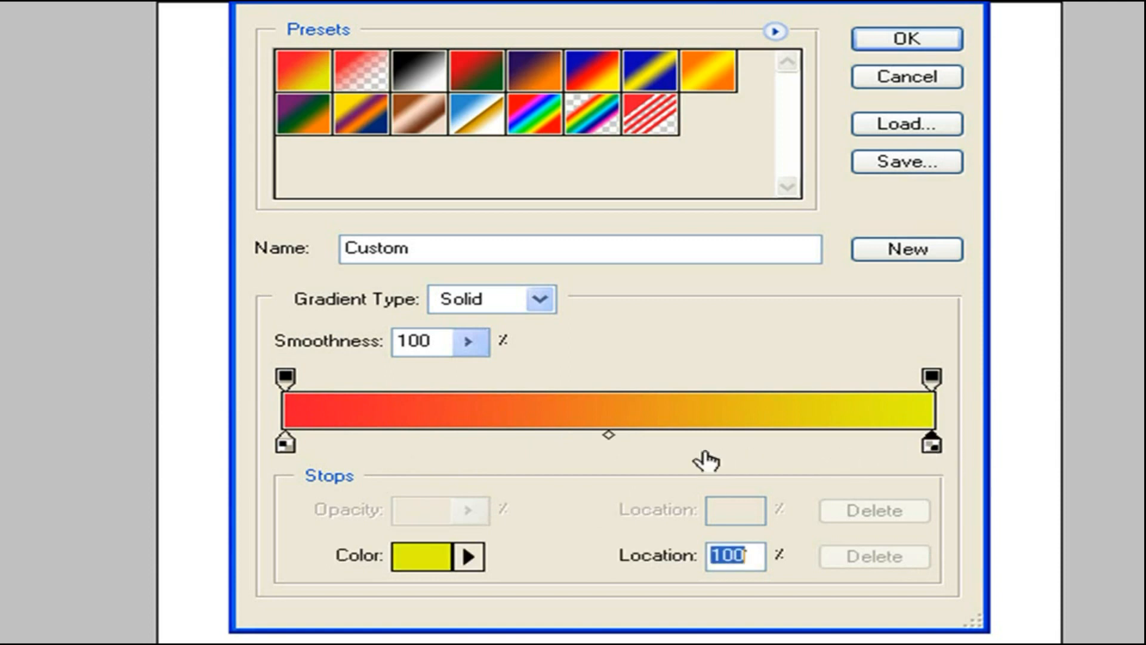
pyautogui.moveTo(609, 438)
pyautogui.mouseDown()
pyautogui.moveTo(351, 438)
pyautogui.moveTo(875, 448)
pyautogui.moveTo(596, 440)
pyautogui.mouseUp()
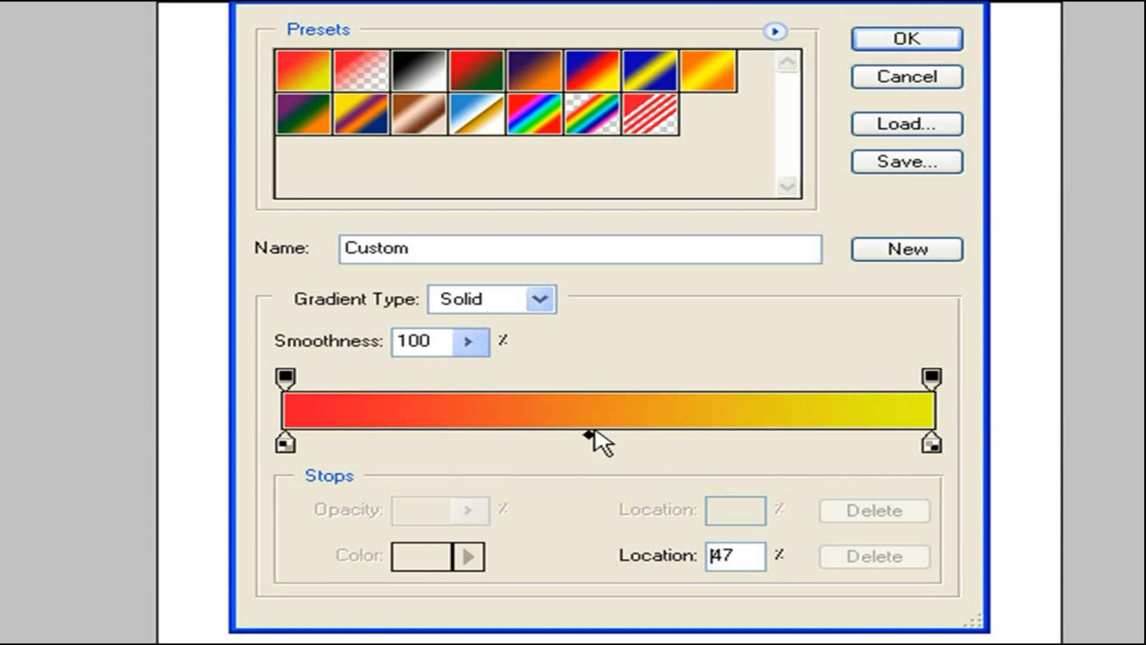
# Add seven yellow color stops spaced along the gradient, including ones at 69%, 47%, 36% and 17%.
pyautogui.click(804, 444)
pyautogui.click(733, 445)
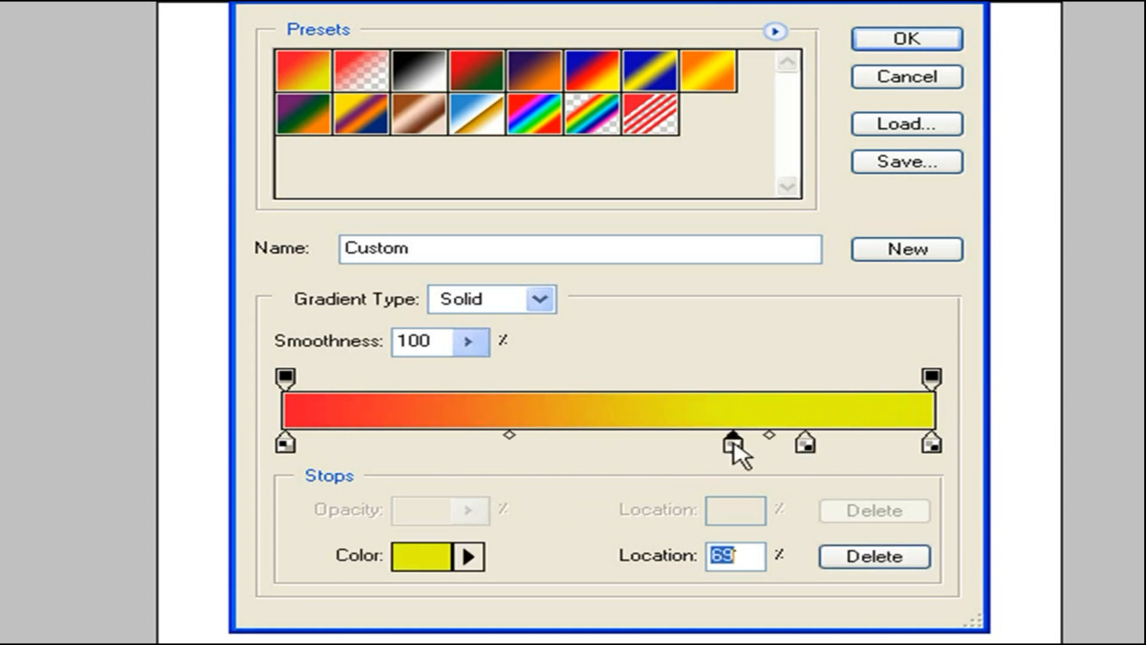
pyautogui.click(650, 444)
pyautogui.click(588, 445)
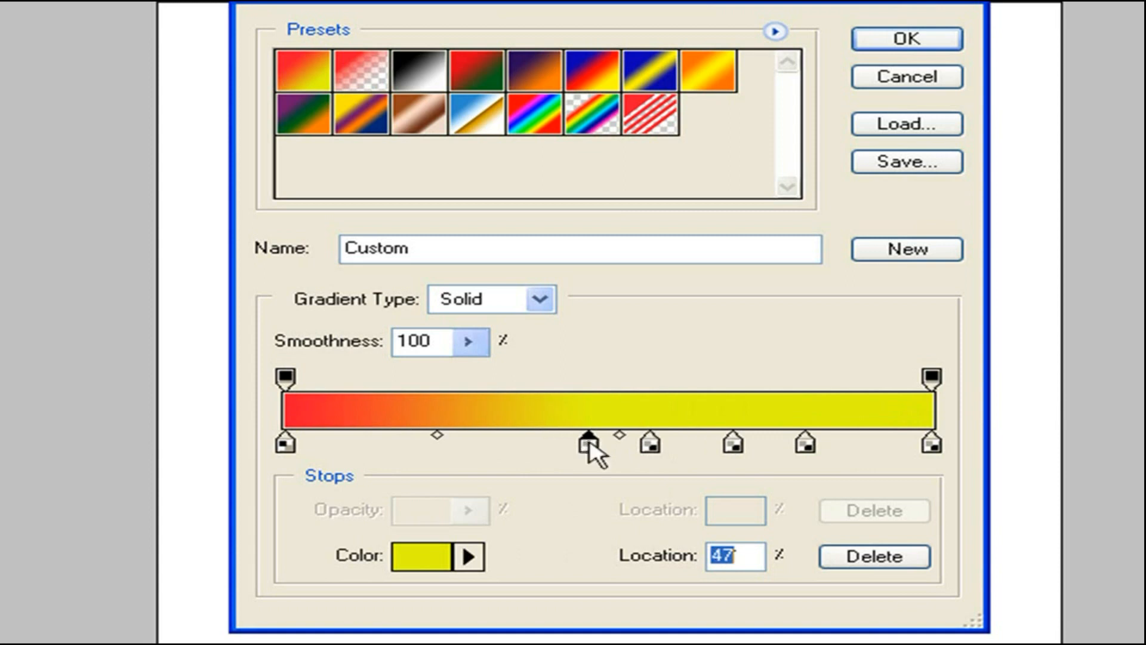
pyautogui.click(518, 445)
pyautogui.click(450, 445)
pyautogui.click(395, 445)
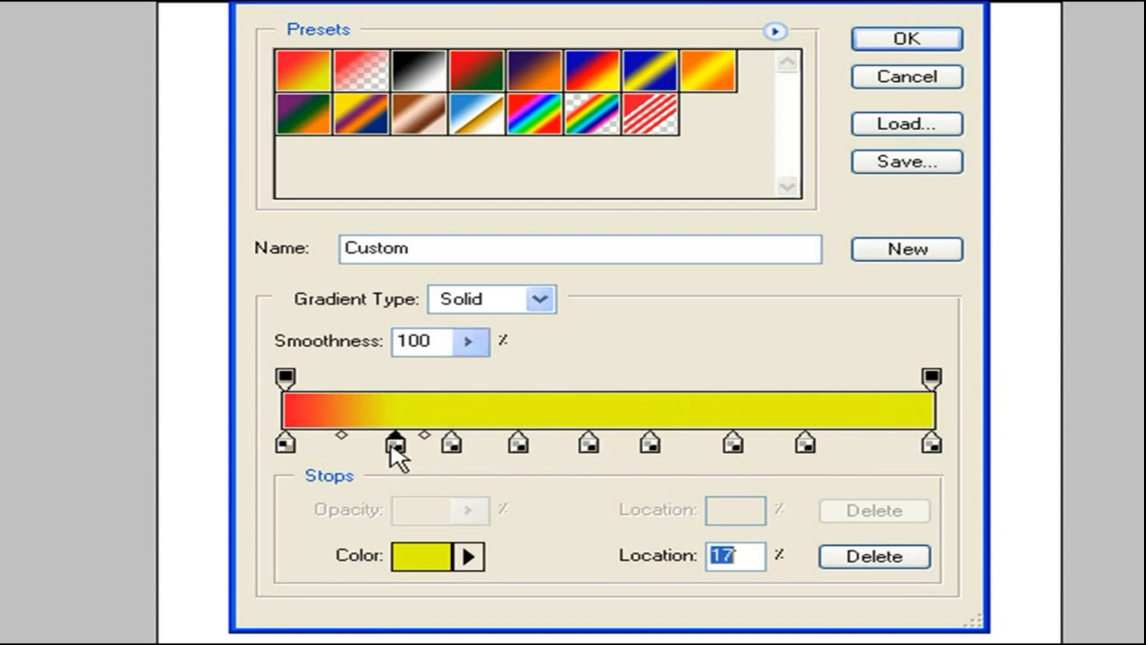
# Change the color of the 36% stop to bright blue and the 69% stop to pinkish red, hex F40E44.
pyautogui.doubleClick(518, 449)
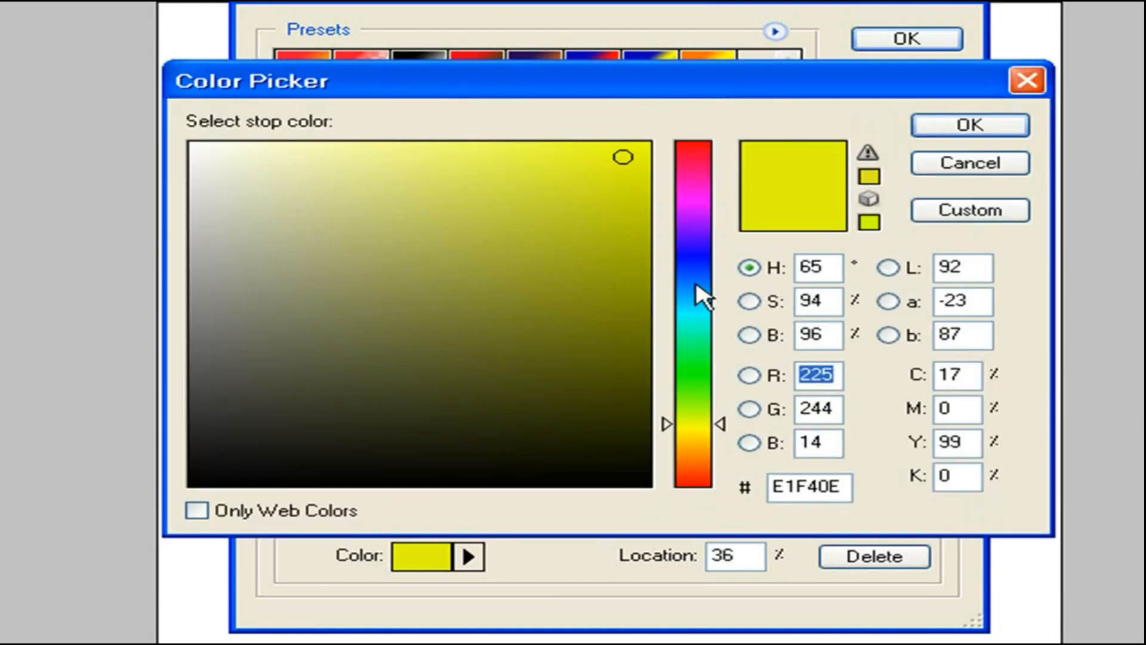
pyautogui.click(697, 283)
pyautogui.click(970, 126)
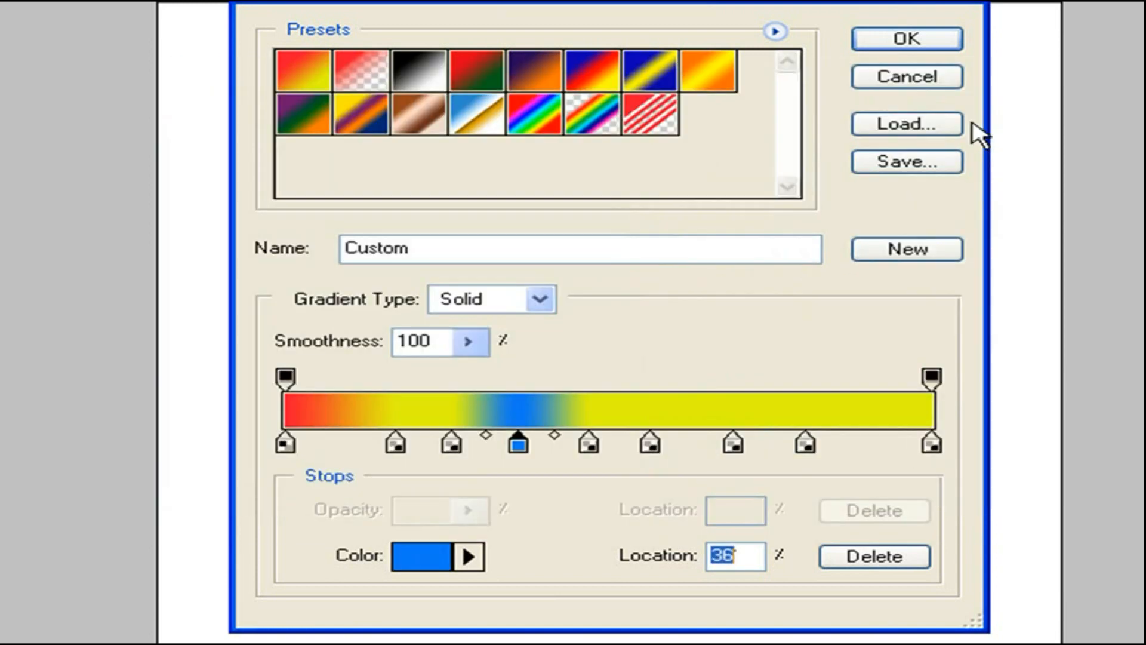
pyautogui.doubleClick(734, 449)
pyautogui.click(690, 157)
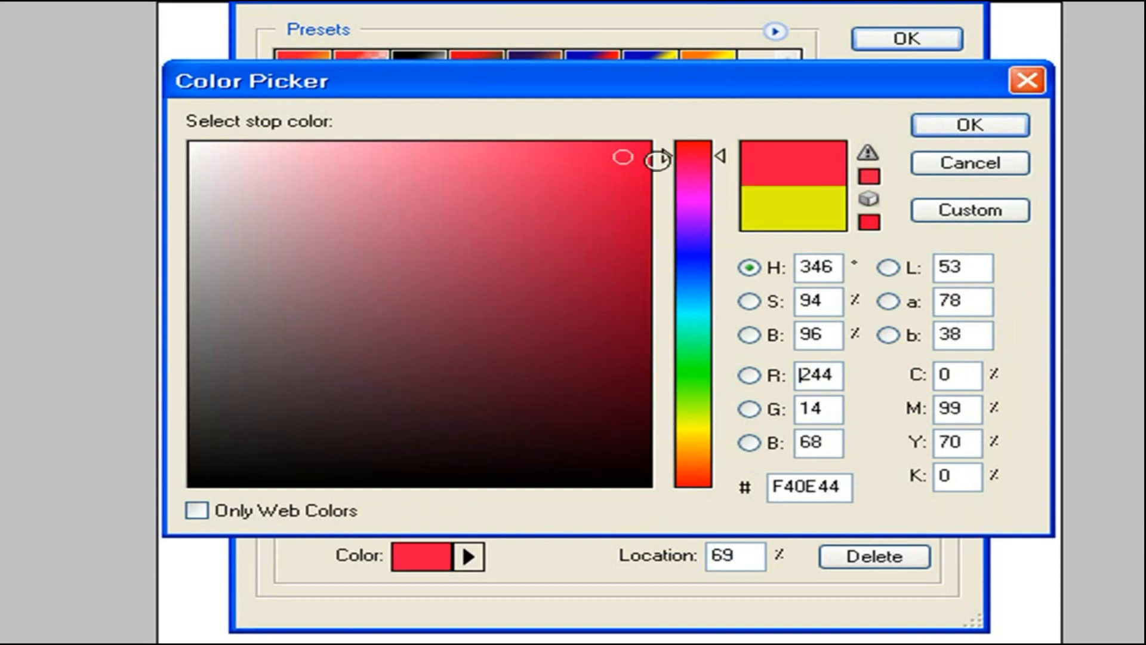
pyautogui.click(928, 129)
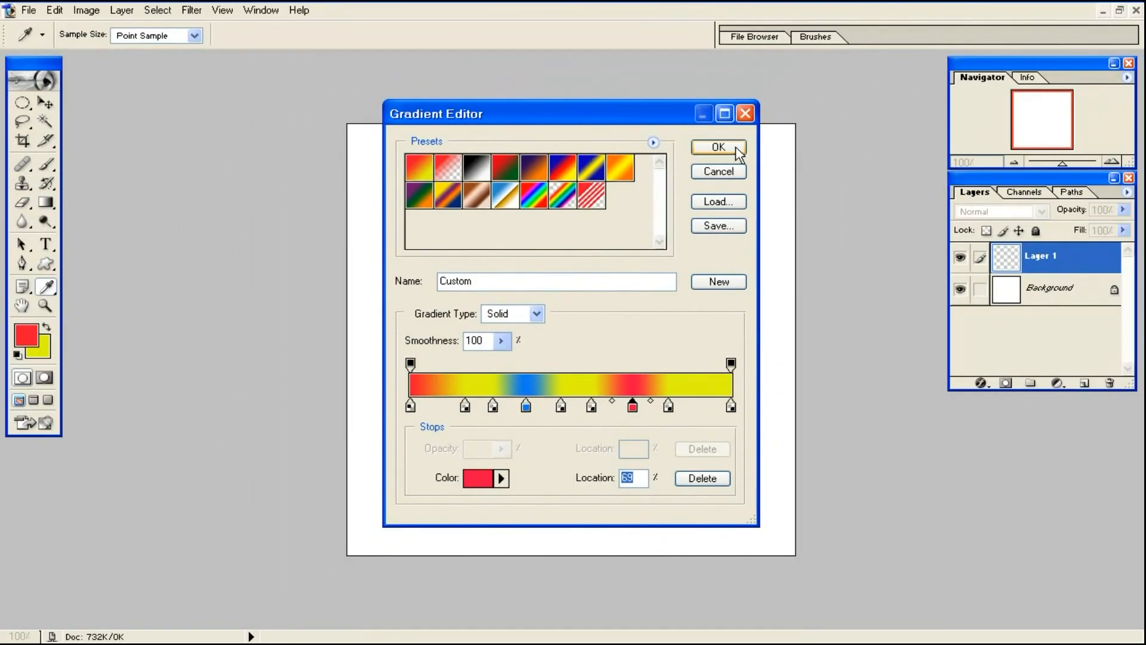
# Accept the edited gradient and fill Layer 1 with it as a diagonal linear gradient from upper left to lower right.
pyautogui.click(735, 146)
pyautogui.moveTo(462, 184); pyautogui.dragTo(849, 469)
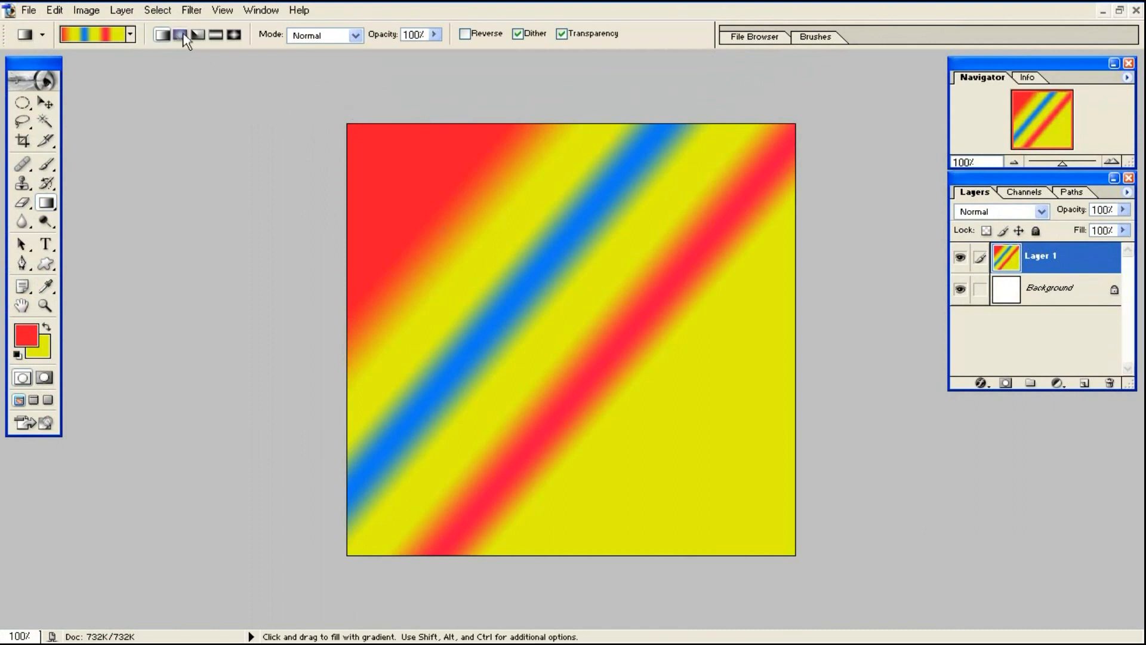
# Choose the Black, White gradient preset, open it for editing and add a red color stop at 49%.
pyautogui.click(131, 34)
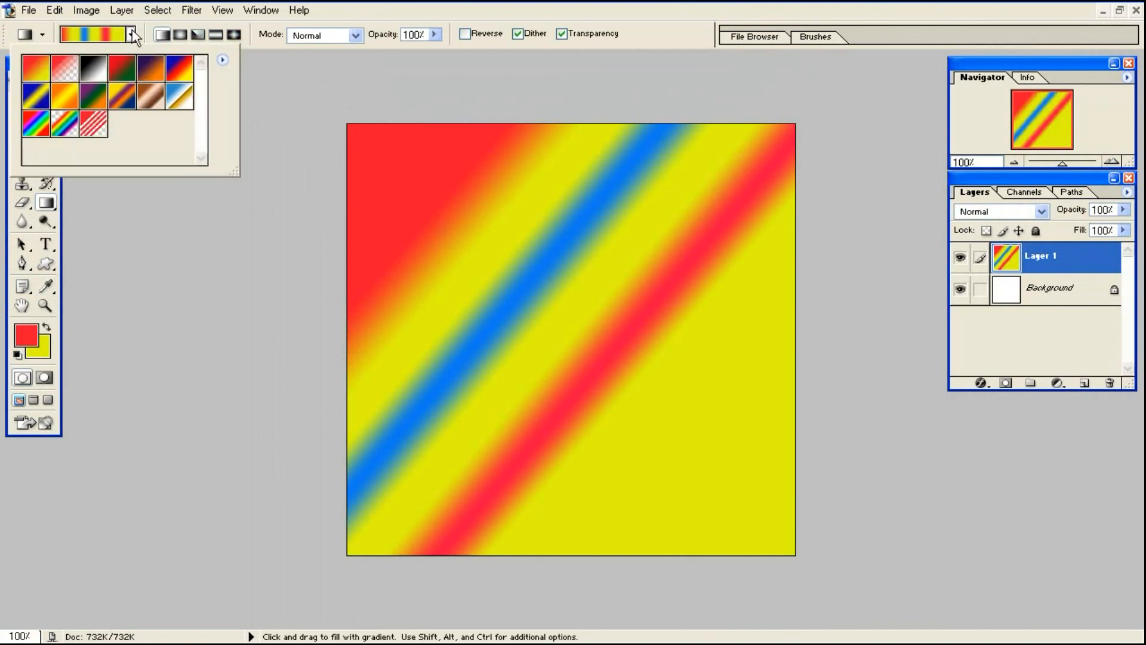
pyautogui.click(222, 60)
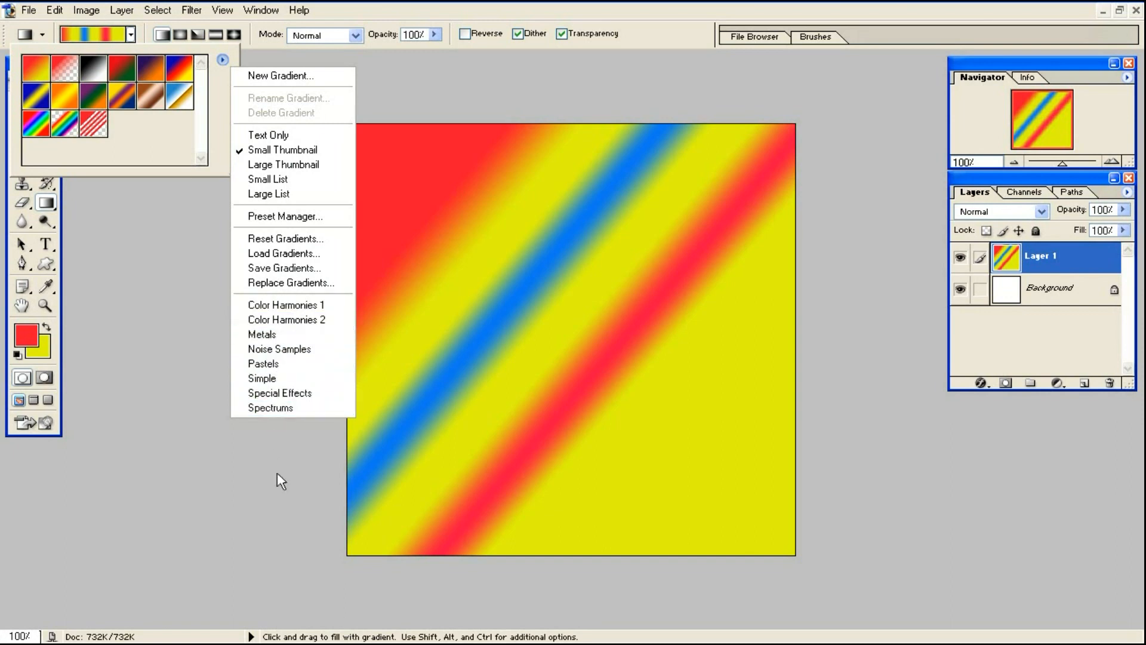
pyautogui.click(160, 135)
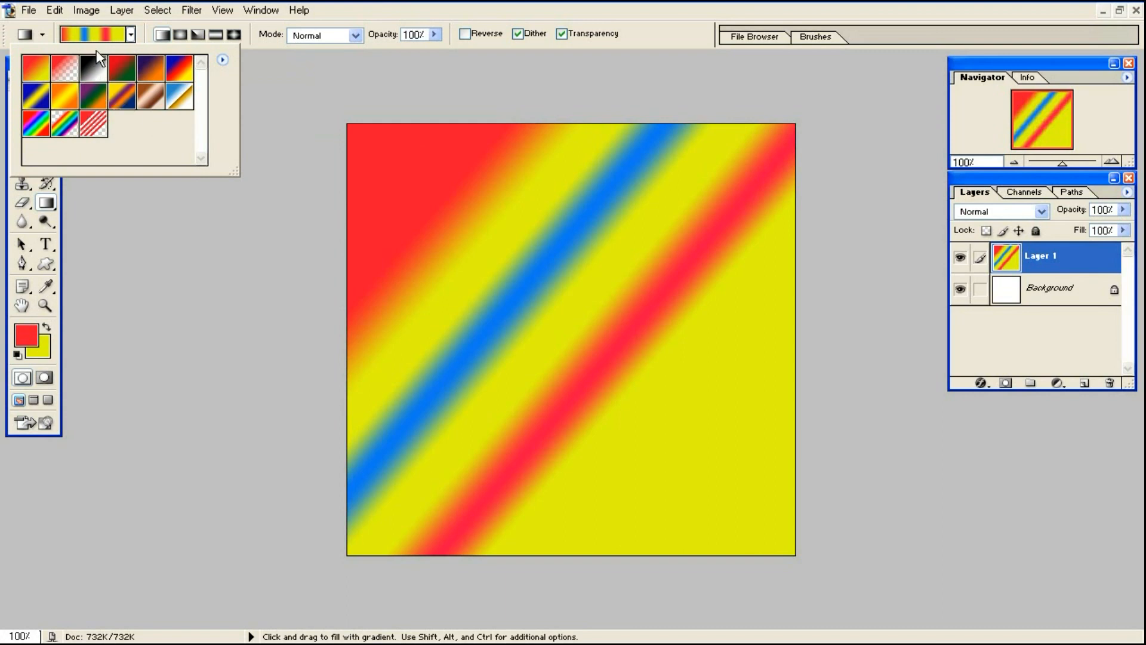
pyautogui.click(93, 67)
pyautogui.click(93, 36)
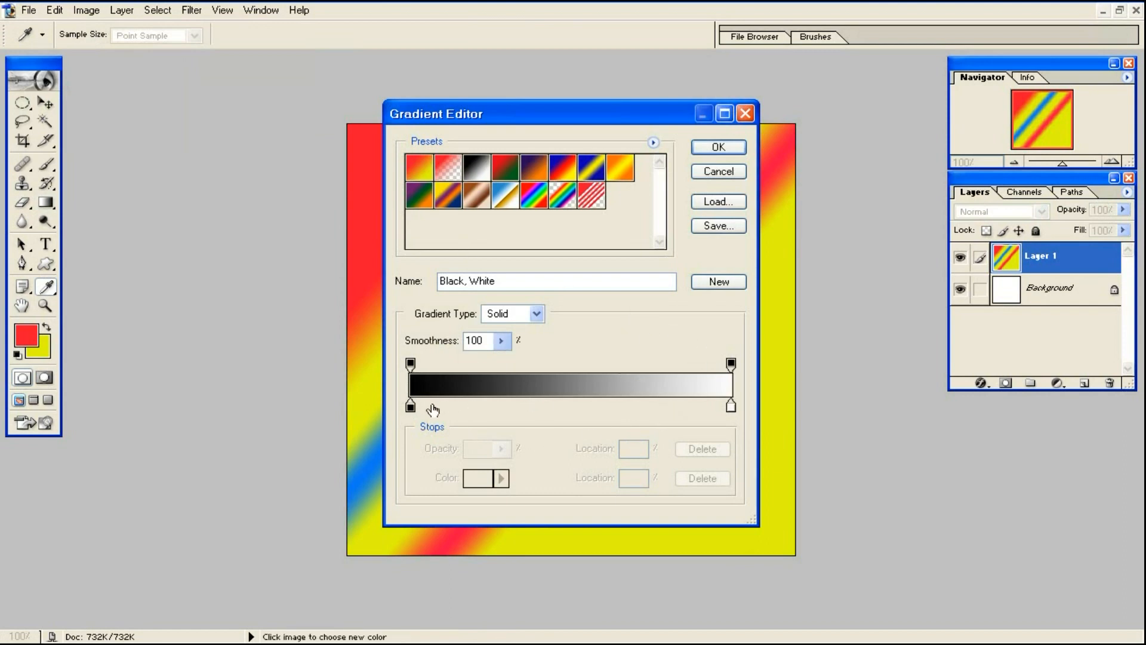
pyautogui.click(568, 407)
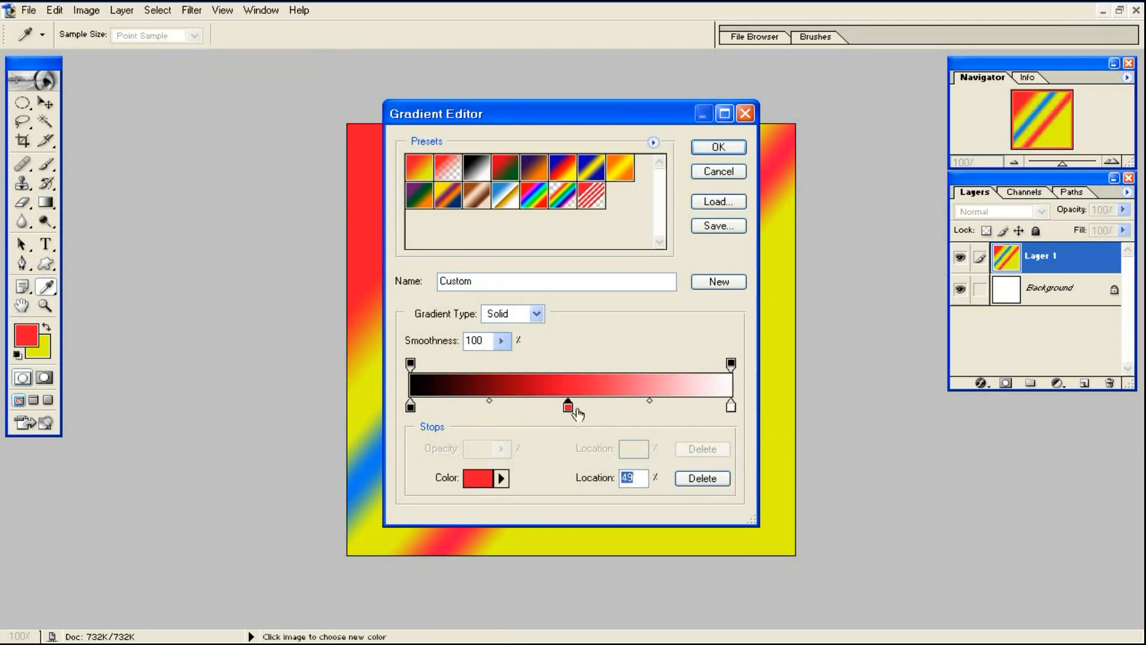
# Name the black-red-white gradient HHHHH, save it as a new preset and accept it.
pyautogui.click(593, 282)
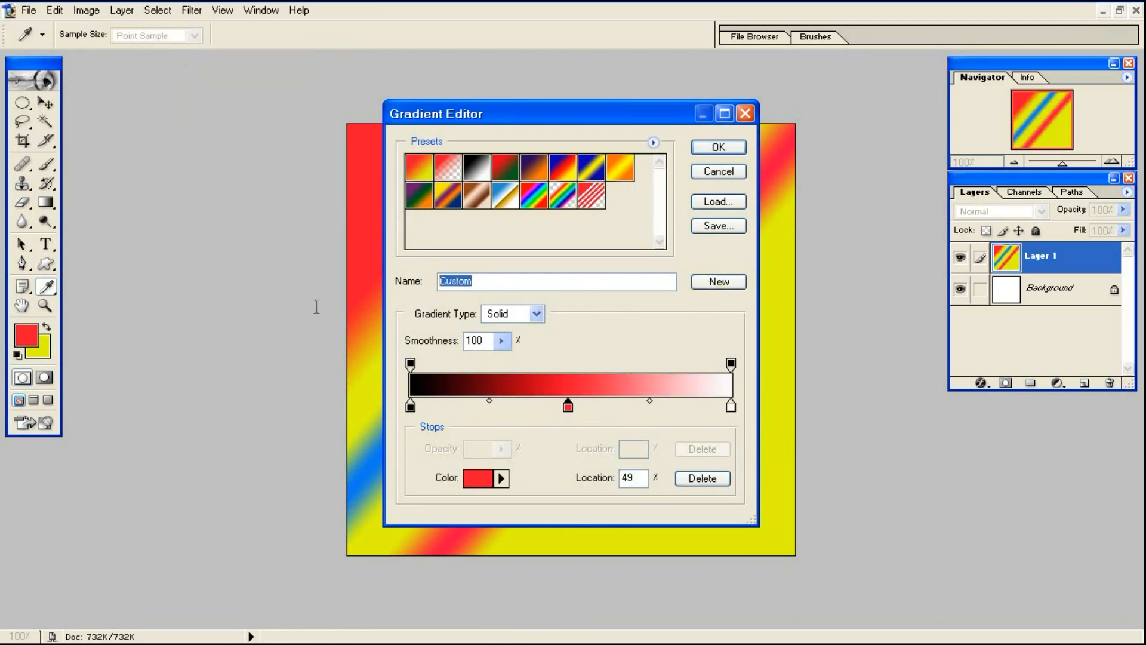
pyautogui.write('HHHHH')
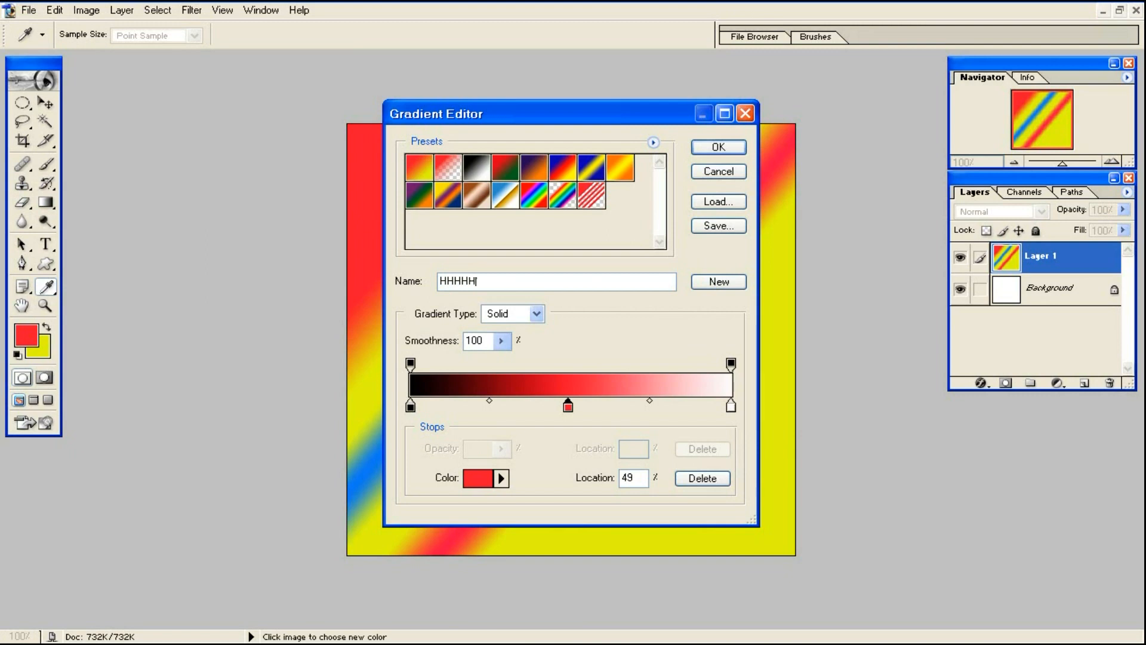
pyautogui.click(711, 283)
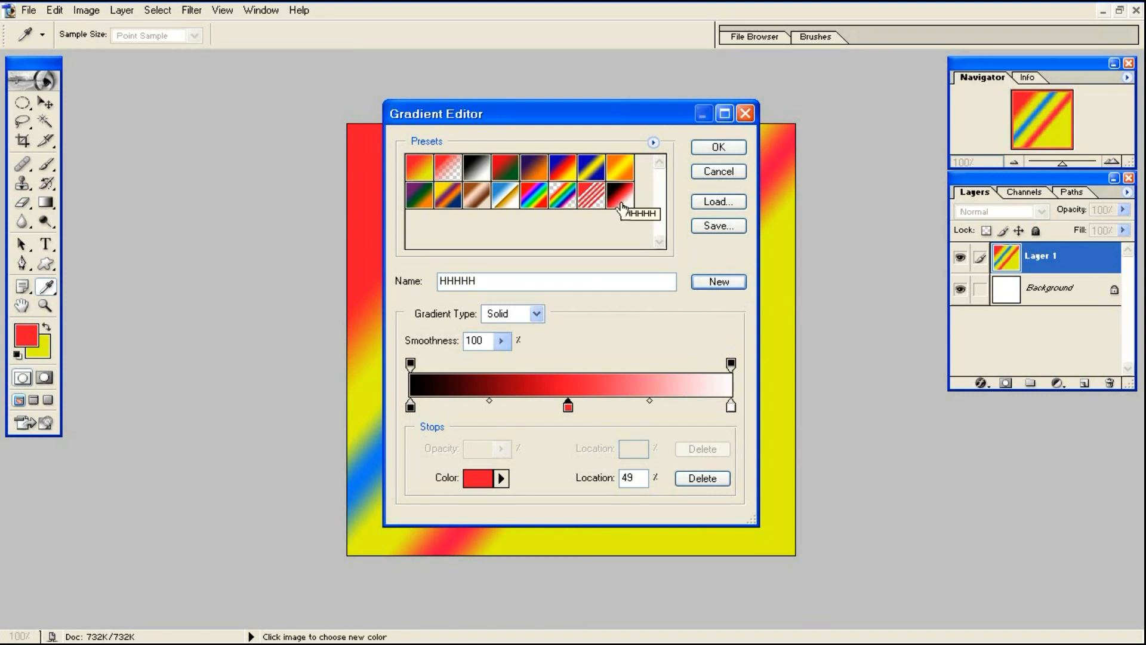
pyautogui.click(718, 146)
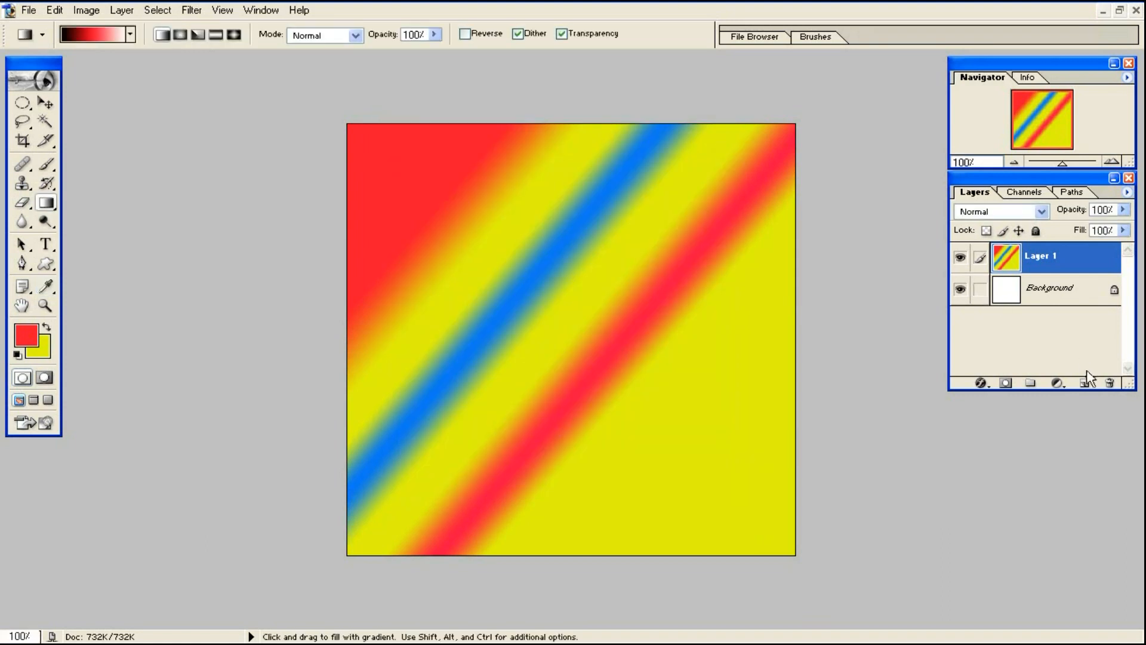
# Replace Layer 1 with a new empty layer and fill it diagonally with the black-red-white gradient from upper left to lower right.
pyautogui.moveTo(1005, 253); pyautogui.dragTo(1101, 379)
pyautogui.click(1084, 383)
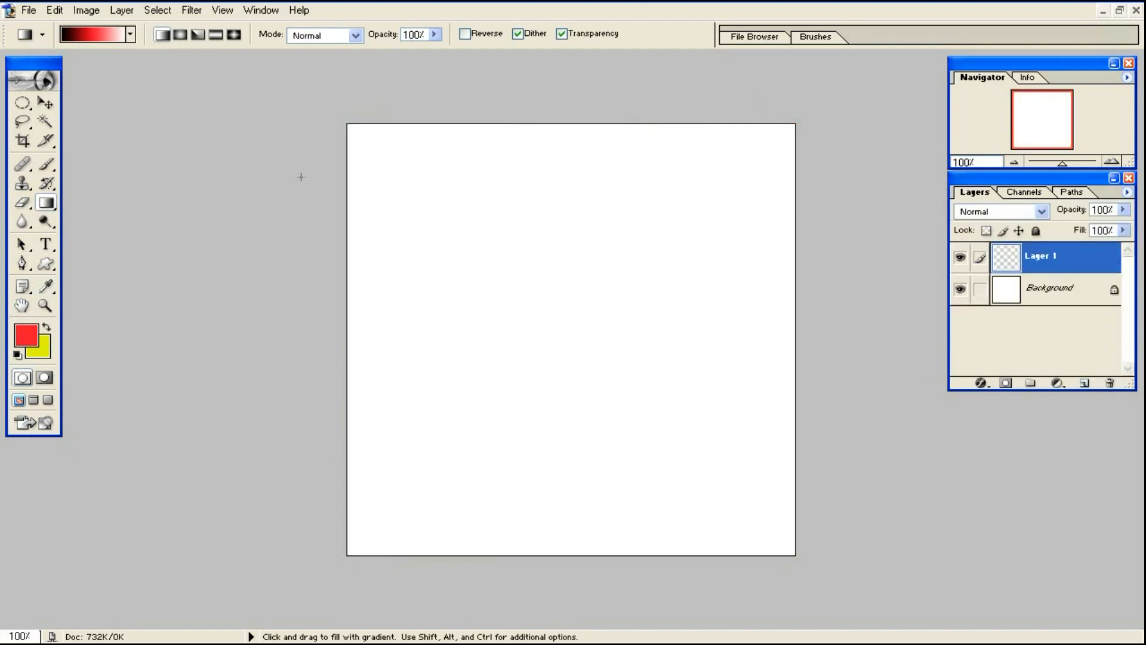
pyautogui.moveTo(411, 185); pyautogui.dragTo(780, 463)
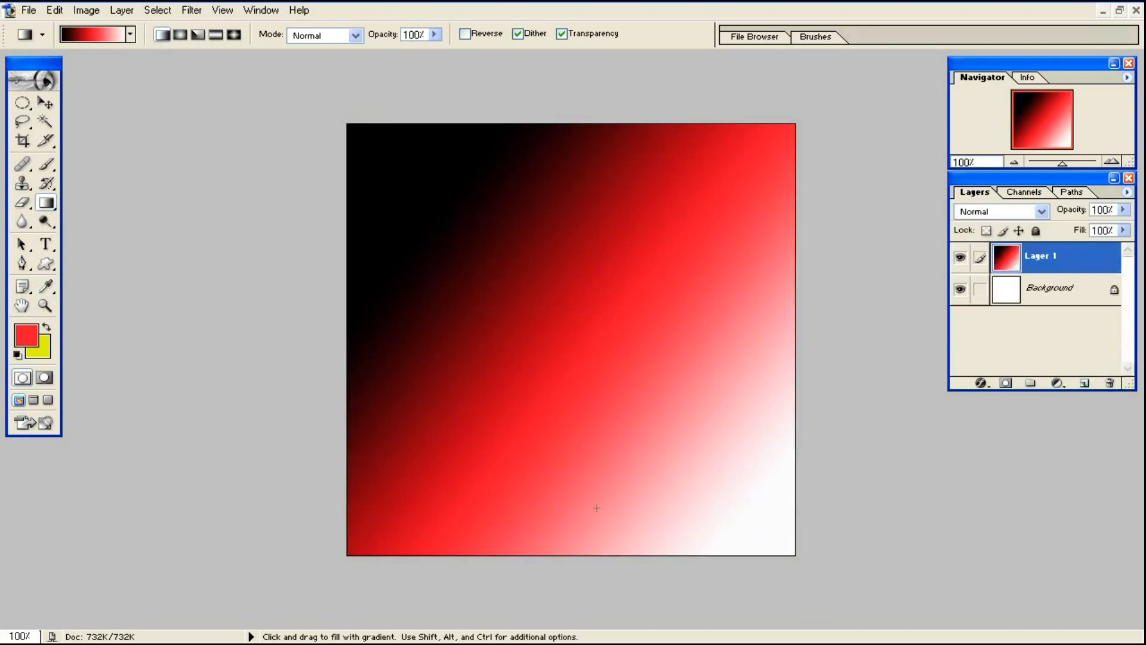
pyautogui.click(130, 34)
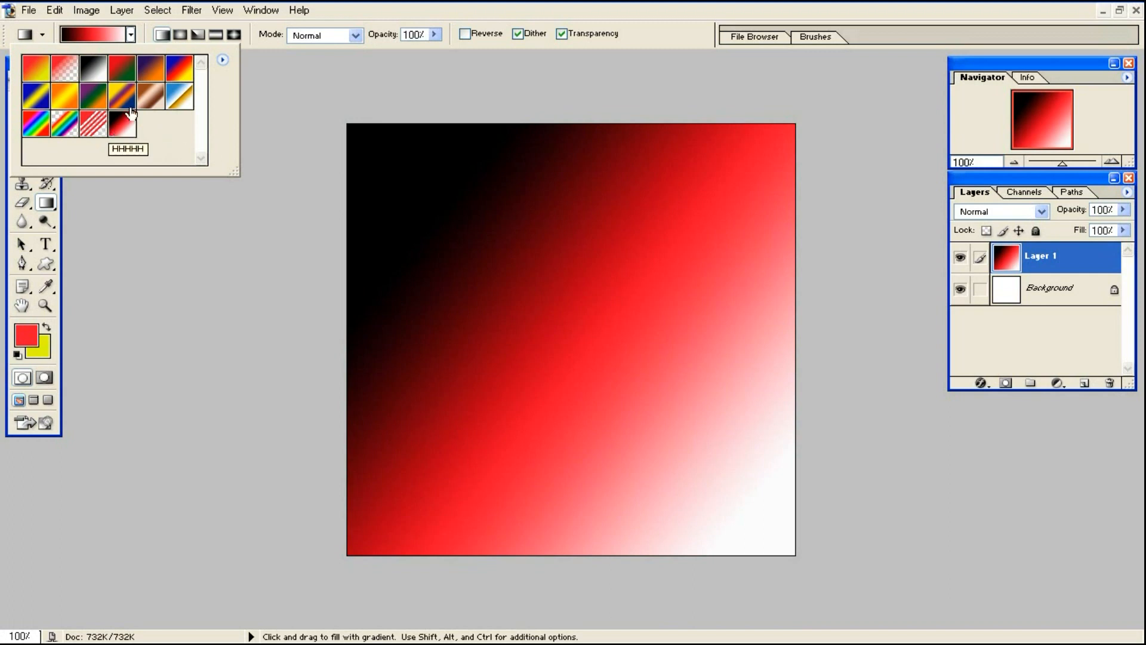
pyautogui.click(130, 34)
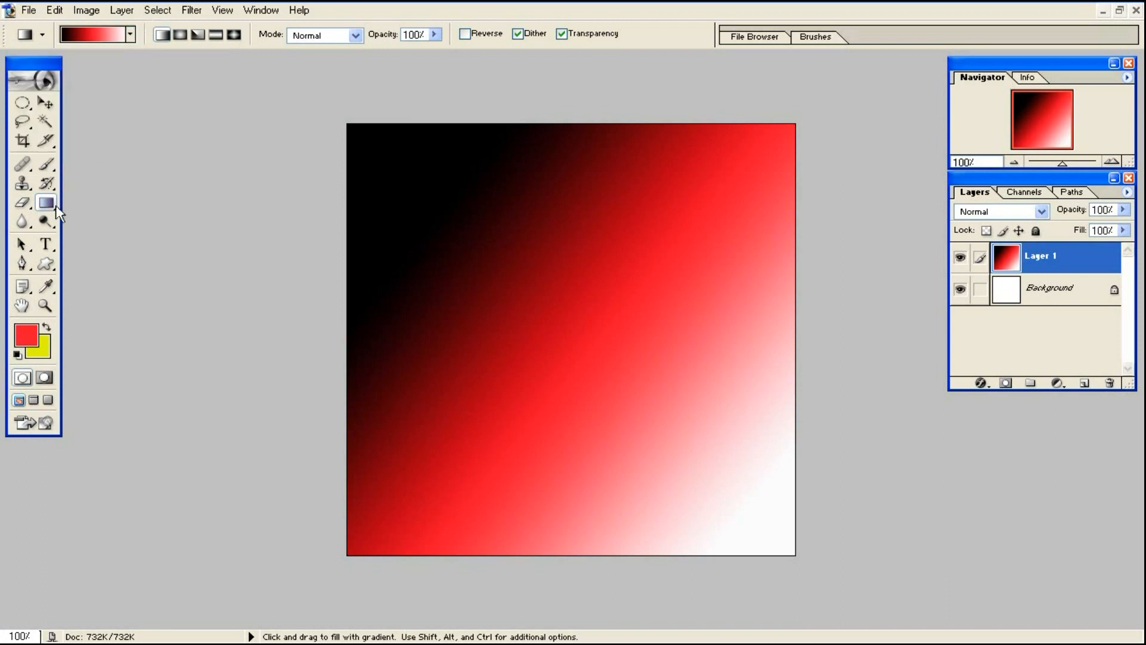
pyautogui.moveTo(47, 202)
pyautogui.mouseDown()
pyautogui.moveTo(81, 224)
pyautogui.moveTo(86, 210)
pyautogui.mouseUp()
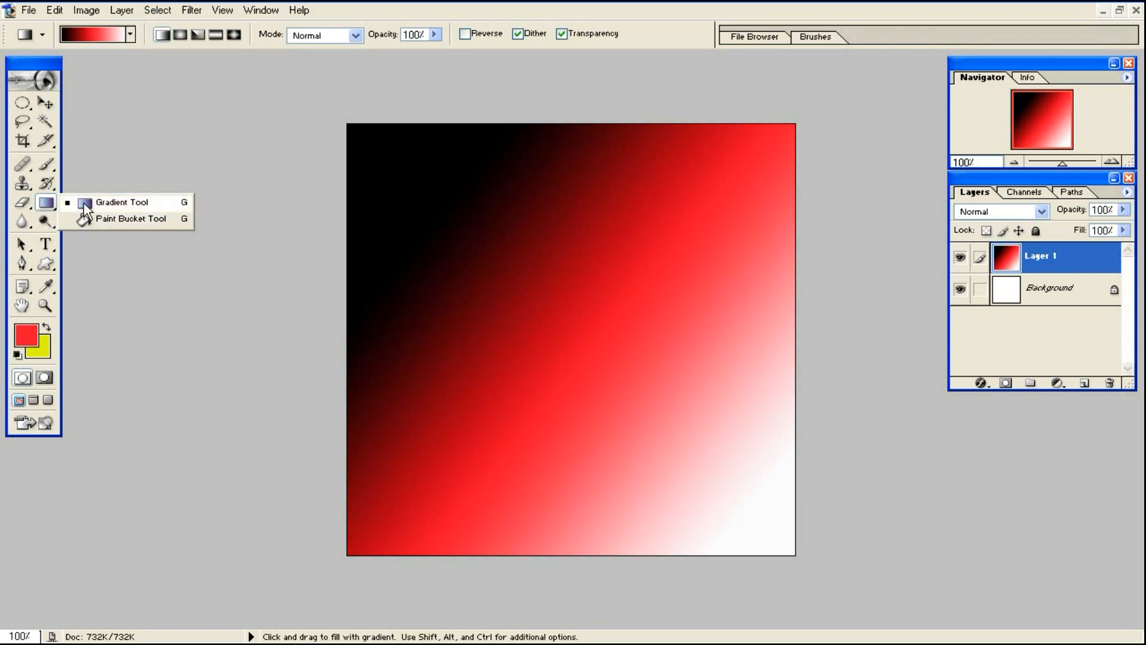
pyautogui.moveTo(85, 206); pyautogui.dragTo(85, 206)
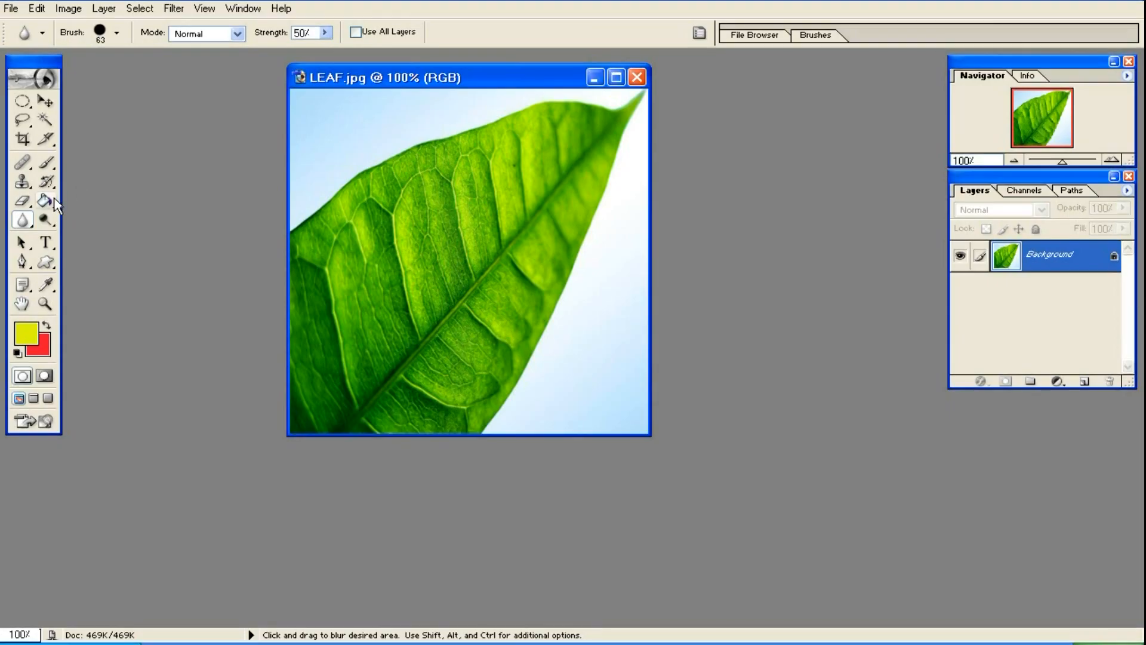
pyautogui.click(45, 201)
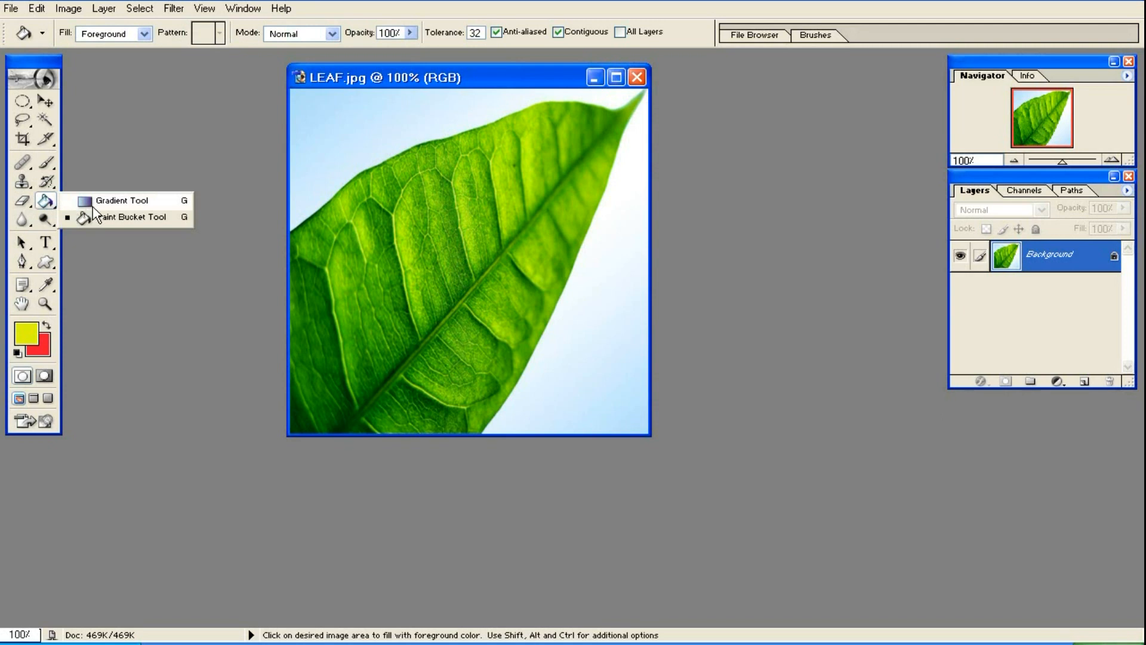
pyautogui.click(96, 217)
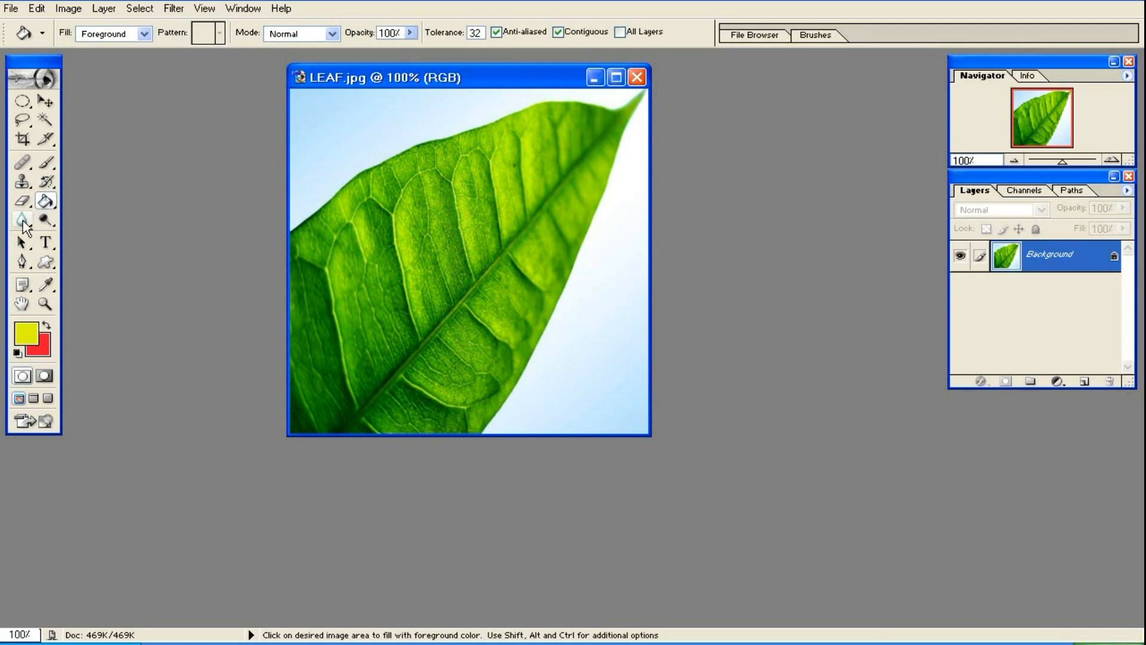
# Show the Blur, Sharpen and Smudge tool group and select the Blur Tool.
pyautogui.click(22, 221)
pyautogui.click(23, 221)
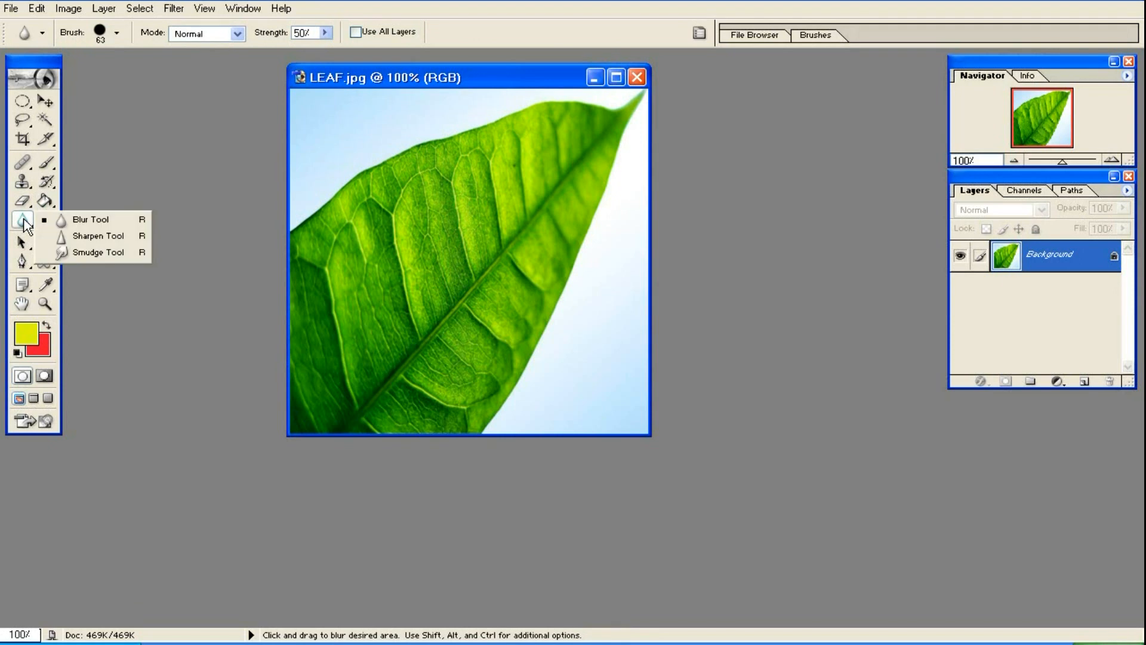
pyautogui.click(73, 220)
pyautogui.click(22, 220)
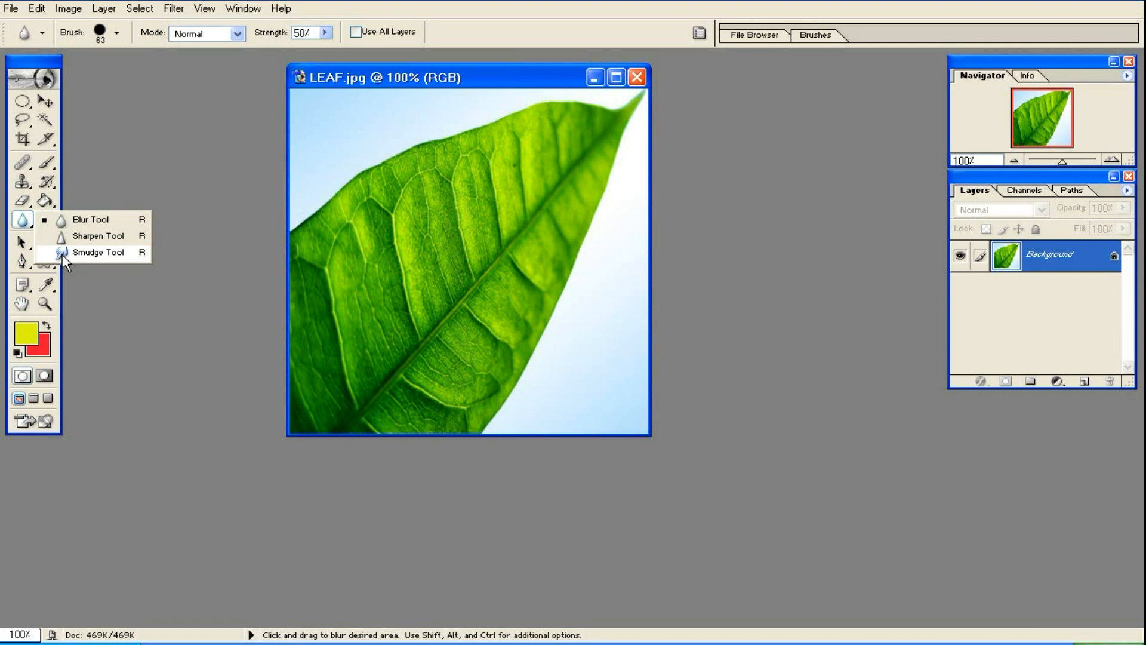
pyautogui.click(74, 221)
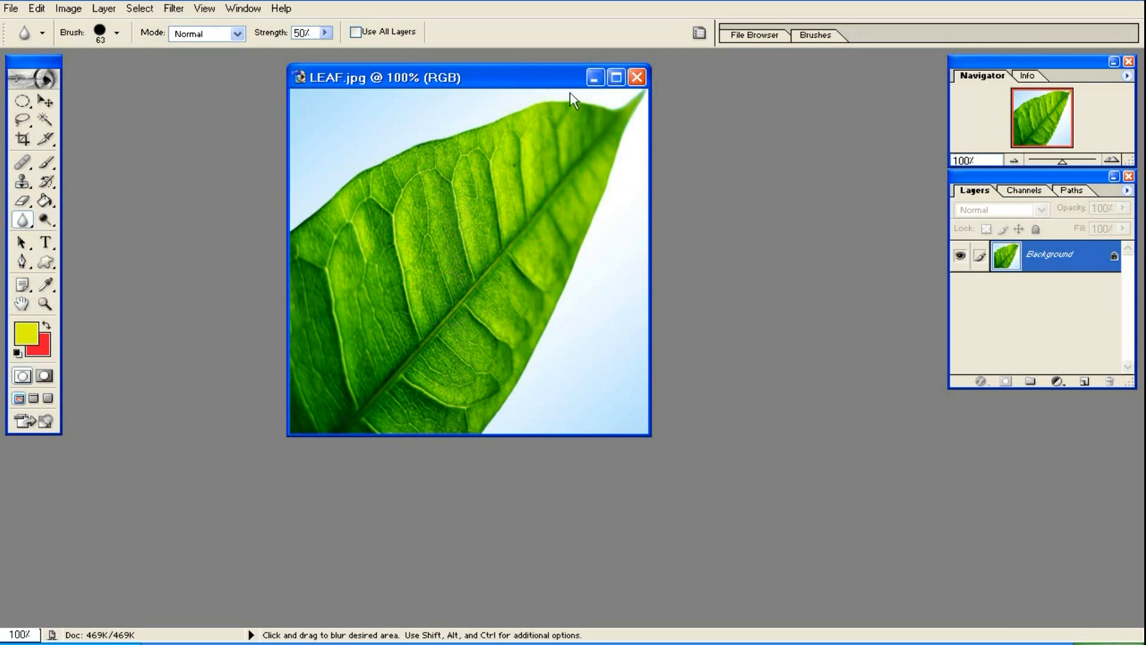
# Convert the Background of LEAF.jpg into a regular layer named Layer 0 with Normal mode and 100% opacity.
pyautogui.moveTo(535, 75)
pyautogui.mouseDown()
pyautogui.moveTo(536, 102)
pyautogui.moveTo(535, 90)
pyautogui.mouseUp()
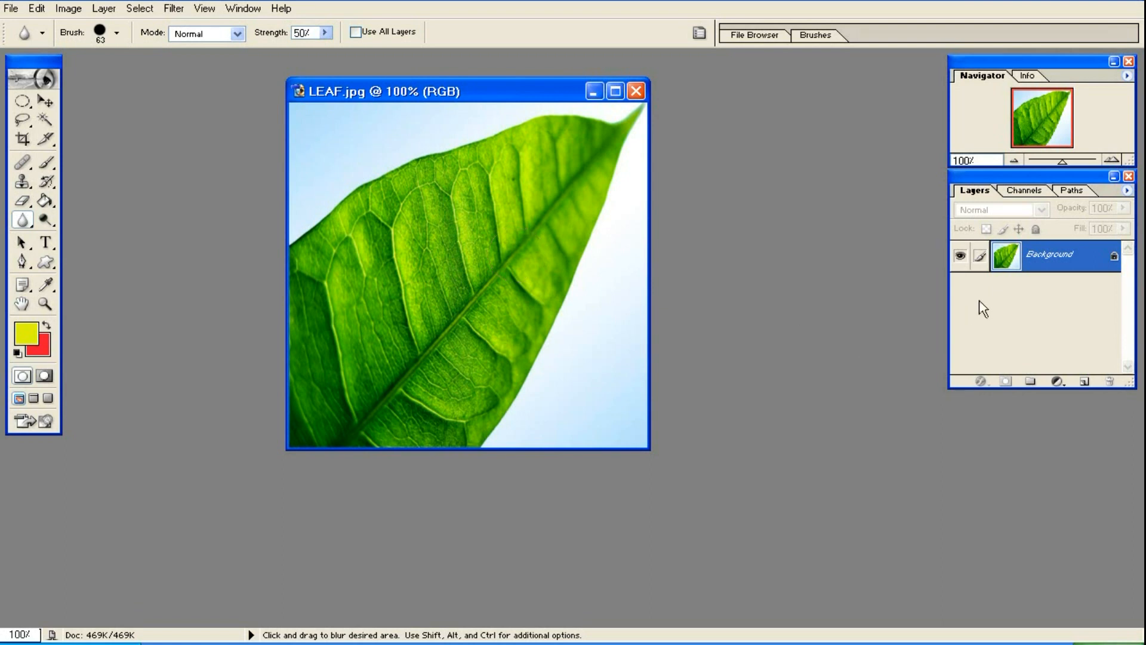
pyautogui.doubleClick(1097, 265)
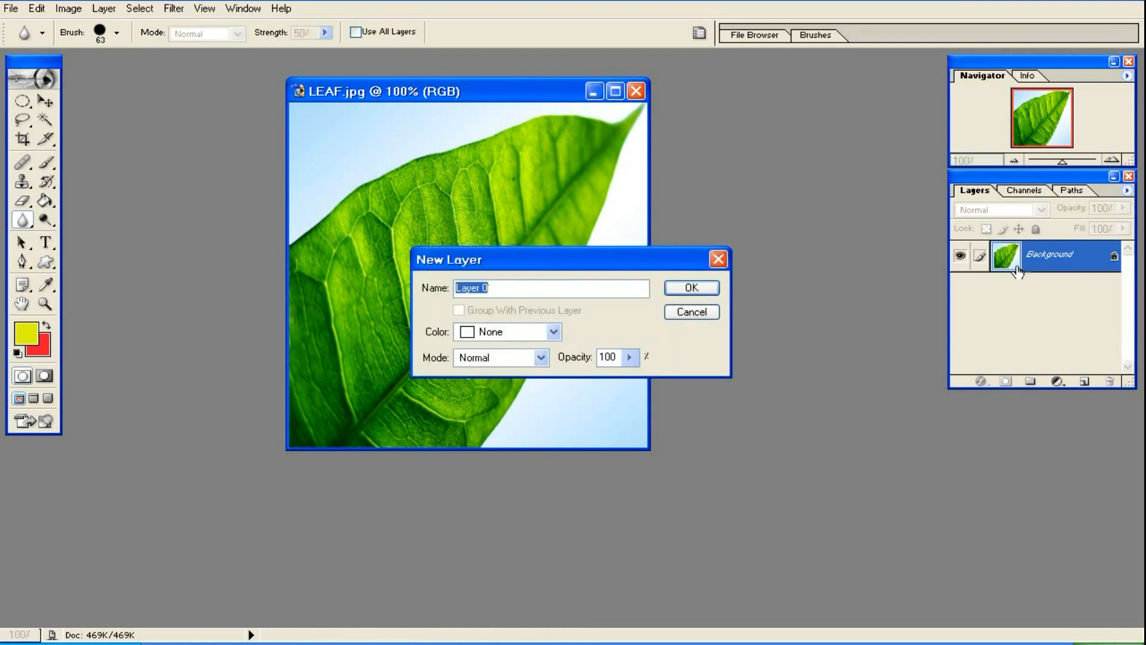
pyautogui.click(678, 290)
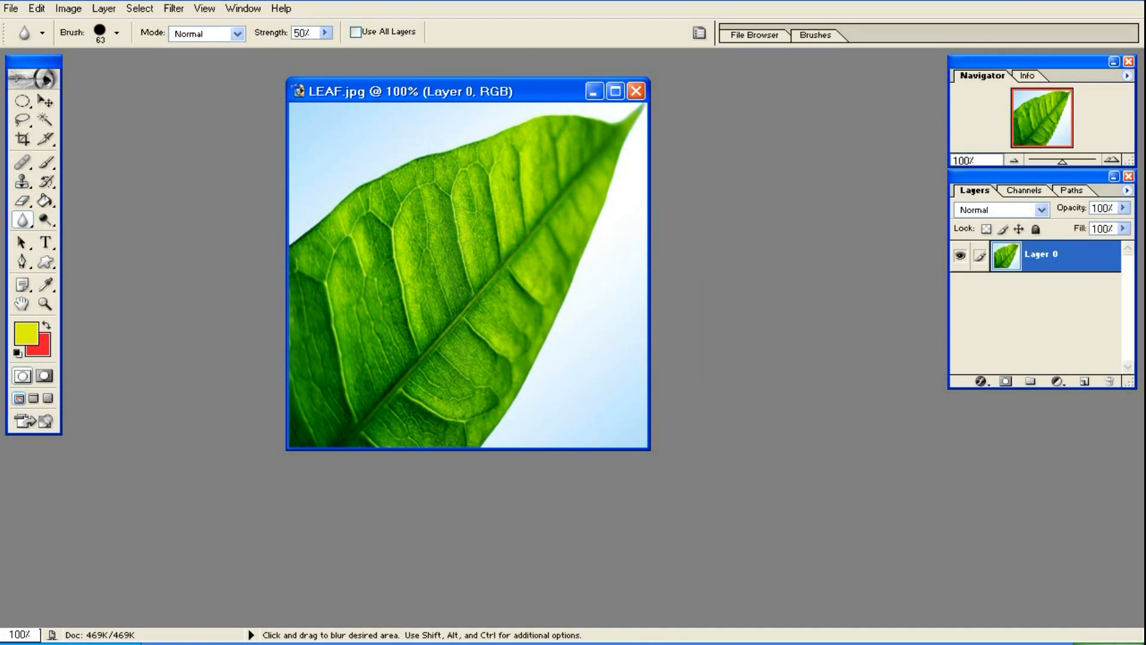
# Maximize the leaf image's window, choose the hard 9 px brush preset for the Blur tool and enlarge its diameter to 23 px.
pyautogui.doubleClick(521, 92)
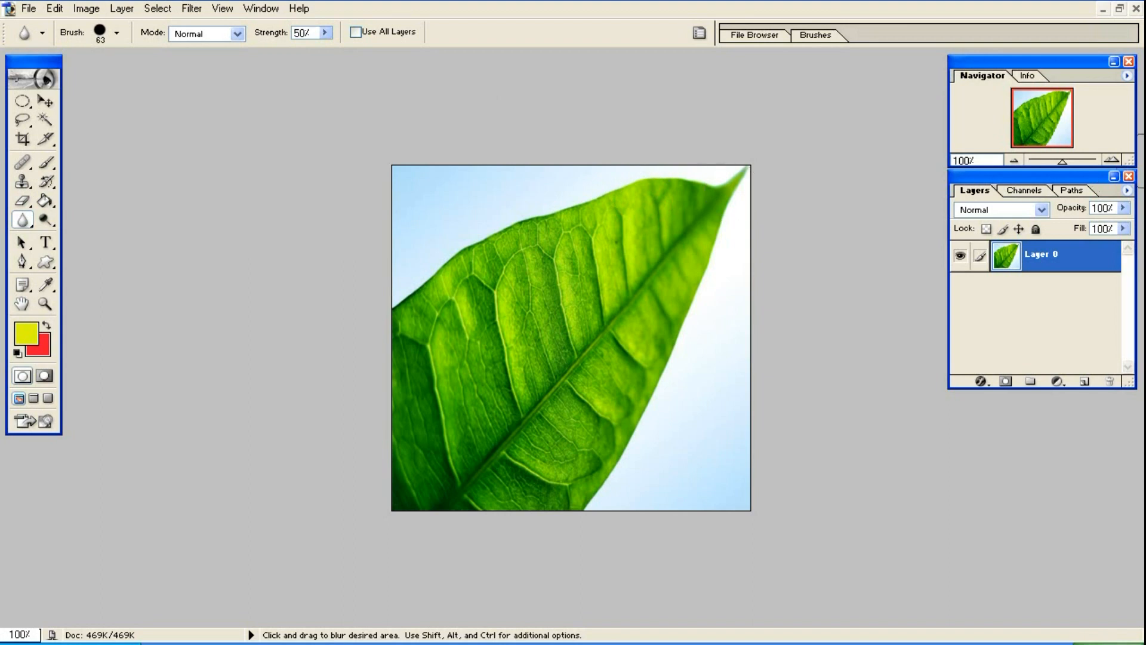
pyautogui.click(1116, 159)
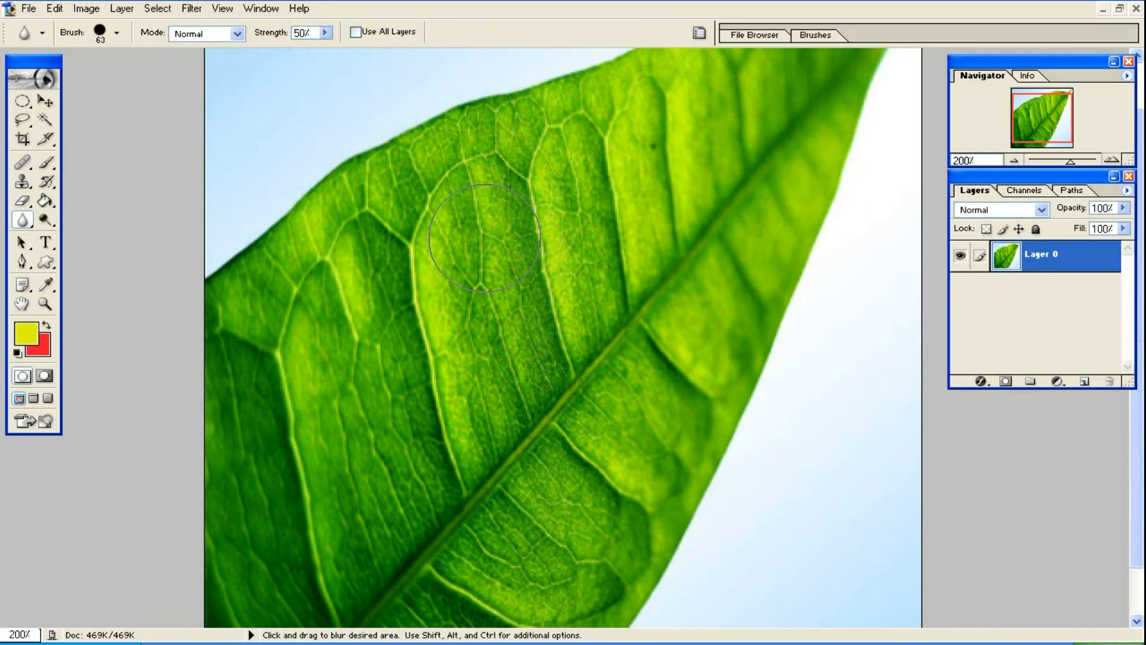
pyautogui.click(117, 35)
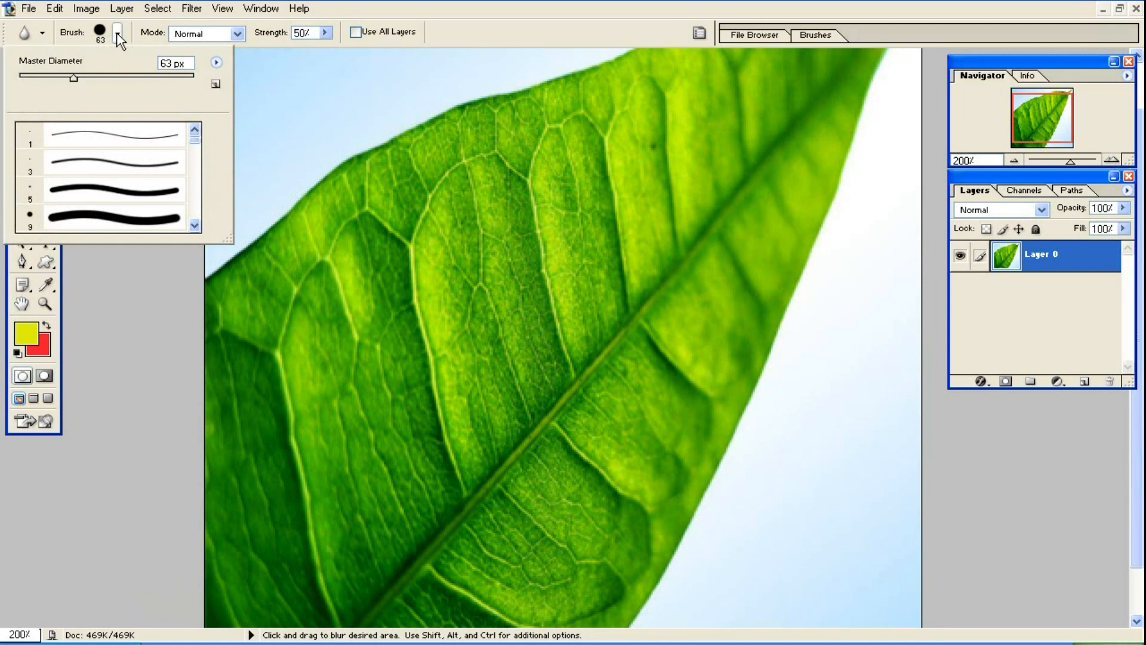
pyautogui.click(117, 35)
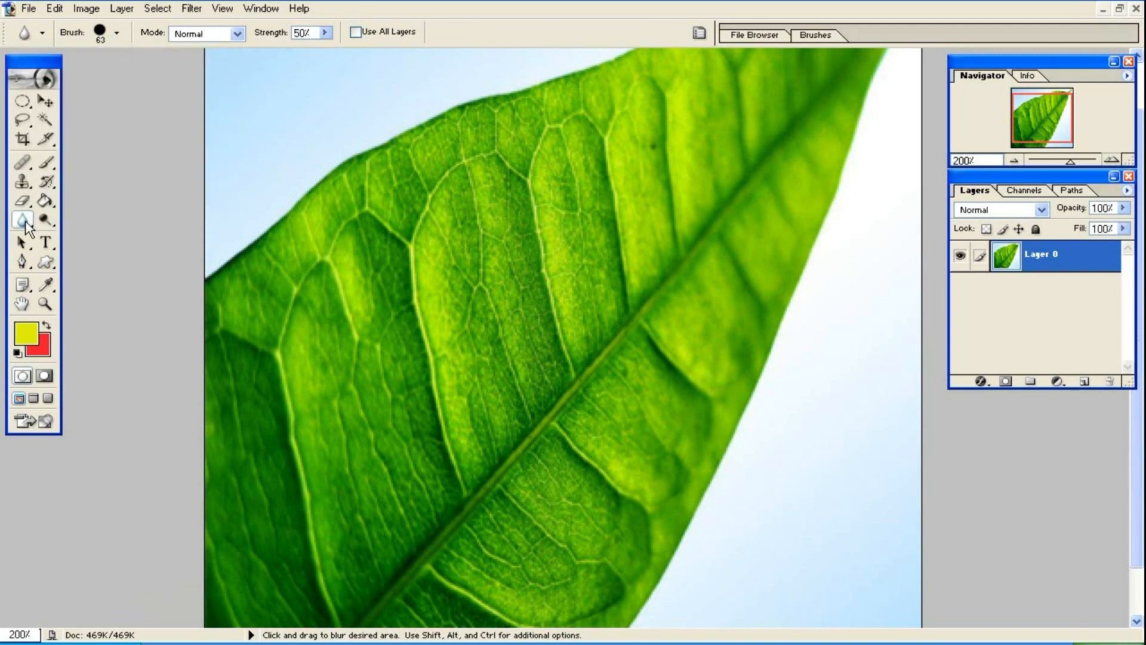
pyautogui.click(117, 34)
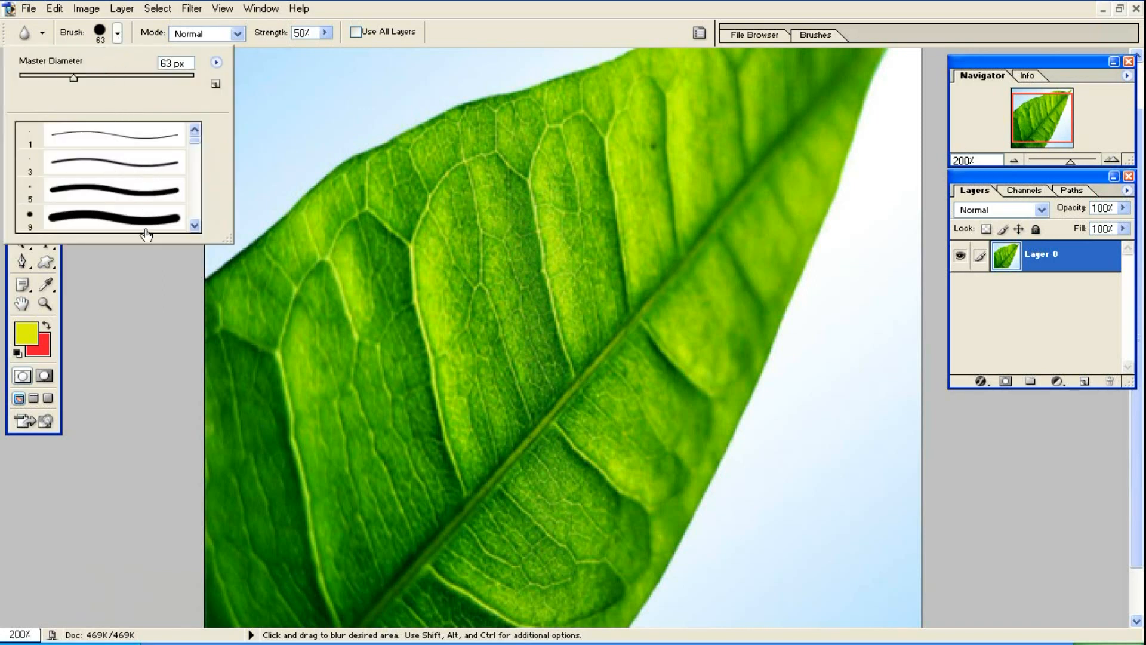
pyautogui.click(112, 220)
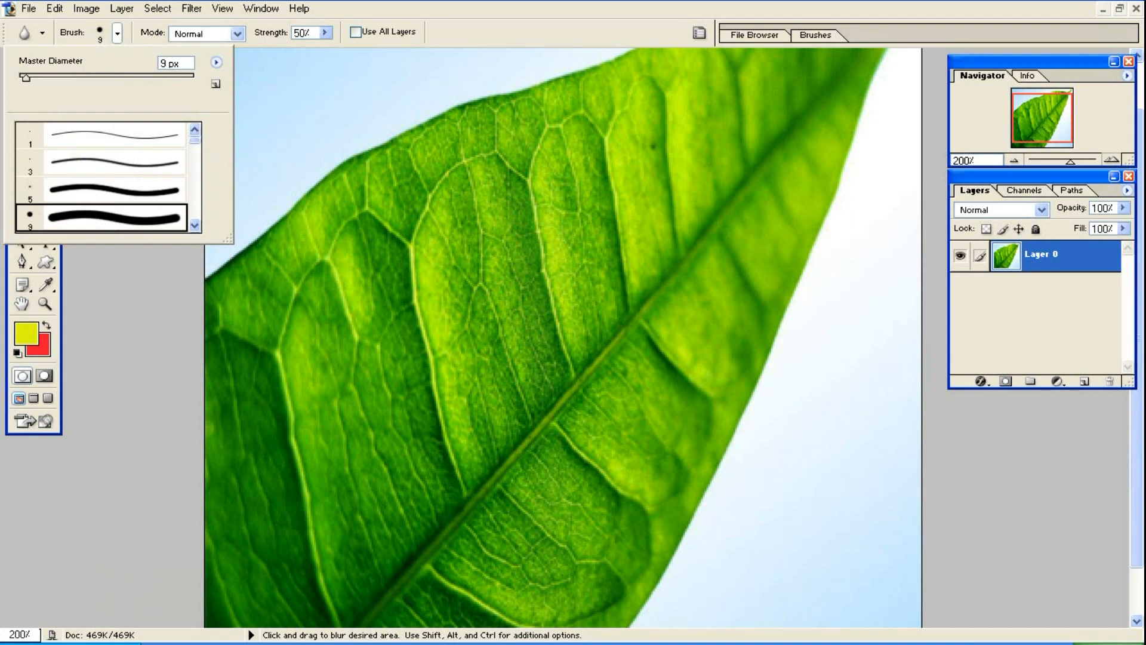
pyautogui.moveTo(25, 77); pyautogui.dragTo(39, 80)
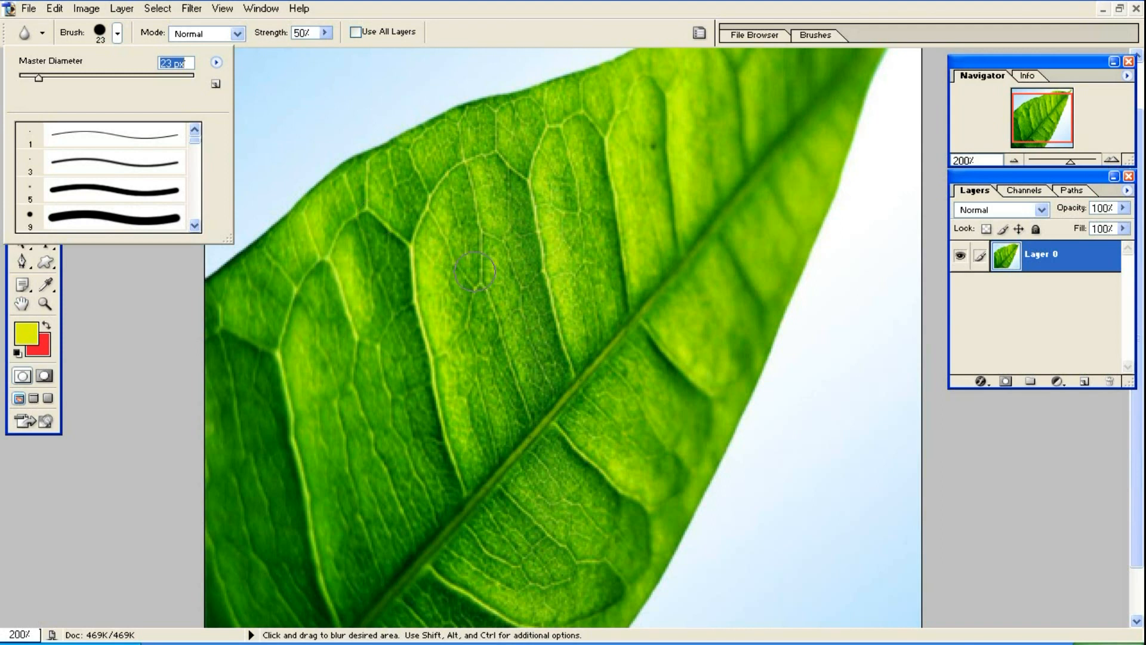
pyautogui.click(310, 37)
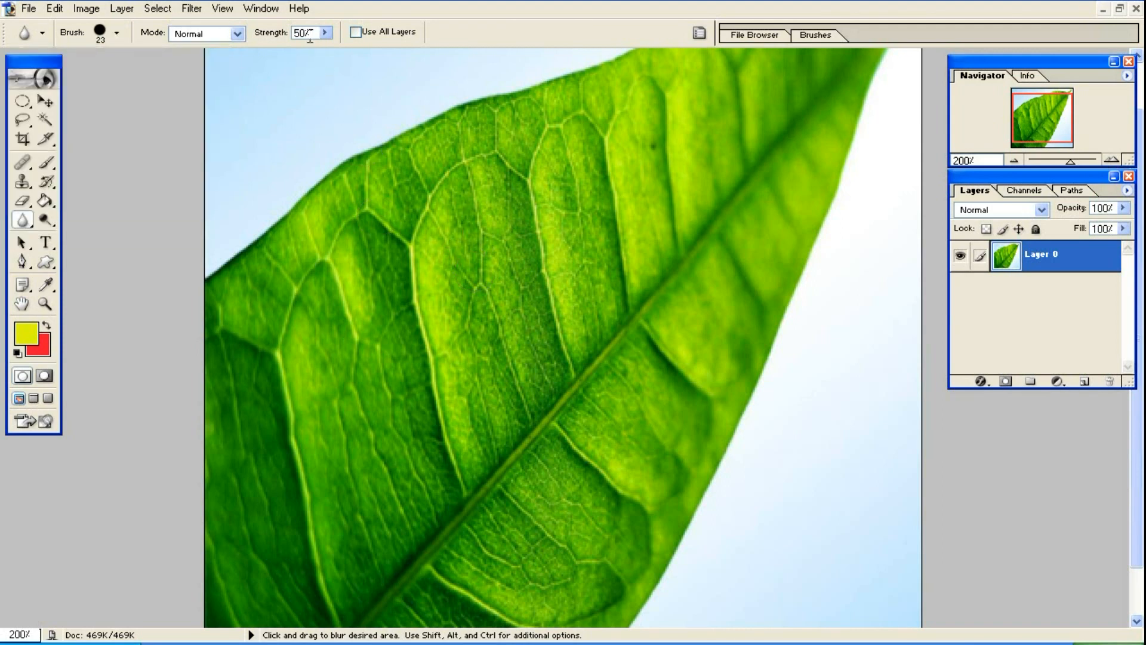